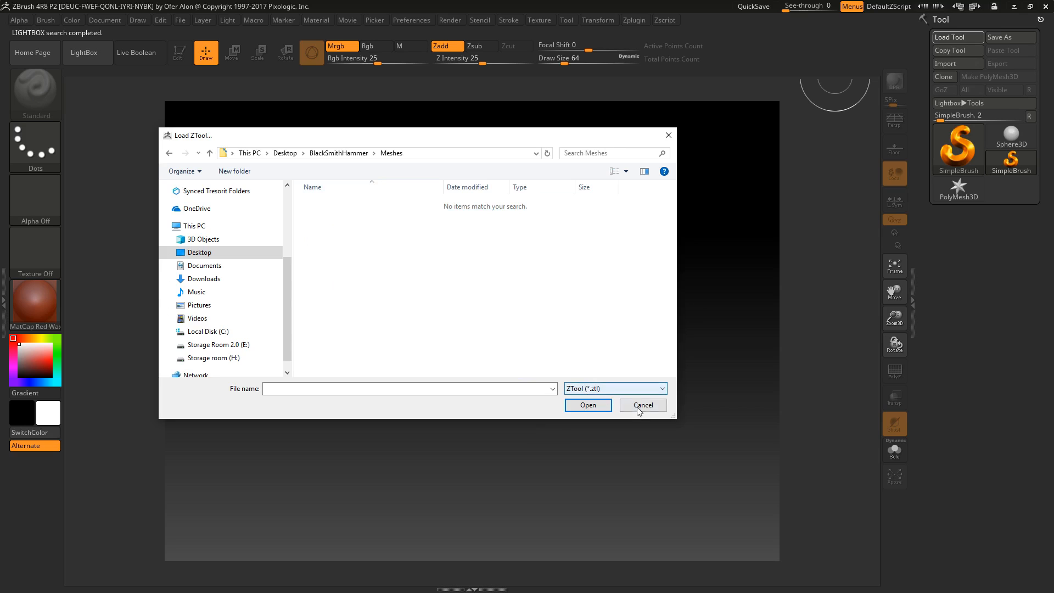
Import the BlackSmithHammer_LP mesh from the Meshes folder inside the desktop's BlackSmithHammer folder
left_click(974, 64)
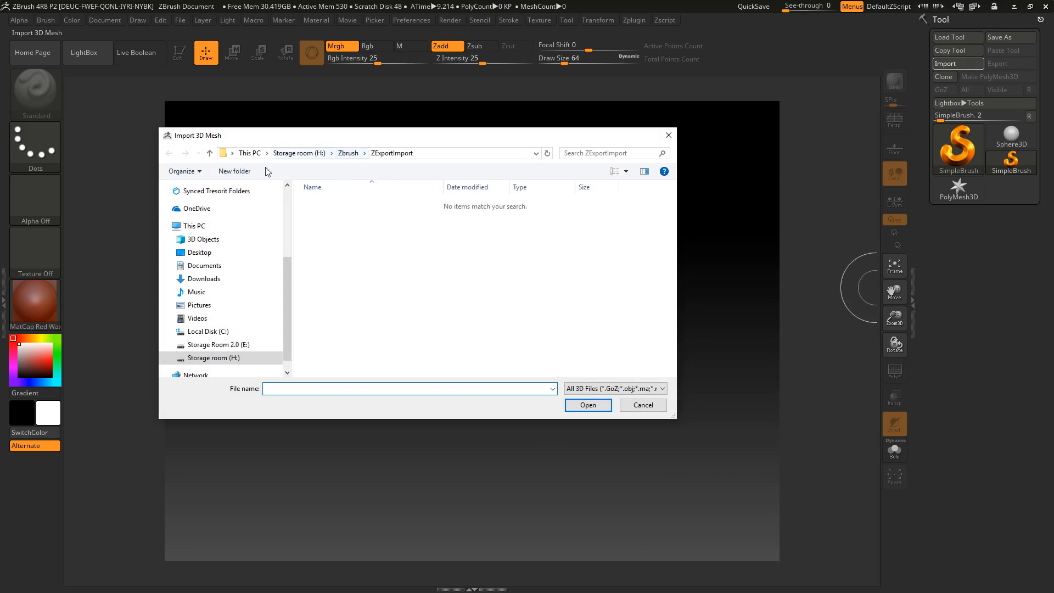
left_click(199, 251)
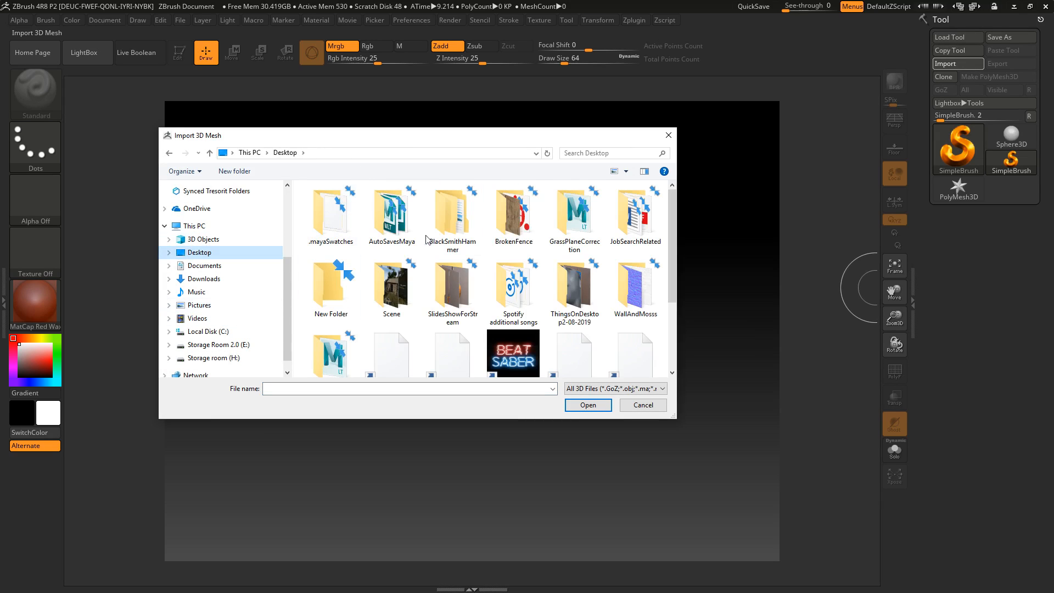
left_click(461, 226)
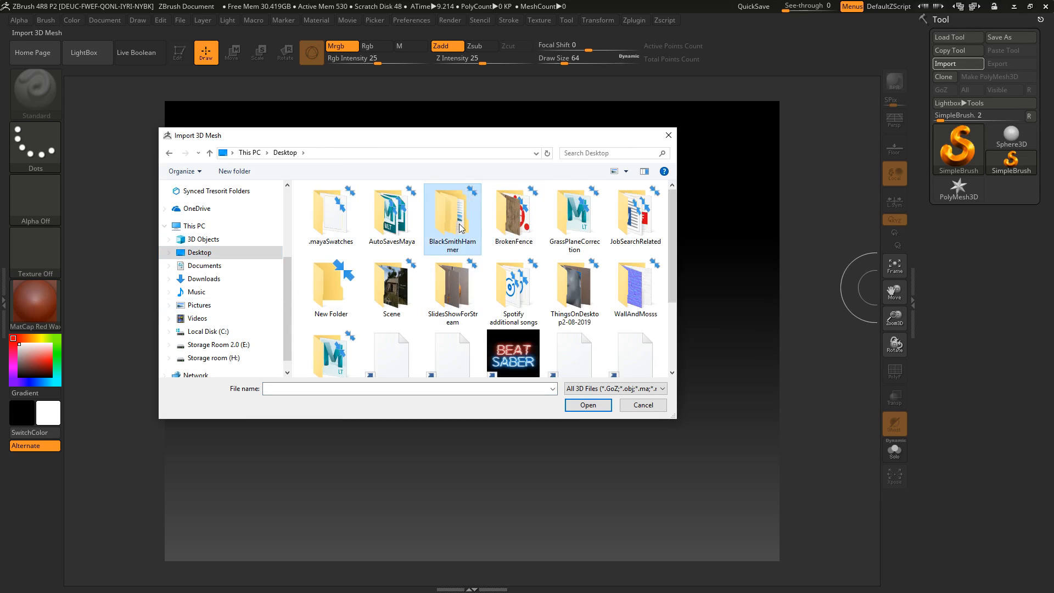
double_click(461, 227)
left_click(336, 204)
left_click(354, 202)
left_click(363, 216)
left_click(363, 202)
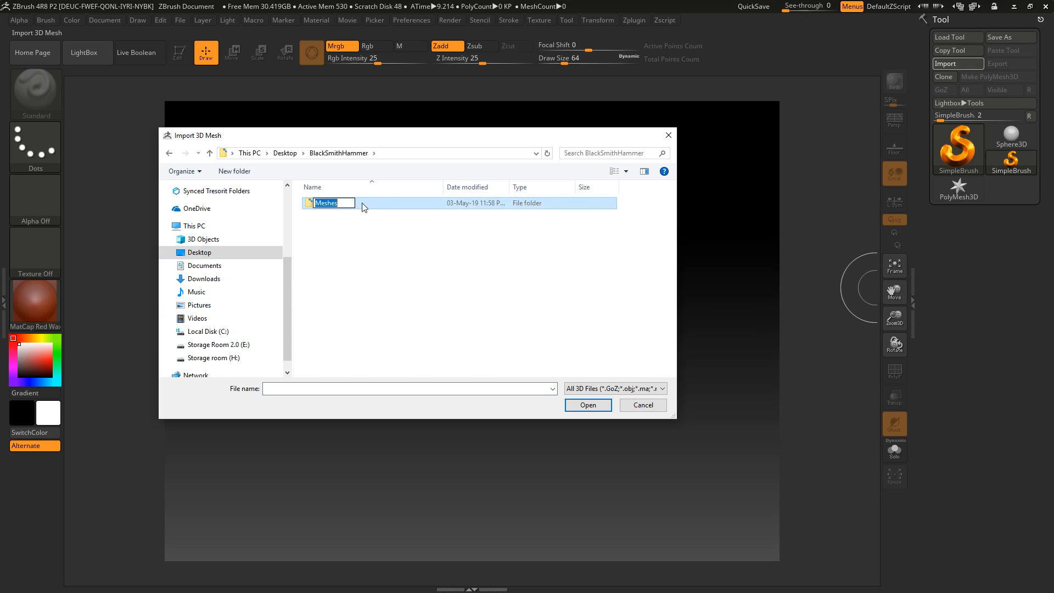
double_click(363, 208)
left_click(364, 207)
left_click(363, 207)
left_click(365, 204)
left_click(378, 260)
double_click(388, 204)
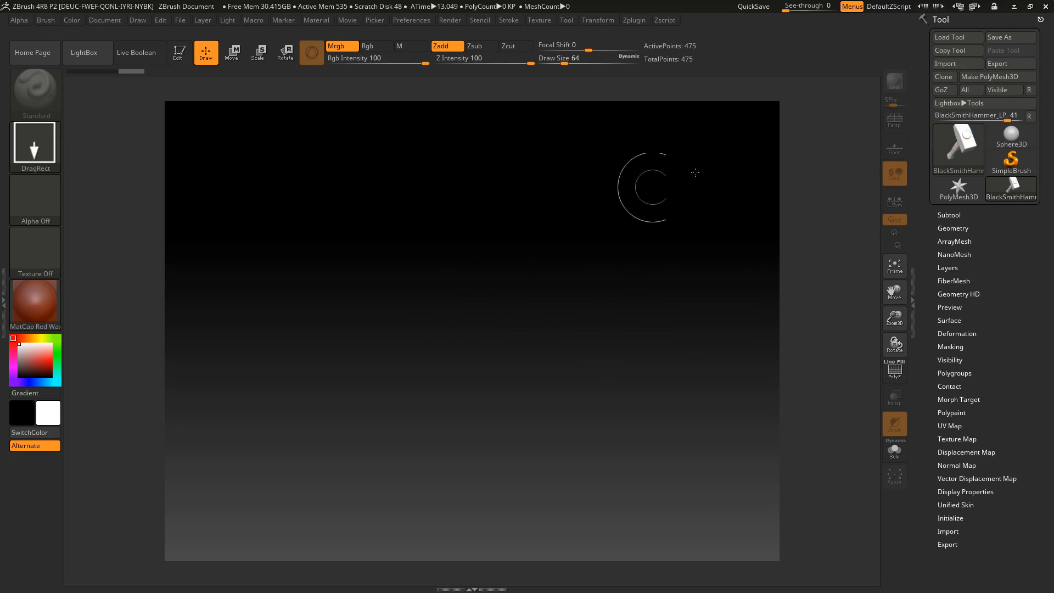
Convert the imported hammer to a PolyMesh3D and place it on the canvas in Edit mode
left_click(996, 76)
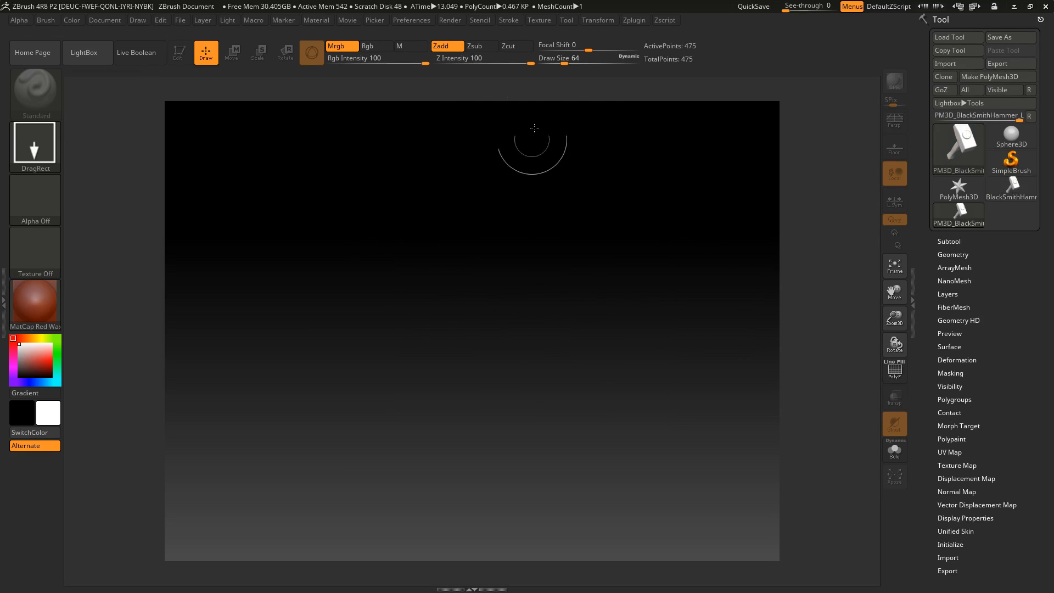
left_click_drag(461, 341, 684, 237)
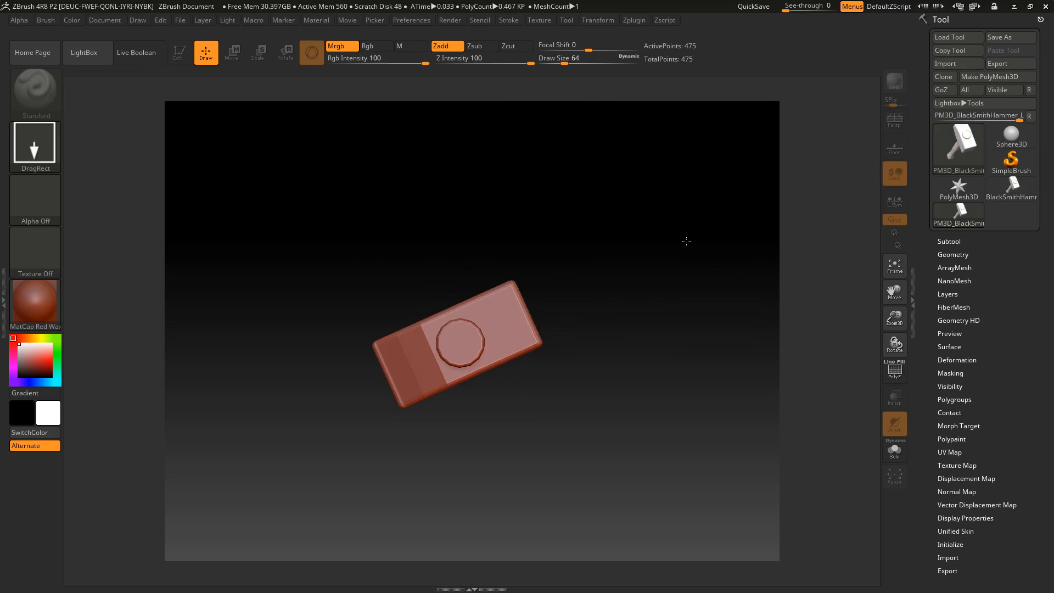
left_click(179, 52)
left_click_drag(514, 447, 658, 397)
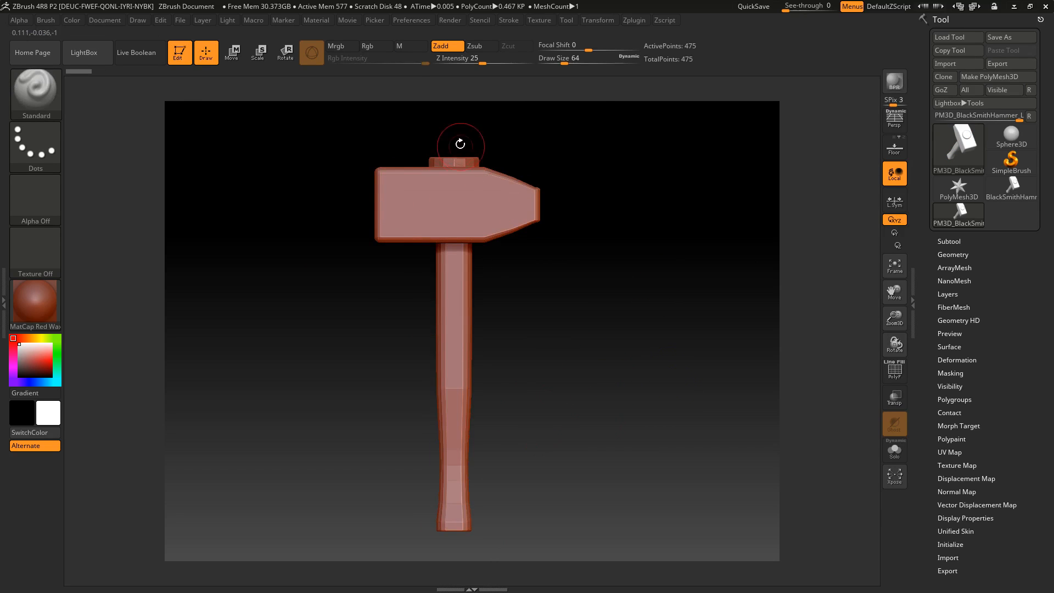
left_click_drag(565, 200, 537, 102)
left_click_drag(450, 164, 567, 200)
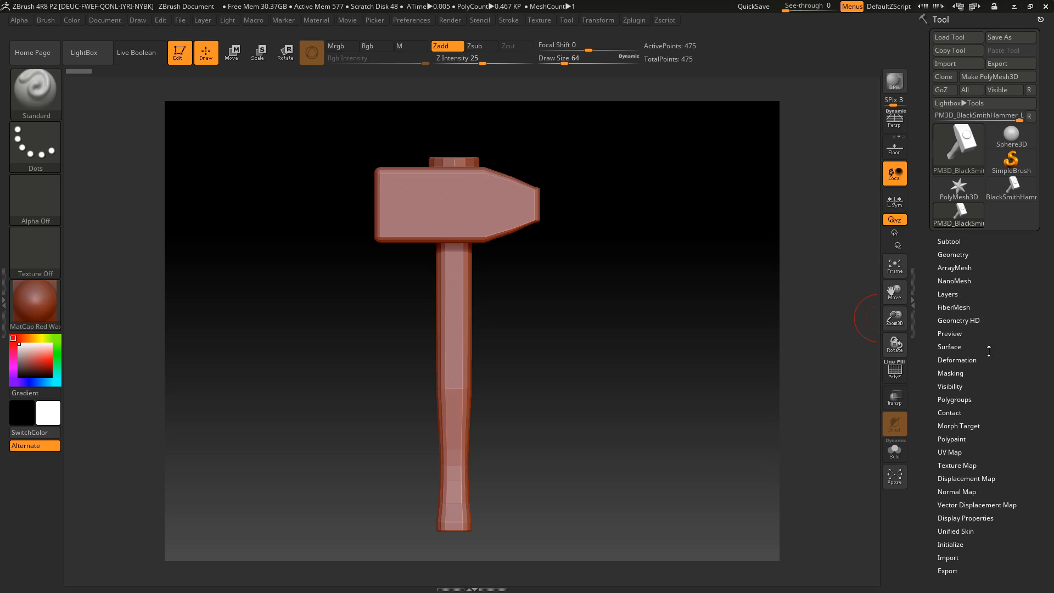
Open the Polygroups options and check the hammer's separate groups by isolating individual parts, ending with the whole hammer visible
left_click(963, 399)
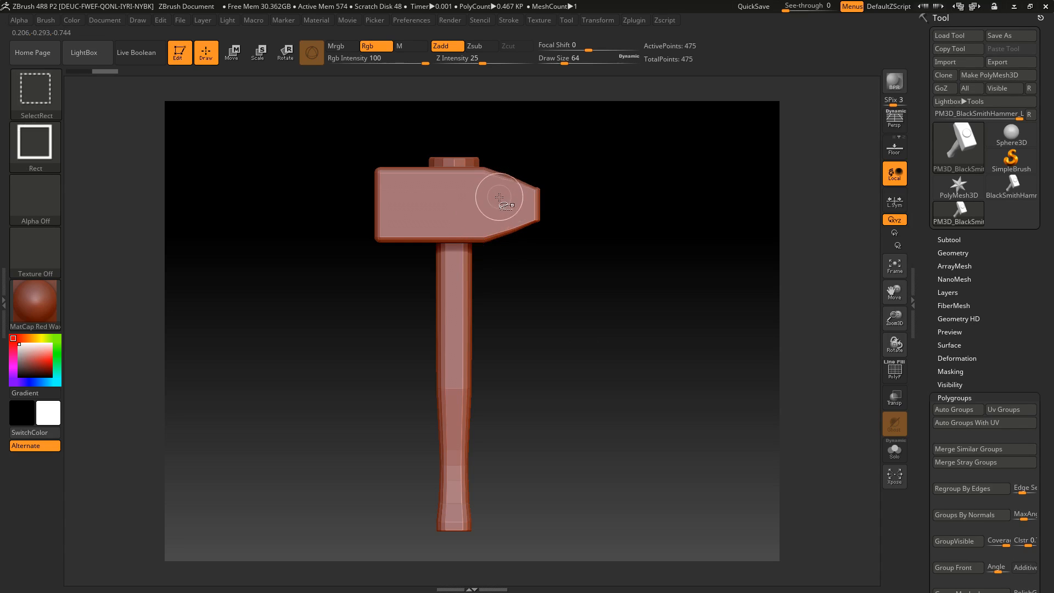
left_click(468, 240, "ctrl+shift")
left_click_drag(576, 263, 543, 299)
left_click(528, 205, "ctrl+shift")
left_click(561, 219, "ctrl+shift")
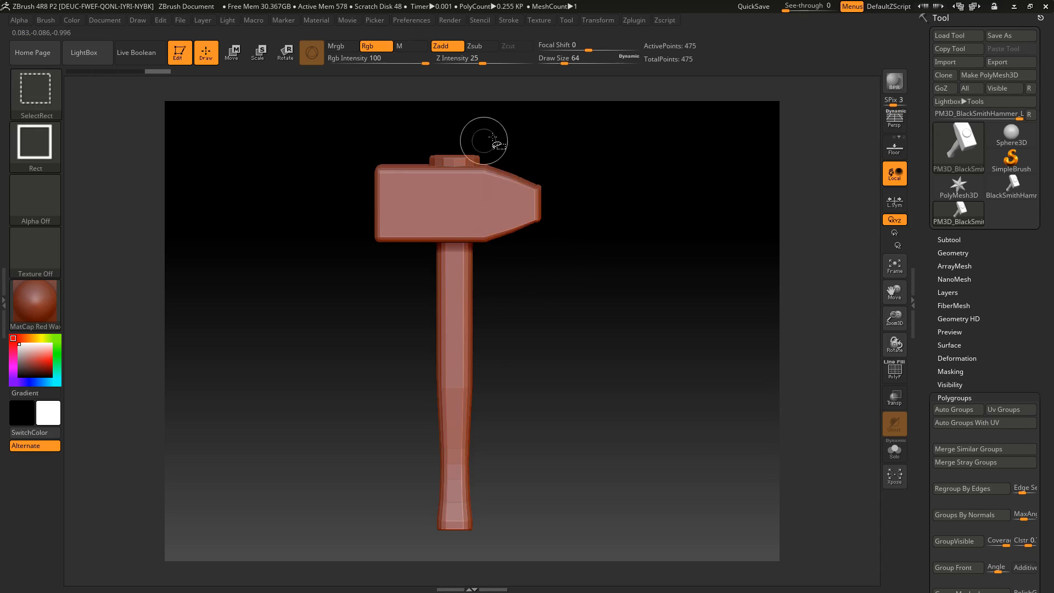
left_click(460, 161, "ctrl+shift")
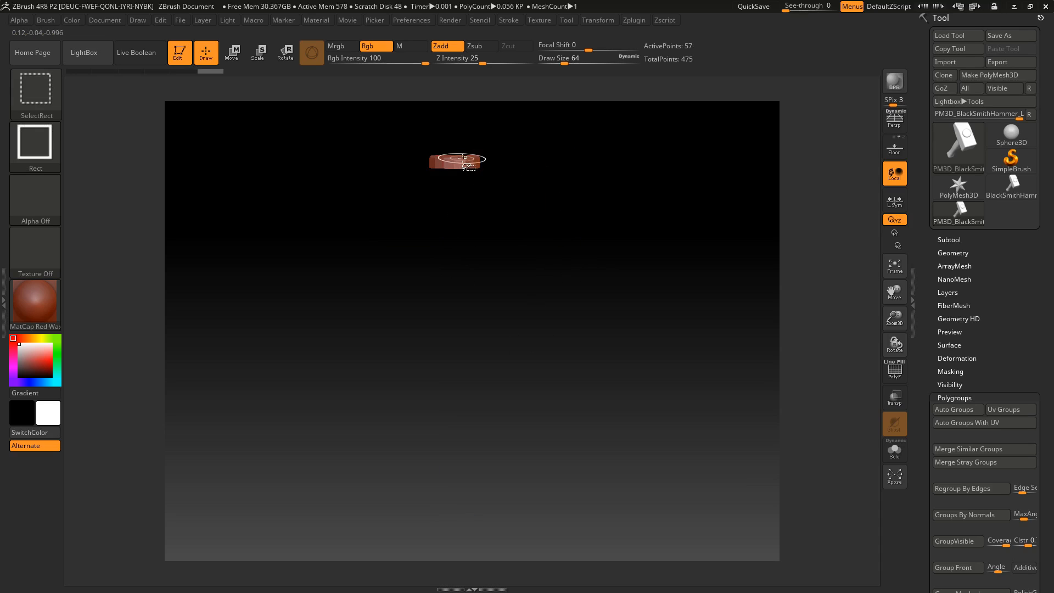
left_click(450, 214, "ctrl+shift")
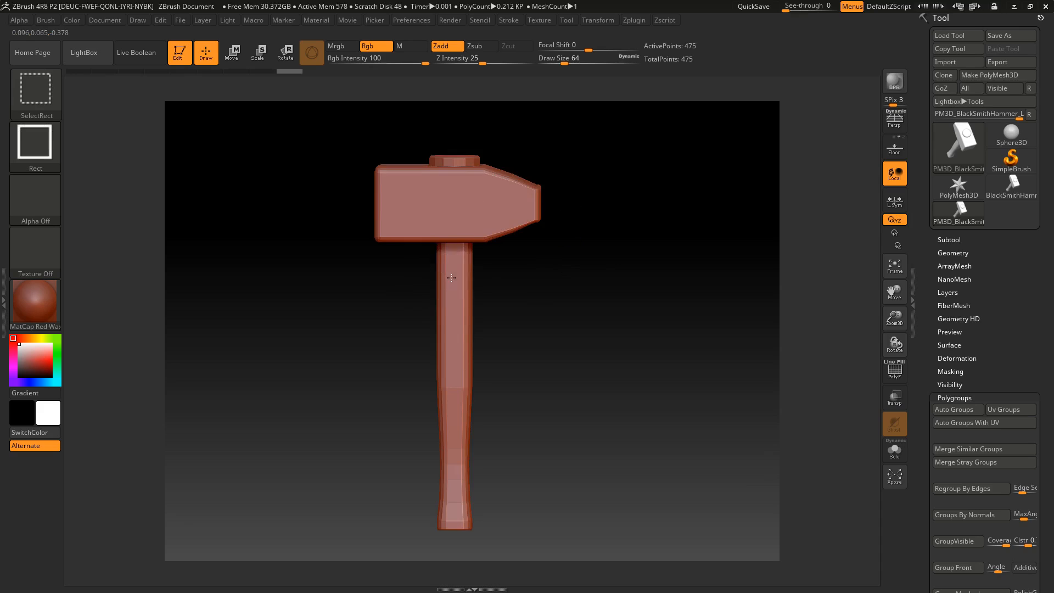
left_click(449, 297, "ctrl+shift")
left_click_drag(548, 306, 599, 238)
left_click(494, 326, "ctrl+shift")
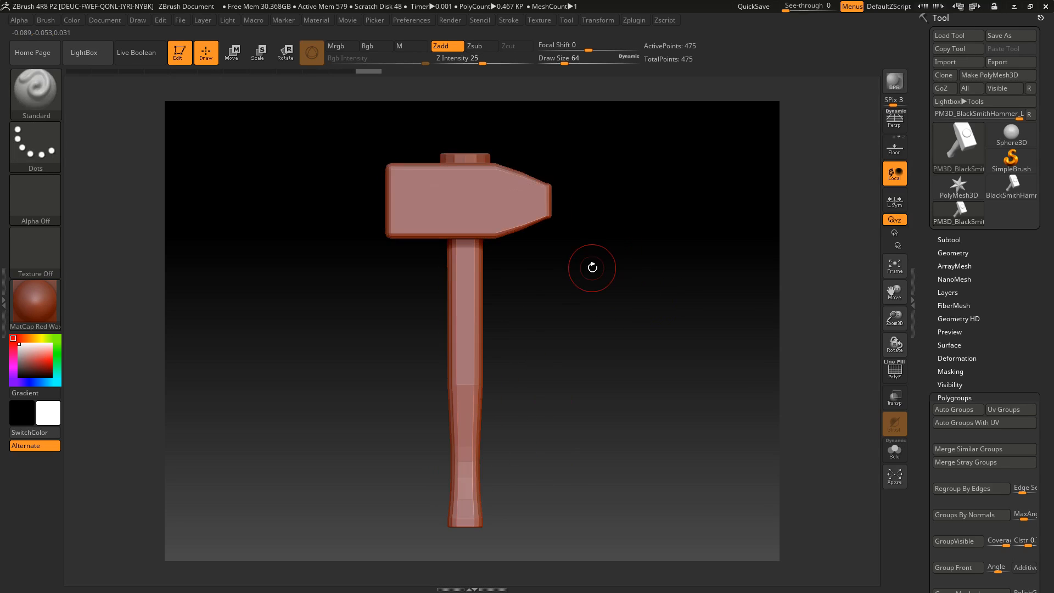
mouse_move(518, 179)
left_mouse_down("ctrl")
mouse_move(475, 225)
mouse_move(510, 220)
mouse_move(513, 193)
mouse_move(424, 154)
mouse_move(419, 194)
left_mouse_up("ctrl")
key("ctrl+z")
mouse_move(464, 148)
left_mouse_down("ctrl")
mouse_move(467, 278)
mouse_move(462, 250)
left_mouse_up("ctrl")
key("ctrl+z")
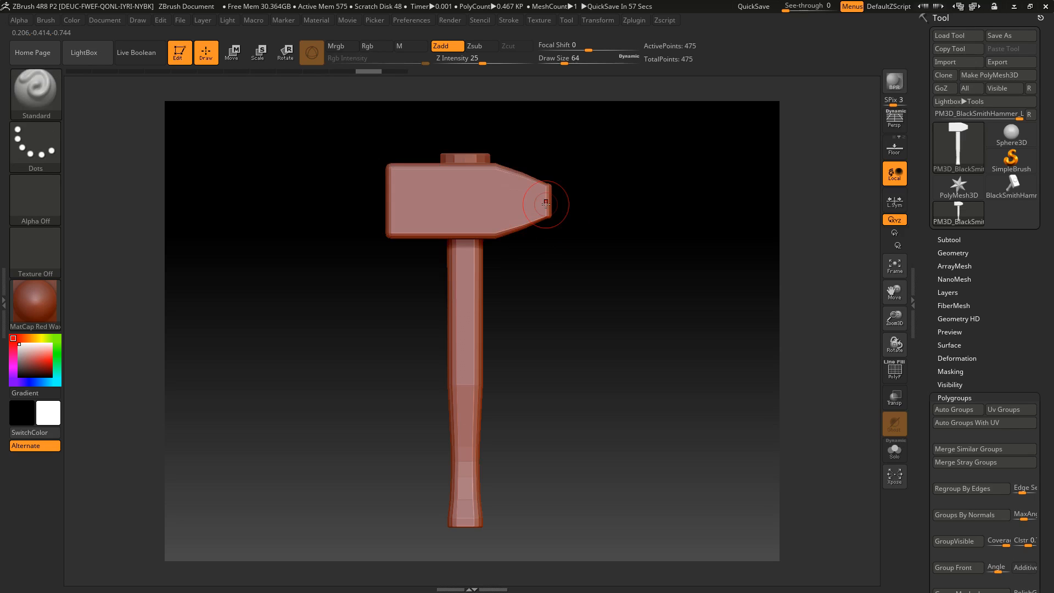
Try dividing the hammer mesh up to subdivision level 5 with smoothing on and inspect the head's edges
left_click(949, 253)
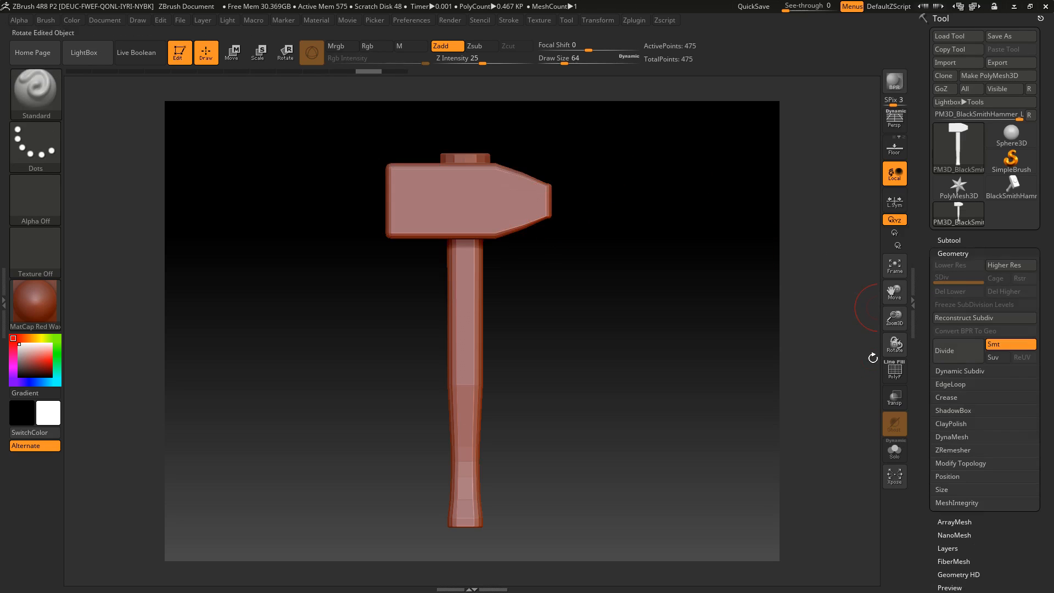
left_click(962, 343)
left_click(963, 345)
left_click(965, 345)
left_click(964, 346)
mouse_move(546, 282)
left_mouse_down()
mouse_move(543, 299)
mouse_move(556, 250)
mouse_move(499, 361)
mouse_move(457, 359)
mouse_move(424, 383)
left_mouse_up()
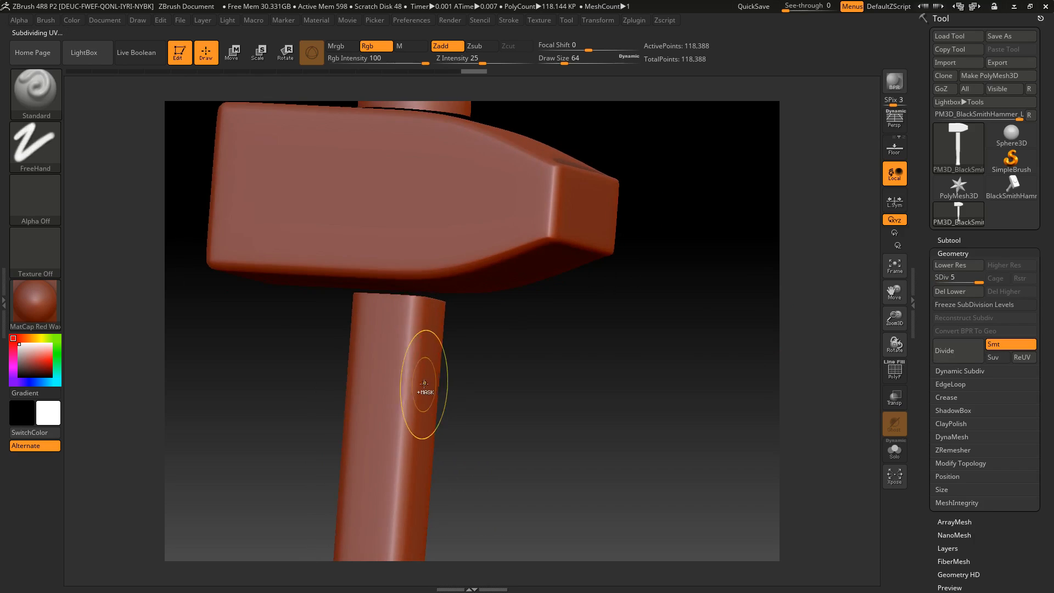
Undo the smoothed subdivisions of the hammer
key("ctrl+z")
key("ctrl+z")
key("ctrl+z")
key("ctrl+z")
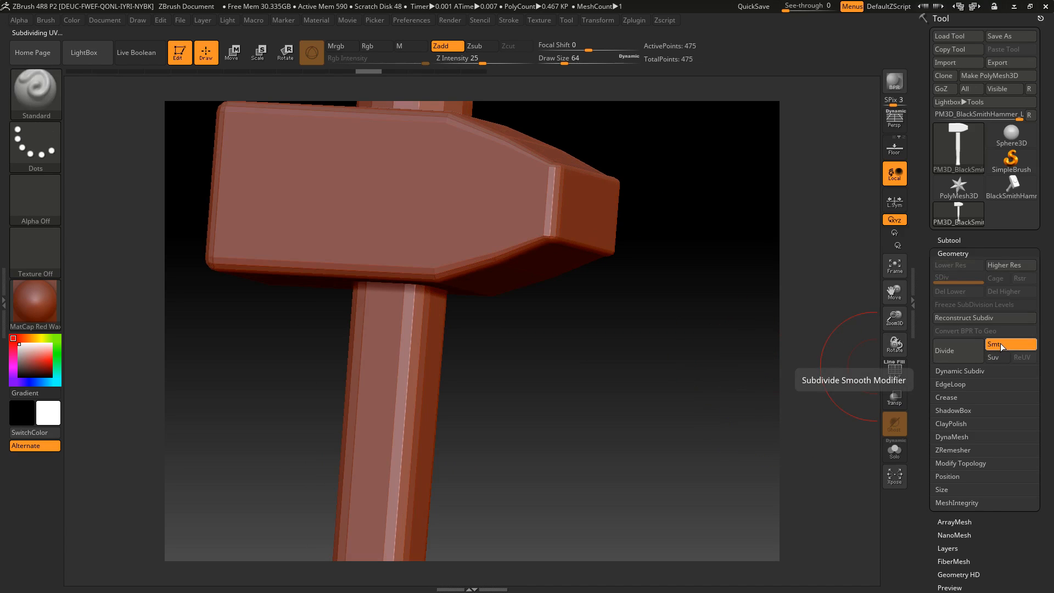
Turn off subdivision smoothing and divide the hammer mesh up to subdivision level 8
left_click(1000, 346)
left_click(952, 351)
left_click(952, 351)
left_click(955, 352)
left_click(955, 352)
left_click(955, 352)
left_click(956, 353)
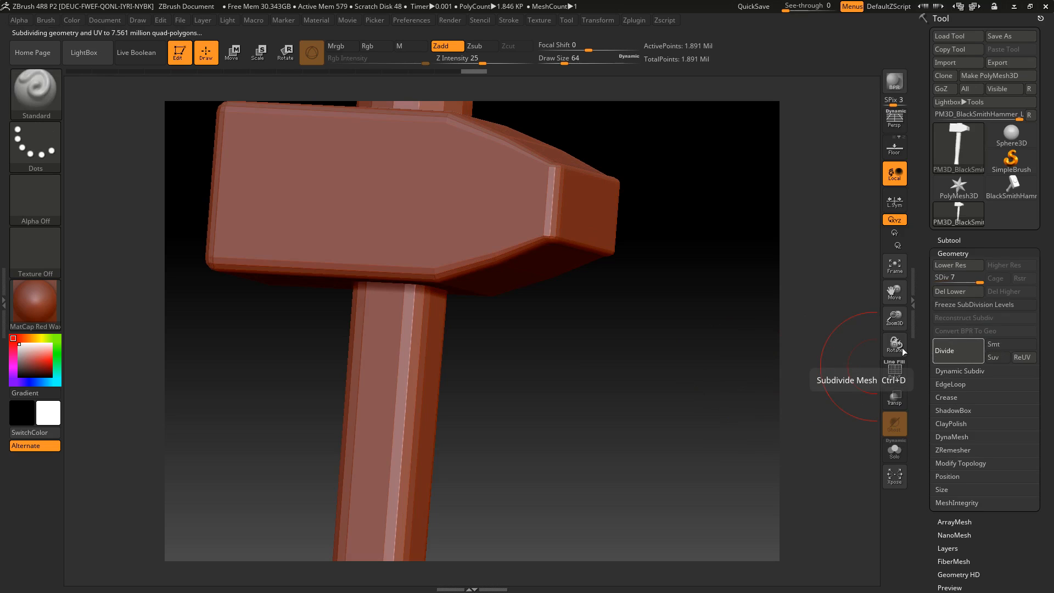
left_click(956, 353)
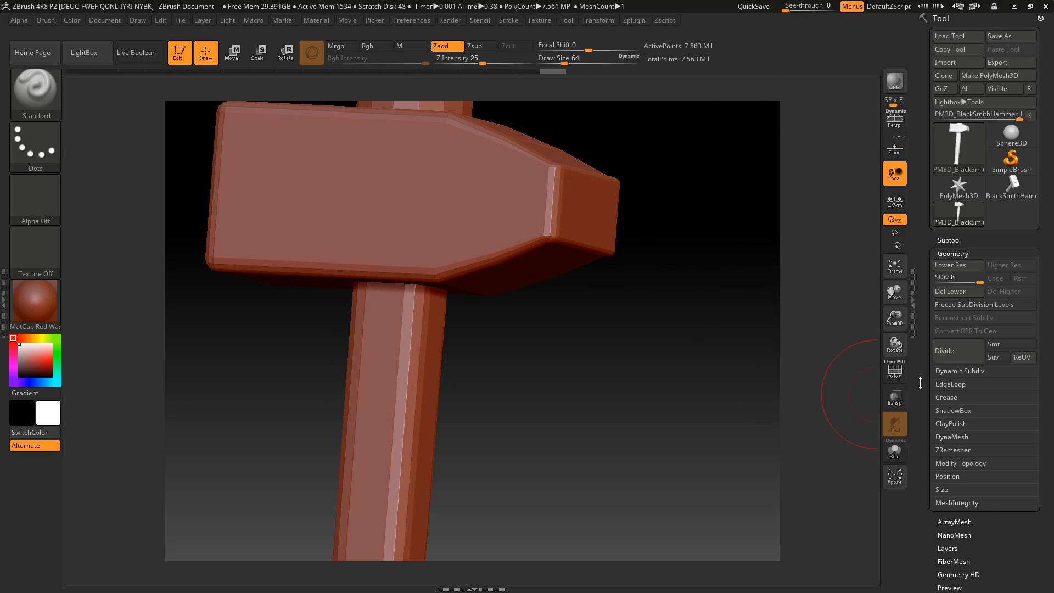
Set the hammer to subdivision level 3 and isolate the handle
left_click_drag(980, 281, 954, 267)
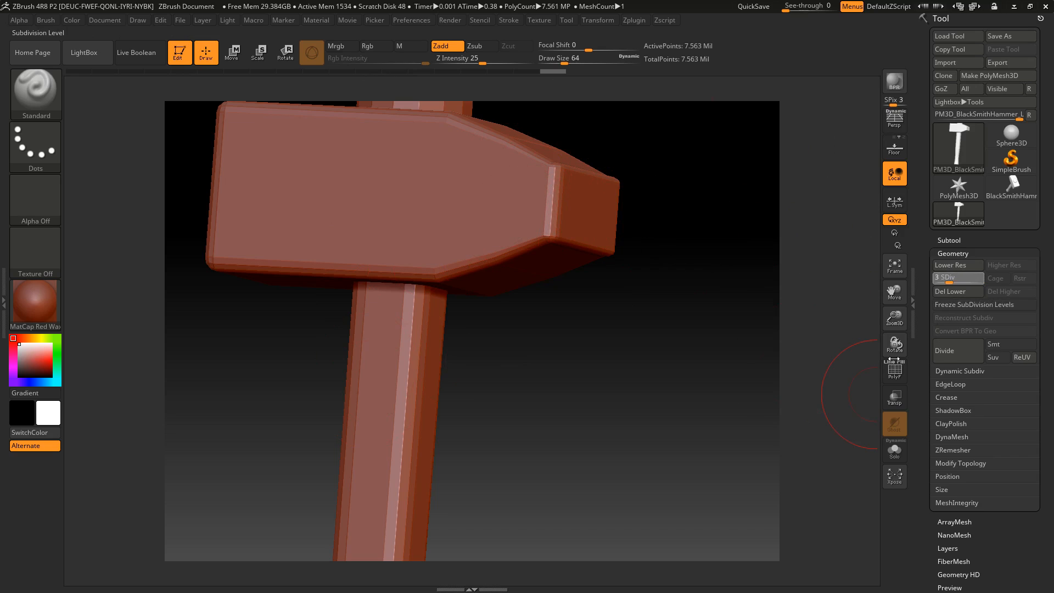
key("ctrl")
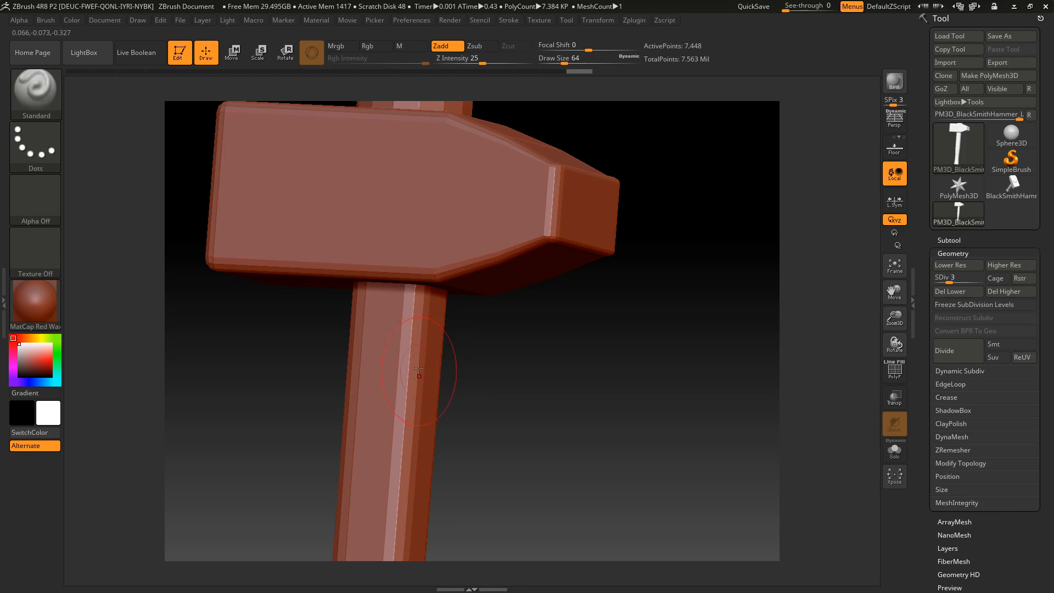
key("ctrl")
left_click(417, 334, "ctrl+shift")
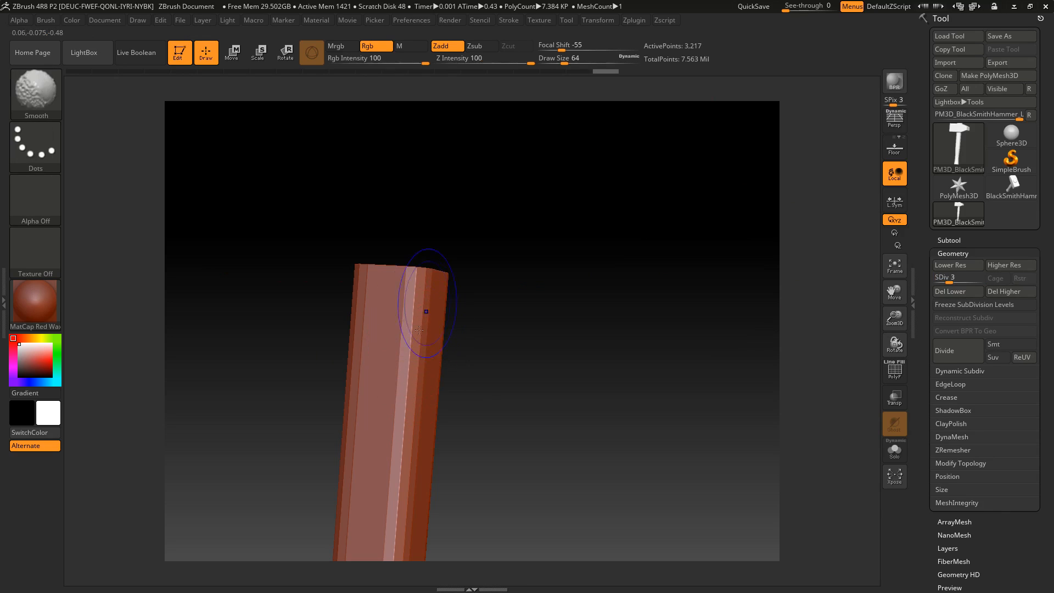
Set the Z Intensity to 23 and smooth the hard edges at the handle's head end with the Smooth brush
mouse_move(506, 279)
left_mouse_down("shift")
mouse_move(401, 483)
mouse_move(541, 365)
left_mouse_up("shift")
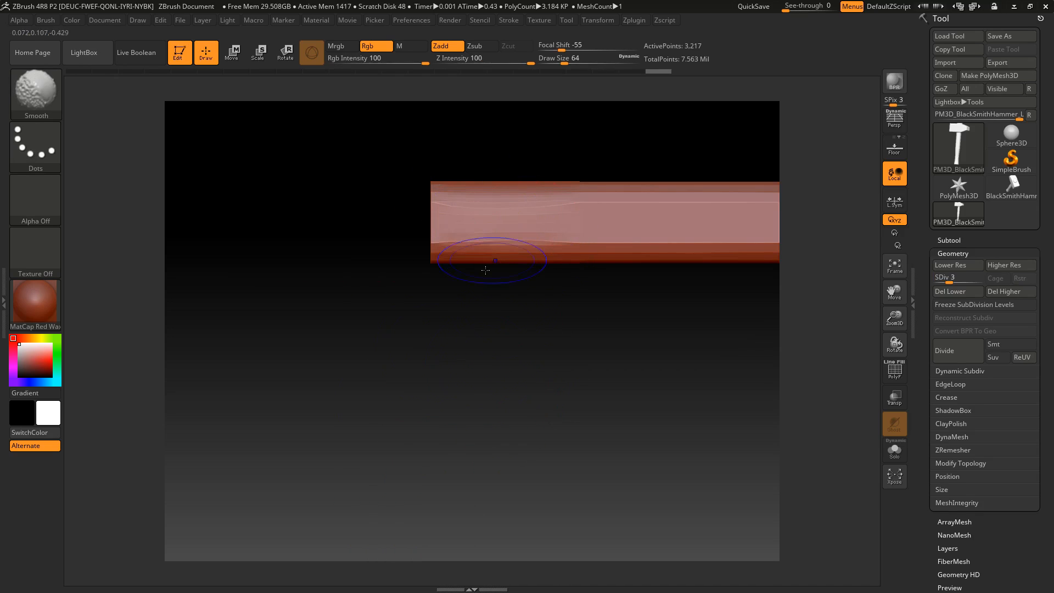
left_click_drag(486, 64, 481, 64)
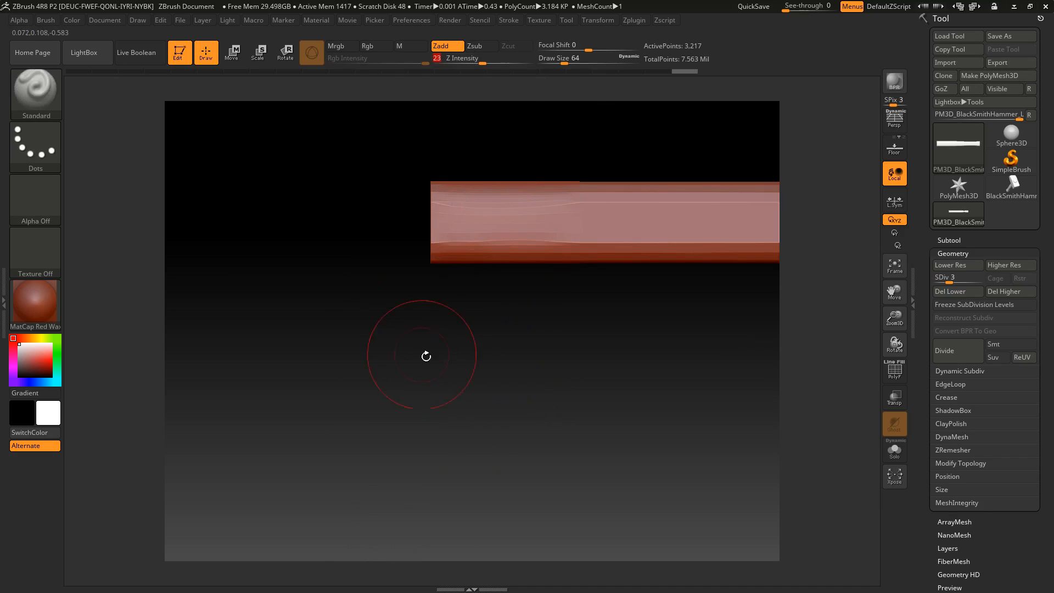
mouse_move(470, 340)
left_mouse_down("alt")
mouse_move(437, 351)
mouse_move(388, 337)
left_mouse_up("alt")
left_click_drag(549, 206, 460, 211, "shift")
left_click_drag(485, 329, 331, 301, "alt")
left_click_drag(461, 178, 541, 186, "shift")
left_click_drag(483, 313, 354, 306, "alt")
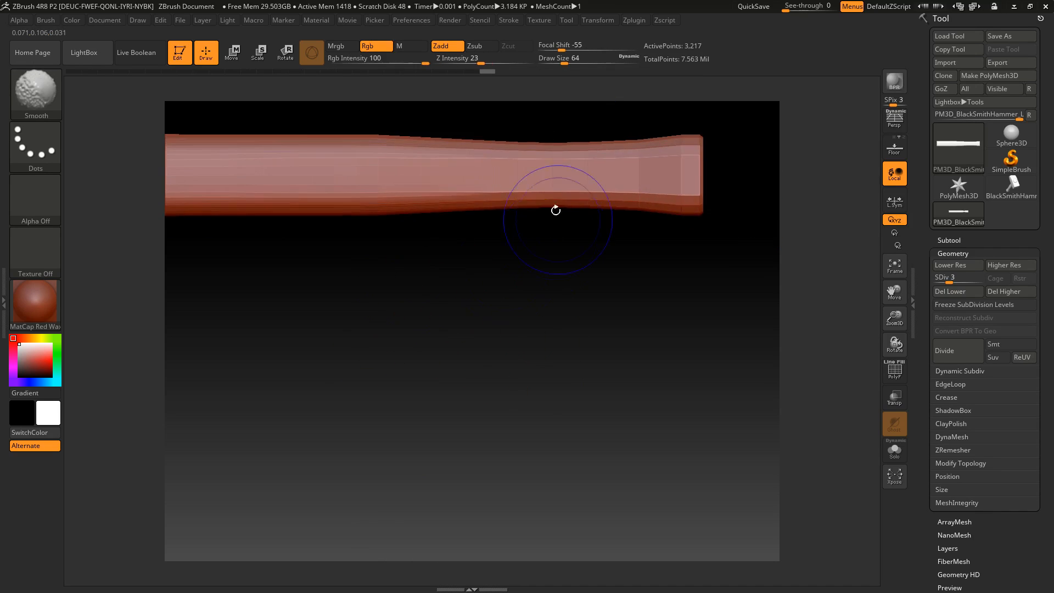
Smooth the hard edges on the flared grip end and the middle of the handle
left_click_drag(653, 197, 689, 185, "shift")
mouse_move(557, 332)
left_mouse_down()
mouse_move(503, 242)
mouse_move(574, 318)
left_mouse_up()
left_click_drag(646, 258, 627, 236, "shift")
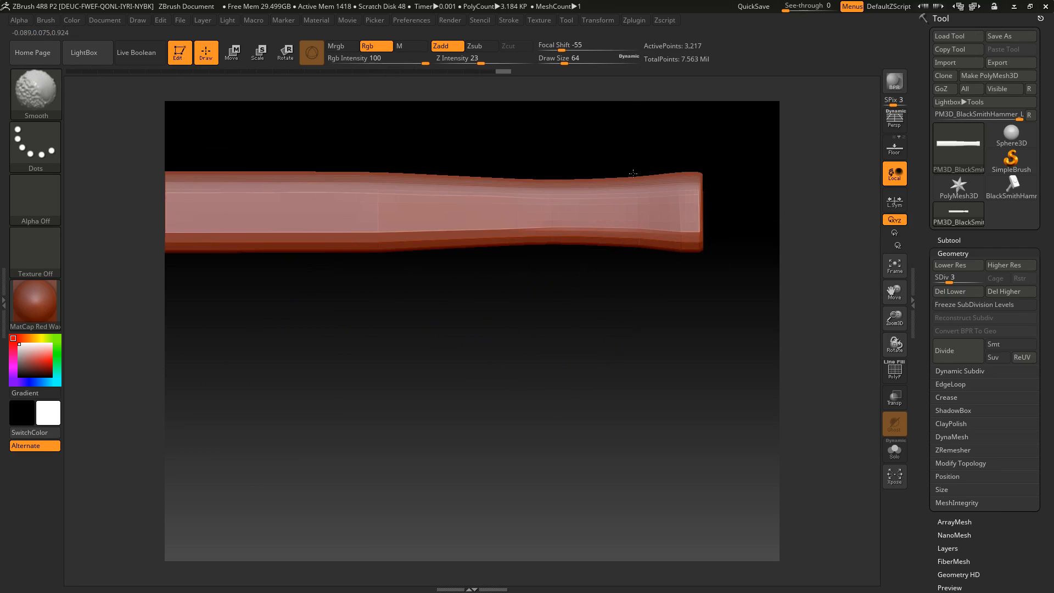
left_click_drag(367, 291, 350, 277)
left_click_drag(350, 278, 425, 282, "alt")
left_click_drag(453, 231, 421, 246, "shift")
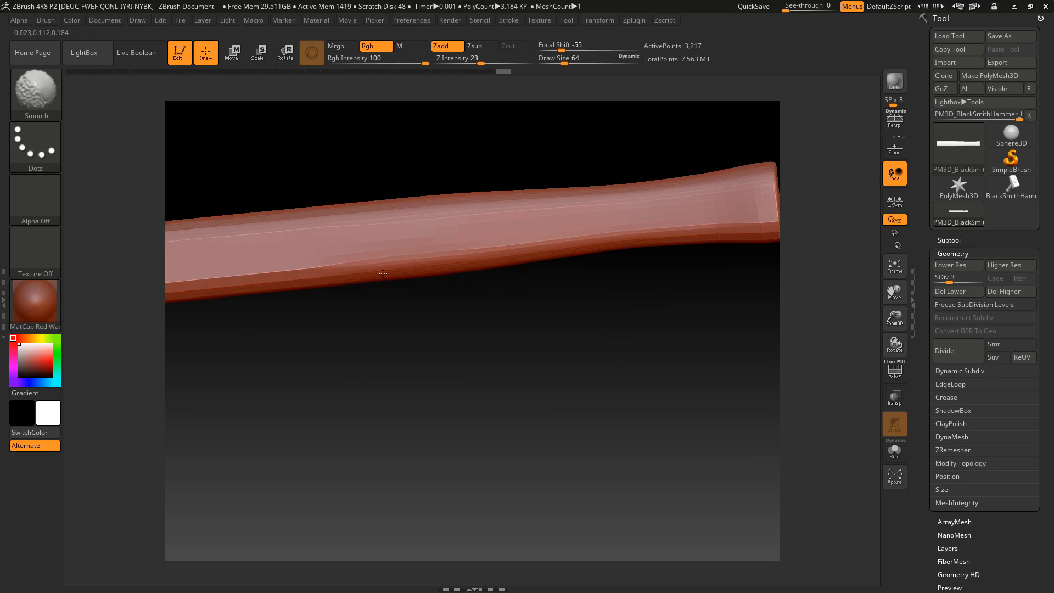
left_click_drag(378, 286, 541, 277, "alt")
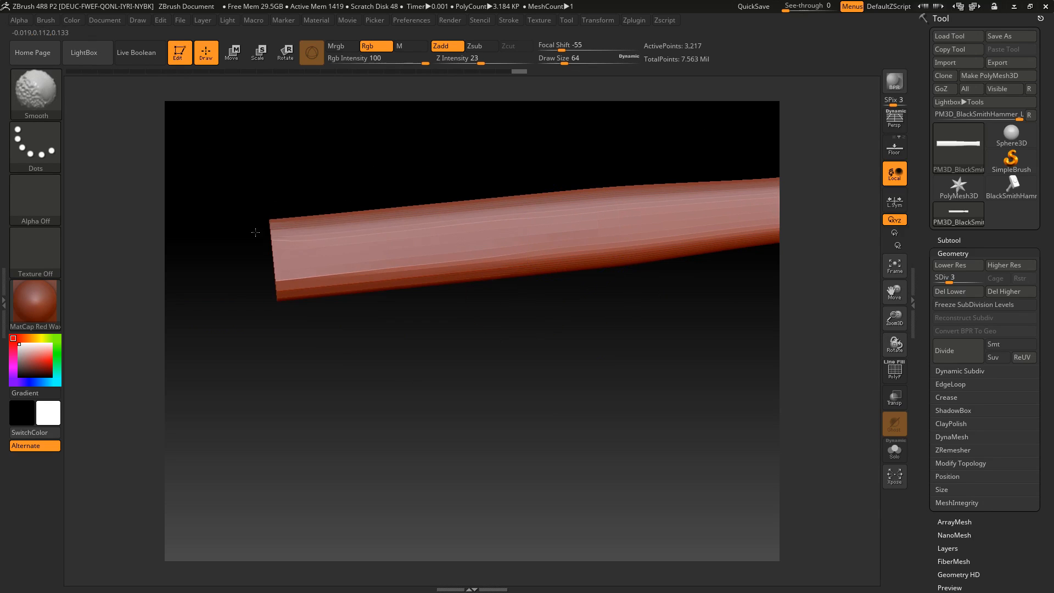
Smooth the remaining faceted edges along the head end and the other sides of the handle
left_click_drag(266, 281, 616, 259)
left_click_drag(405, 352, 371, 268, "alt")
left_click_drag(591, 420, 557, 419, "shift")
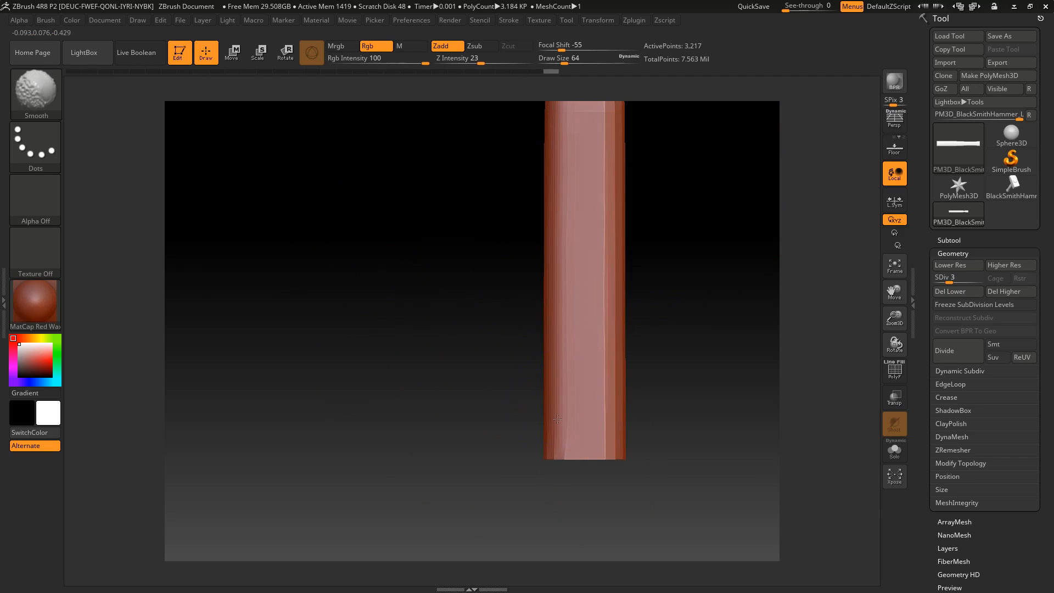
mouse_move(594, 490)
left_mouse_down()
mouse_move(611, 263)
mouse_move(559, 258)
mouse_move(503, 362)
left_mouse_up()
mouse_move(388, 274)
left_mouse_down("shift")
mouse_move(388, 225)
mouse_move(391, 297)
left_mouse_up("shift")
mouse_move(496, 216)
left_mouse_down()
mouse_move(550, 225)
mouse_move(518, 235)
mouse_move(551, 240)
left_mouse_up()
Choose the TrimDynamic brush with draw size 20, try a trim stroke across the flared grip end, and undo it
left_click(36, 91)
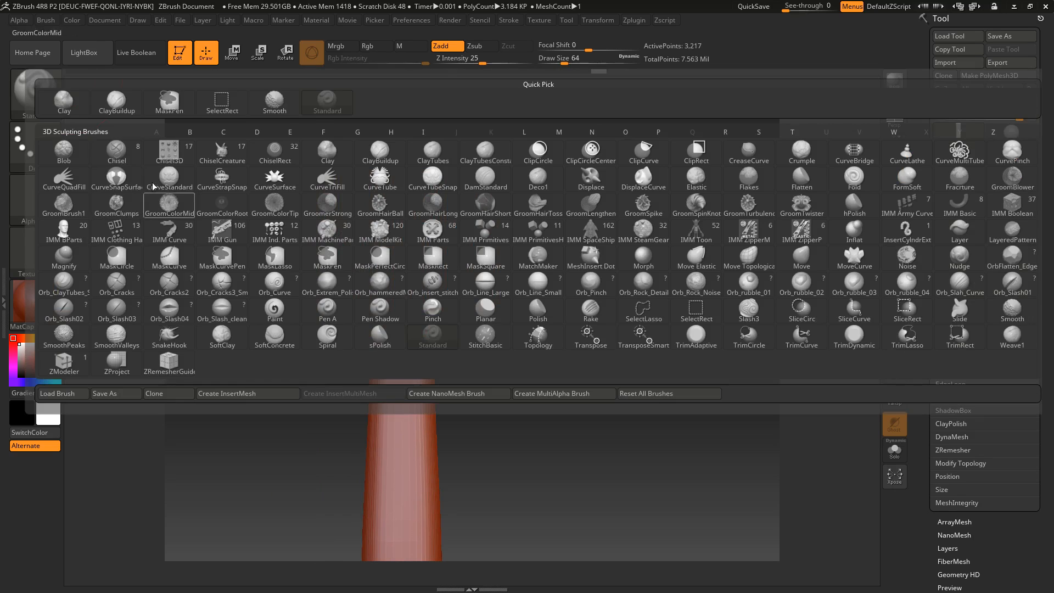
left_click(855, 338)
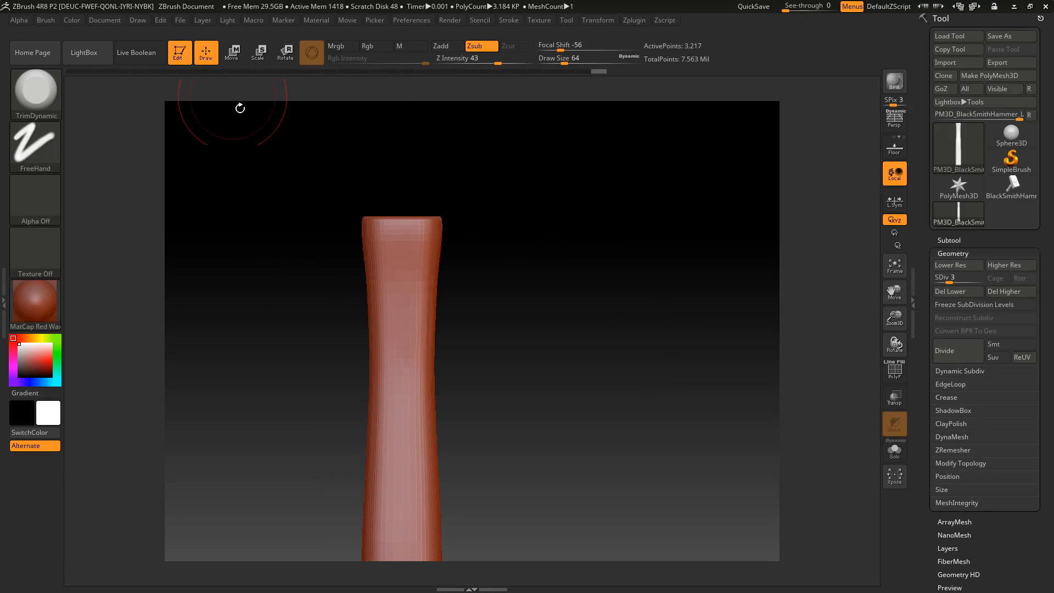
left_click_drag(564, 63, 552, 63)
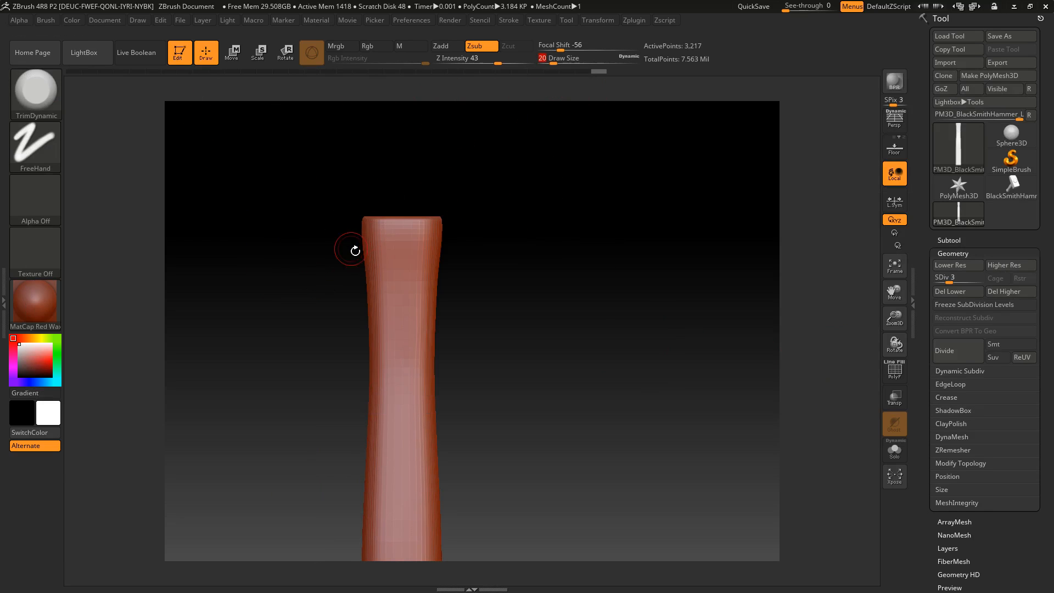
left_click_drag(343, 217, 459, 228)
key("ctrl+z")
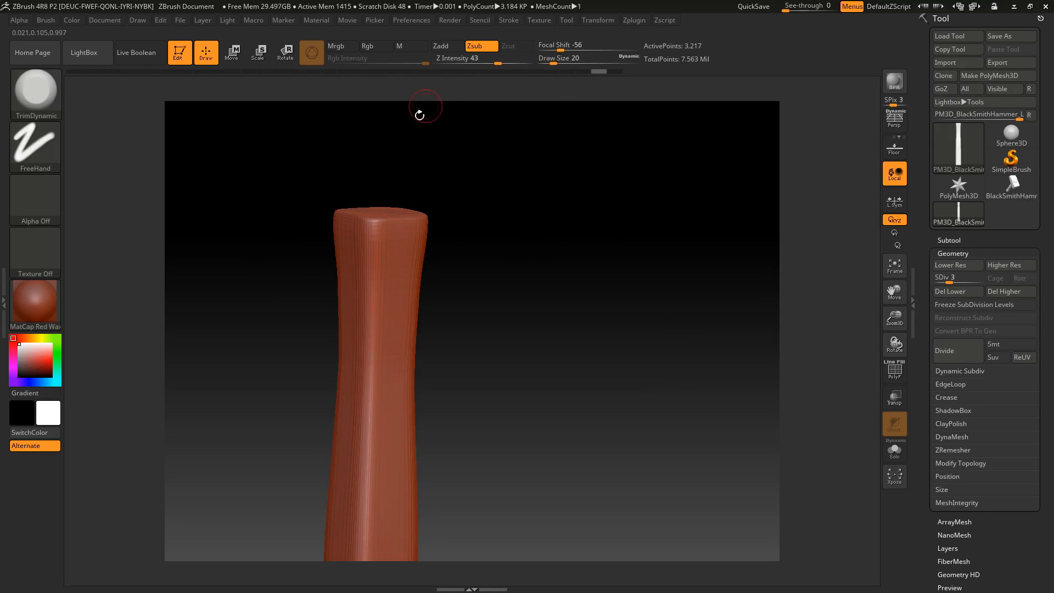
Set the TrimDynamic Z Intensity to 61 and draw size to 44, then try trimming the grip's corner edge and undo the stroke
left_click_drag(498, 64, 559, 62)
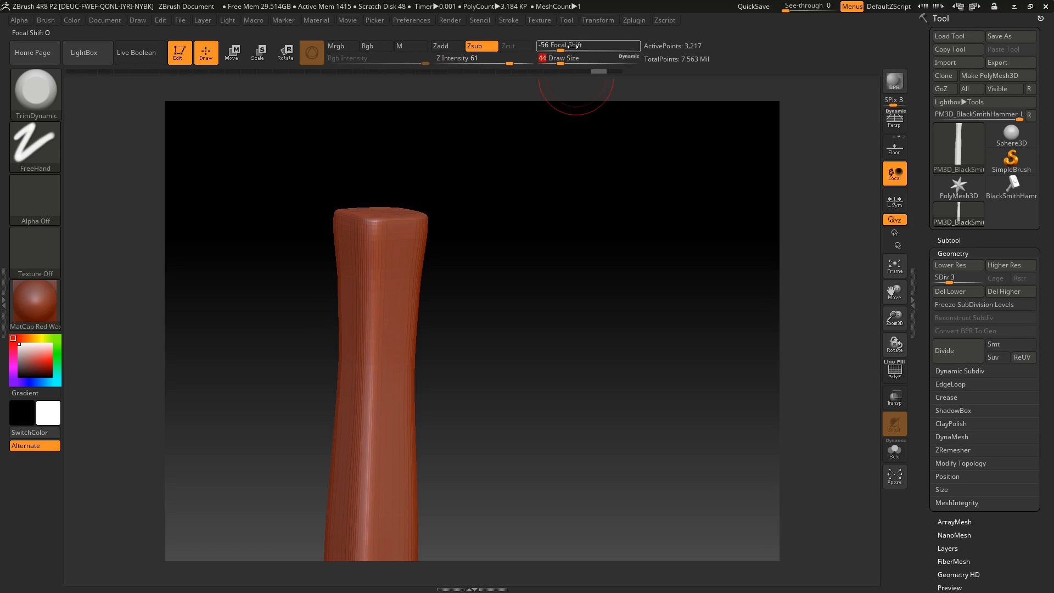
left_click_drag(375, 220, 363, 395)
key("ctrl+z")
Raise the handle to subdivision level 8, try a trim stroke along the grip's corner edge, undo it, and reduce the draw size to 30
left_click_drag(951, 280, 1015, 302)
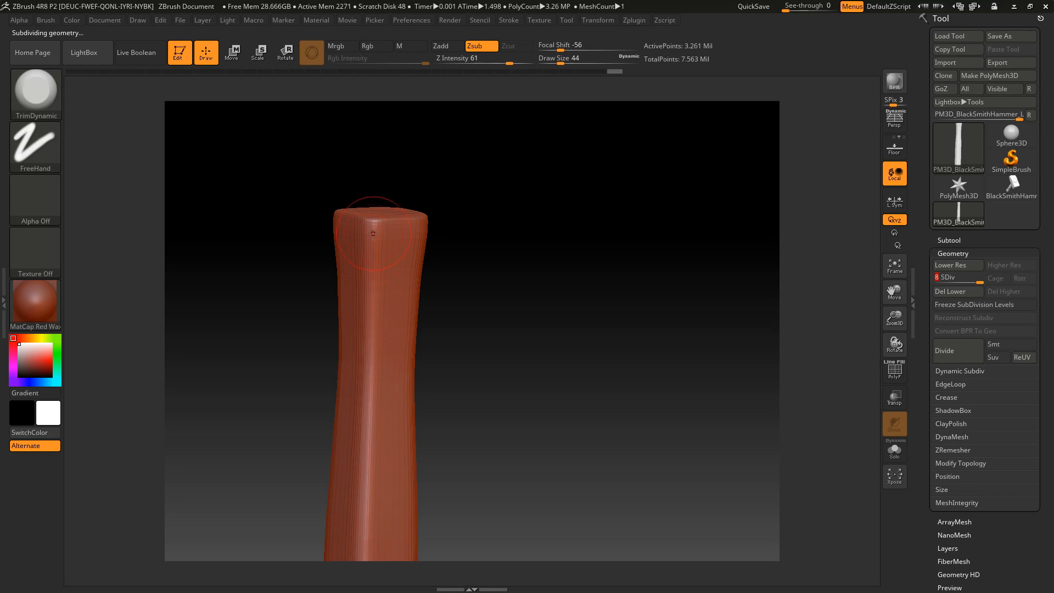
left_click_drag(378, 225, 369, 306)
key("ctrl+z")
left_click_drag(561, 59, 552, 58)
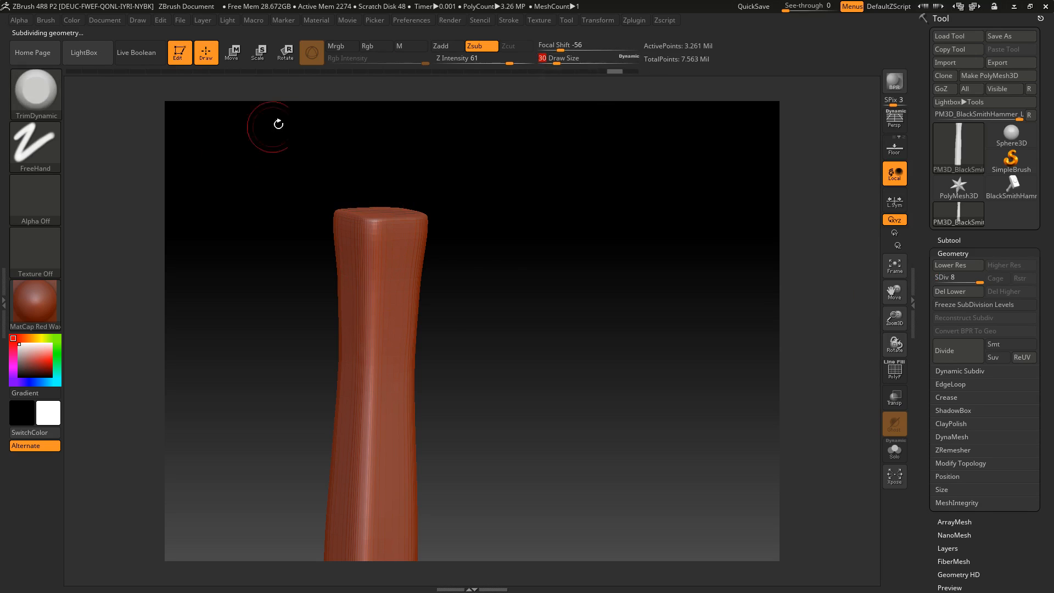
Set the handle to subdivision level 4 and smooth its remaining facets from the grip end up the shaft at draw size 97
left_click_drag(464, 250, 452, 239)
mouse_move(492, 277)
left_mouse_down()
mouse_move(534, 216)
mouse_move(558, 258)
mouse_move(529, 278)
mouse_move(454, 391)
mouse_move(404, 492)
left_mouse_up()
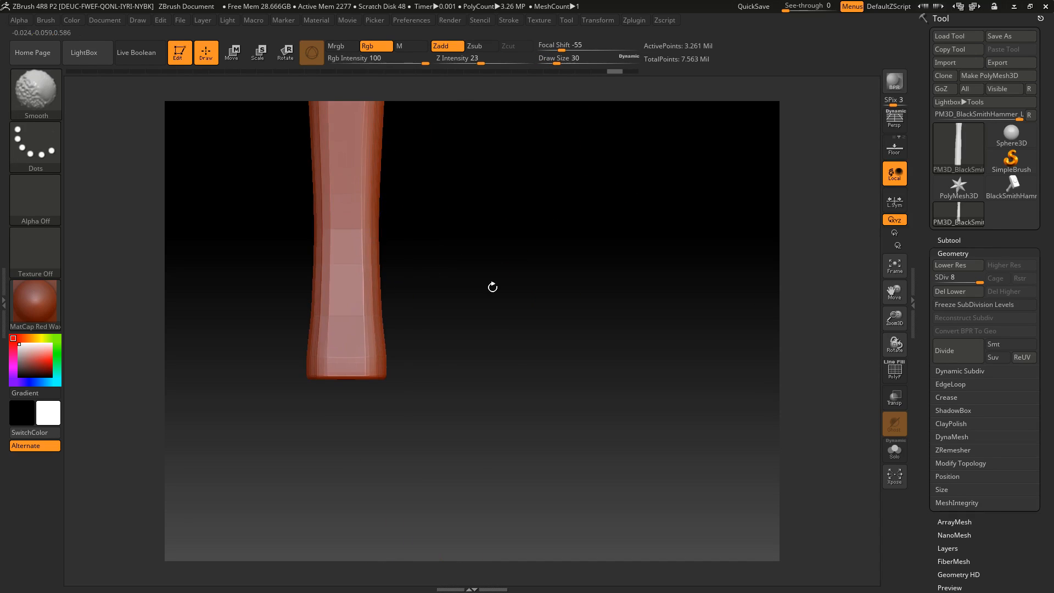
left_click_drag(978, 280, 971, 280)
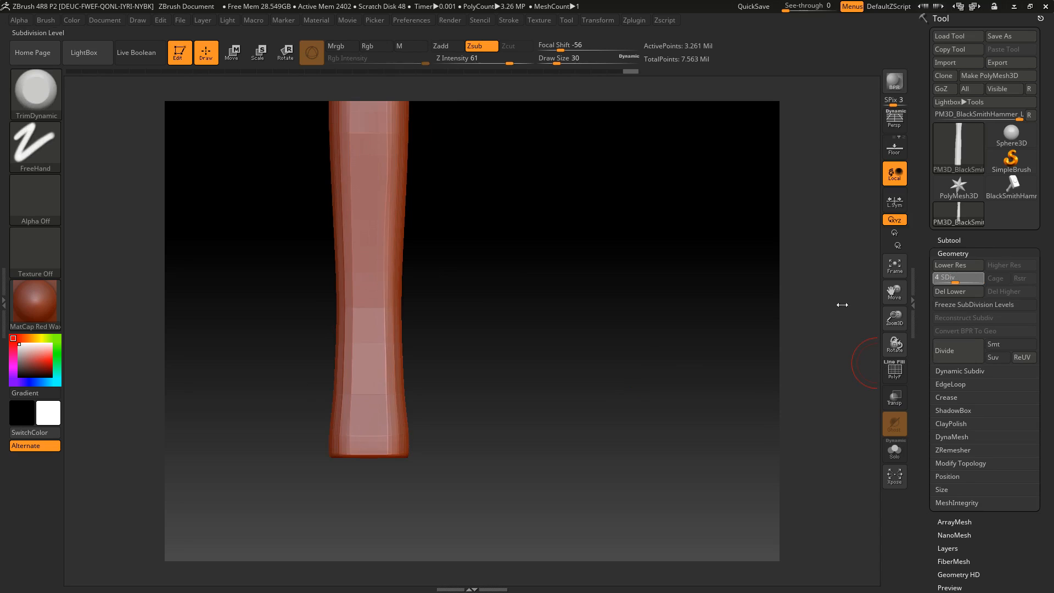
key("shift")
mouse_move(356, 263)
left_mouse_down("shift")
mouse_move(365, 219)
mouse_move(366, 469)
left_mouse_up("shift")
left_click_drag(476, 320, 452, 383, "alt")
left_click_drag(351, 241, 348, 176, "shift")
left_click_drag(483, 275, 458, 425, "alt")
left_click_drag(339, 242, 338, 164, "shift")
mouse_move(465, 241)
left_mouse_down("alt")
mouse_move(464, 359)
mouse_move(509, 301)
left_mouse_up("alt")
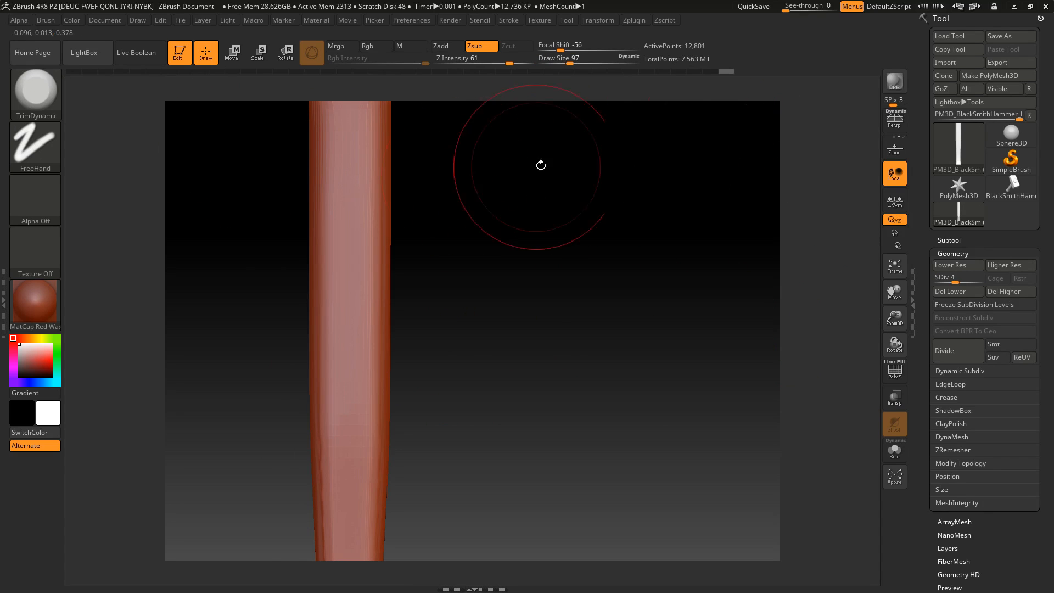
Set the draw size to 31 and subdivision level to 8, and trim a corner edge at the handle's head end with TrimDynamic
left_click_drag(569, 59, 557, 60)
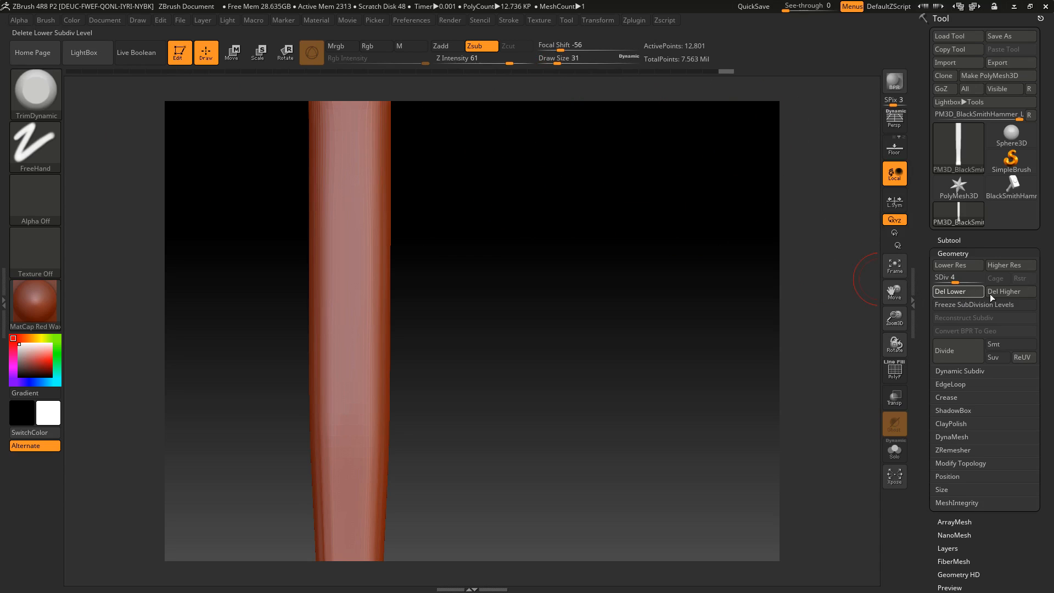
left_click(983, 278)
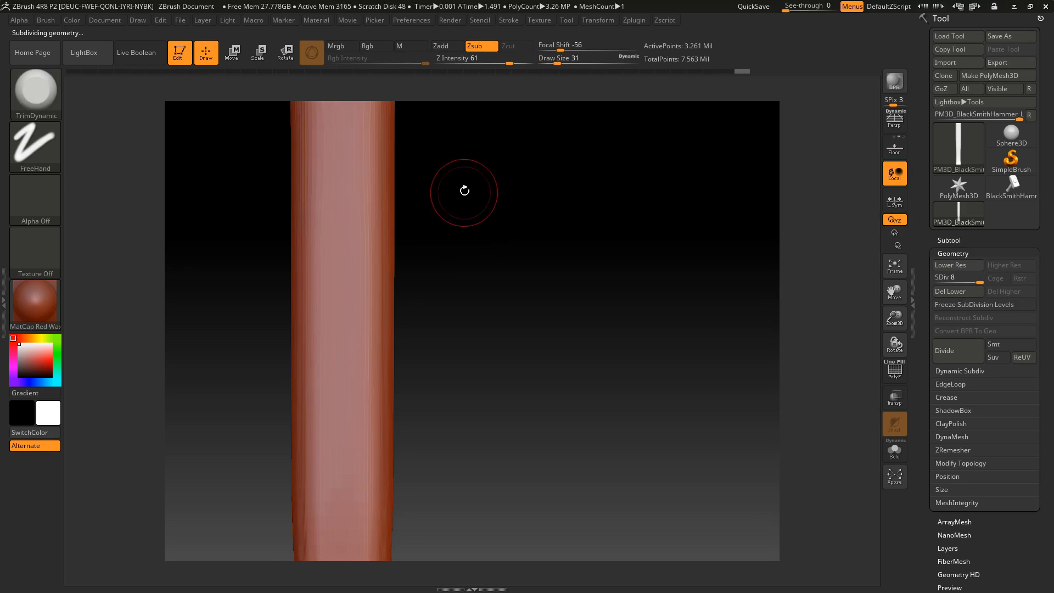
key("ctrl+z")
left_click_drag(468, 318, 505, 292)
mouse_move(391, 236)
left_mouse_down()
mouse_move(388, 269)
mouse_move(393, 234)
left_mouse_up()
left_click_drag(521, 281, 548, 244, "alt")
left_click_drag(421, 242, 422, 324)
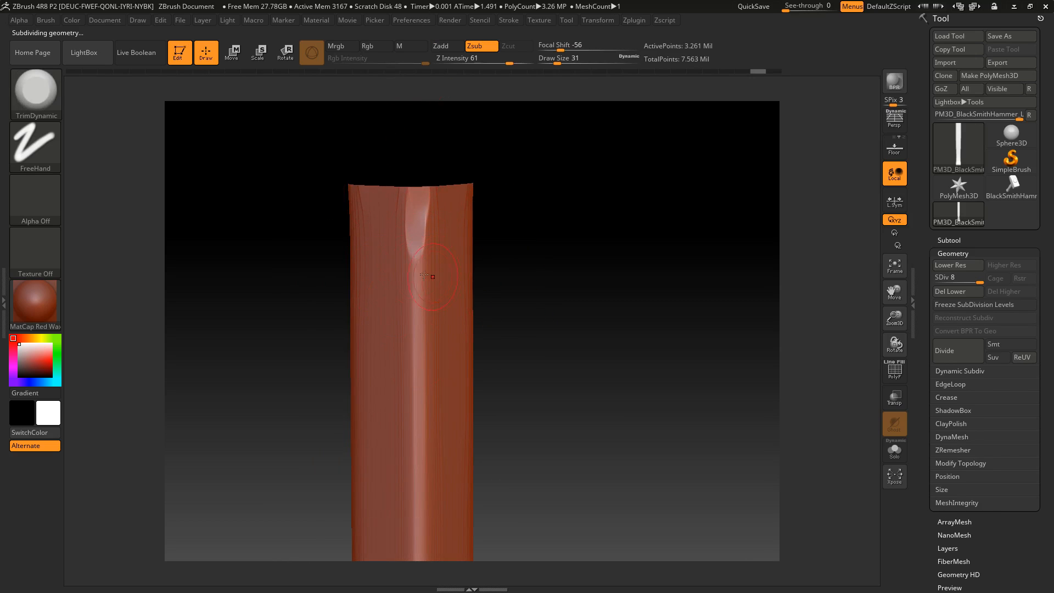
left_click_drag(415, 370, 418, 349)
left_click_drag(488, 335, 494, 291, "alt")
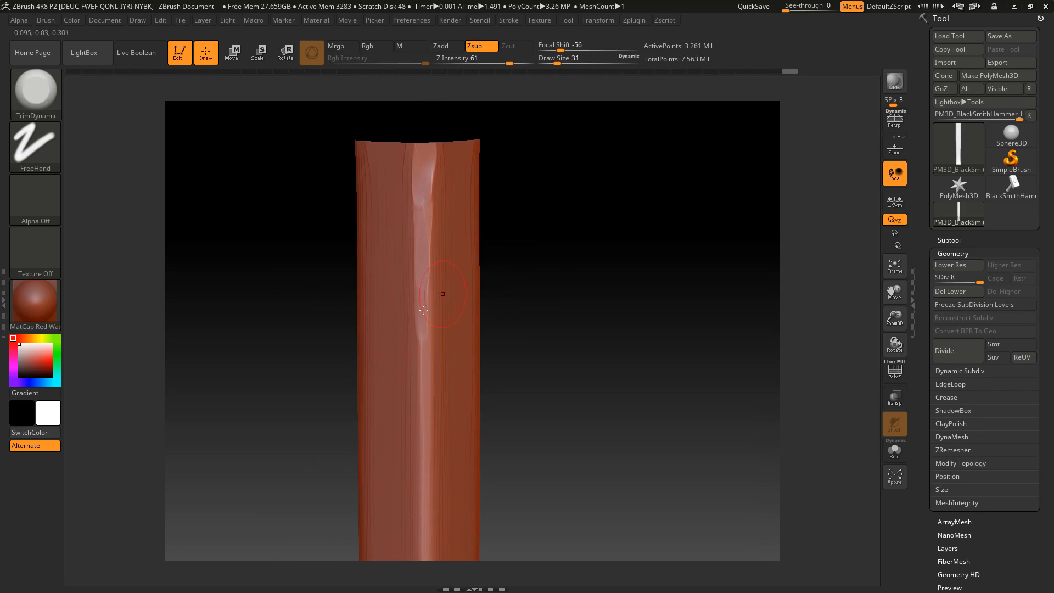
Trim irregular facets further along the same corner edge down the middle of the handle
left_click_drag(418, 311, 420, 400)
left_click_drag(504, 363, 509, 312, "alt")
mouse_move(420, 335)
left_mouse_down()
mouse_move(419, 299)
mouse_move(432, 308)
mouse_move(429, 394)
left_mouse_up()
left_click_drag(566, 283, 588, 197, "alt")
left_click_drag(445, 348, 455, 343)
left_click_drag(595, 328, 662, 315)
left_click_drag(620, 324, 554, 274)
key("ctrl+z")
left_click_drag(569, 310, 543, 324)
left_click_drag(448, 352, 459, 414)
left_click_drag(596, 324, 618, 241, "alt")
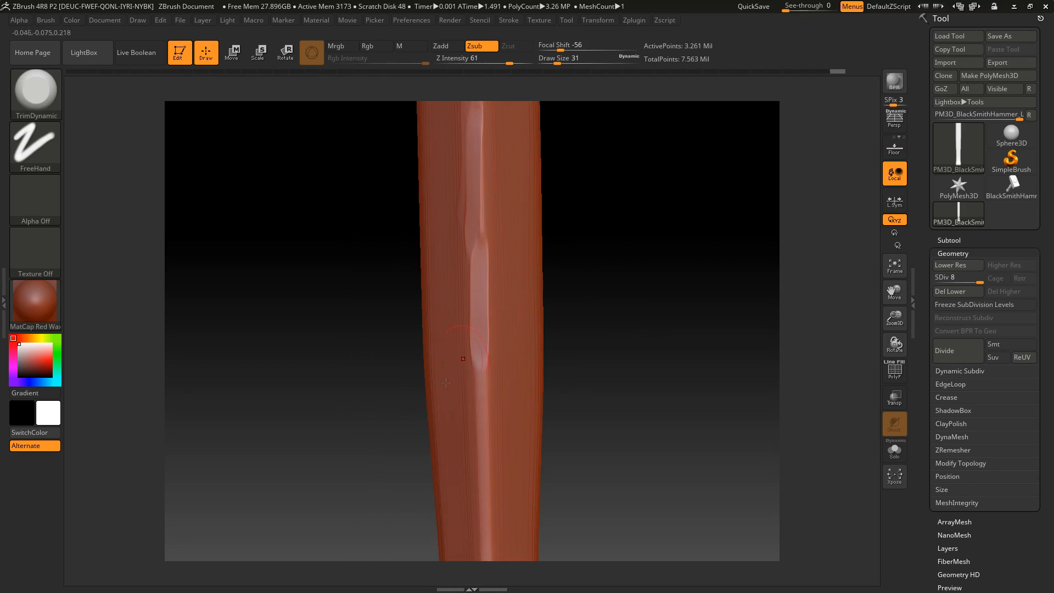
Trim the lower part of that corner edge through the narrow section down to the flared grip end
left_click_drag(474, 369, 478, 470)
left_click_drag(593, 420, 601, 251, "alt")
left_click_drag(497, 250, 500, 363)
left_click_drag(496, 288, 494, 421)
left_click_drag(491, 297, 496, 384)
left_click_drag(622, 398, 667, 232, "alt")
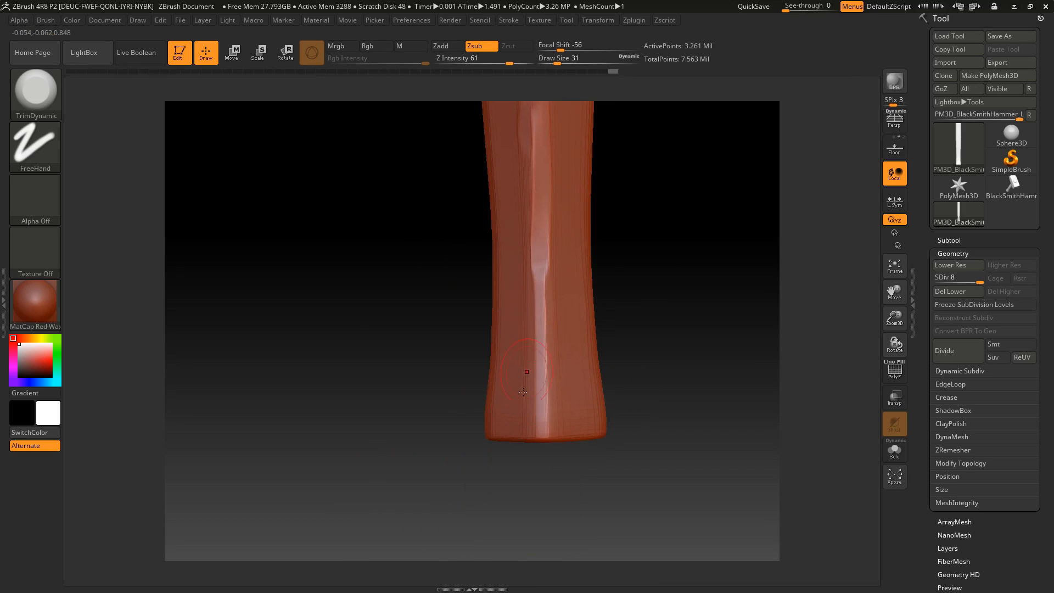
left_click_drag(540, 279, 542, 436)
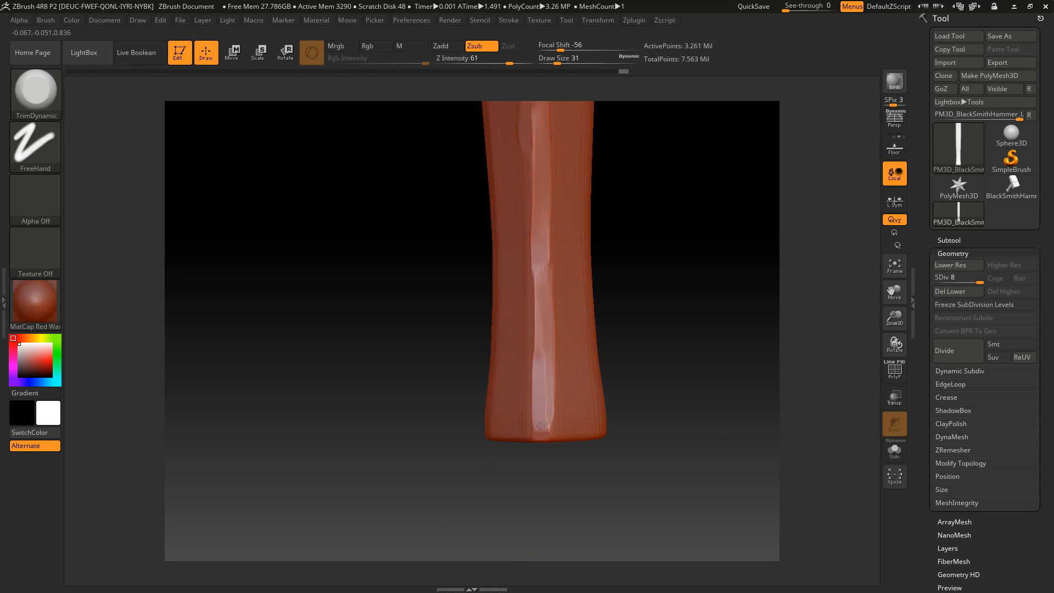
Trim the corner tip and bottom rim of the flared grip end
left_click_drag(419, 373, 555, 425)
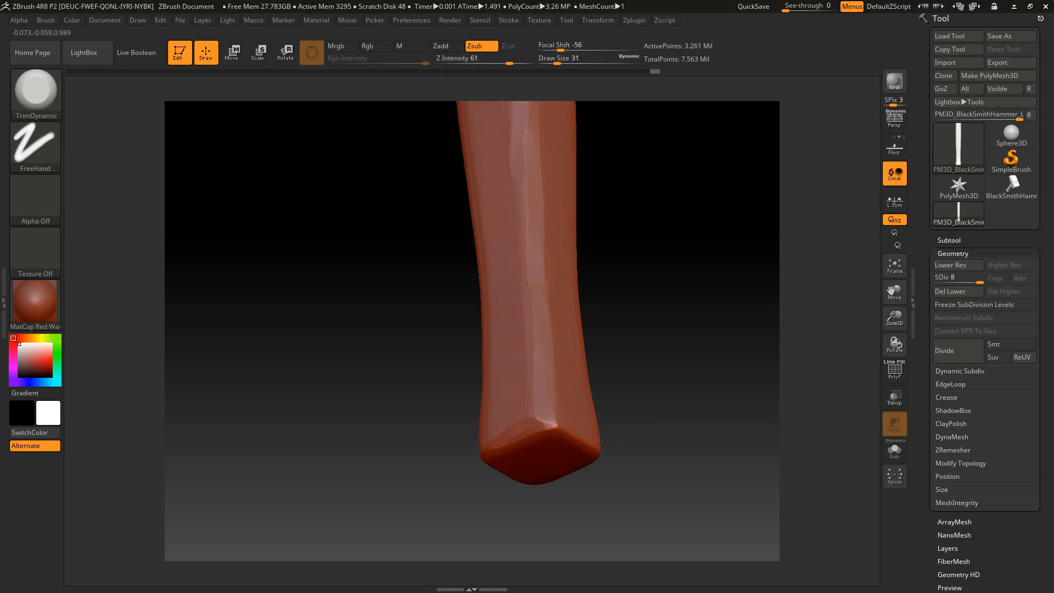
left_click_drag(411, 452, 509, 413)
left_click_drag(483, 451, 544, 399)
Trim the next corner edge from the middle of the handle up to its head end
mouse_move(516, 459)
left_mouse_down()
mouse_move(631, 348)
mouse_move(578, 426)
mouse_move(599, 464)
mouse_move(480, 395)
mouse_move(472, 380)
mouse_move(675, 280)
mouse_move(590, 337)
mouse_move(613, 319)
mouse_move(613, 360)
mouse_move(642, 293)
left_mouse_up()
mouse_move(565, 268)
left_mouse_down()
mouse_move(564, 456)
mouse_move(572, 240)
left_mouse_up()
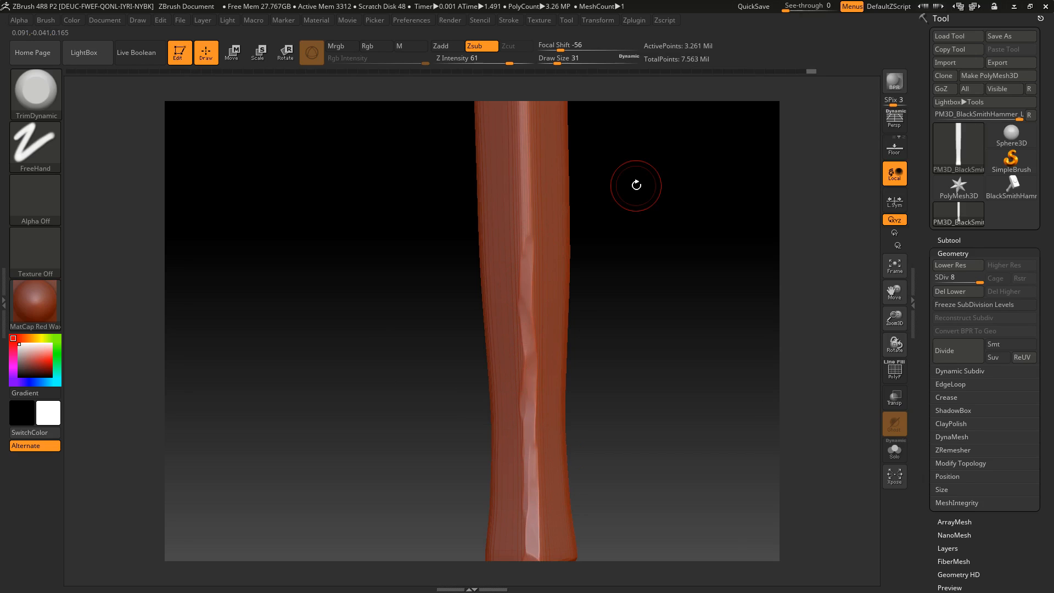
left_click_drag(632, 223, 618, 293, "alt")
left_click_drag(640, 251, 631, 269, "alt")
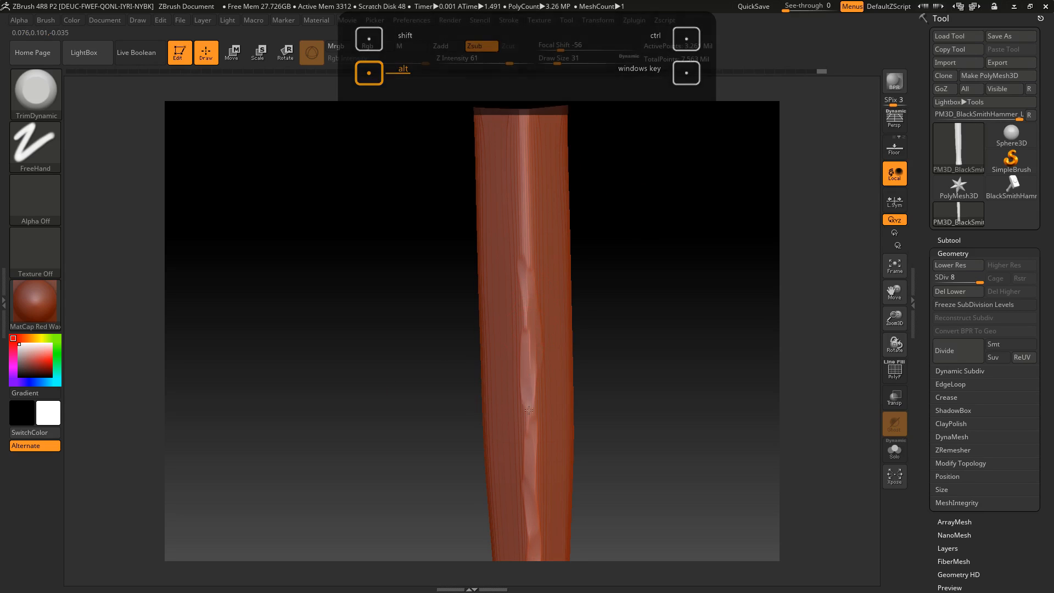
left_click_drag(443, 137, 436, 200, "alt")
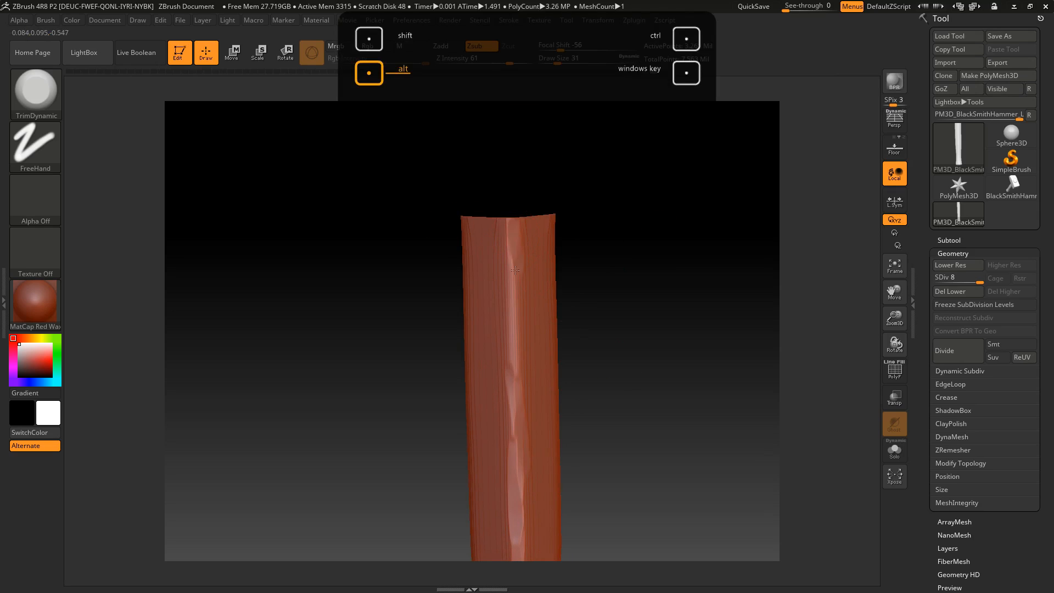
left_click_drag(517, 334, 513, 374)
Trim the untouched third corner edge from the head end down toward the grip
left_click_drag(656, 310, 527, 283)
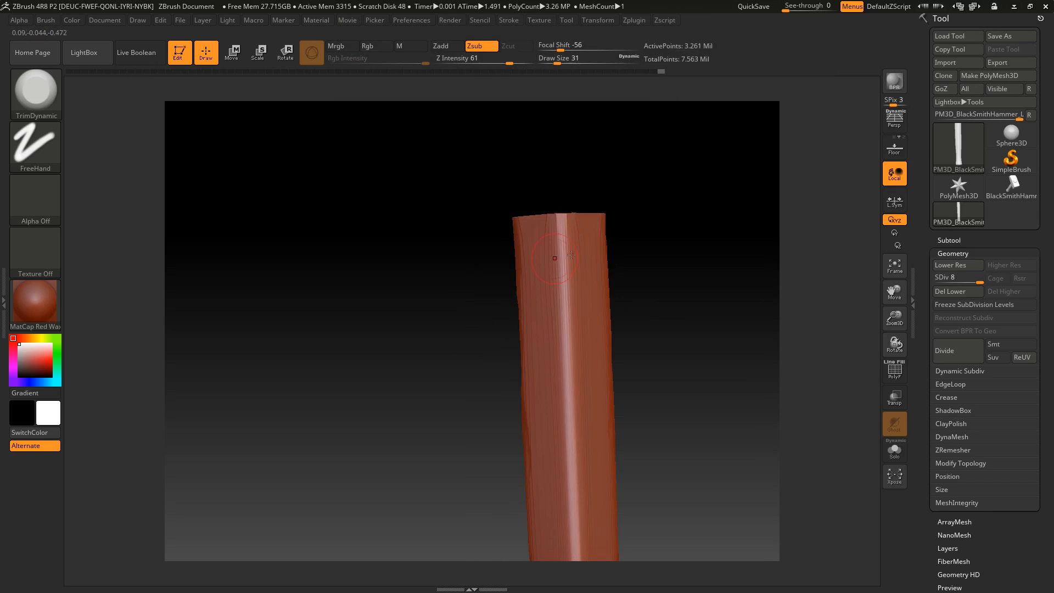
mouse_move(558, 226)
left_mouse_down()
mouse_move(563, 253)
mouse_move(562, 245)
left_mouse_up()
left_click_drag(423, 384, 416, 347, "alt")
left_click_drag(561, 253, 568, 376)
left_click_drag(626, 398, 608, 325, "alt")
left_click_drag(548, 307, 553, 424)
left_click_drag(646, 322, 626, 199, "alt")
left_click_drag(525, 314, 532, 401)
left_click_drag(580, 377, 548, 202, "alt")
left_click_drag(497, 237, 514, 451, "alt")
Trim the remaining corner edges around the grip and shaft for a hand-carved look on all sides
mouse_move(608, 350)
left_mouse_down()
mouse_move(395, 438)
mouse_move(356, 432)
mouse_move(430, 420)
mouse_move(448, 473)
left_mouse_up()
left_click_drag(554, 341, 538, 401, "alt")
left_click_drag(446, 274, 437, 459)
left_click_drag(544, 198, 516, 346, "alt")
left_click_drag(435, 269, 420, 387)
left_click_drag(589, 269, 558, 382, "alt")
left_click_drag(413, 135, 401, 403)
mouse_move(560, 321)
left_mouse_down()
mouse_move(494, 307)
mouse_move(582, 307)
left_mouse_up()
Try ClayBuildup strokes along the handle's front face, undoing each attempt
left_click(35, 91)
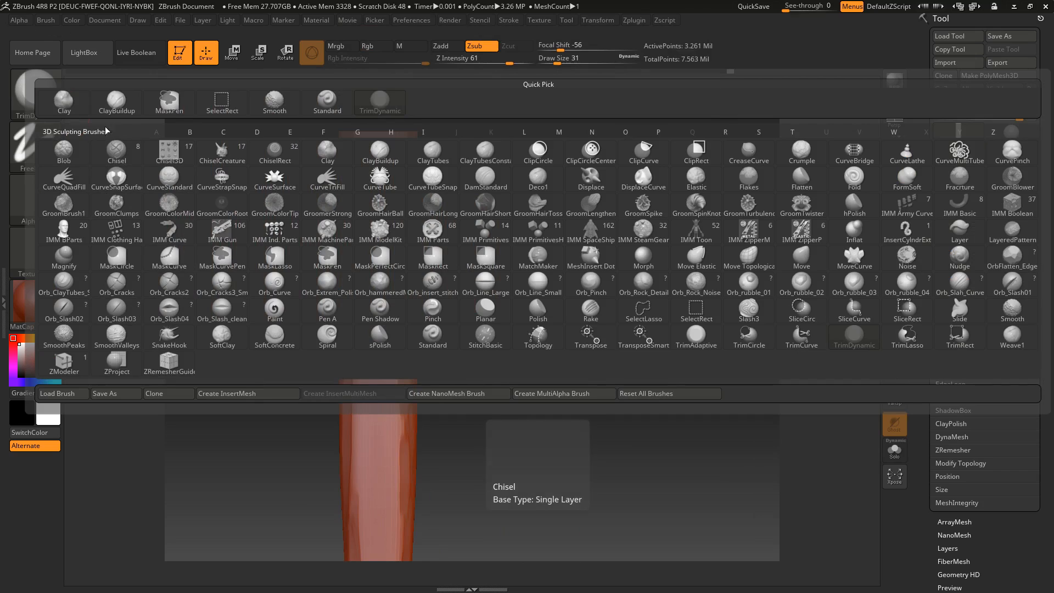
left_click(115, 104)
left_click_drag(372, 185, 448, 526)
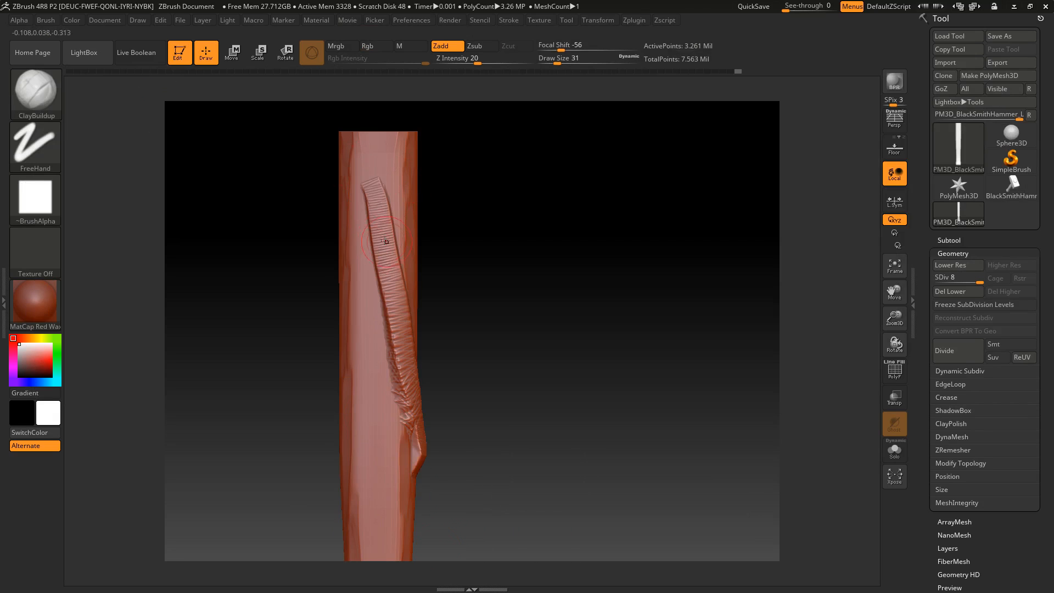
key("ctrl+z")
left_click_drag(375, 192, 377, 433)
key("ctrl+z")
left_click_drag(374, 213, 372, 345)
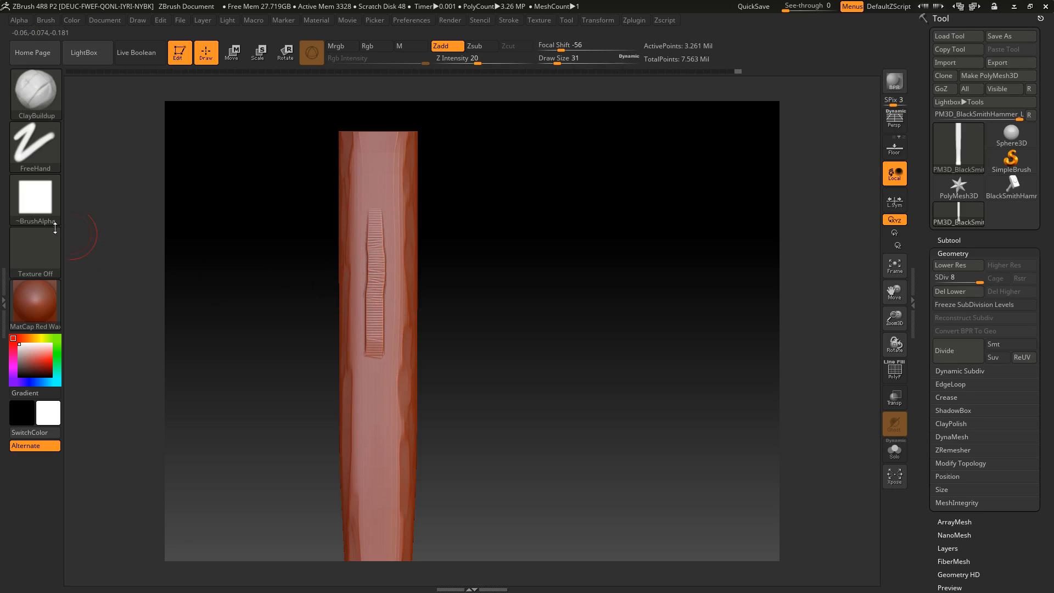
Try the Orb_ClayTubes_Smooth brush on the handle's front face at draw sizes 31 and 45, undoing the strokes
left_click(22, 98)
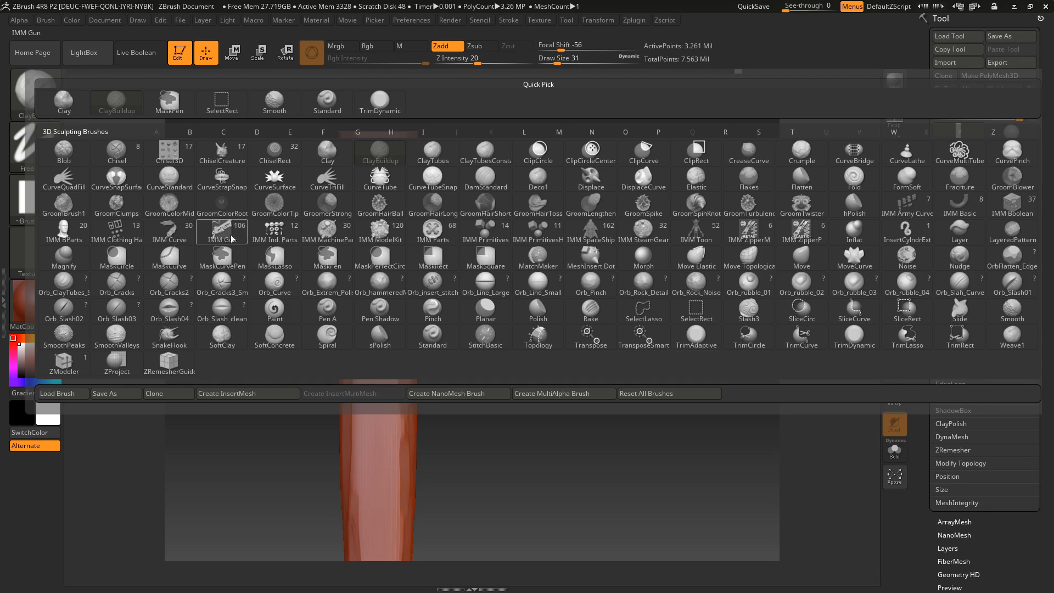
left_click(64, 285)
mouse_move(390, 223)
left_mouse_down()
mouse_move(379, 242)
mouse_move(384, 522)
mouse_move(369, 581)
left_mouse_up()
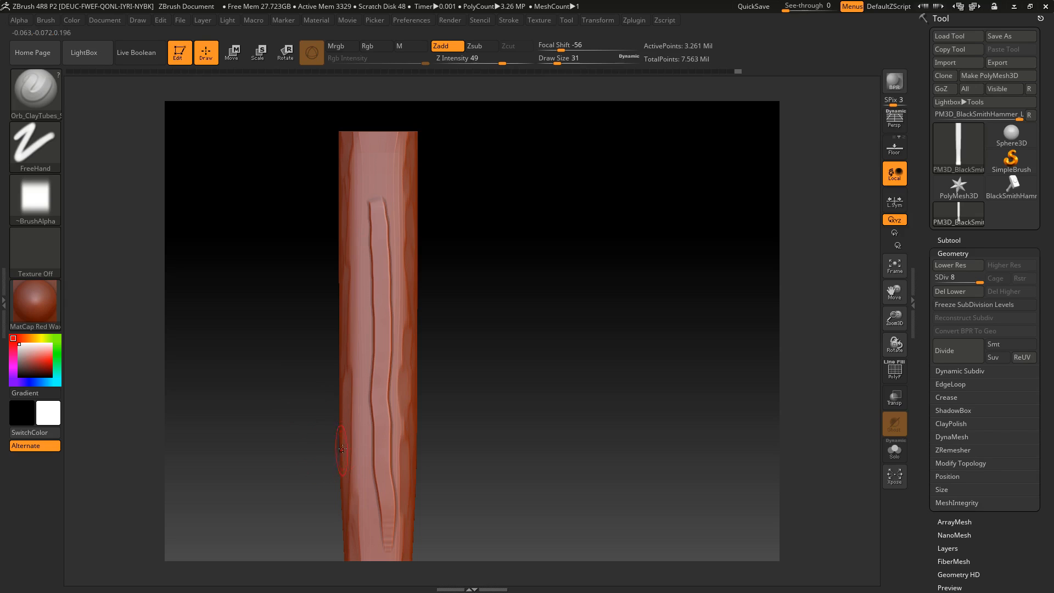
key("ctrl+z")
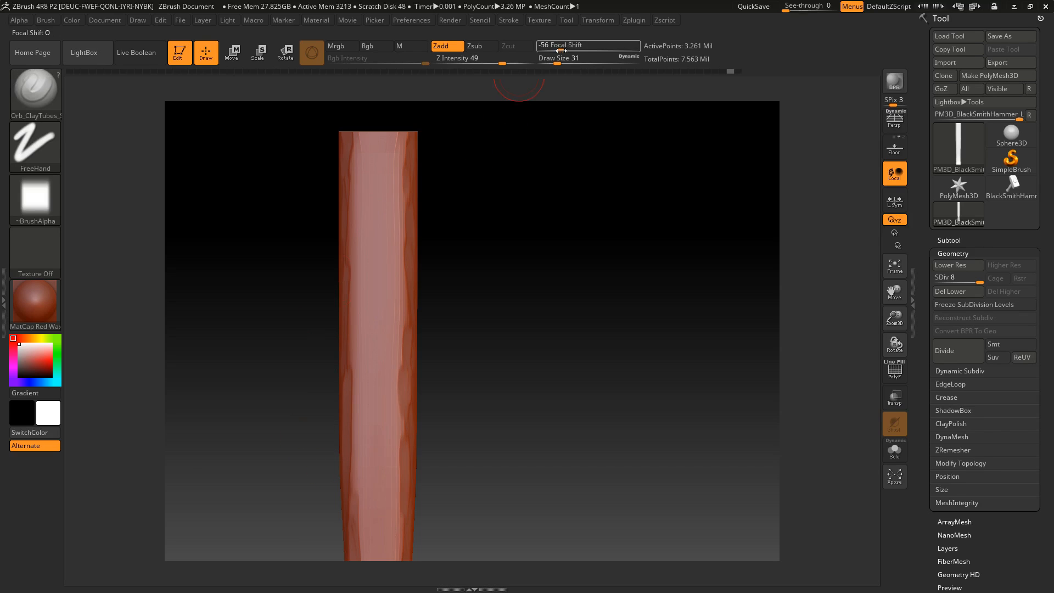
left_click_drag(557, 58, 559, 58)
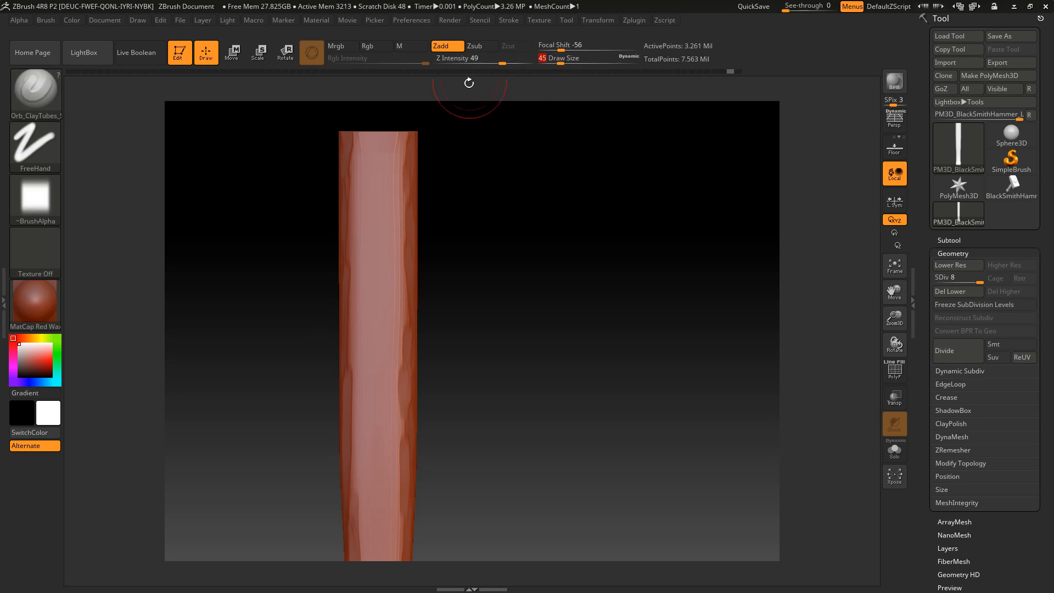
mouse_move(386, 215)
left_mouse_down()
mouse_move(389, 275)
mouse_move(363, 236)
left_mouse_up()
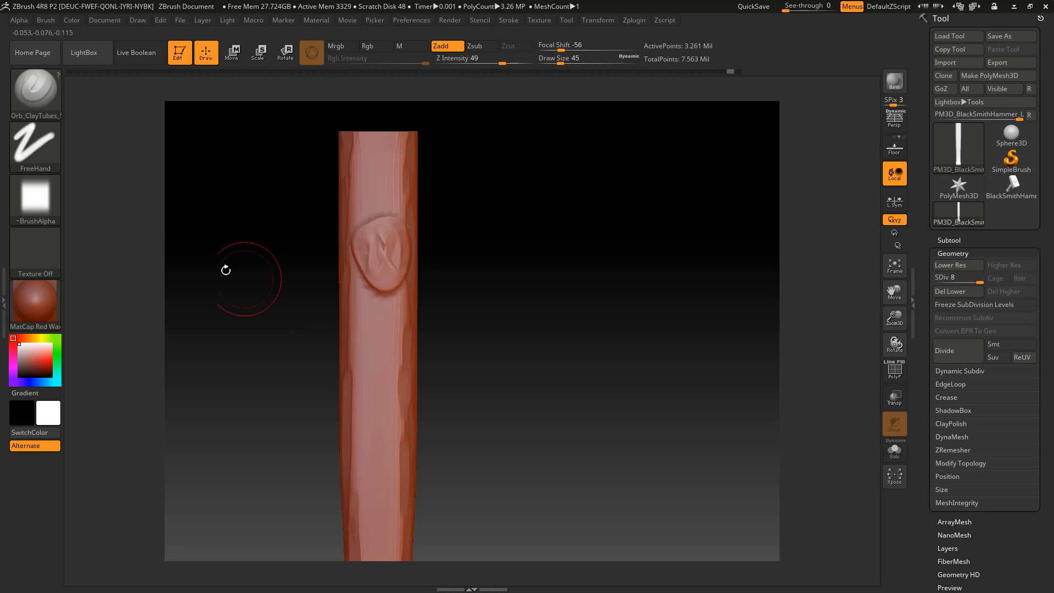
key("ctrl+z")
Cut a thin slanted slash into the upper front face of the handle with the Orb_Slash03 brush
left_click(49, 104)
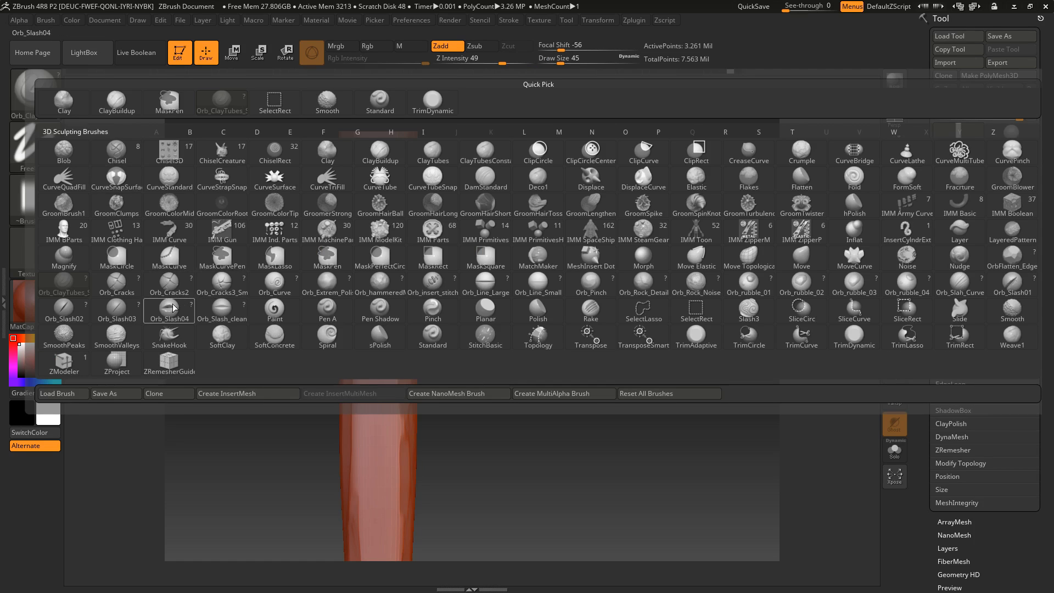
left_click(118, 310)
left_click_drag(383, 282, 404, 217)
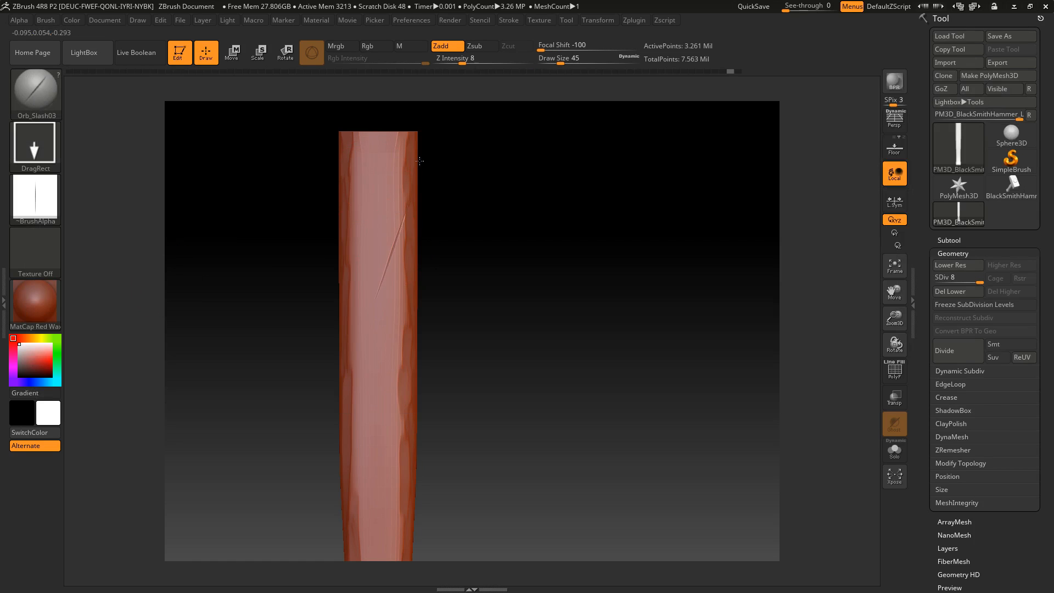
Cut a deeper slash crossing the thin one on the handle's front face with the Orb_Slash02 brush
left_click(34, 88)
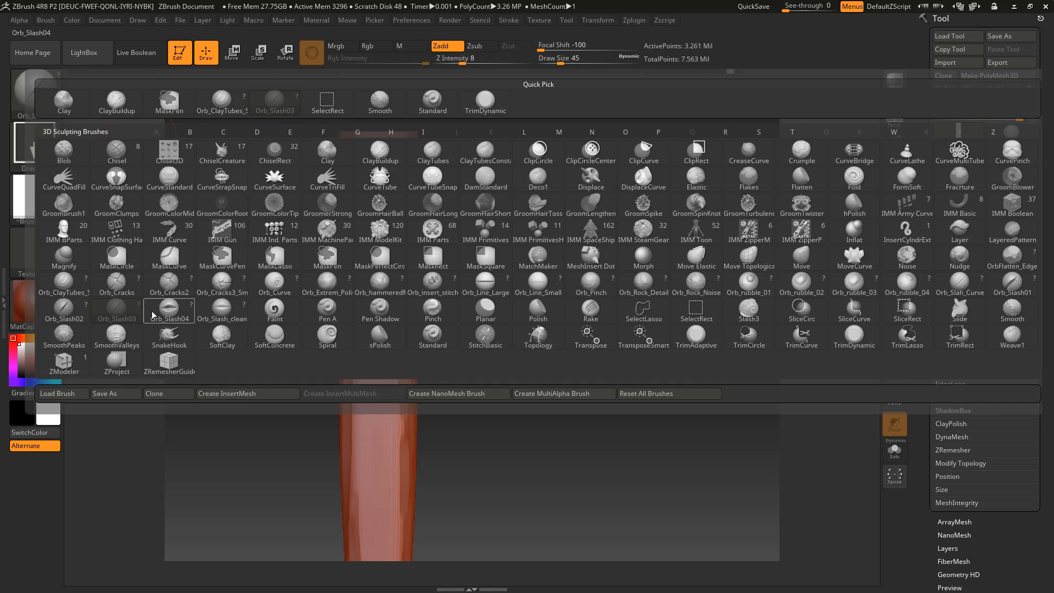
left_click(65, 311)
mouse_move(387, 244)
left_mouse_down()
mouse_move(414, 267)
mouse_move(471, 275)
mouse_move(420, 283)
left_mouse_up()
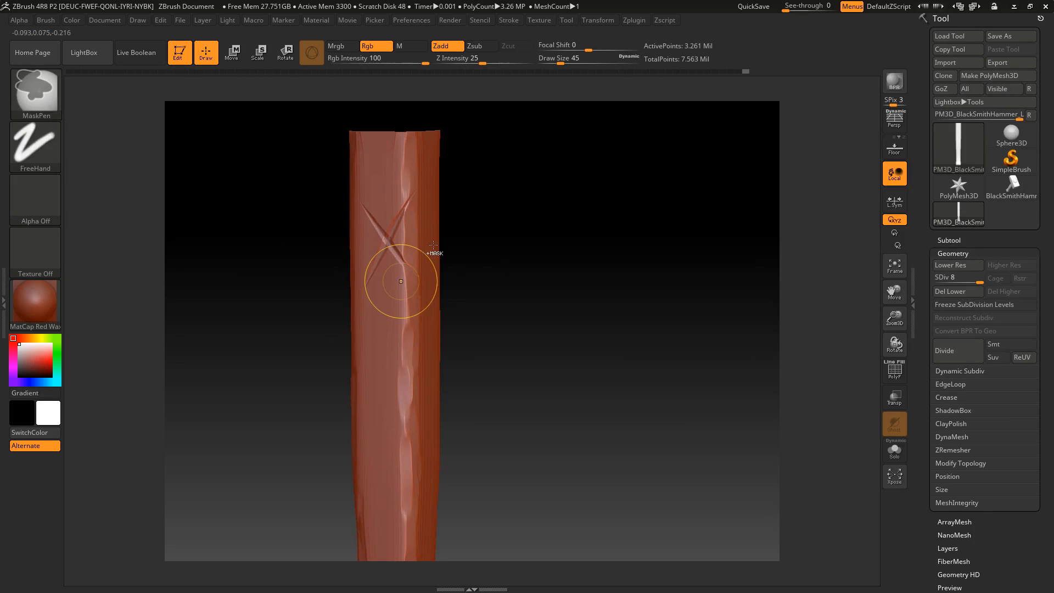
left_click_drag(472, 231, 519, 245)
Sculpt long wavy wood-grain ridges down a side of the handle with the Orb_ClayTubes_Smooth brush at draw size 45
left_click(50, 101)
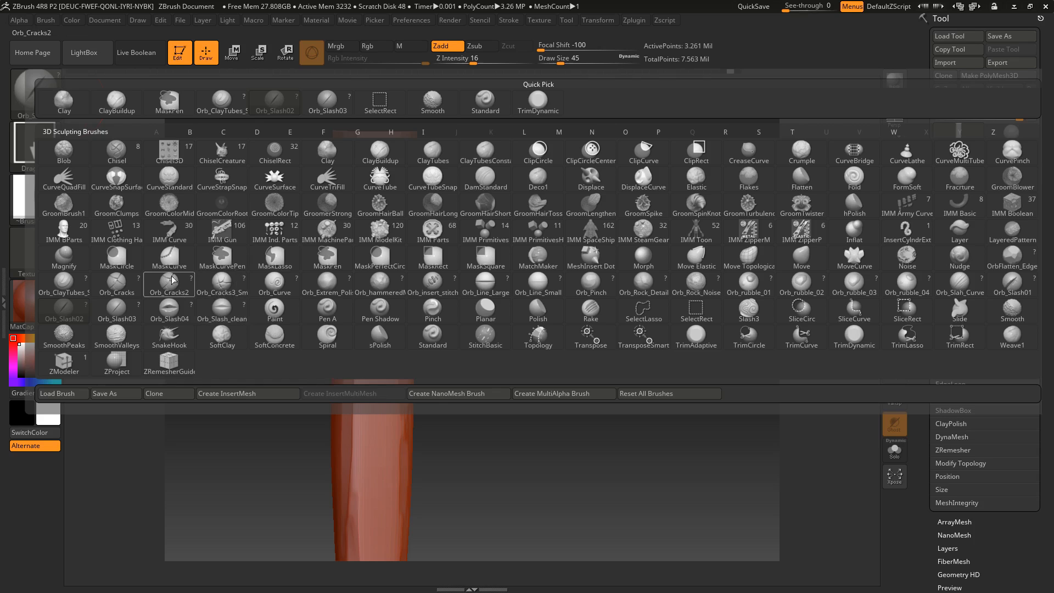
left_click(65, 289)
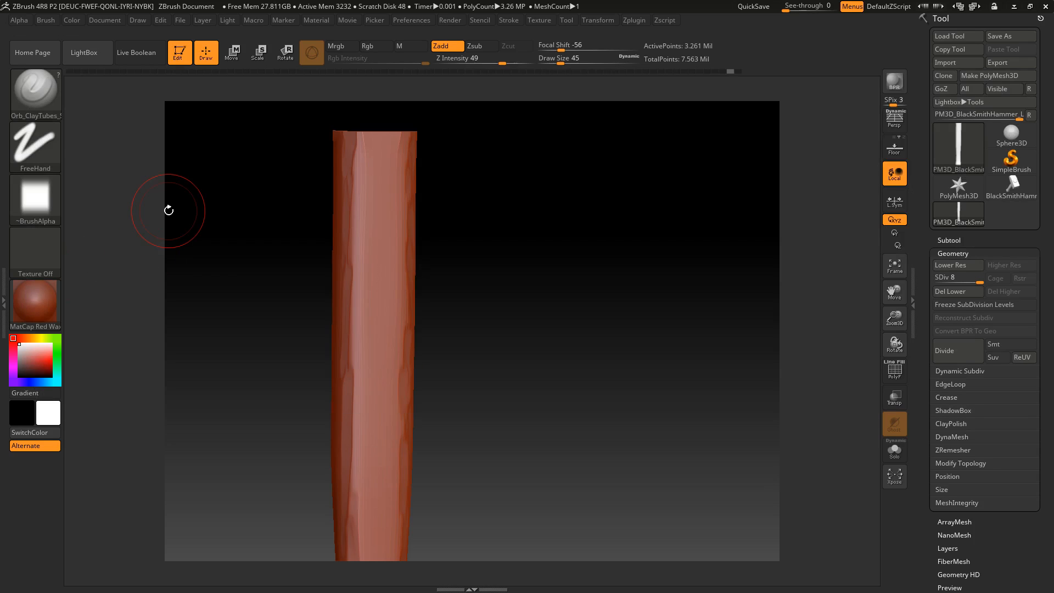
left_click_drag(583, 160, 466, 204, "shift")
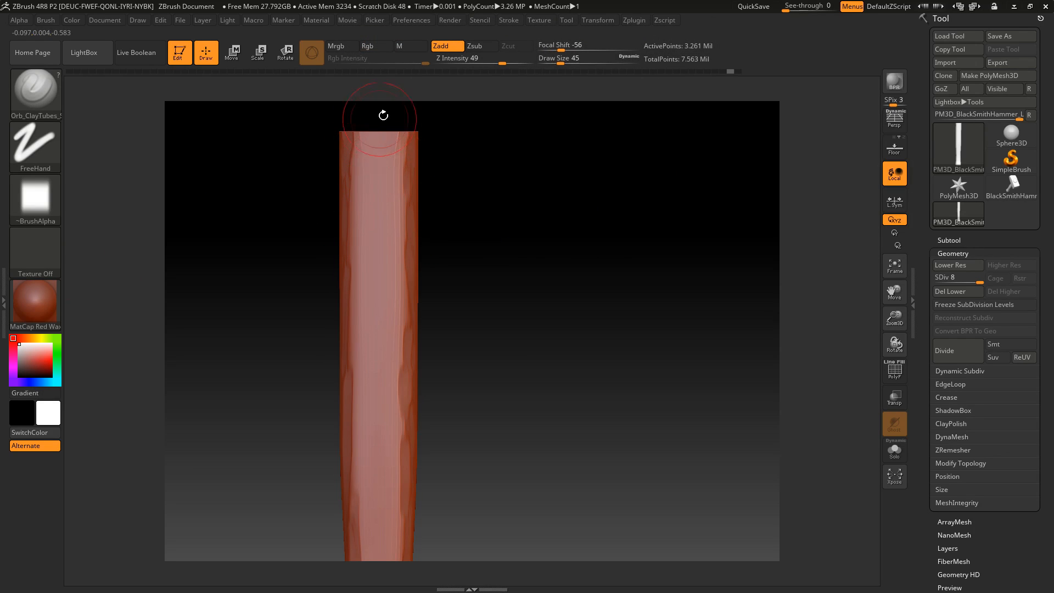
mouse_move(559, 285)
left_mouse_down("alt")
mouse_move(541, 227)
mouse_move(551, 274)
left_mouse_up("alt")
left_click_drag(409, 200, 416, 538, "alt")
left_click_drag(419, 202, 413, 538)
left_click_drag(419, 200, 431, 489)
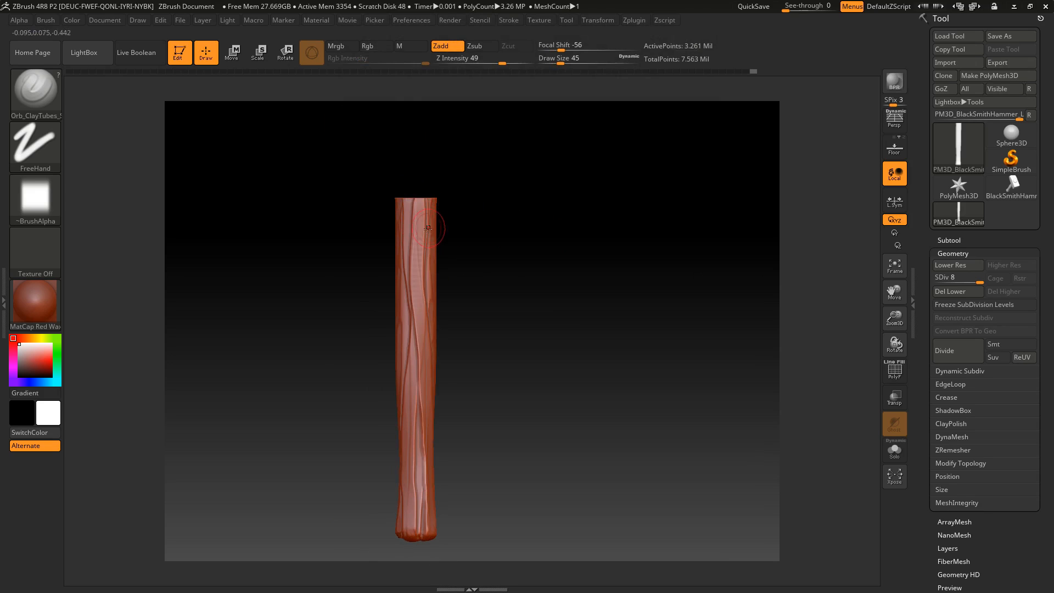
left_click_drag(415, 256, 412, 532)
Rotate to the adjacent side of the handle and sculpt three full-length wood-grain strokes down it
mouse_move(522, 324)
left_mouse_down()
mouse_move(489, 336)
mouse_move(554, 337)
mouse_move(529, 329)
mouse_move(520, 348)
mouse_move(491, 327)
left_mouse_up()
left_click_drag(568, 290, 586, 282, "alt")
left_click_drag(449, 190, 458, 533, "alt")
left_click_drag(459, 191, 454, 529)
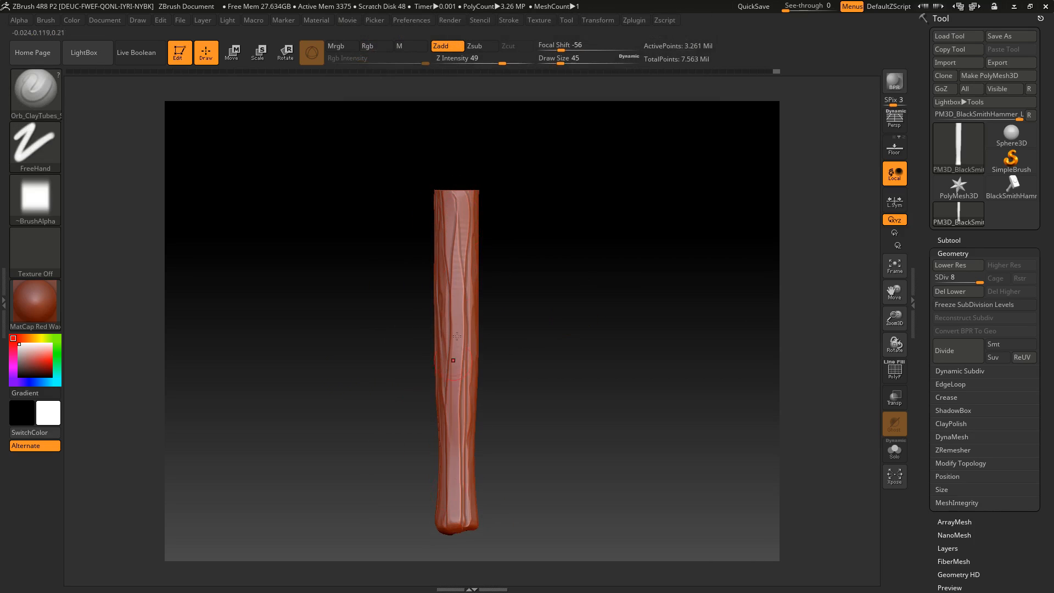
left_click_drag(465, 199, 464, 531)
Undo the last stroke, then sculpt full-length wood-grain lines down the next side of the handle
mouse_move(568, 340)
left_mouse_down()
mouse_move(527, 348)
mouse_move(523, 208)
mouse_move(486, 418)
mouse_move(488, 532)
left_mouse_up()
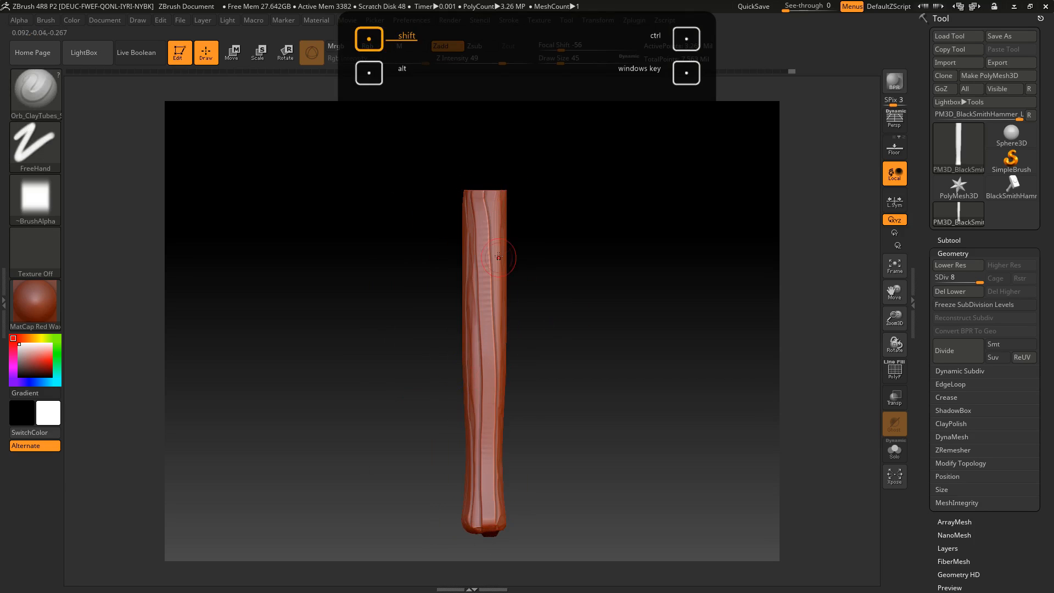
key("ctrl+z")
left_click_drag(482, 230, 479, 514)
left_click_drag(479, 185, 487, 531)
left_click_drag(492, 195, 497, 527)
Continue the wood grain around the handle with three more full-length strokes on the following side
left_click_drag(581, 346, 575, 255)
left_click_drag(506, 196, 521, 527)
left_click_drag(519, 197, 514, 528)
left_click_drag(511, 217, 521, 528)
left_click_drag(625, 361, 632, 365)
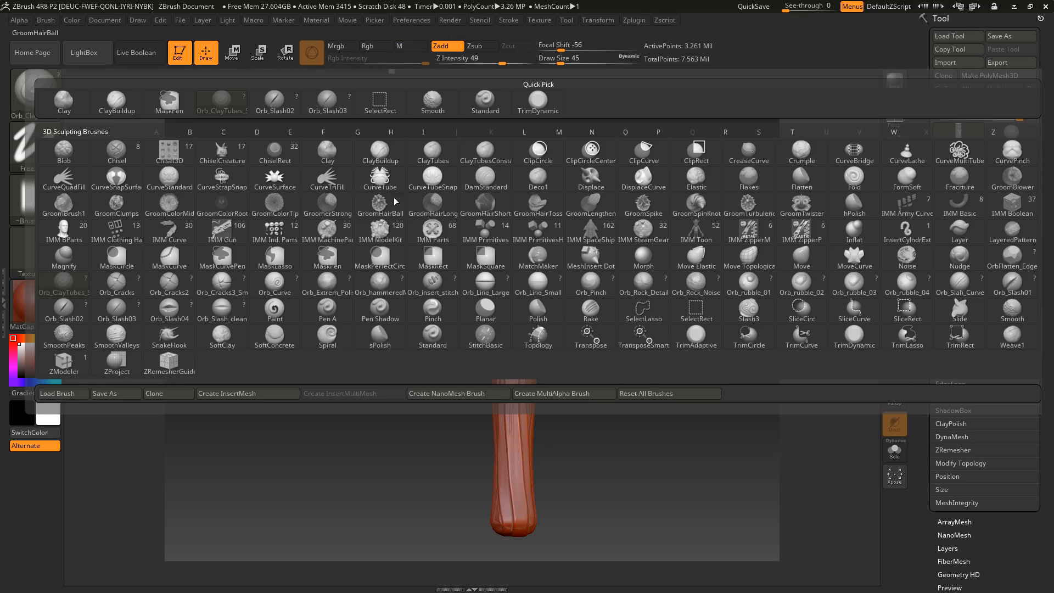
Try DamStandard strokes on the upper handle's wood grain at draw size 11, undoing each one
left_click(35, 91)
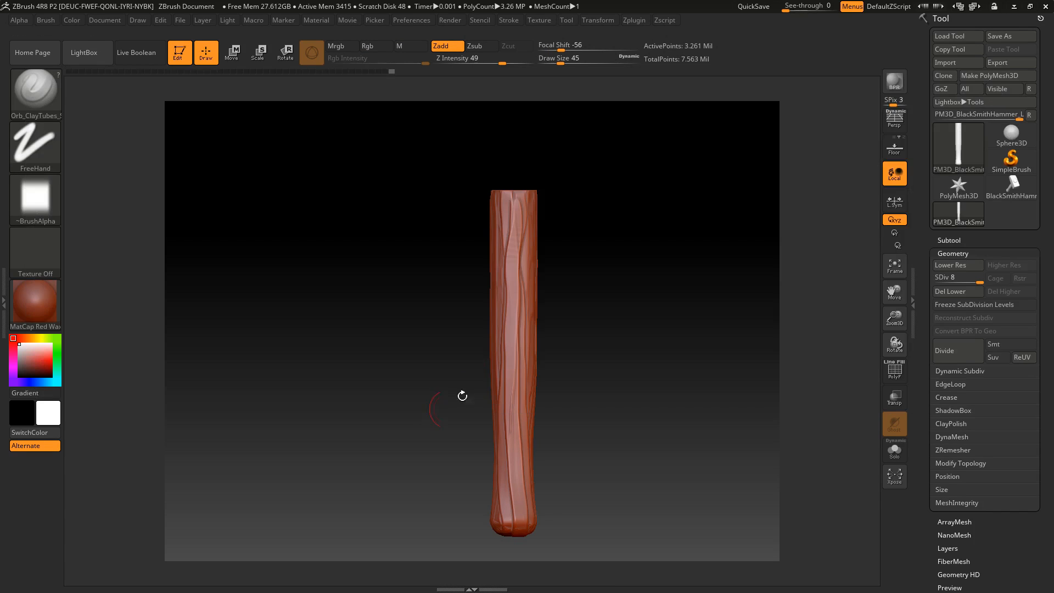
left_click(34, 97)
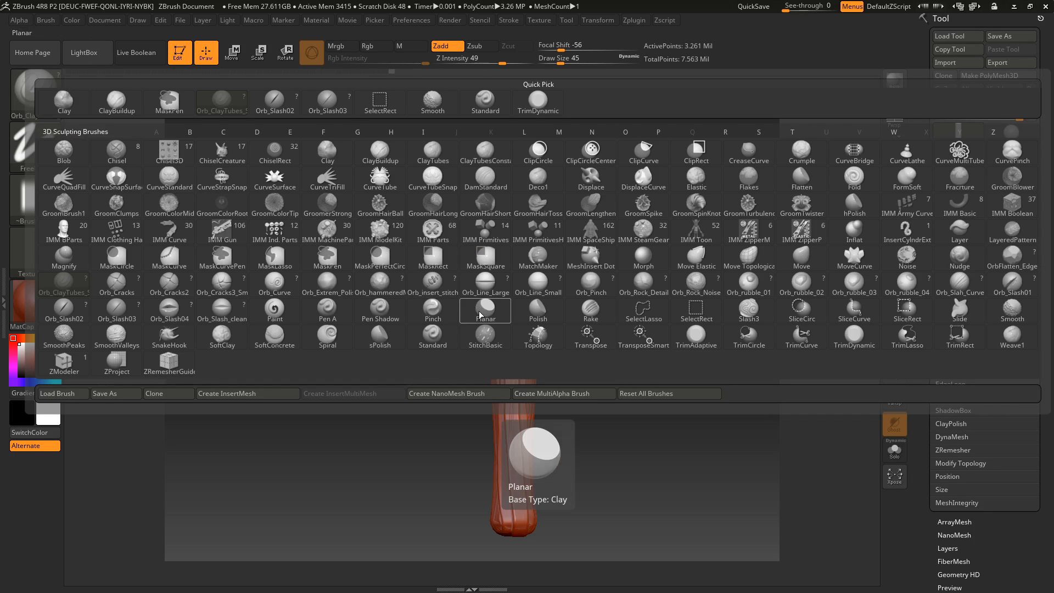
key("d")
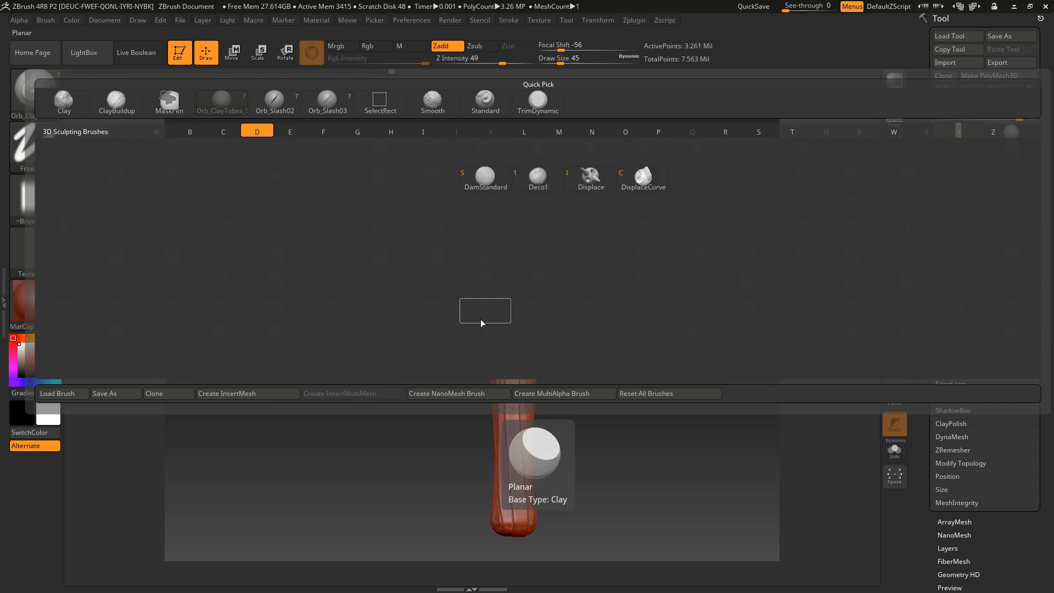
key("s")
left_click_drag(598, 225, 610, 321, "alt")
left_click_drag(513, 271, 510, 315)
key("ctrl+z")
left_click(550, 61)
left_click_drag(523, 252, 505, 467)
key("ctrl+z")
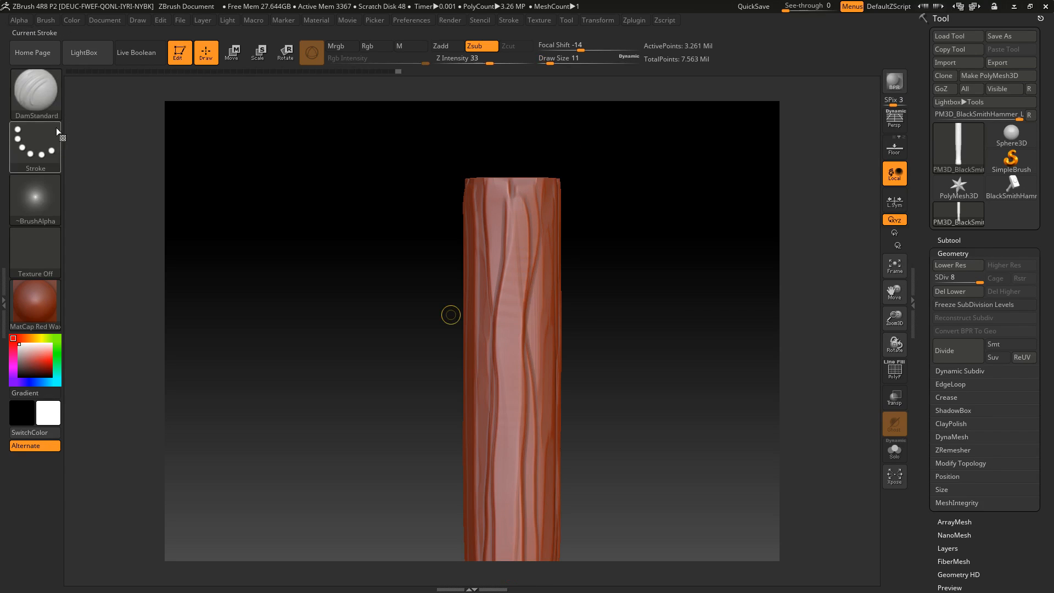
Try the Orb_Cracks2 brush on the handle's upper face at draw size 11, undoing the stroke
left_click(45, 100)
left_click(178, 282)
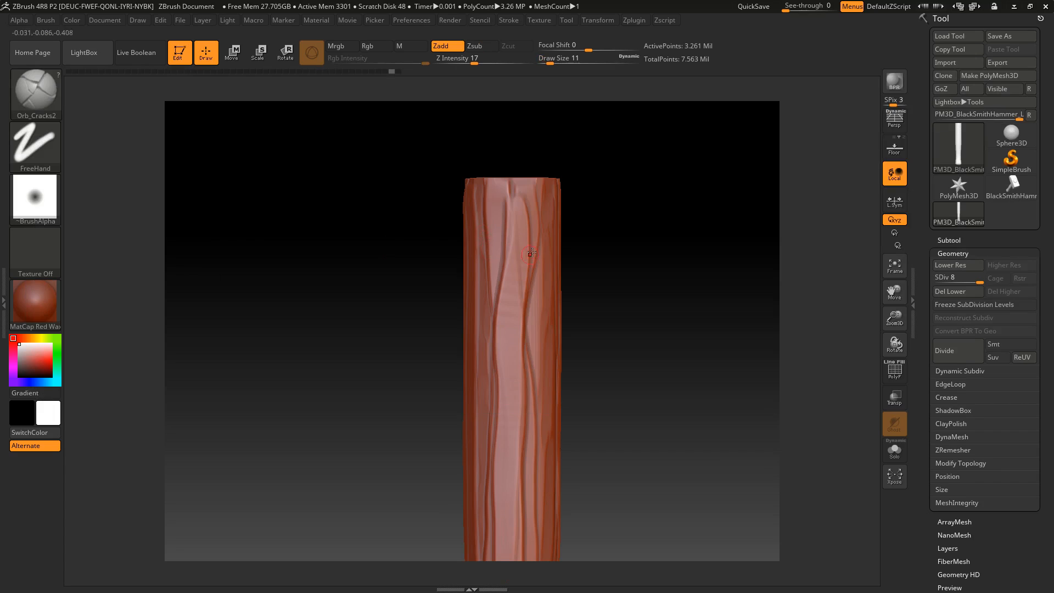
key("ctrl+z")
left_click_drag(511, 237, 510, 261)
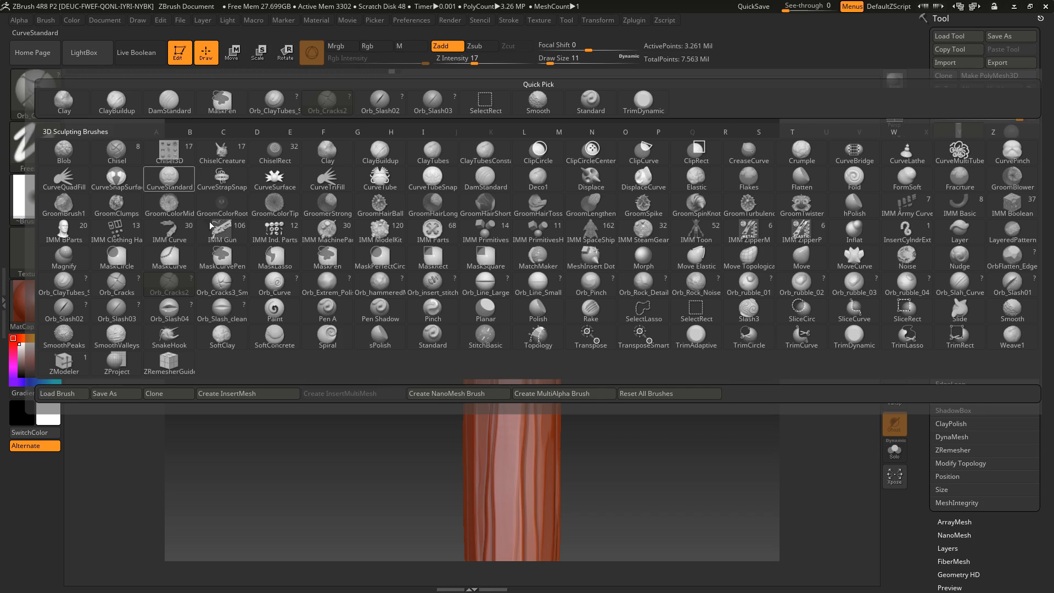
Carve a thin vertical crack into the upper face of the handle with the Orb_Cracks brush at draw size 11
left_click(38, 98)
left_click(116, 282)
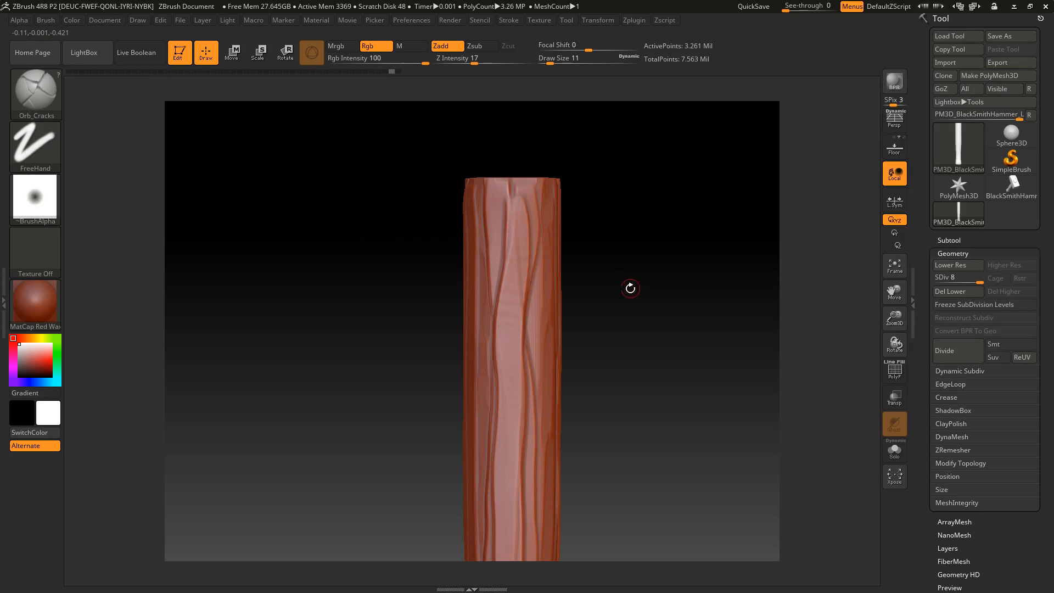
left_click_drag(588, 346, 661, 301, "shift")
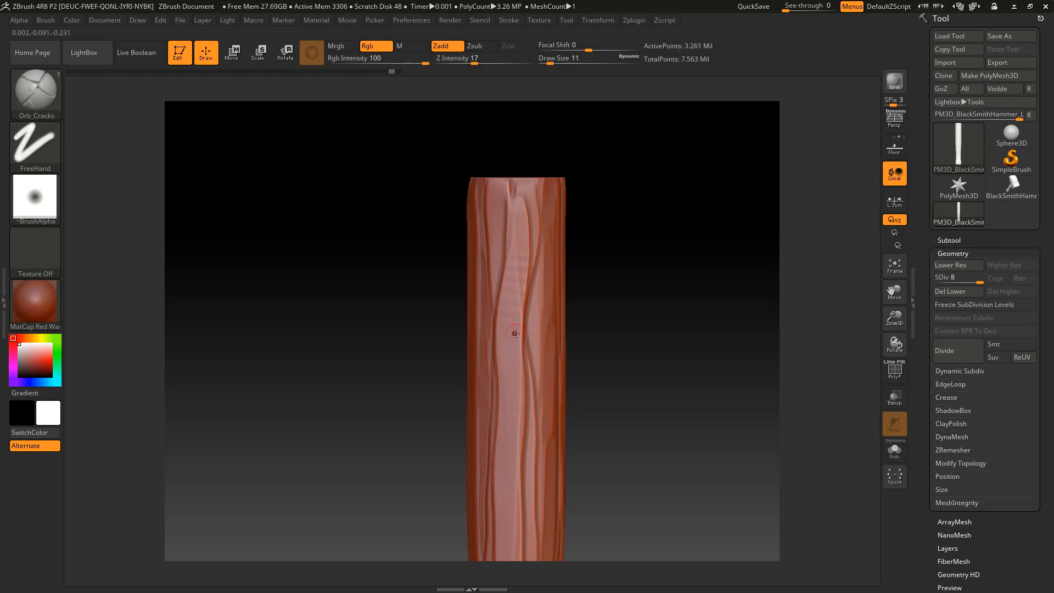
left_click_drag(503, 402, 504, 412)
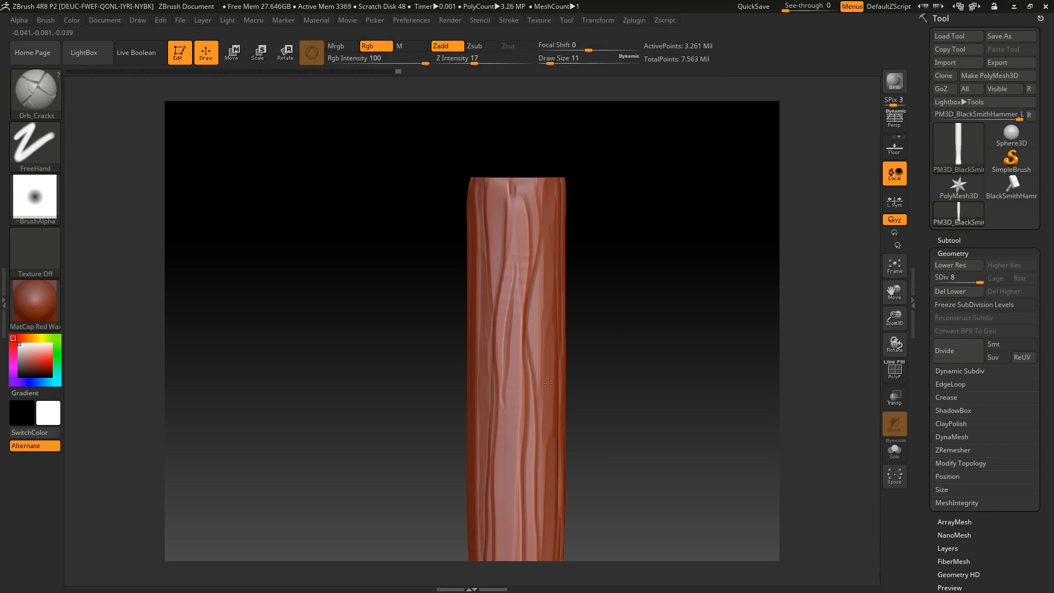
Carve more thin Orb_Cracks lines between the grain ridges down the middle and lower end of the same face
right_click_drag(536, 444, 571, 323, "alt")
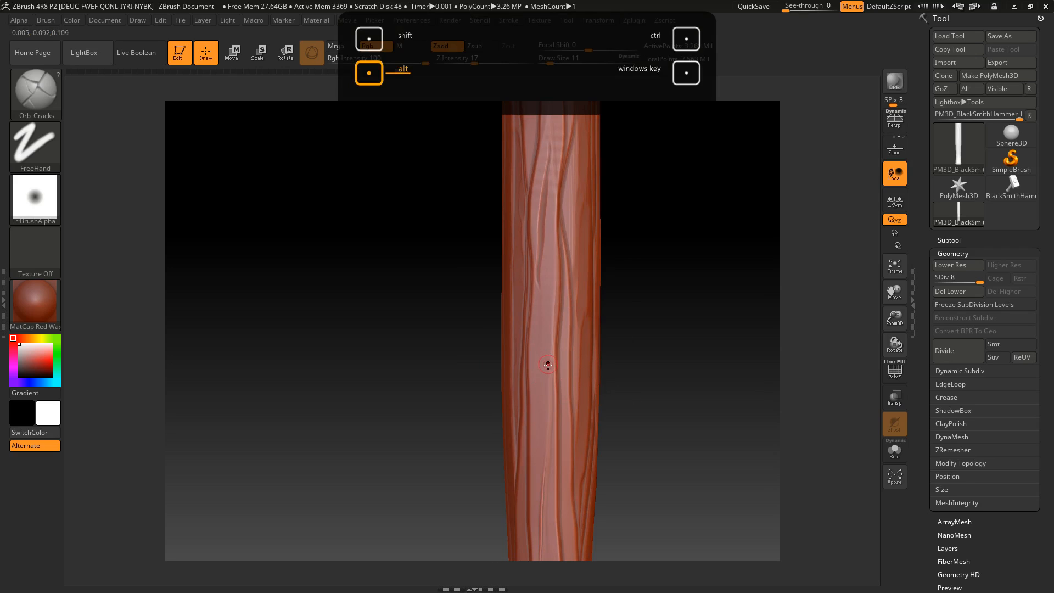
right_click_drag(555, 533, 578, 288, "alt")
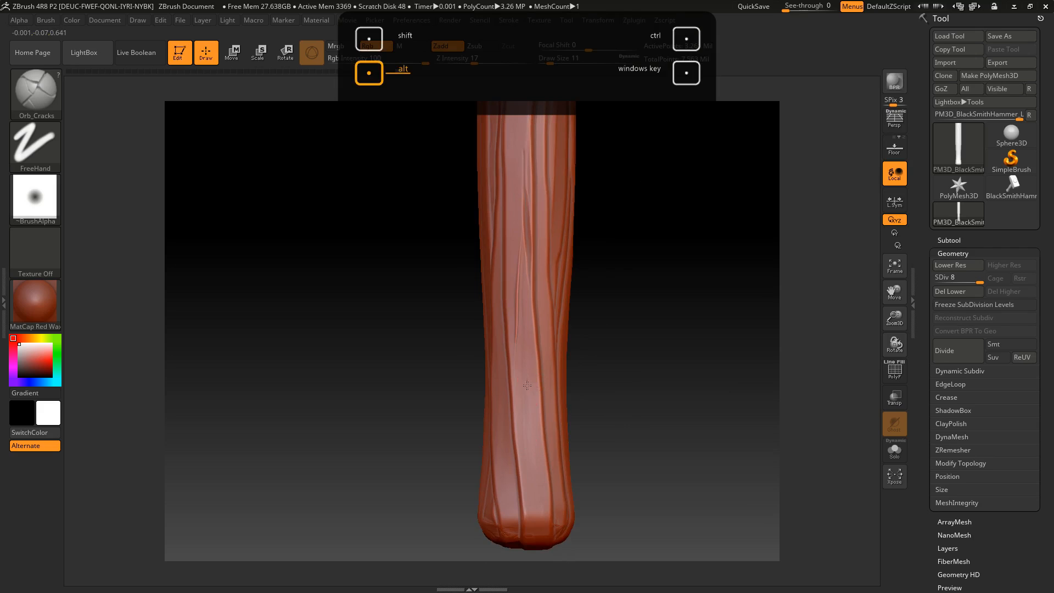
left_click_drag(529, 438, 536, 513, "alt")
left_click_drag(609, 402, 671, 329)
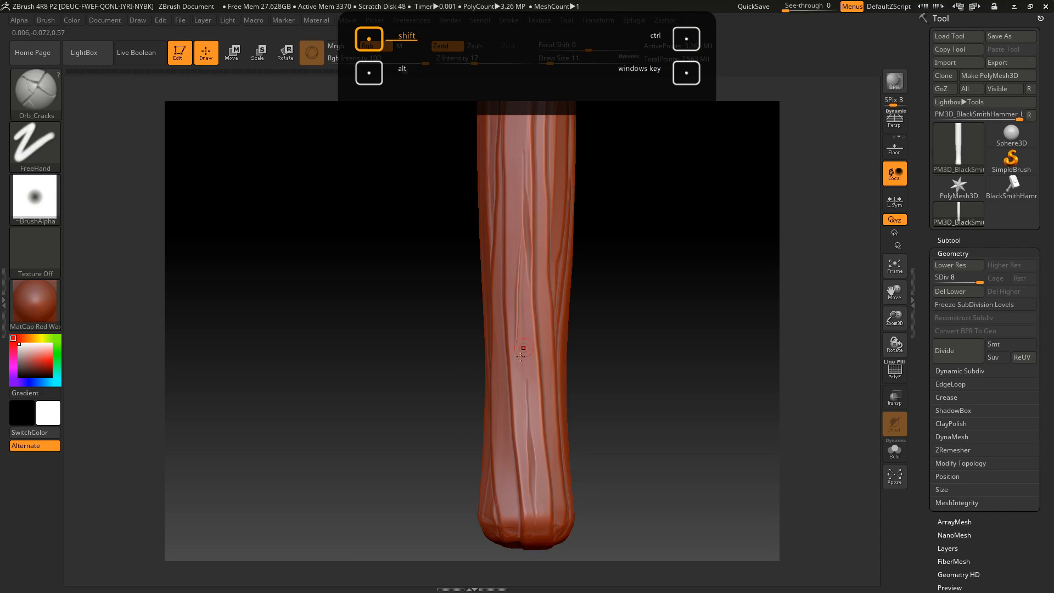
Carve a short vertical crack between the grain ridges on another side of the lower handle
left_click_drag(598, 310, 669, 317)
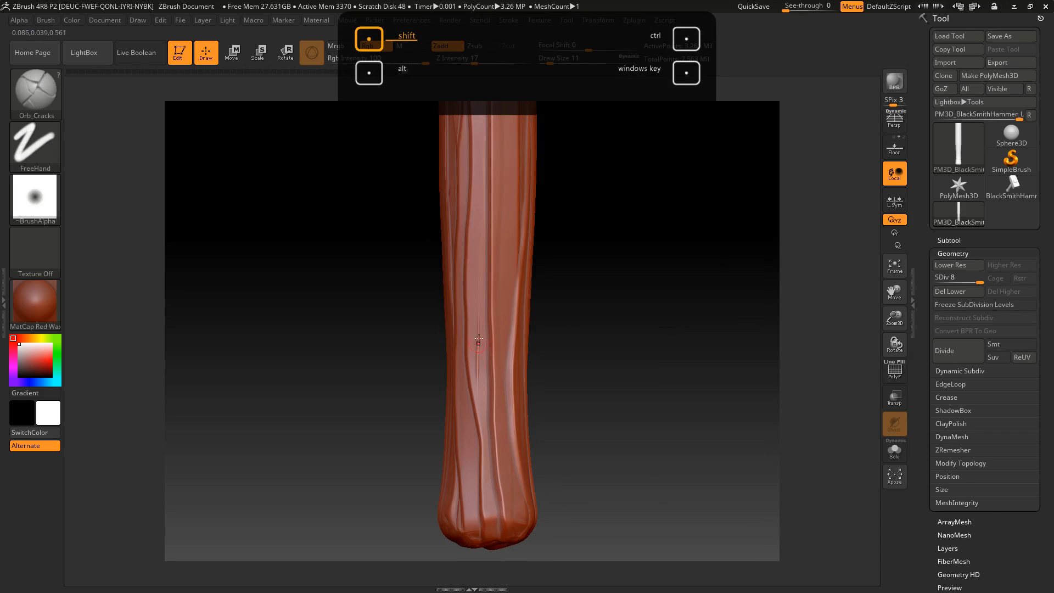
left_click_drag(585, 308, 540, 335, "alt")
left_click_drag(416, 248, 411, 345)
left_click_drag(653, 330, 542, 342)
left_click_drag(549, 247, 603, 258)
mouse_move(694, 274)
left_mouse_down()
mouse_move(722, 274)
mouse_move(677, 258)
mouse_move(416, 236)
mouse_move(407, 334)
left_mouse_up()
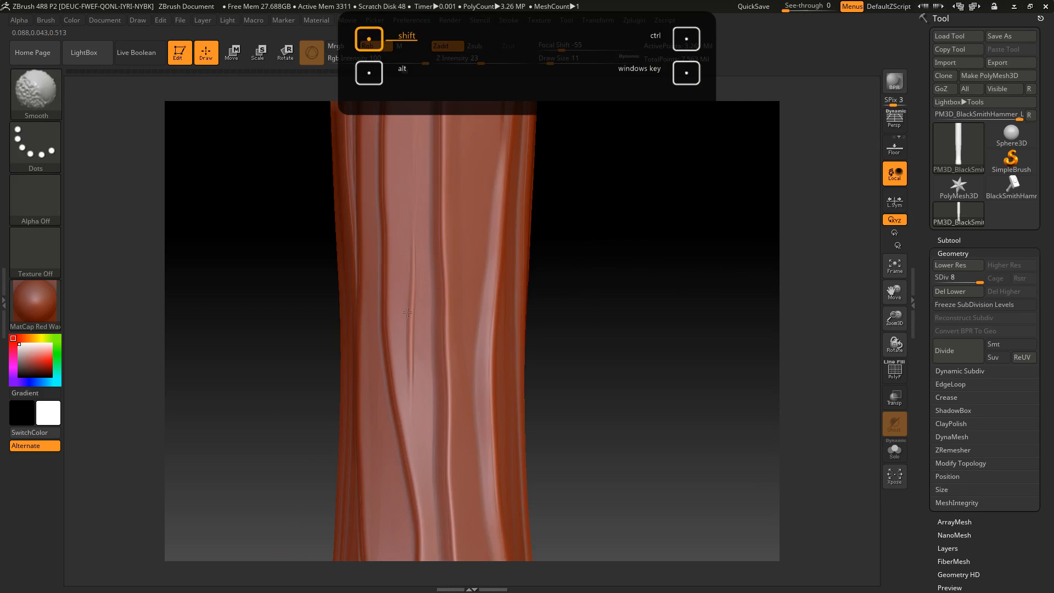
Enable BackfaceMask in the auto masking settings of the Orb_Cracks brush
left_click(48, 20)
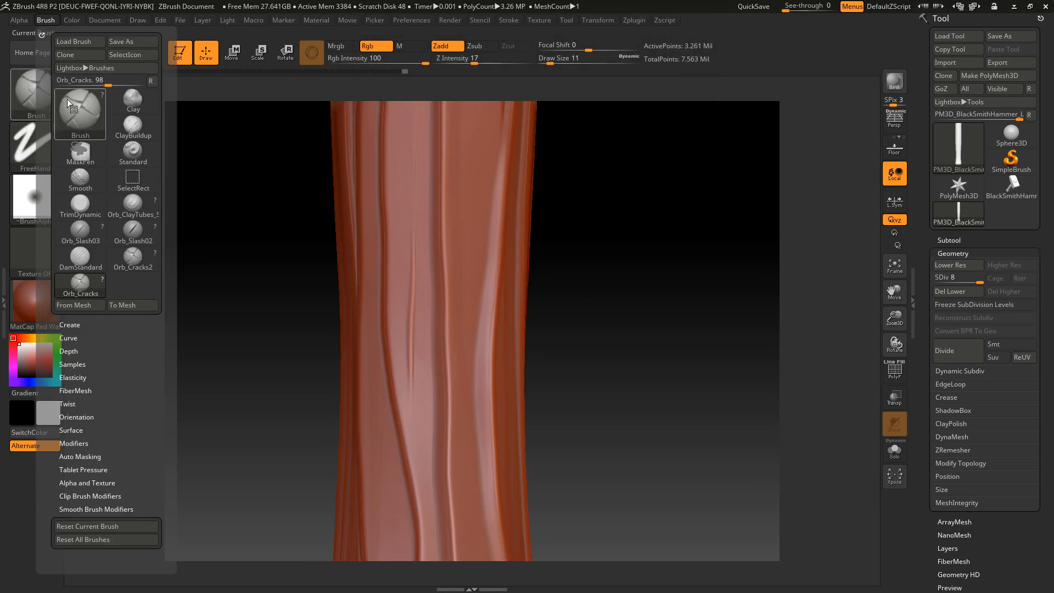
left_click(93, 456)
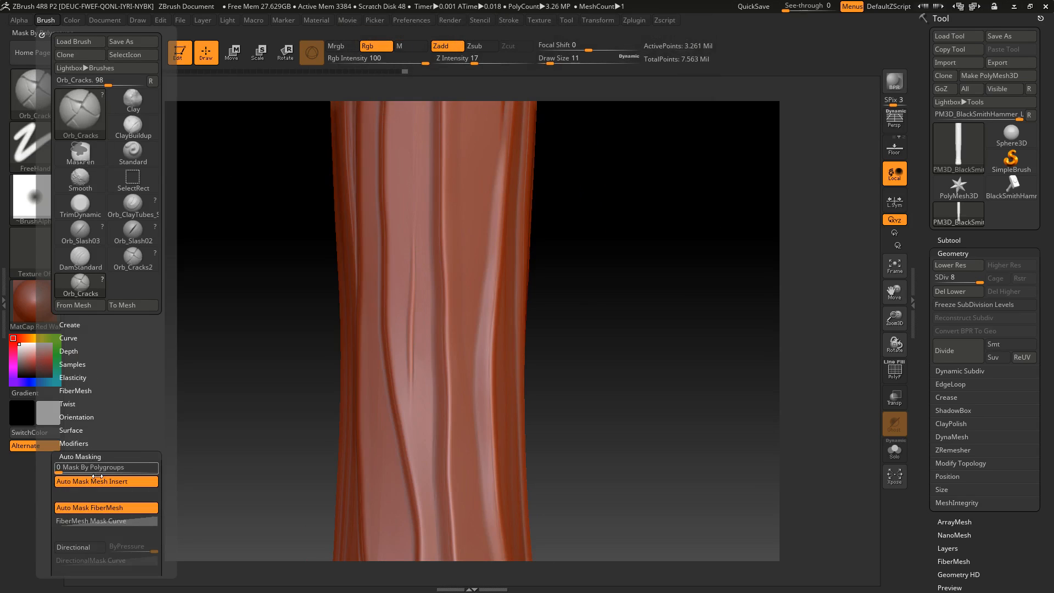
scroll(111, 519, "down", 1)
scroll(110, 519, "down", 7)
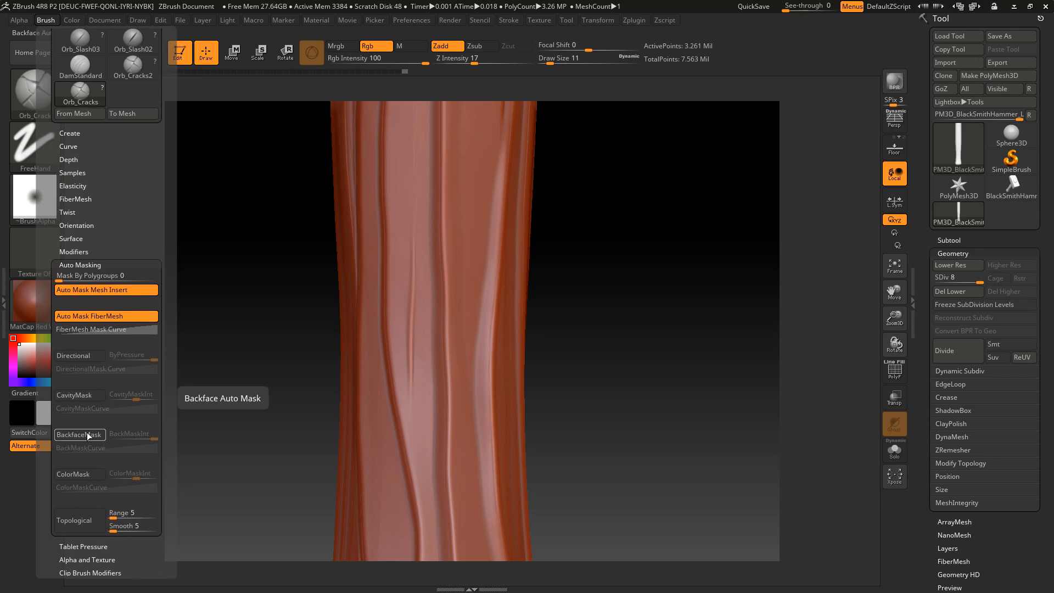
left_click(88, 435)
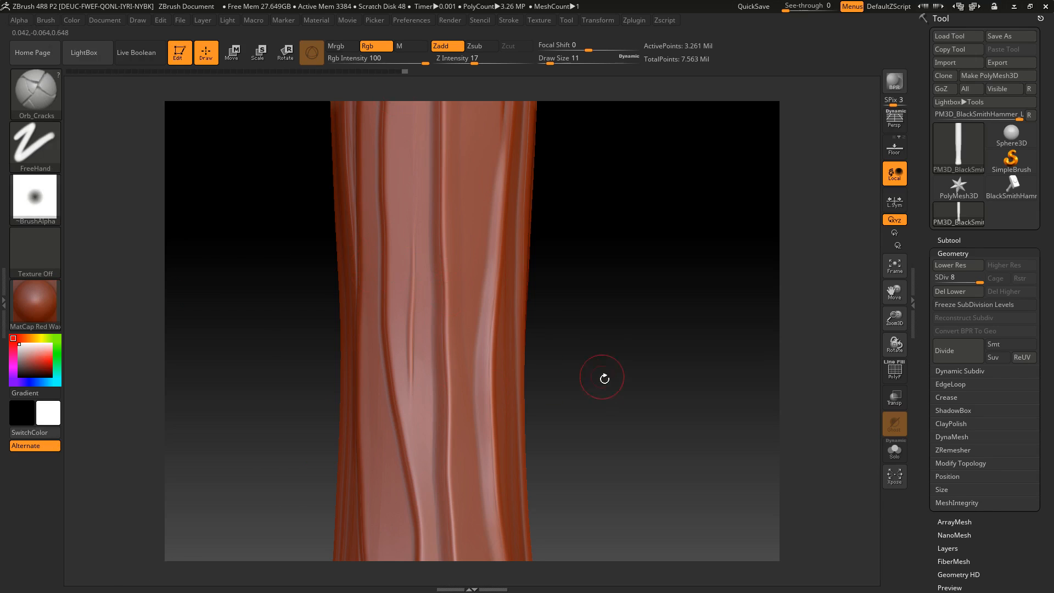
Carve thin vertical cracks along the middle section of the handle's side with Orb_Cracks
left_click_drag(605, 377, 602, 322, "alt")
left_click_drag(581, 252, 563, 425, "alt")
left_click_drag(618, 249, 601, 351, "alt")
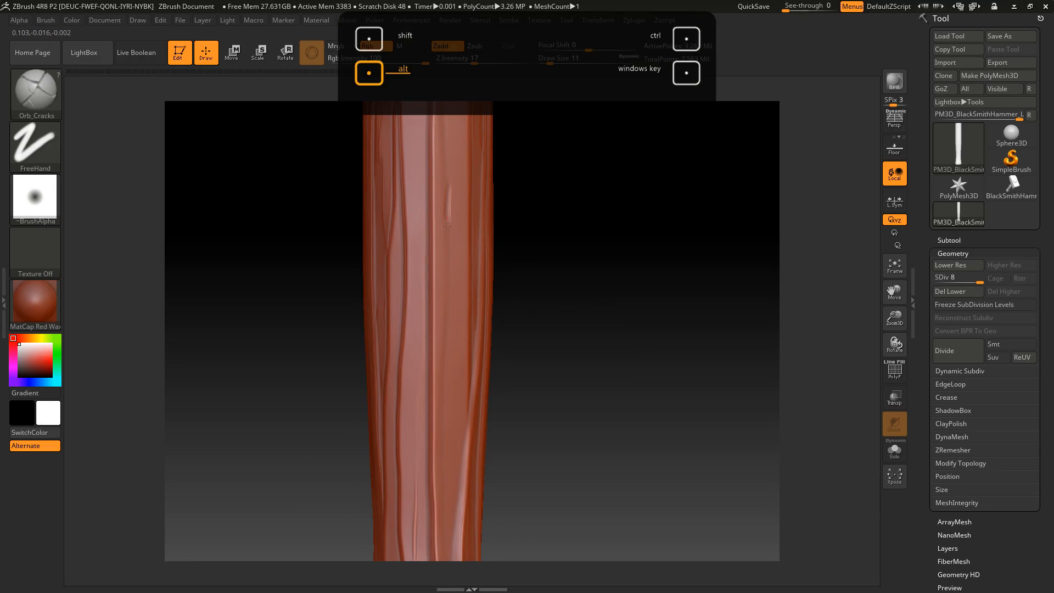
mouse_move(548, 301)
left_mouse_down("alt")
mouse_move(553, 329)
mouse_move(557, 300)
left_mouse_up("alt")
left_click_drag(444, 475, 445, 491, "alt")
left_click_drag(507, 373, 512, 442, "alt")
left_click_drag(507, 135, 510, 241, "alt")
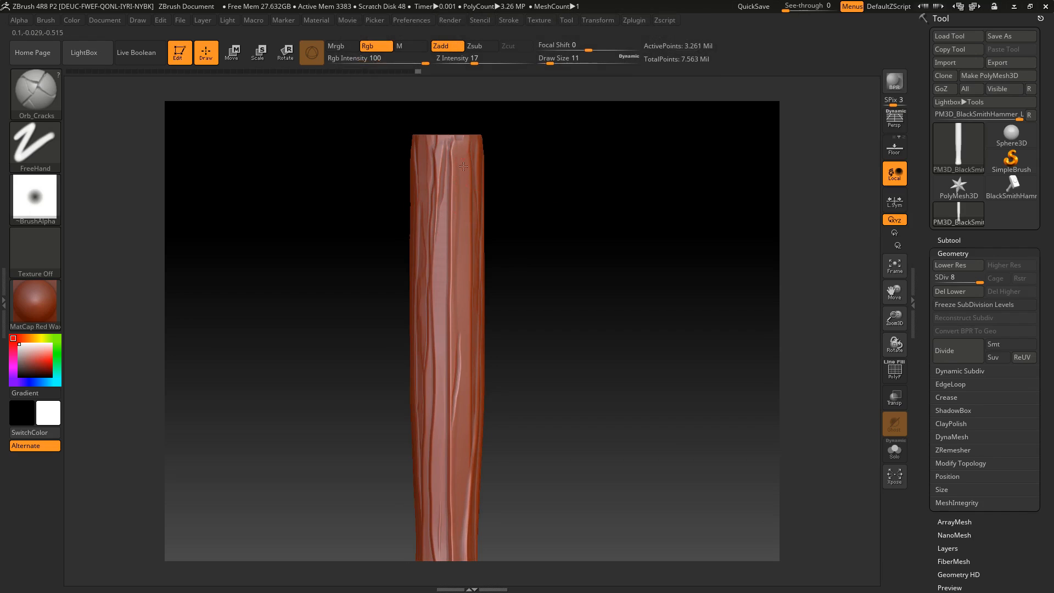
Rotate around the handle and carve thin cracks into the grain near its upper end with Orb_Cracks
left_click_drag(557, 271, 415, 130)
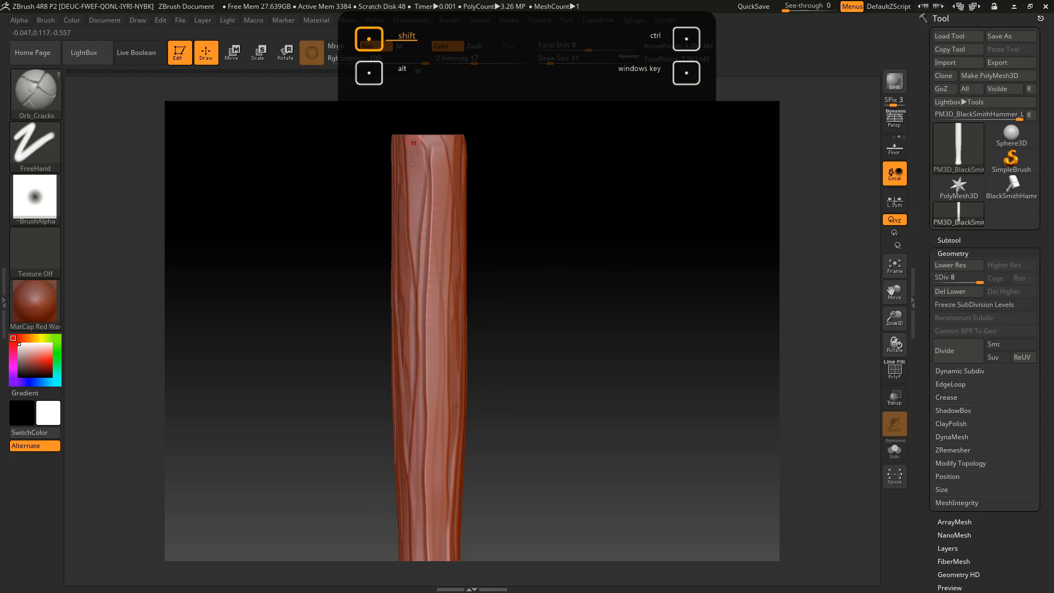
left_click_drag(432, 328, 468, 310, "alt")
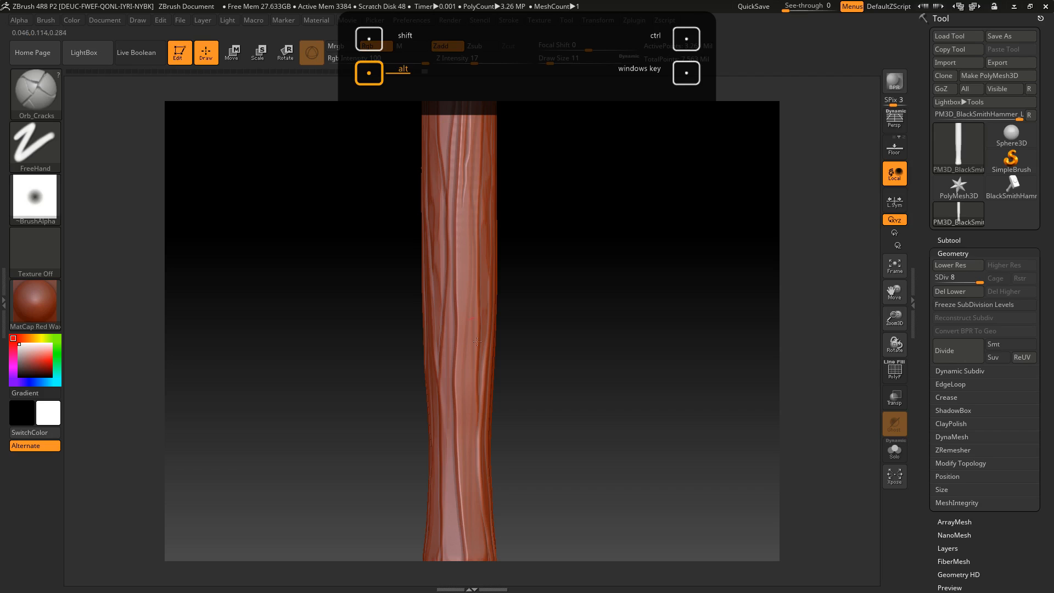
left_click_drag(550, 262, 542, 352, "alt")
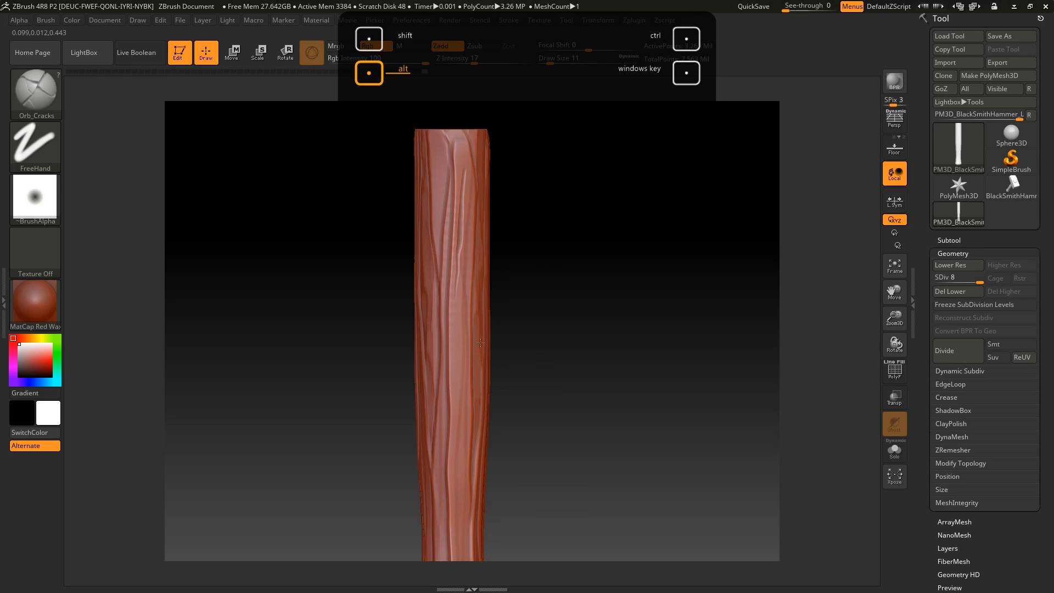
left_click_drag(441, 109, 447, 159, "alt")
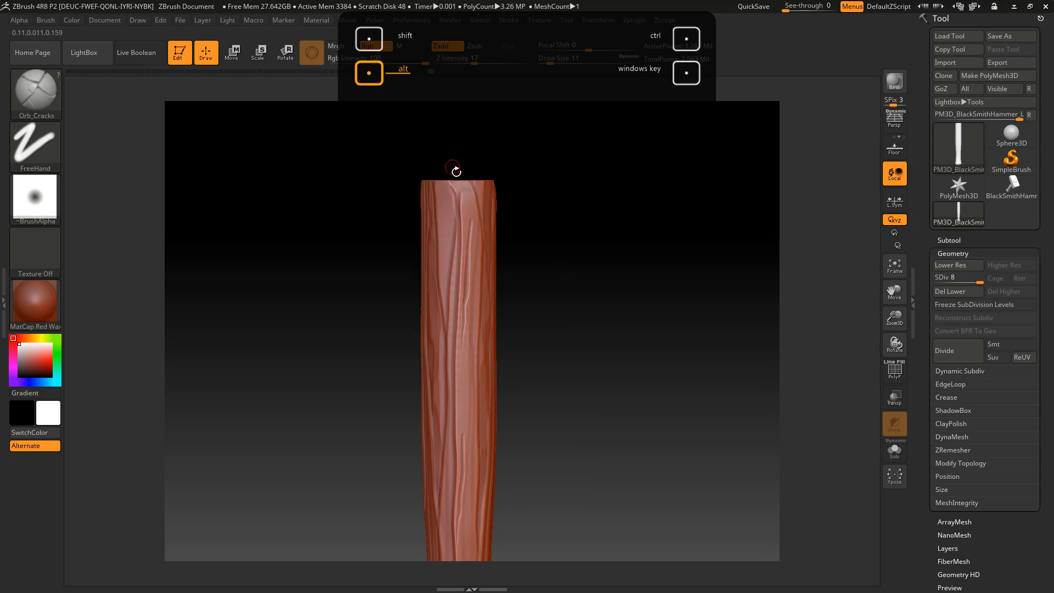
left_click_drag(564, 241, 517, 241, "alt")
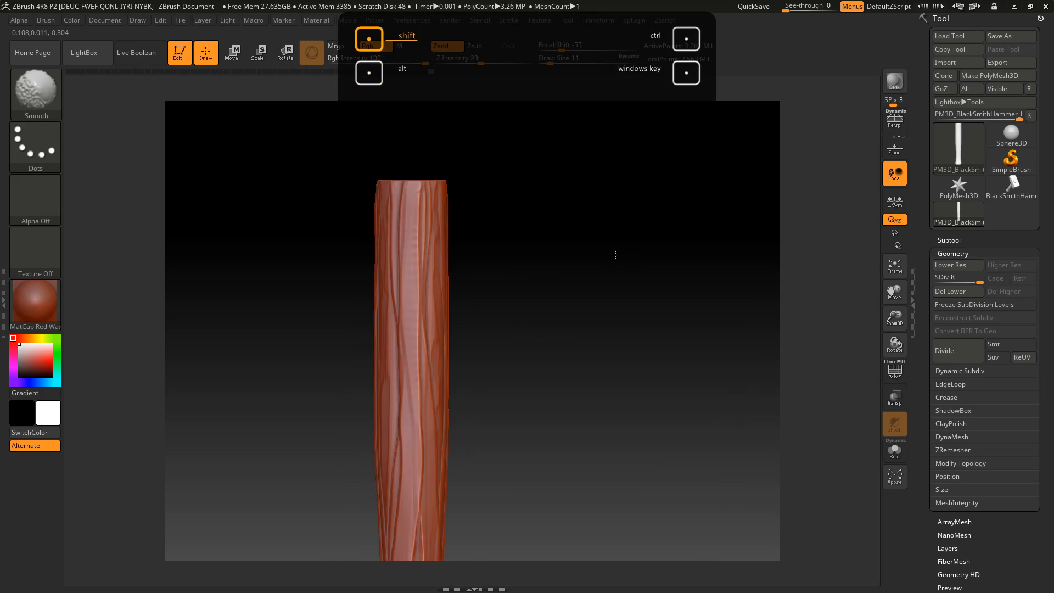
left_click_drag(406, 227, 405, 323, "shift")
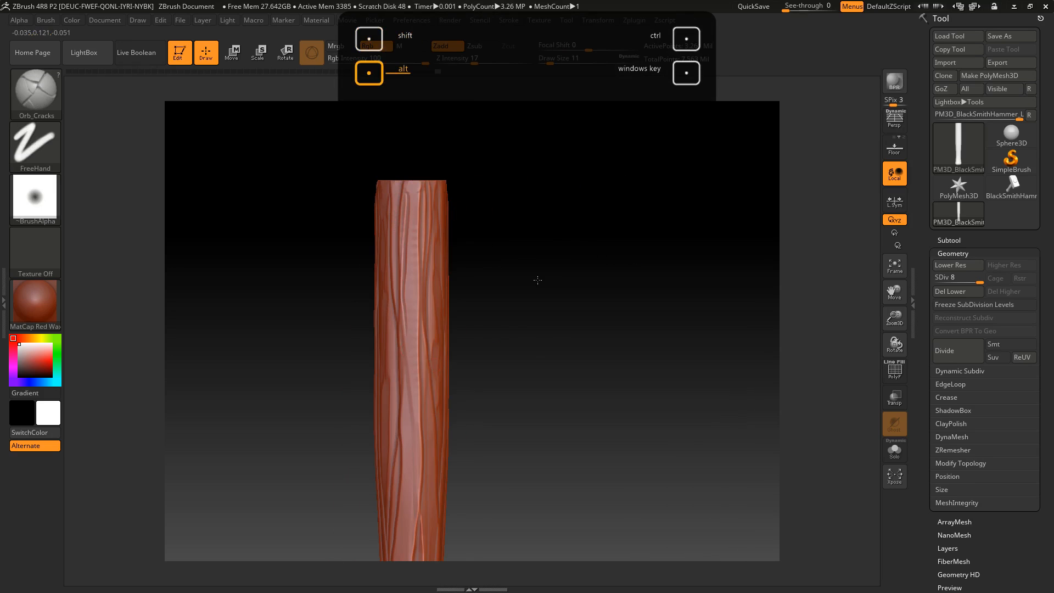
Try TrimDynamic at draw size 59 on the lower handle, undo it, and set Z Intensity to 9 and draw size to 41
left_click_drag(536, 280, 556, 107, "alt")
left_click_drag(494, 378, 549, 277, "alt")
key("b")
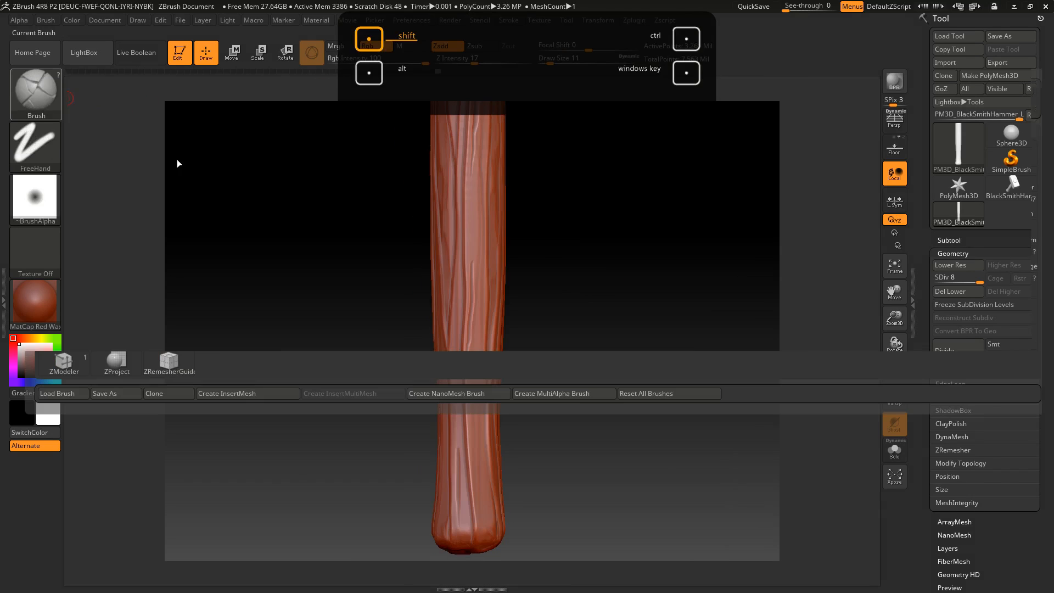
key("t")
key("d")
left_click(557, 64)
left_click(563, 64)
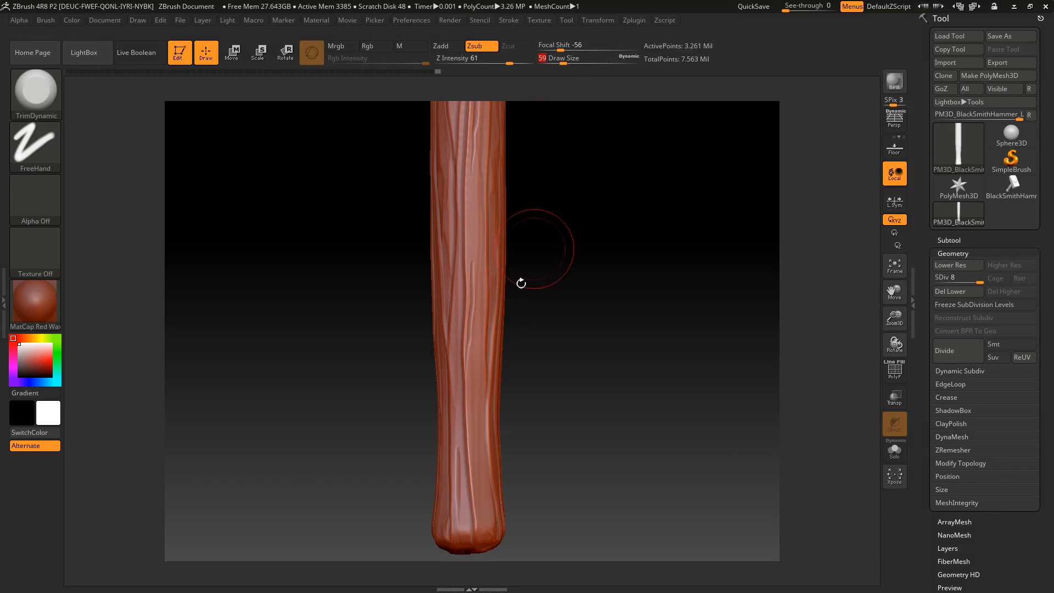
left_click_drag(473, 282, 471, 267)
left_click_drag(509, 58, 559, 57)
key("ctrl+z")
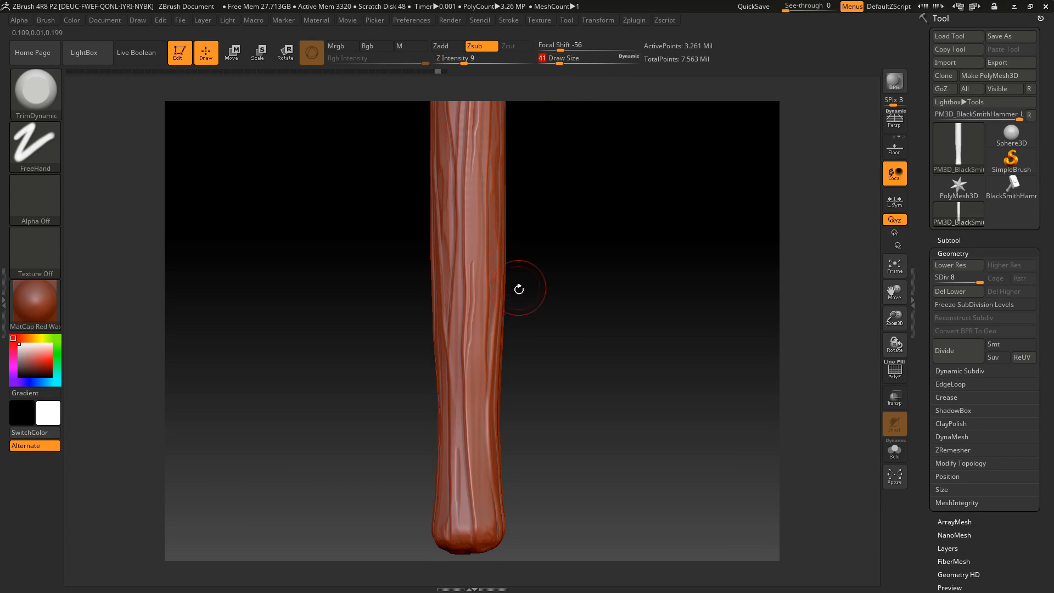
Soften the wood grain along the front of the handle, from its middle to the upper end, with TrimDynamic
left_click_drag(462, 311, 463, 300)
left_click_drag(553, 192, 543, 271, "alt")
left_click_drag(461, 189, 457, 179)
left_click_drag(466, 85, 455, 158, "alt")
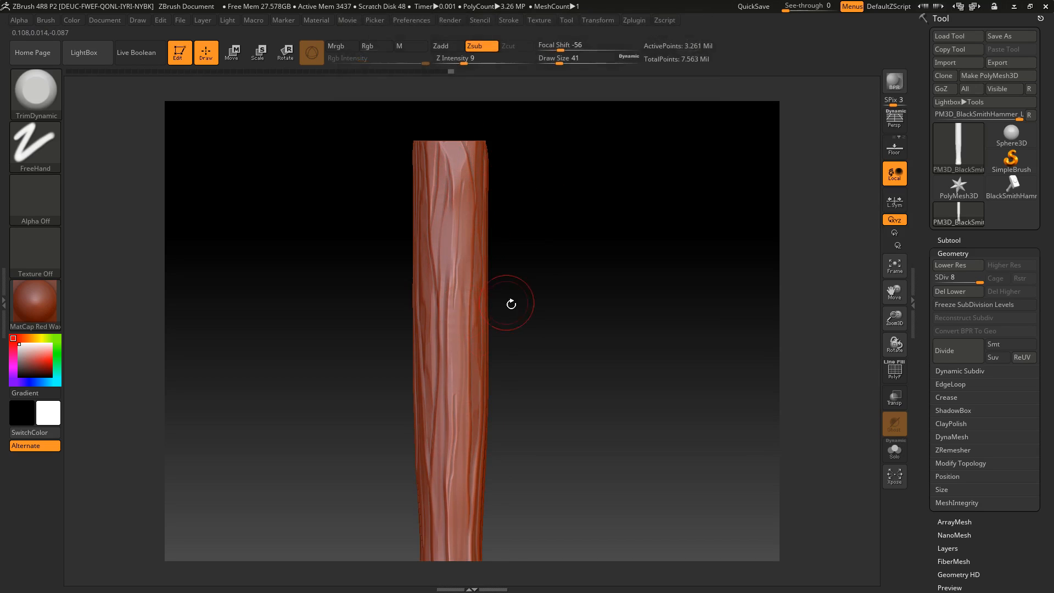
left_click_drag(496, 301, 477, 371)
left_click_drag(448, 291, 441, 336, "alt")
left_click_drag(529, 338, 540, 253, "alt")
left_click_drag(460, 403, 460, 390, "alt")
left_click_drag(509, 364, 492, 386, "alt")
left_click_drag(438, 353, 433, 294, "alt")
Trim the grain ridges on the adjacent side of the handle from the upper end down to the flared base
left_click_drag(510, 274, 490, 273)
left_click_drag(538, 222, 559, 225)
left_click_drag(480, 198, 466, 249, "shift")
mouse_move(464, 96)
left_mouse_down("alt")
mouse_move(469, 202)
mouse_move(484, 176)
mouse_move(486, 224)
mouse_move(472, 264)
left_mouse_up("alt")
left_click_drag(547, 267, 545, 192, "alt")
mouse_move(487, 299)
left_mouse_down()
mouse_move(475, 362)
mouse_move(481, 415)
left_mouse_up()
left_click_drag(555, 420, 544, 283, "alt")
mouse_move(472, 368)
left_mouse_down()
mouse_move(475, 423)
mouse_move(470, 297)
left_mouse_up()
left_click_drag(477, 417, 464, 435)
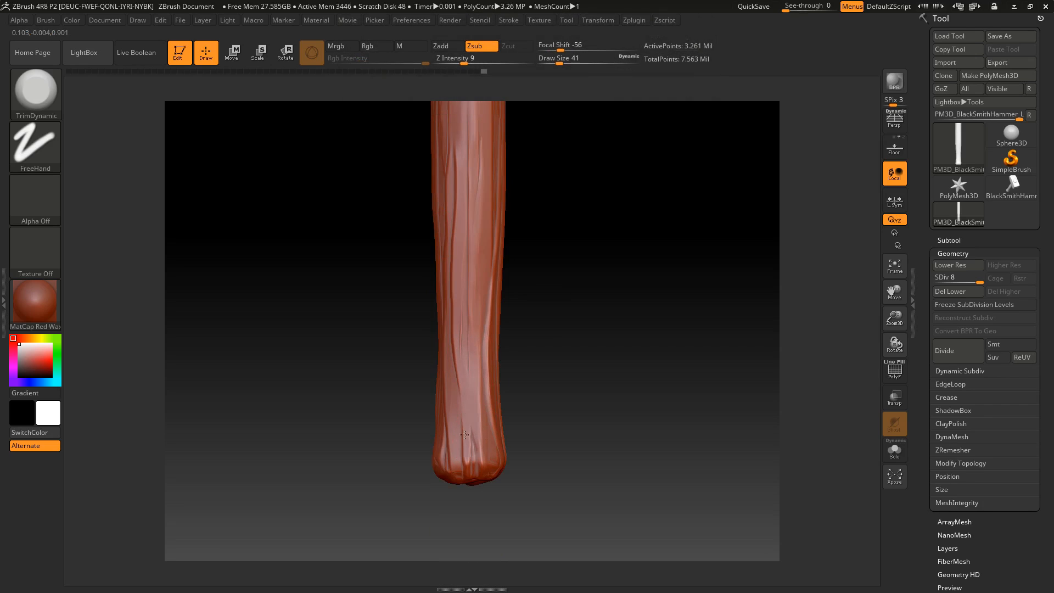
Carve a thin vertical crack into the flared base of the handle with Orb_Cracks at draw size 9
left_click_drag(567, 412, 576, 392, "alt")
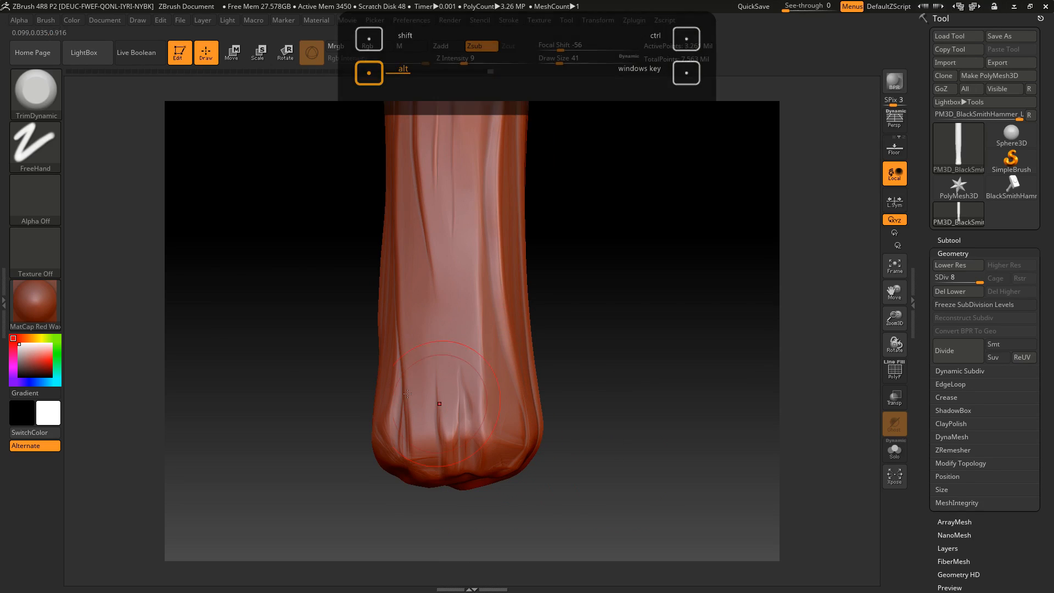
key("b")
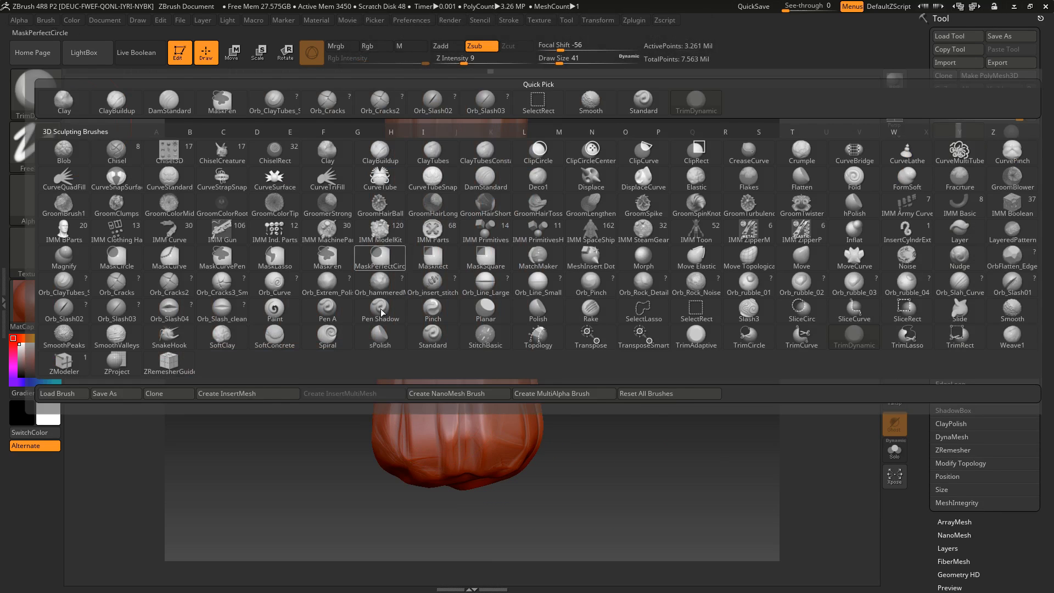
left_click(189, 284)
key("b")
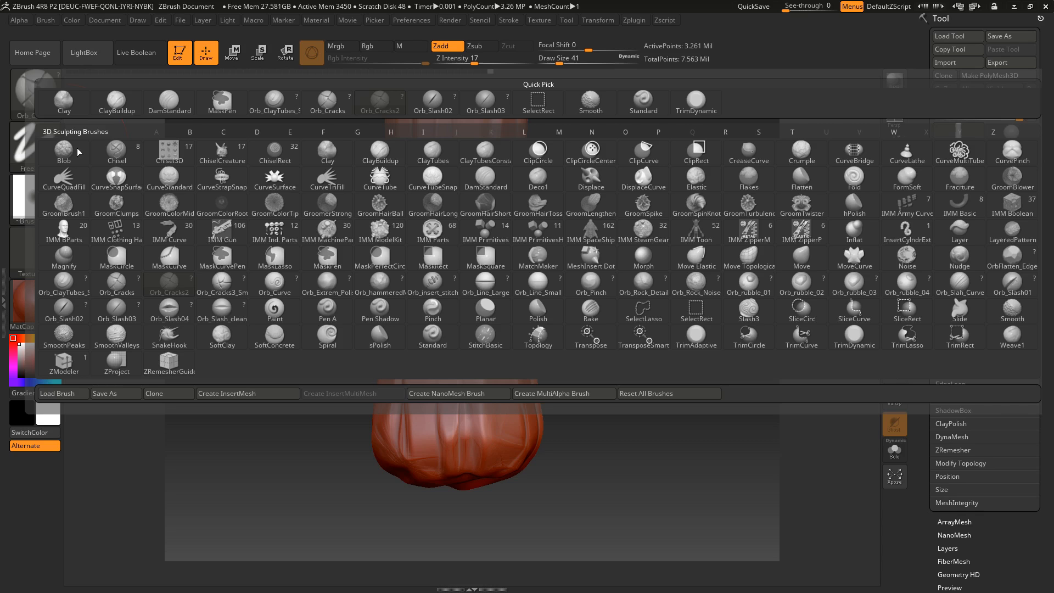
left_click(129, 285)
left_click(548, 62)
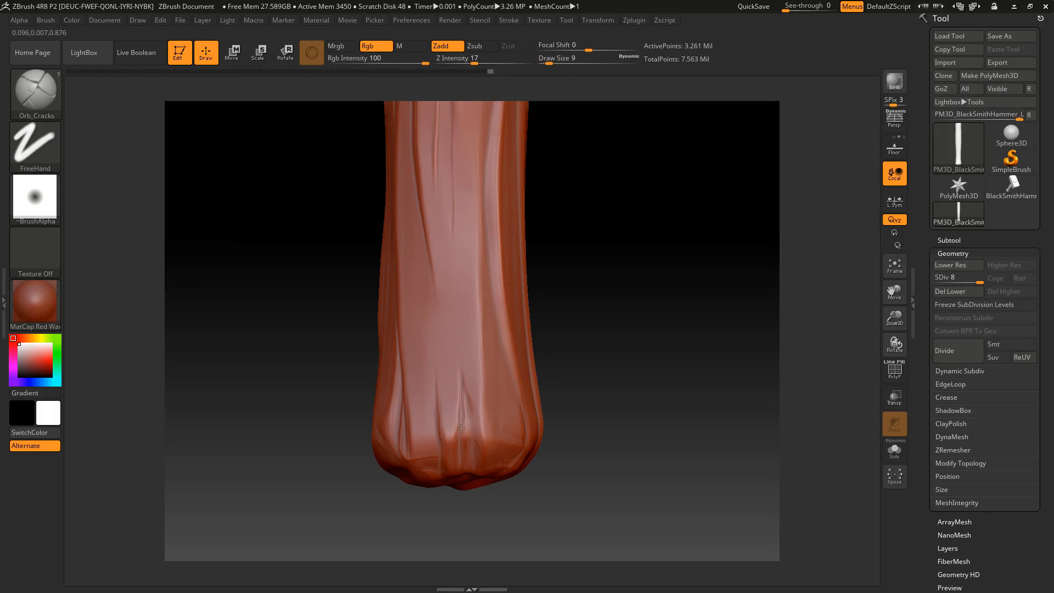
left_click_drag(464, 380, 460, 437)
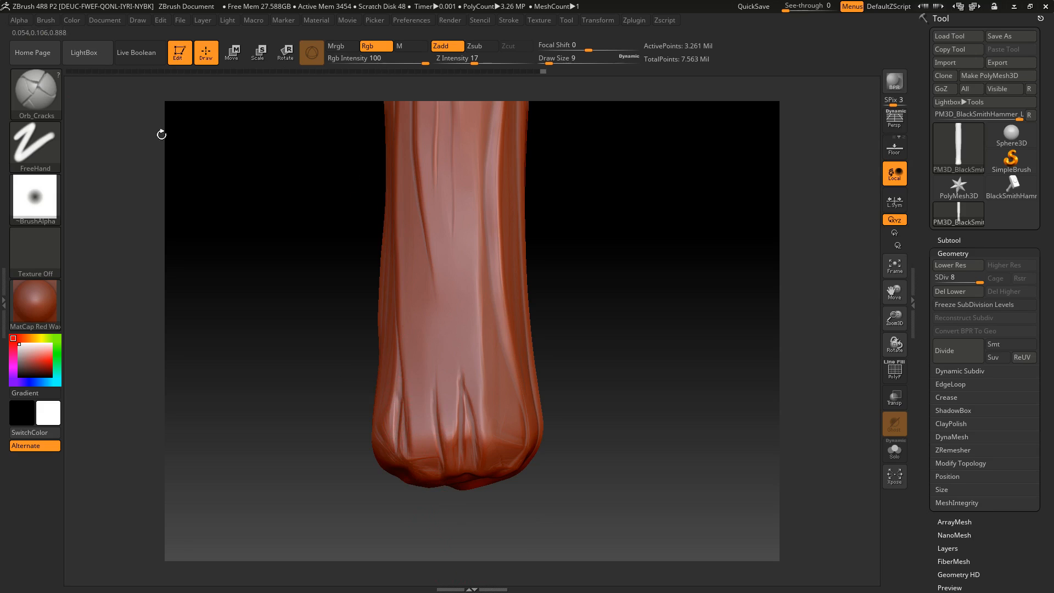
Switch to TrimDynamic at draw size 37 and flatten part of the long crack above the handle's flared base
left_click(22, 91)
left_click(529, 403)
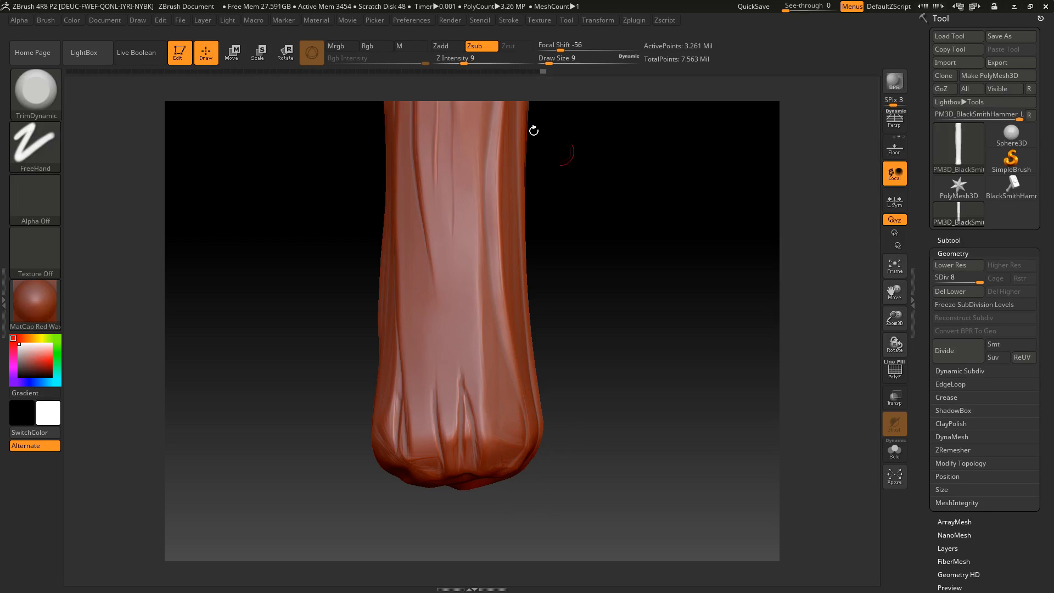
left_click_drag(548, 62, 559, 62)
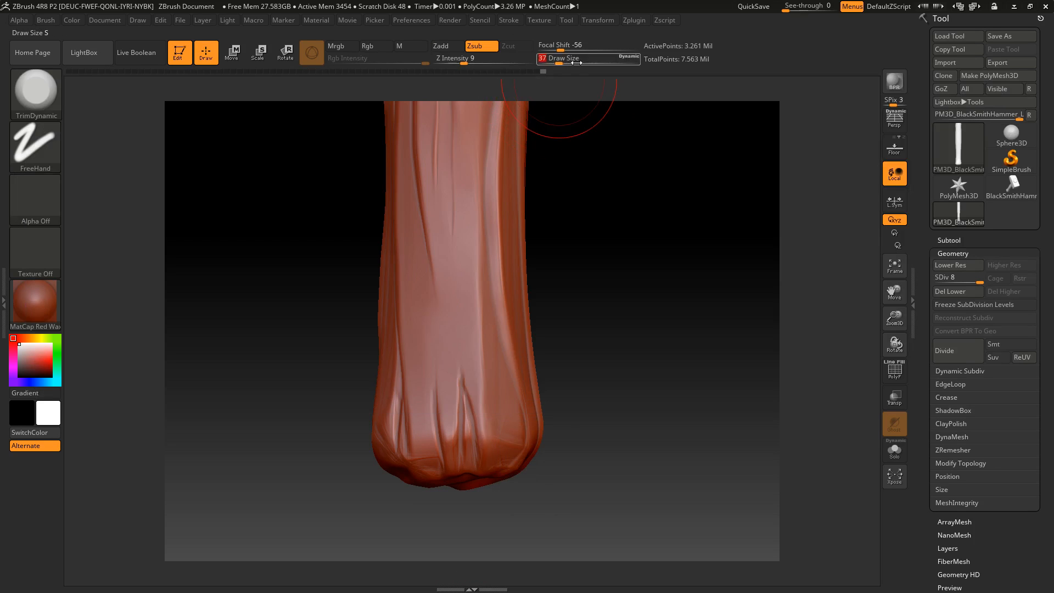
left_click_drag(558, 178, 561, 296, "alt")
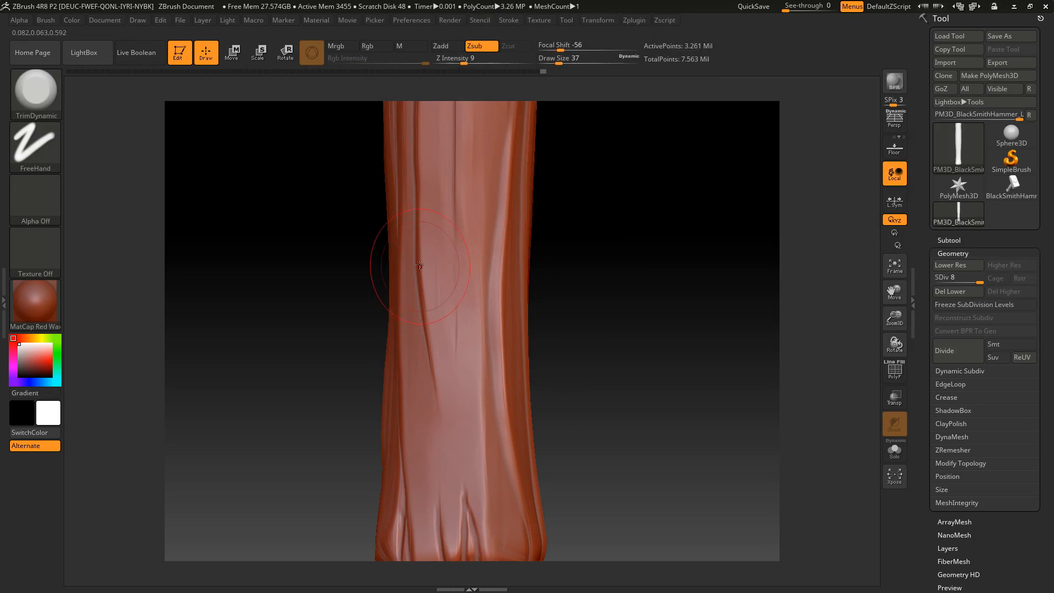
left_click_drag(427, 262, 420, 247)
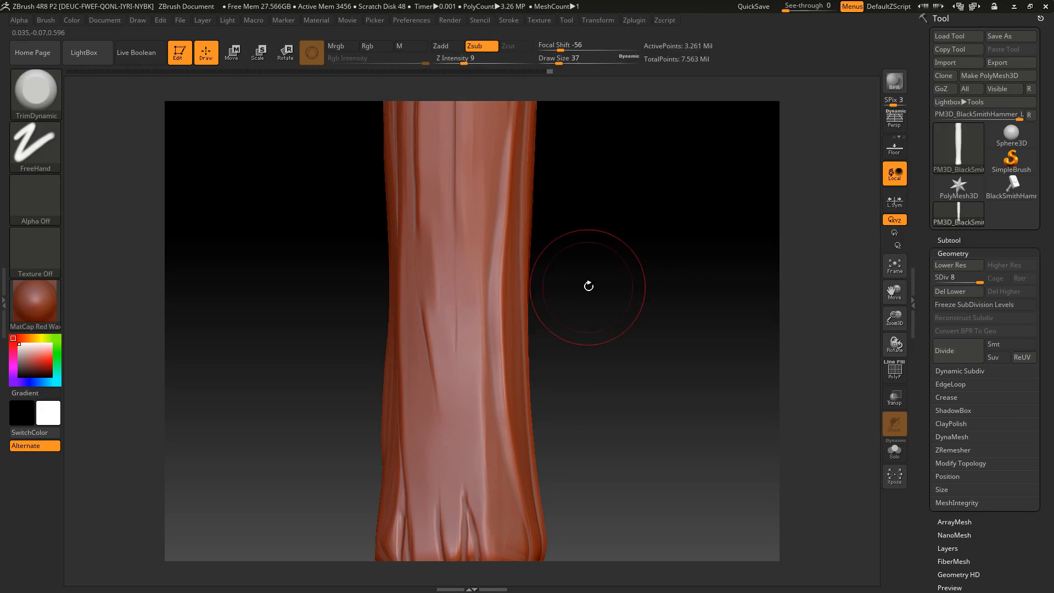
Trim the grain edges up the middle and upper sections of the same side of the handle
left_click_drag(588, 285, 610, 469, "alt")
mouse_move(451, 248)
left_mouse_down()
mouse_move(446, 233)
mouse_move(443, 277)
left_mouse_up()
left_click_drag(602, 212, 618, 332, "alt")
left_click_drag(473, 365, 471, 323)
left_click_drag(616, 332, 592, 266, "alt")
left_click_drag(457, 265, 463, 311)
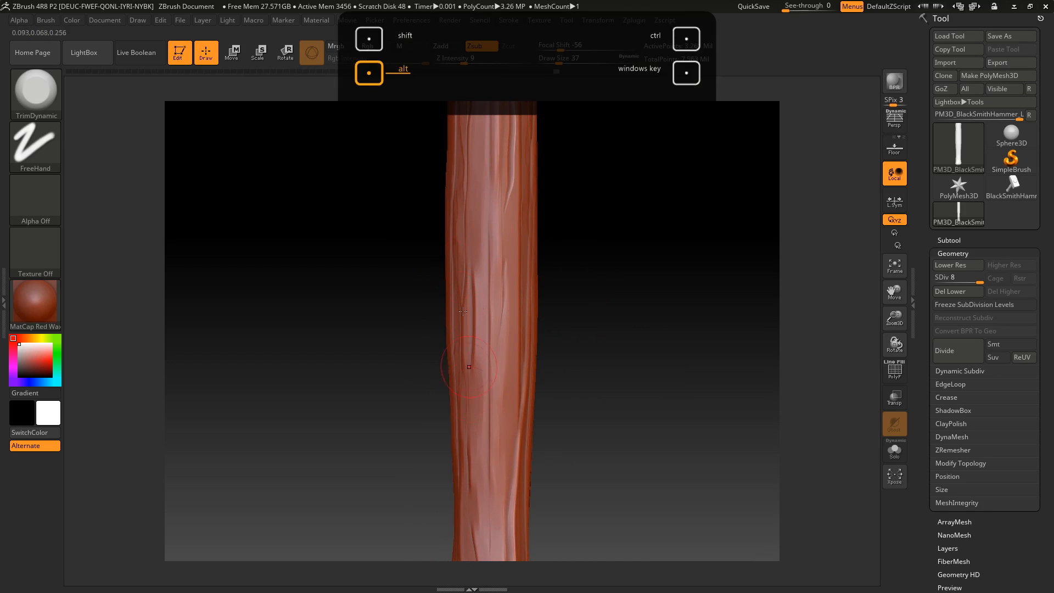
left_click_drag(571, 308, 562, 412, "alt")
left_click_drag(511, 227, 506, 231, "alt")
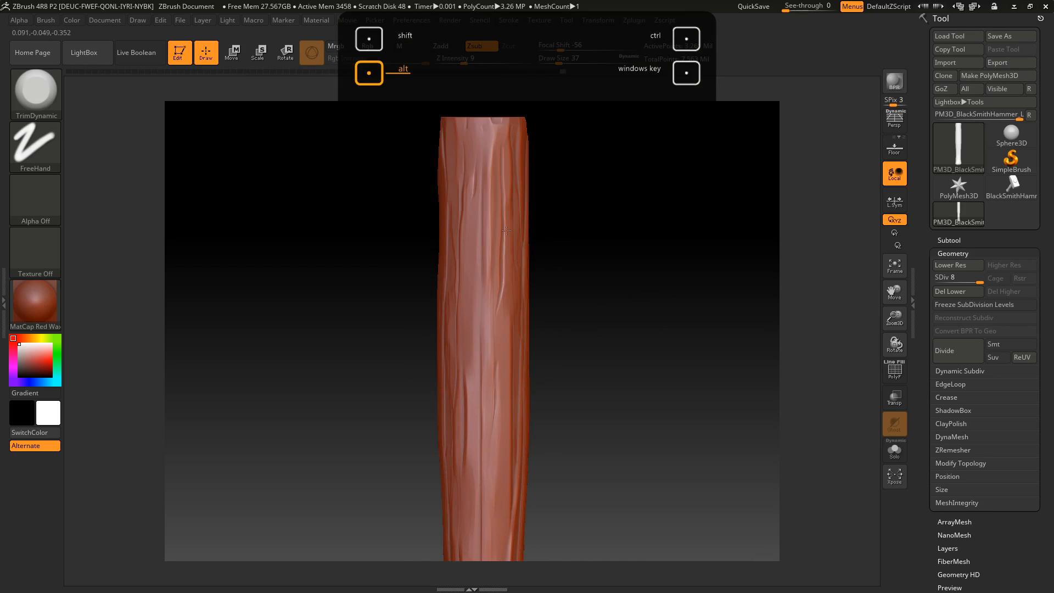
Soften the ridges and cracks around the handle's upper end, working from one side to the next with TrimDynamic
mouse_move(594, 234)
left_mouse_down("alt")
mouse_move(586, 219)
mouse_move(611, 282)
mouse_move(501, 321)
mouse_move(493, 389)
left_mouse_up("alt")
left_click_drag(580, 318, 597, 306)
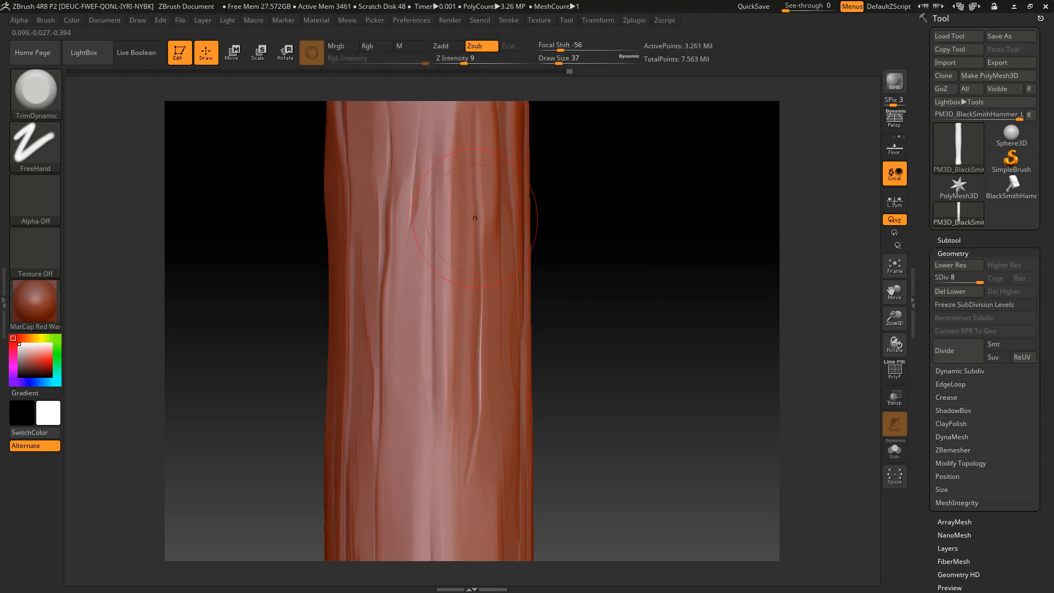
left_click_drag(649, 233, 595, 206)
left_click_drag(423, 224, 392, 319, "shift")
left_click_drag(590, 250, 572, 194, "alt")
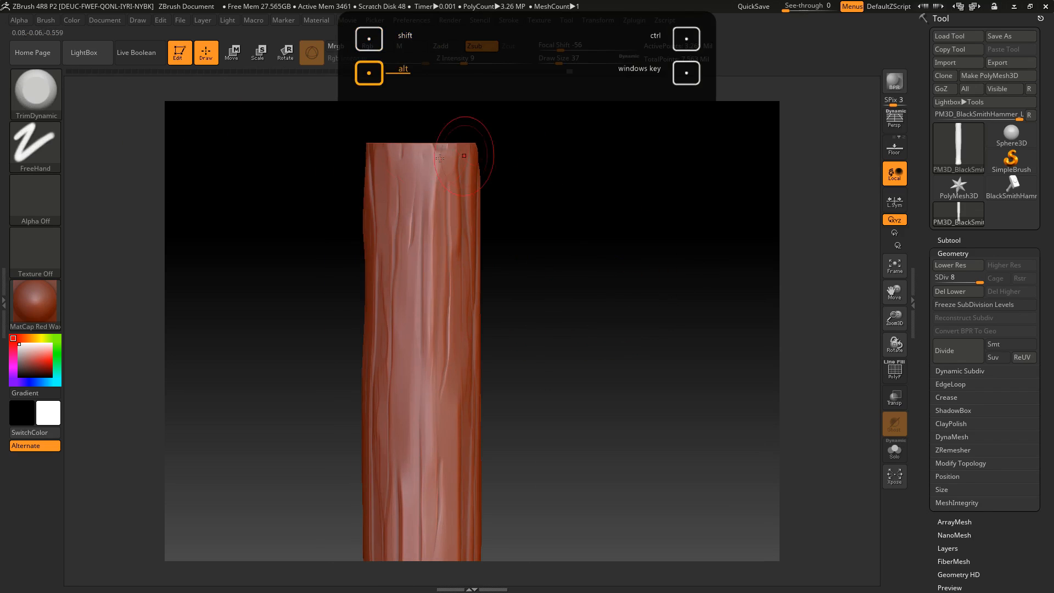
left_click_drag(520, 220, 628, 169)
mouse_move(486, 158)
left_mouse_down()
mouse_move(483, 190)
mouse_move(489, 174)
mouse_move(521, 198)
left_mouse_up()
left_click_drag(519, 237, 519, 307)
Trim the wavy grain ridges along the middle section of the handle's other side
left_click_drag(602, 256, 600, 198, "alt")
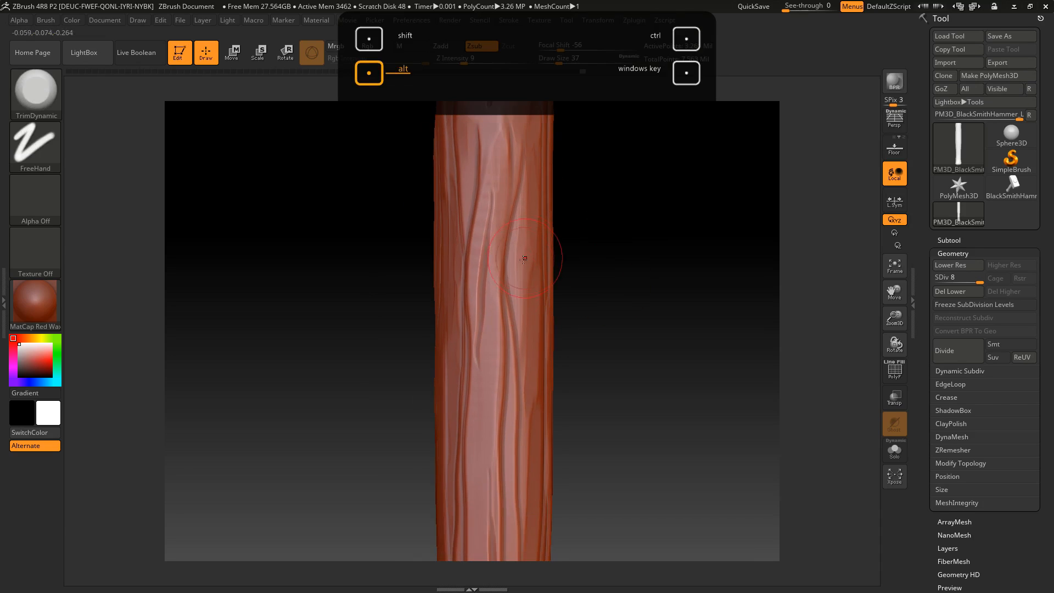
mouse_move(477, 323)
left_mouse_down()
mouse_move(476, 307)
mouse_move(474, 337)
left_mouse_up()
left_click_drag(593, 381, 588, 345, "alt")
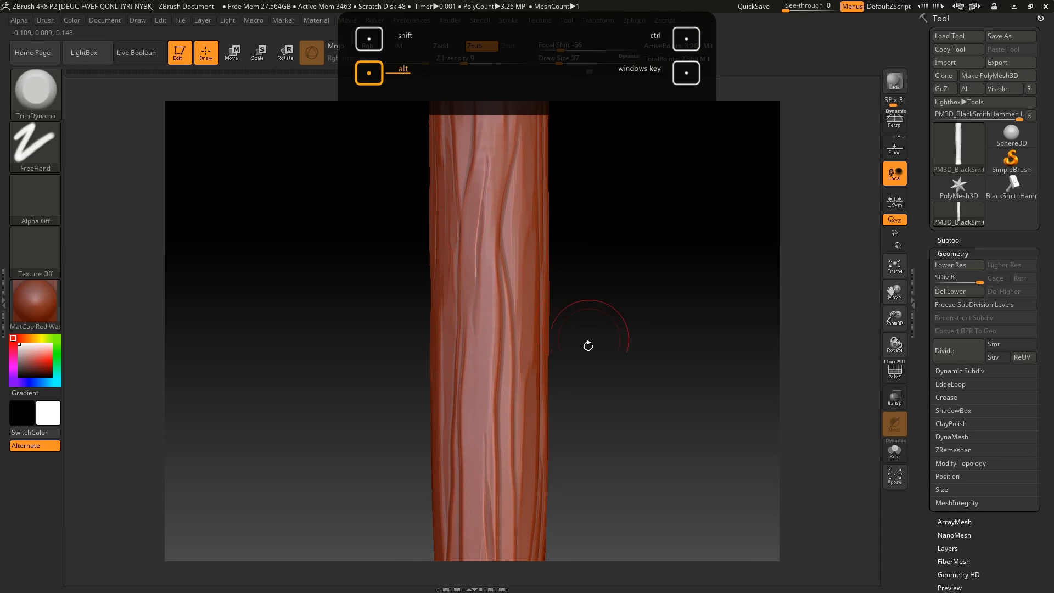
mouse_move(514, 353)
left_mouse_down()
mouse_move(503, 286)
mouse_move(508, 373)
left_mouse_up()
left_click_drag(624, 230, 600, 83, "alt")
left_click_drag(480, 244, 479, 372)
left_click_drag(454, 295, 462, 387)
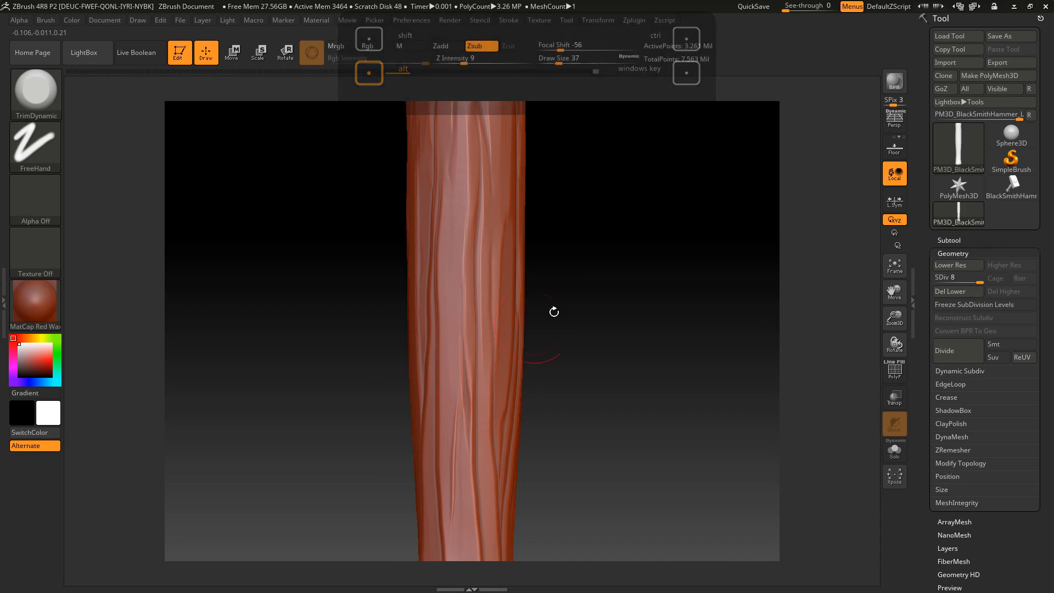
Trim the grain on the lower handle and flatten facets along the rounded edge of its base
left_click_drag(555, 311, 543, 246, "alt")
left_click_drag(470, 331, 462, 341)
left_click_drag(442, 379, 440, 434)
left_click_drag(554, 450, 531, 299, "alt")
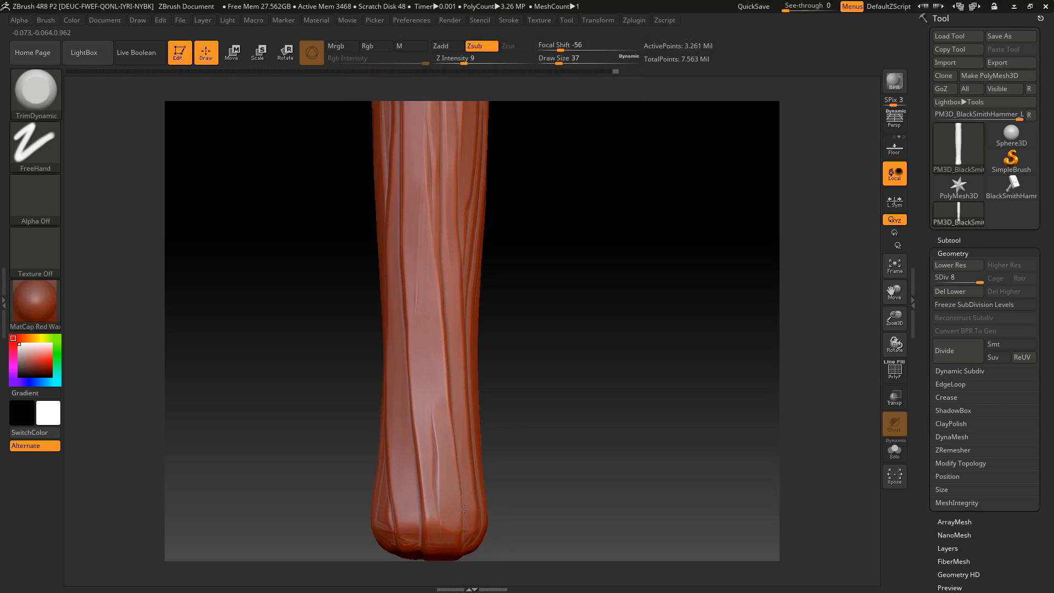
mouse_move(415, 523)
left_mouse_down()
mouse_move(444, 528)
mouse_move(437, 516)
left_mouse_up()
mouse_move(507, 481)
left_mouse_down()
mouse_move(488, 484)
mouse_move(536, 502)
left_mouse_up()
mouse_move(524, 449)
left_mouse_down("alt")
mouse_move(529, 362)
mouse_move(531, 391)
left_mouse_up("alt")
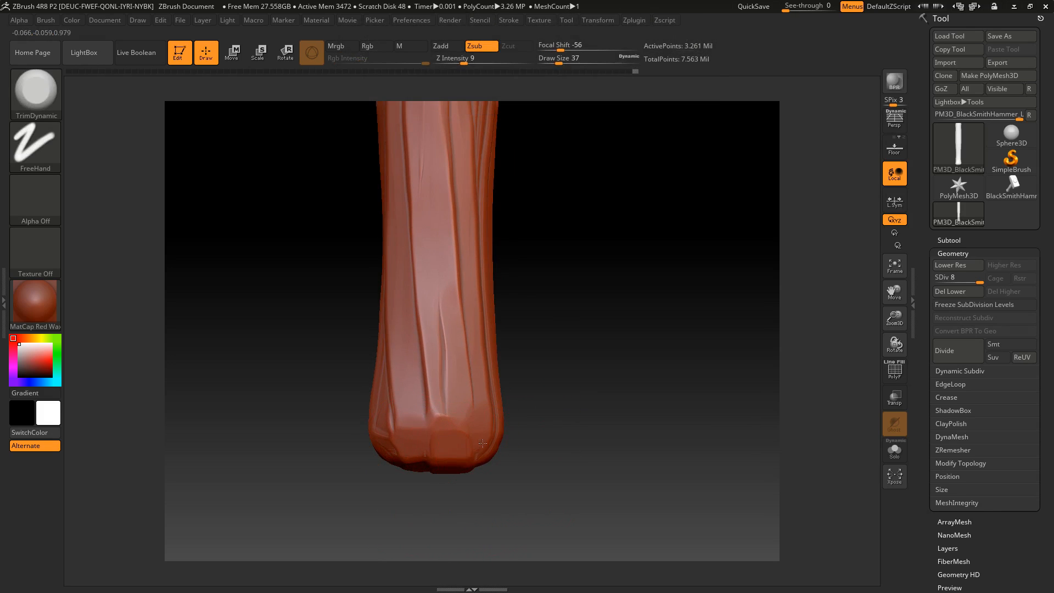
Rotate around the flared base and trim flat facets into the rest of its lower edge
mouse_move(408, 408)
left_mouse_down()
mouse_move(484, 399)
mouse_move(454, 409)
left_mouse_up()
left_click_drag(576, 403, 555, 354)
left_click_drag(562, 429, 560, 390, "shift")
left_click_drag(470, 408, 544, 385)
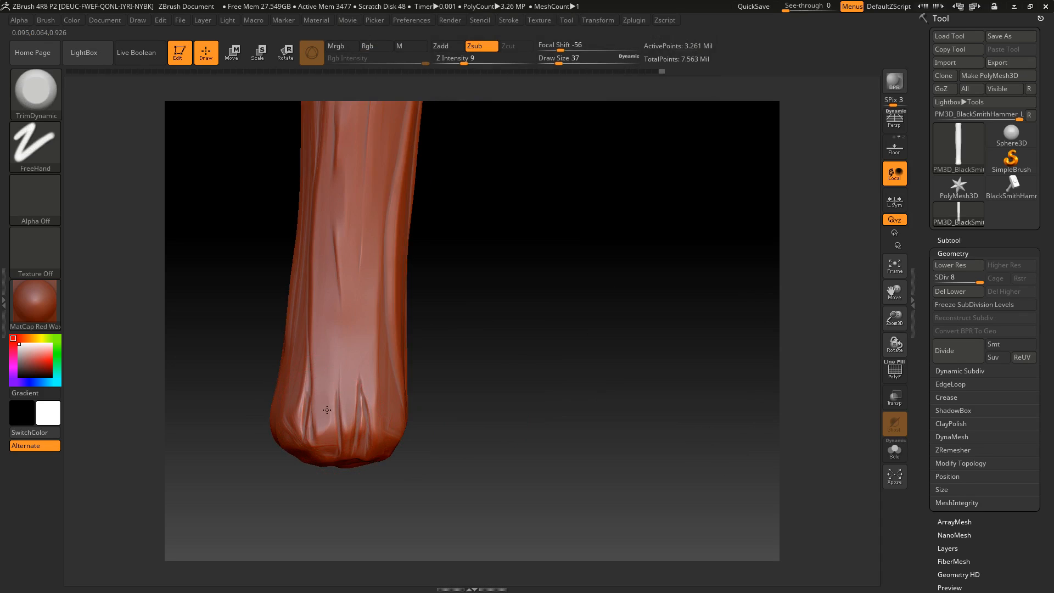
Reduce the TrimDynamic draw size to 12 and trim the small ridges between the cracks at the base
left_click_drag(559, 58, 549, 57)
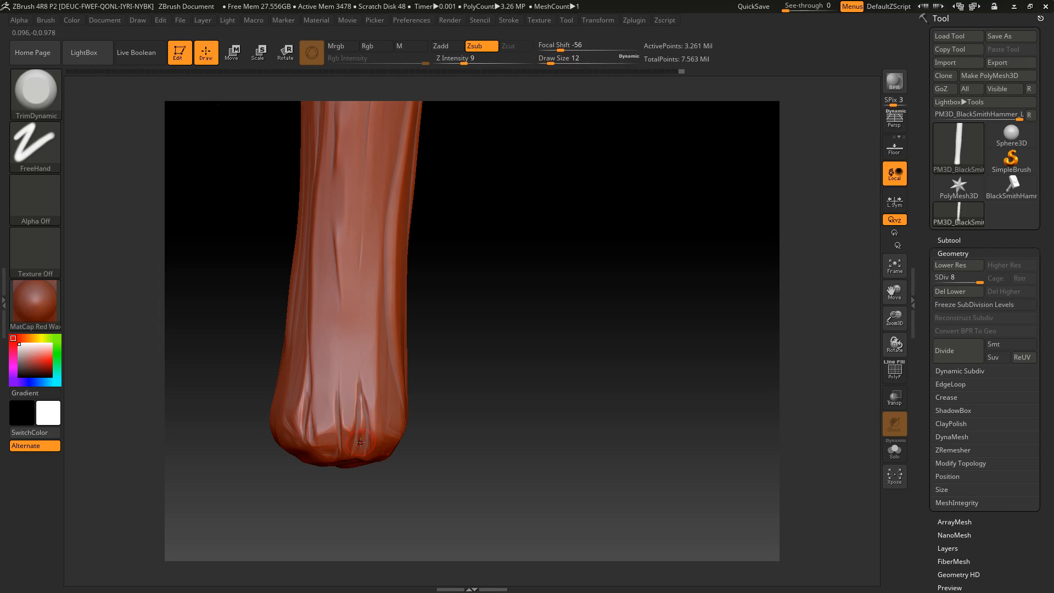
left_click_drag(495, 360, 487, 369)
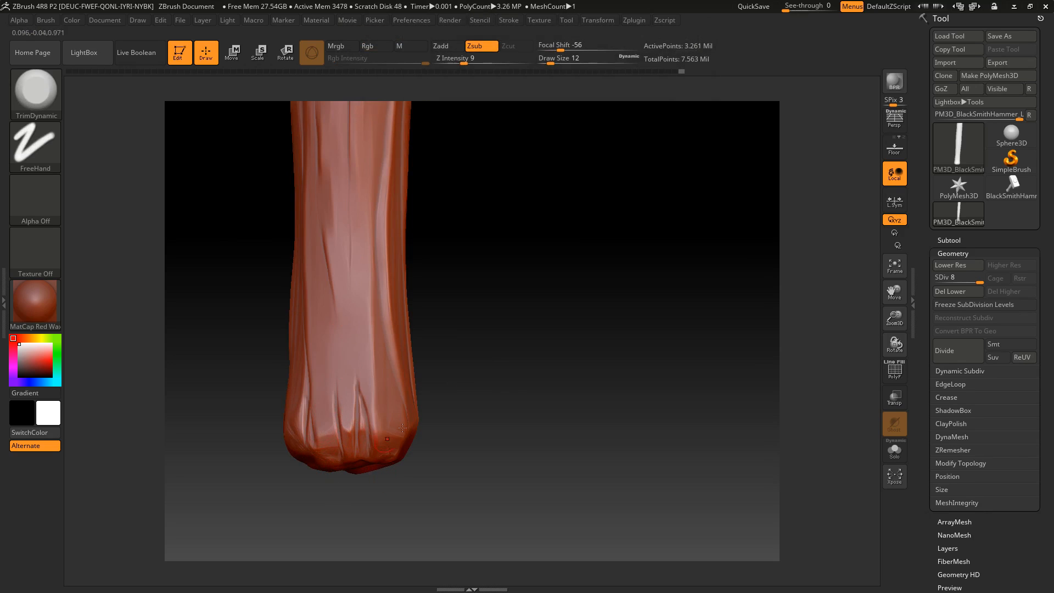
mouse_move(486, 397)
left_mouse_down()
mouse_move(560, 384)
mouse_move(532, 388)
mouse_move(448, 344)
mouse_move(525, 389)
mouse_move(537, 355)
left_mouse_up()
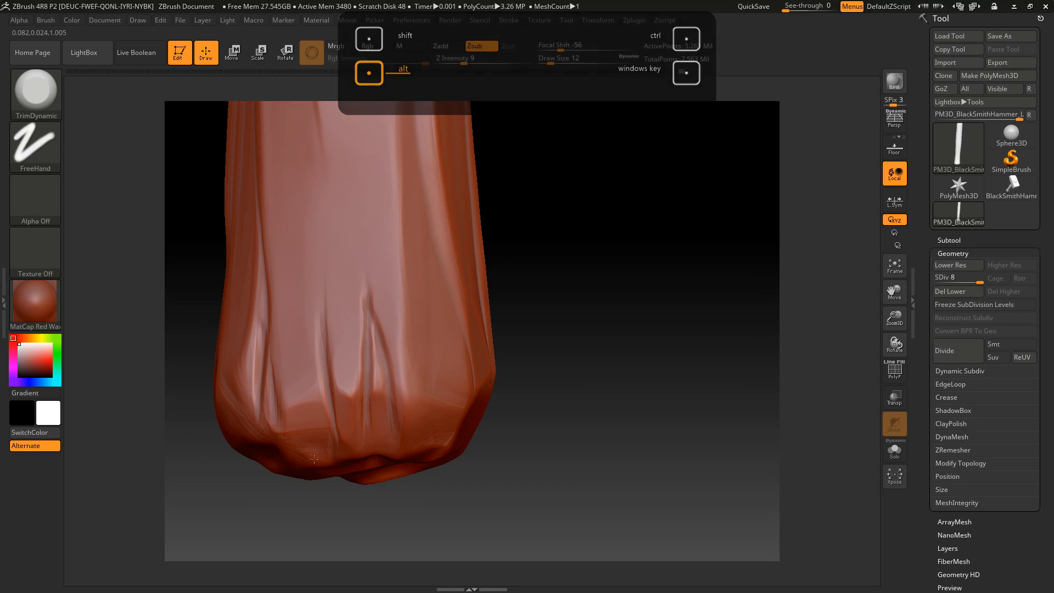
Set the draw size to 39 and trim flat, chiselled facets across the handle's bottom end face
left_click(559, 58)
mouse_move(575, 125)
left_mouse_down()
mouse_move(609, 190)
mouse_move(619, 308)
left_mouse_up()
left_click_drag(581, 376, 603, 216, "alt")
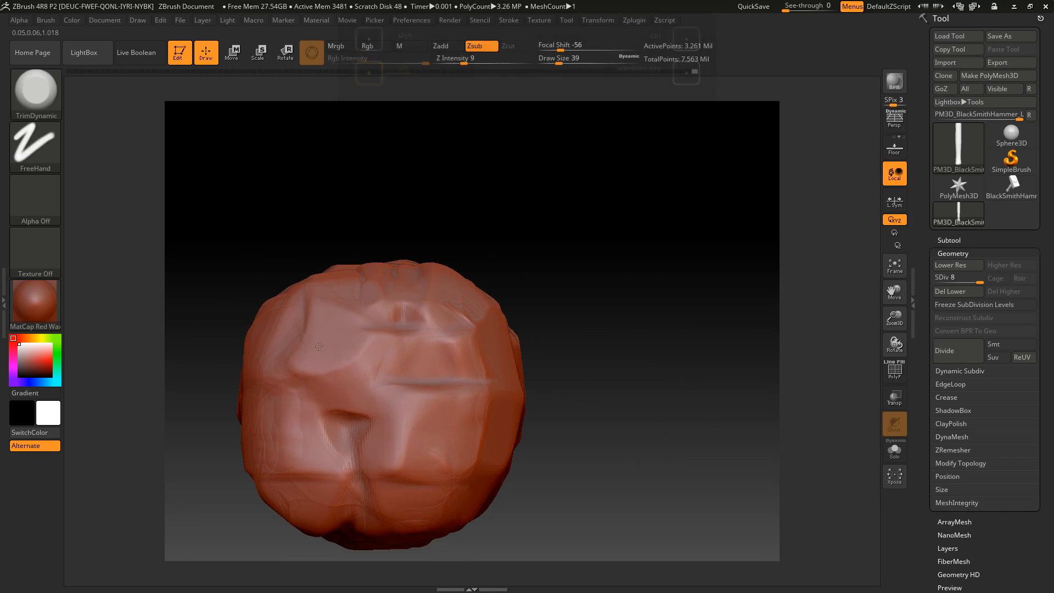
left_click_drag(465, 399, 451, 421)
mouse_move(383, 459)
left_mouse_down()
mouse_move(405, 478)
mouse_move(359, 493)
left_mouse_up()
mouse_move(344, 442)
left_mouse_down()
mouse_move(314, 433)
mouse_move(346, 384)
mouse_move(362, 380)
left_mouse_up()
left_click_drag(478, 417, 467, 460)
Bevel the corners where the bottom end face meets the handle's sides with TrimDynamic
left_click_drag(542, 346, 510, 319)
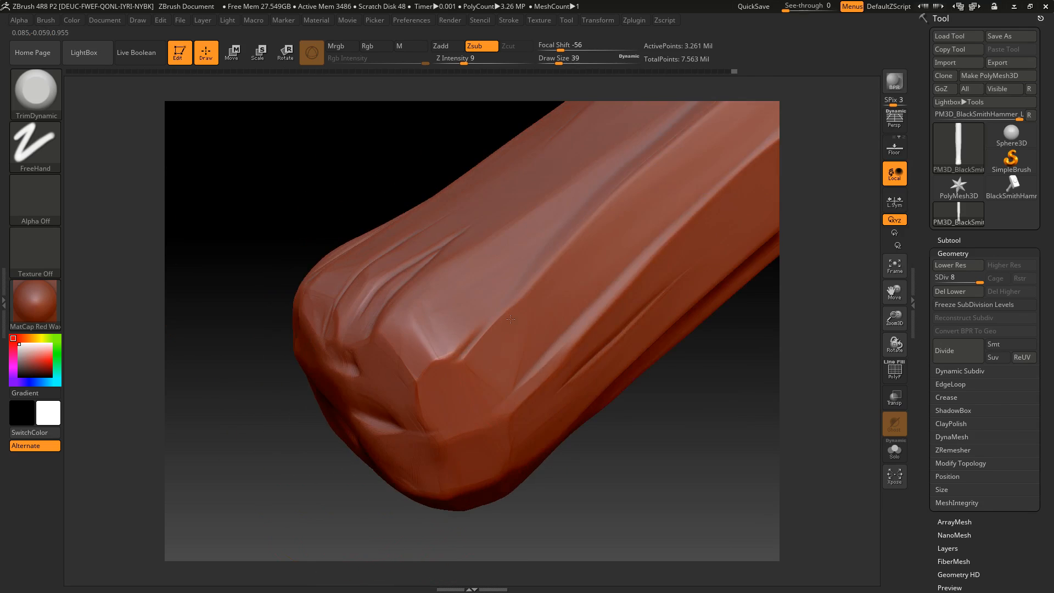
left_click_drag(278, 287, 333, 326)
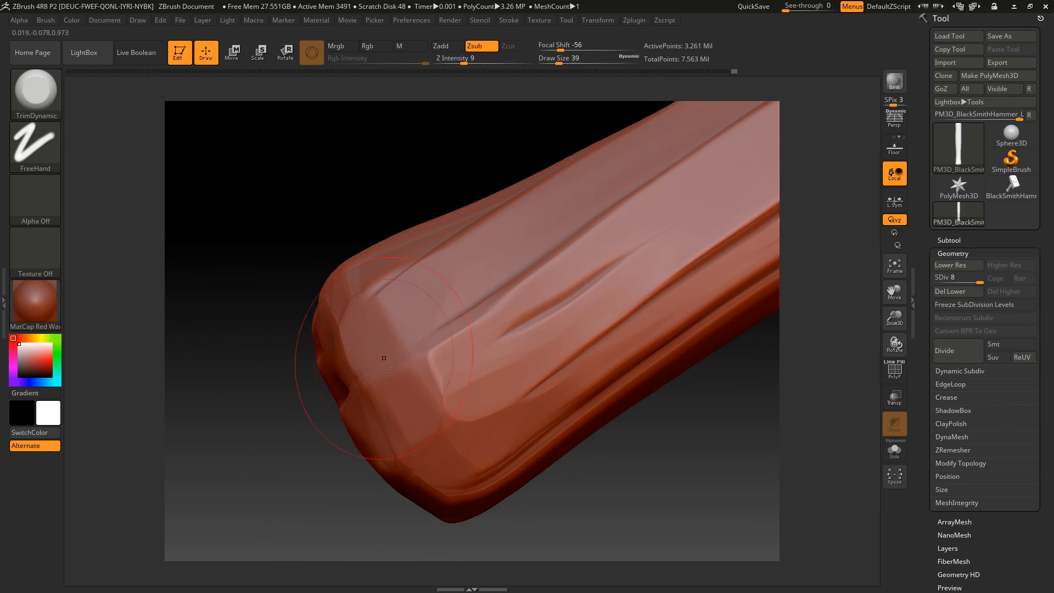
left_click_drag(307, 225, 602, 395)
Trim the ridges along the middle of the handle and flatten a patch of grain on its side
left_click_drag(599, 323, 571, 467, "alt")
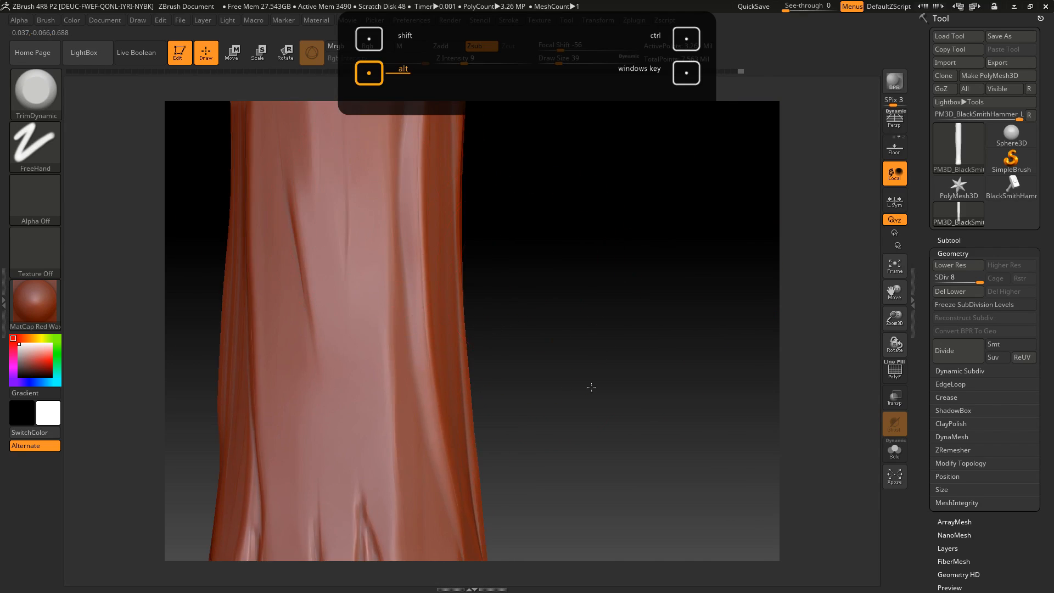
left_click_drag(588, 381, 617, 530, "alt")
left_click_drag(460, 356, 463, 328, "alt")
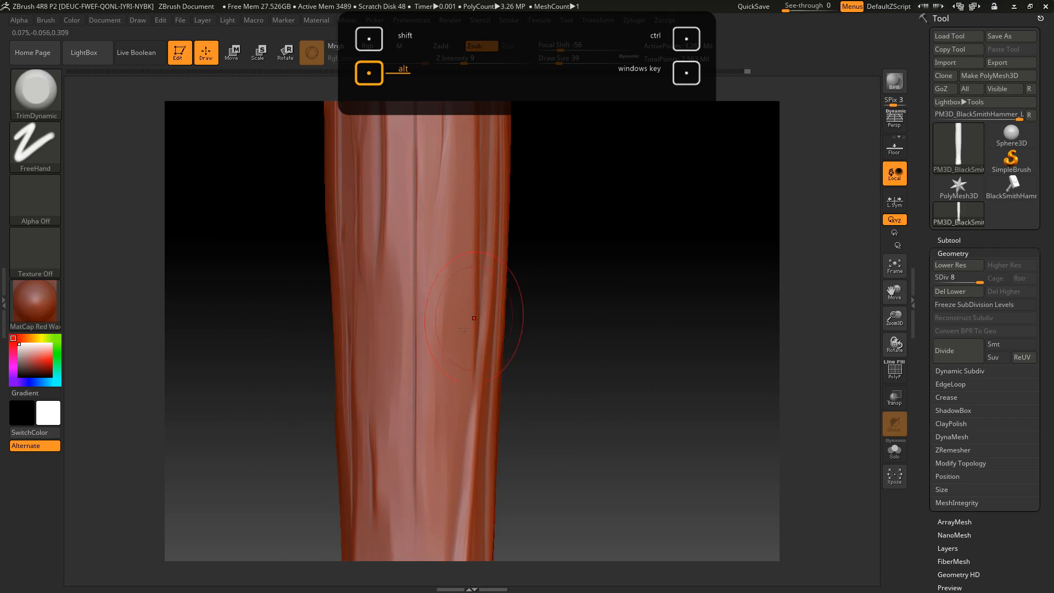
left_click_drag(545, 351, 494, 346)
left_click_drag(465, 220, 468, 338, "alt")
left_click_drag(570, 329, 628, 337)
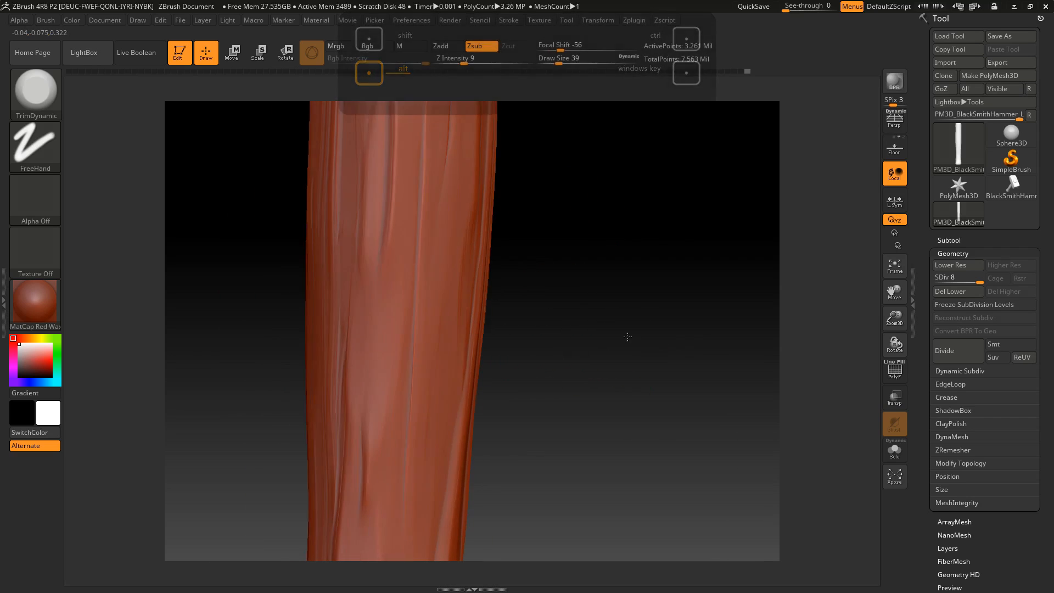
left_click_drag(589, 265, 508, 321)
mouse_move(436, 250)
left_mouse_down("alt")
mouse_move(423, 316)
mouse_move(425, 250)
mouse_move(424, 291)
left_mouse_up("alt")
mouse_move(565, 242)
left_mouse_down()
mouse_move(595, 306)
mouse_move(533, 276)
left_mouse_up()
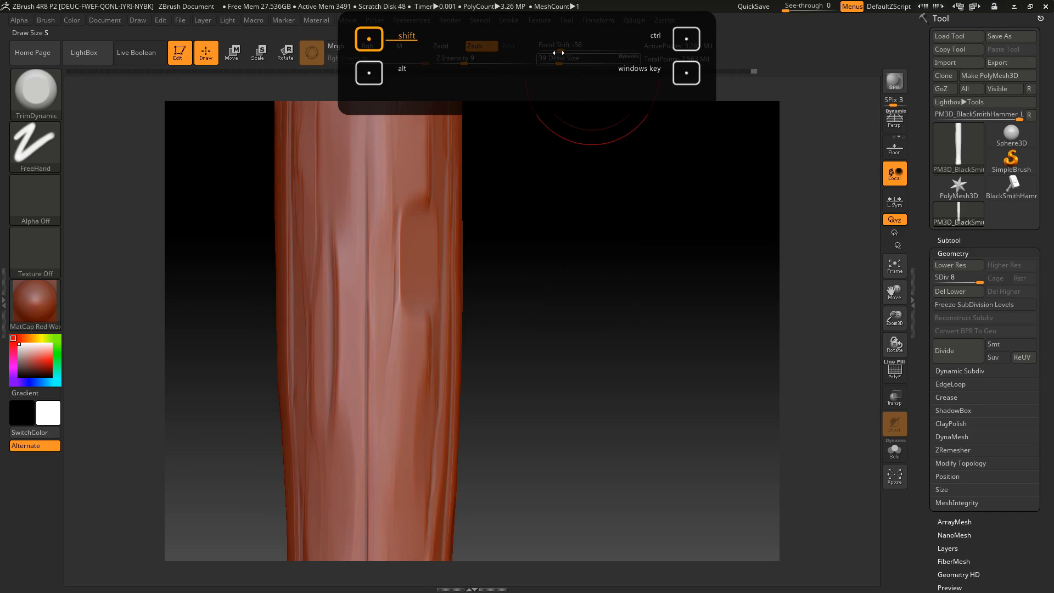
Set the draw size to 41 and flatten an elongated patch in the grain of the upper middle handle
left_click_drag(555, 57, 560, 57)
left_click_drag(524, 212, 446, 223)
mouse_move(563, 227)
left_mouse_down()
mouse_move(543, 229)
mouse_move(573, 332)
mouse_move(565, 450)
left_mouse_up()
mouse_move(419, 348)
left_mouse_down()
mouse_move(429, 307)
mouse_move(428, 330)
left_mouse_up()
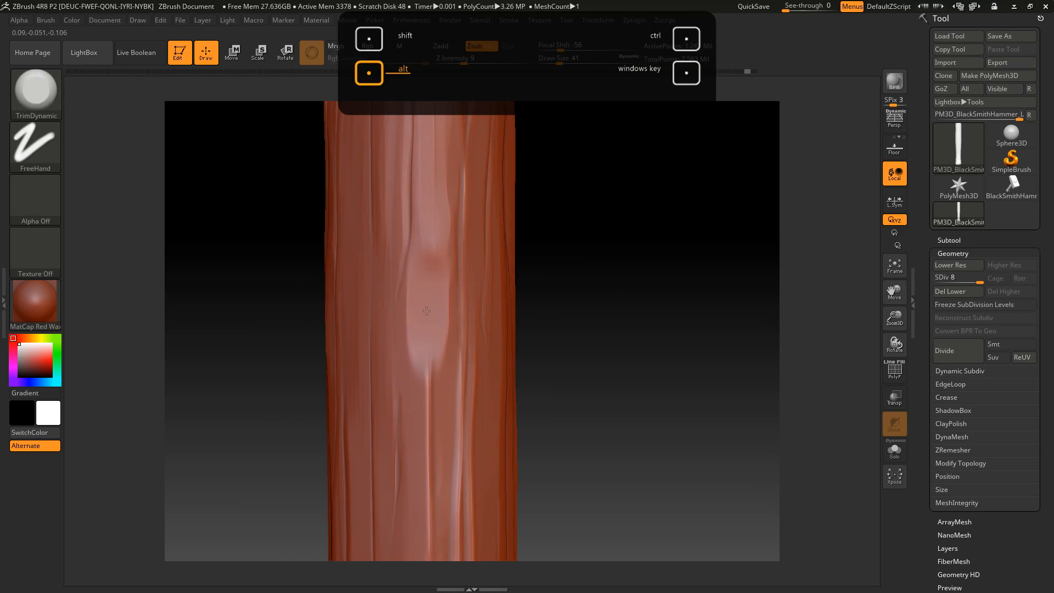
Trim the grain ridges around the handle's upper end with TrimDynamic, turning from one side to the next
left_click_drag(559, 251, 610, 298, "shift")
mouse_move(560, 270)
left_mouse_down()
mouse_move(581, 308)
mouse_move(568, 231)
mouse_move(563, 266)
left_mouse_up()
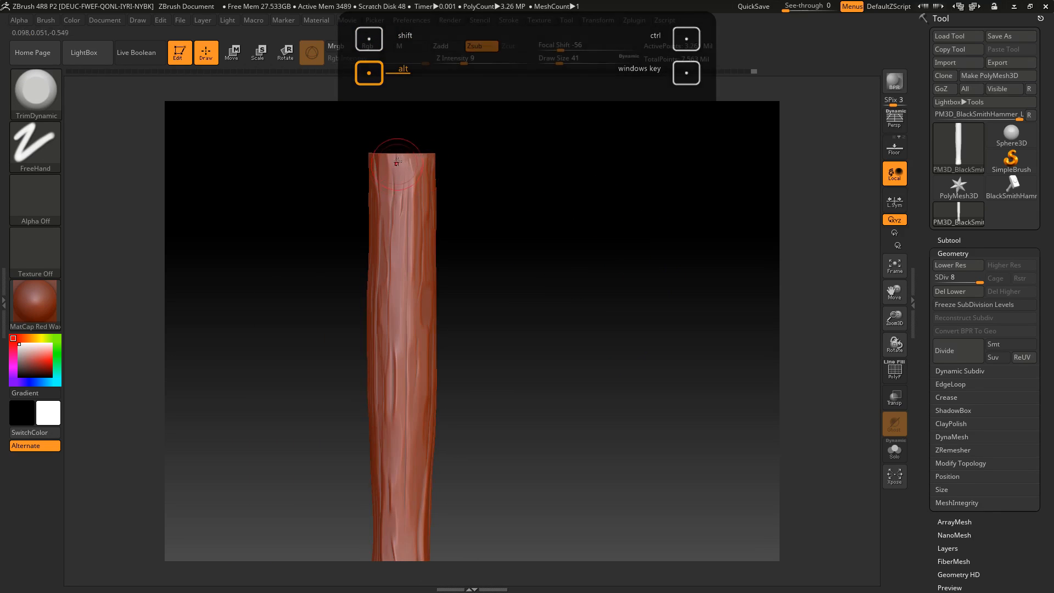
left_click_drag(396, 164, 413, 166)
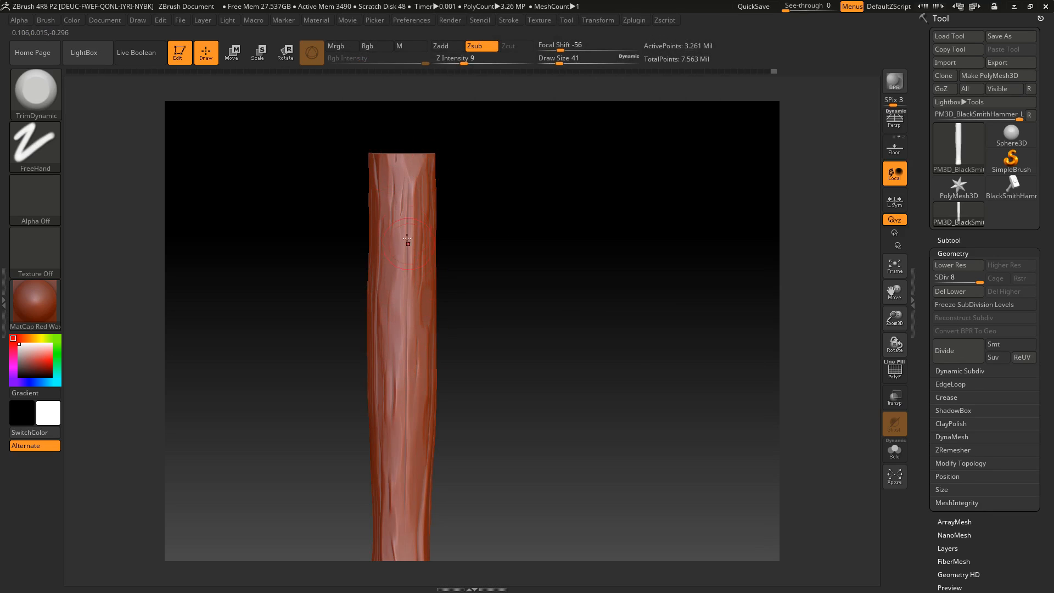
mouse_move(442, 255)
left_mouse_down()
mouse_move(505, 261)
mouse_move(437, 266)
left_mouse_up()
mouse_move(432, 191)
left_mouse_down("shift")
mouse_move(381, 228)
mouse_move(409, 158)
mouse_move(406, 240)
left_mouse_up("shift")
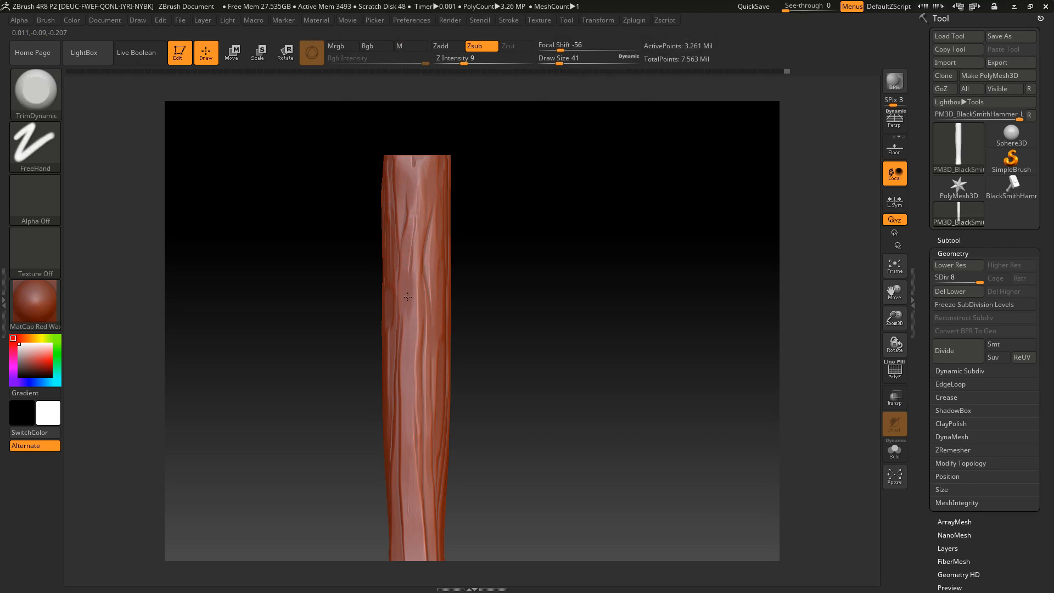
Trim the grain ridges on the upper half of the handle with TrimDynamic, working downward from its top end
left_click_drag(514, 249, 515, 275, "alt")
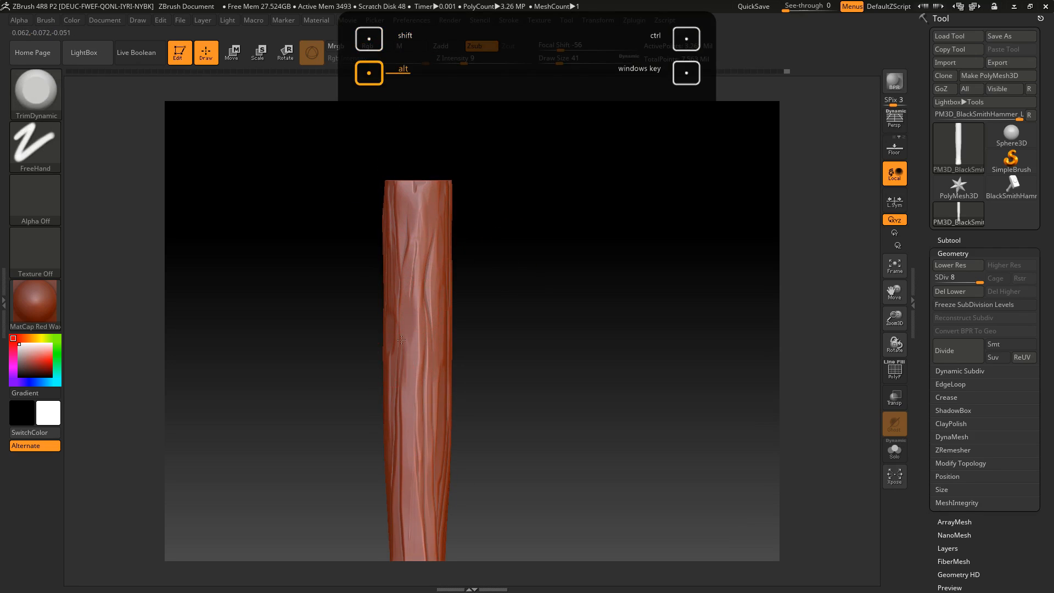
left_click_drag(496, 340, 489, 326, "alt")
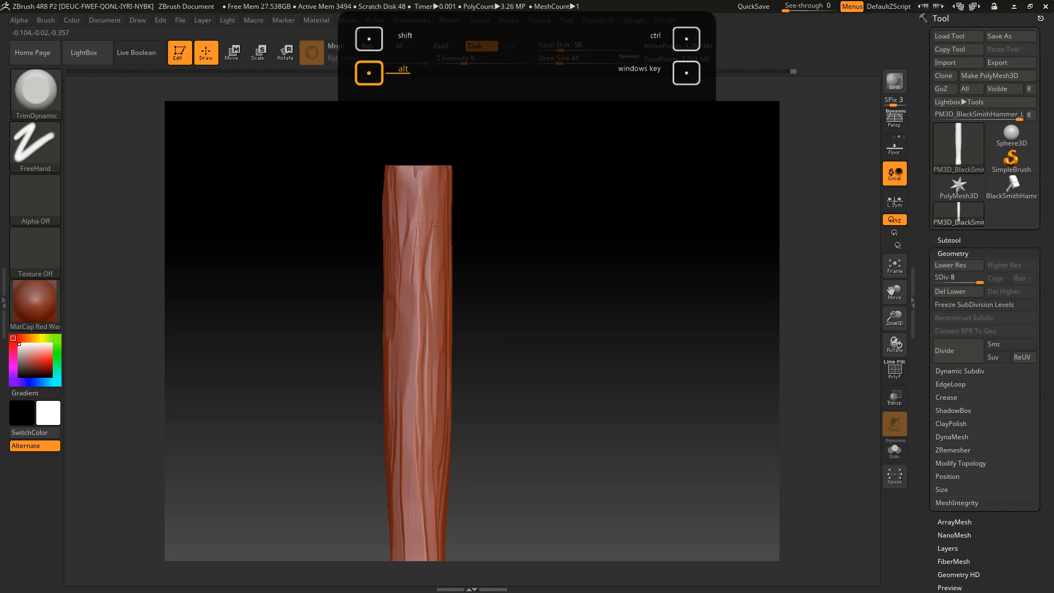
left_click_drag(434, 293, 432, 307)
left_click_drag(496, 280, 498, 221, "alt")
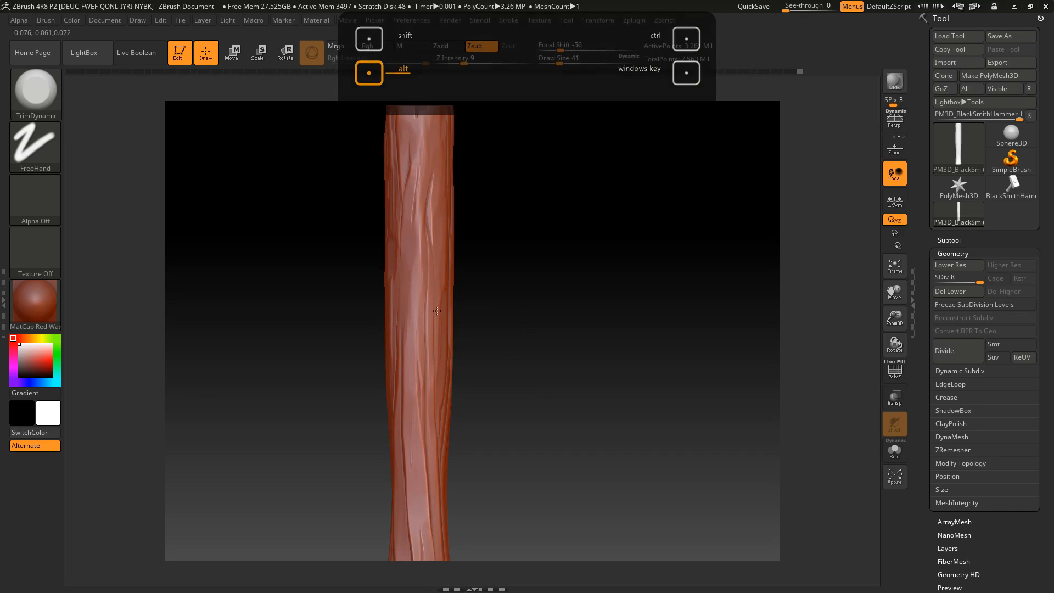
left_click_drag(462, 388, 458, 307, "alt")
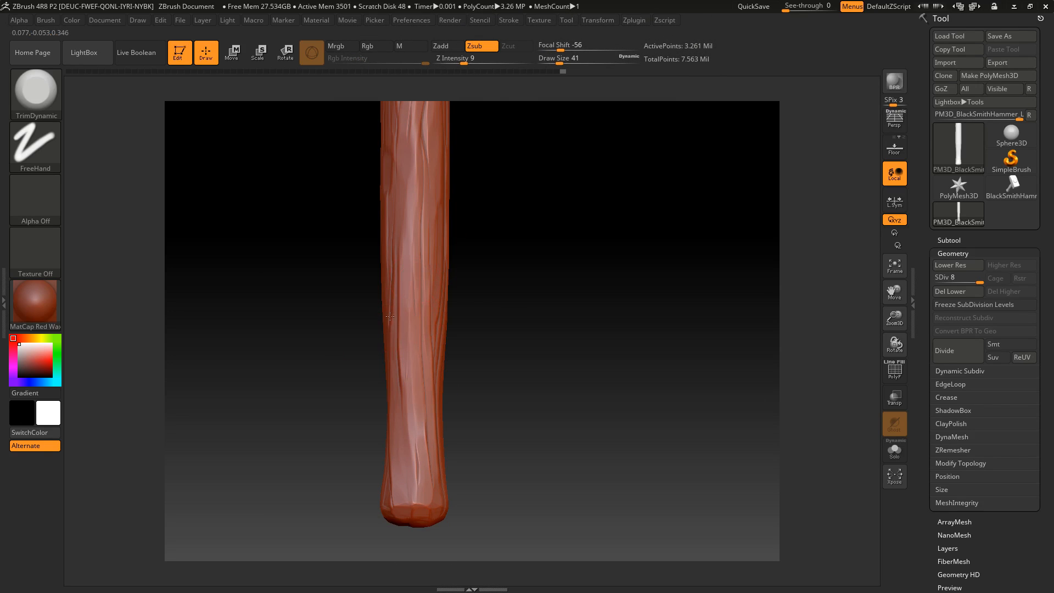
Flatten the grain ridges on the lower handle down to the flared bottom end, turning it to reach neighbouring sides
left_click_drag(521, 291, 541, 224, "alt")
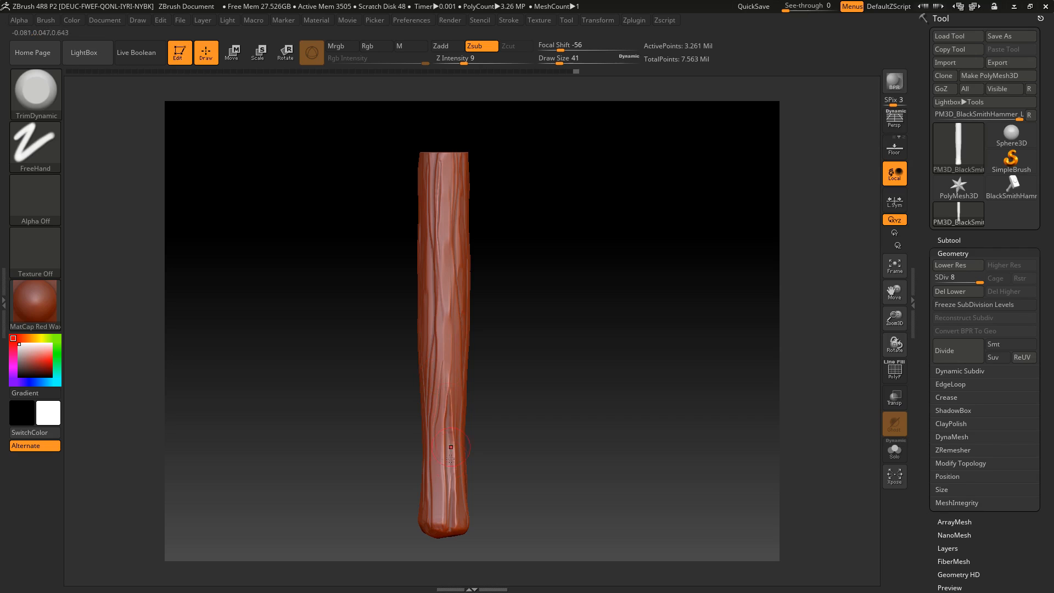
left_click_drag(522, 436, 475, 303, "alt")
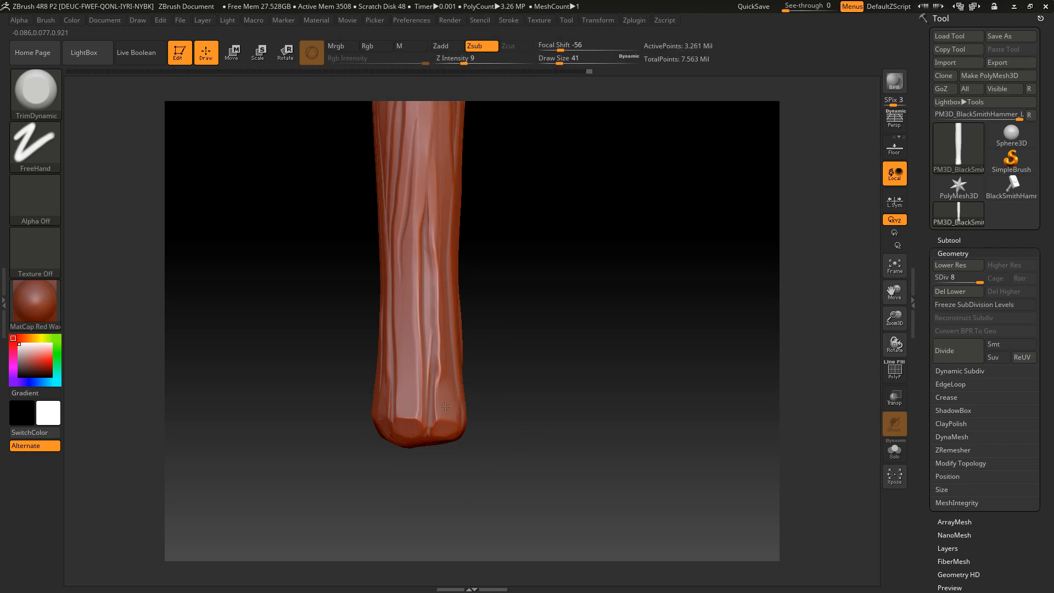
left_click_drag(504, 372, 437, 429)
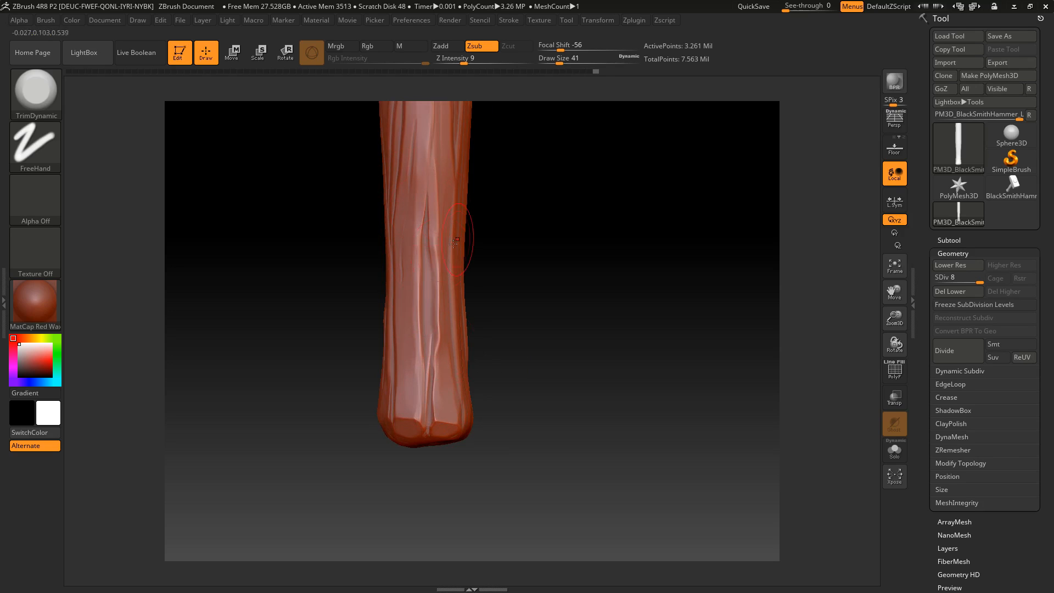
left_click_drag(481, 129, 473, 202, "alt")
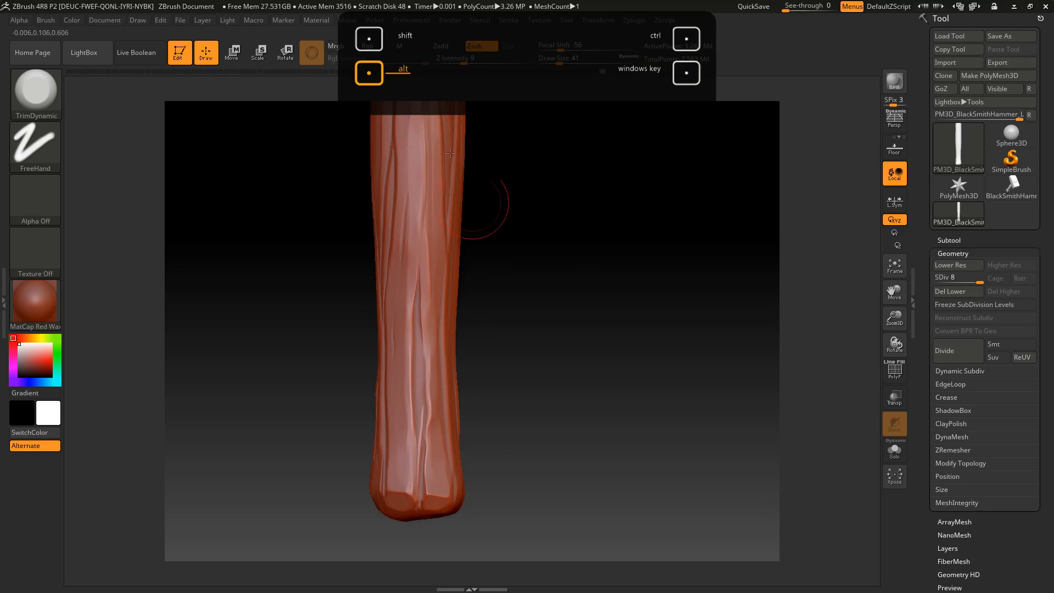
right_click_drag(397, 257, 400, 398, "alt")
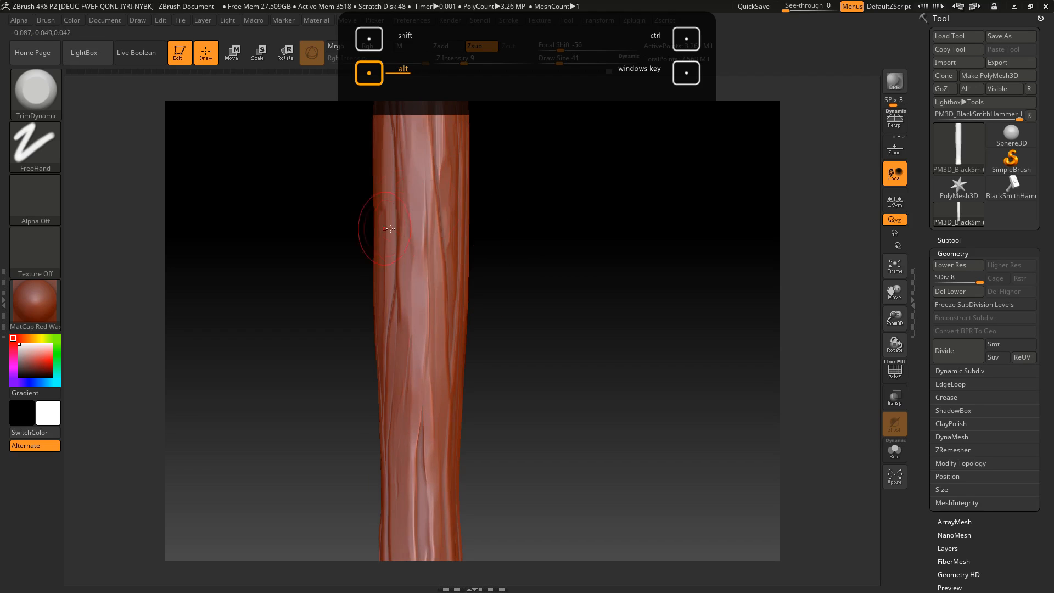
Trim the raised grain on the middle and upper handle, from the mid-section up to the top end
mouse_move(521, 176)
left_mouse_down()
mouse_move(432, 188)
mouse_move(437, 247)
mouse_move(420, 329)
left_mouse_up()
left_click_drag(509, 264, 503, 336, "alt")
left_click_drag(484, 165, 467, 265, "alt")
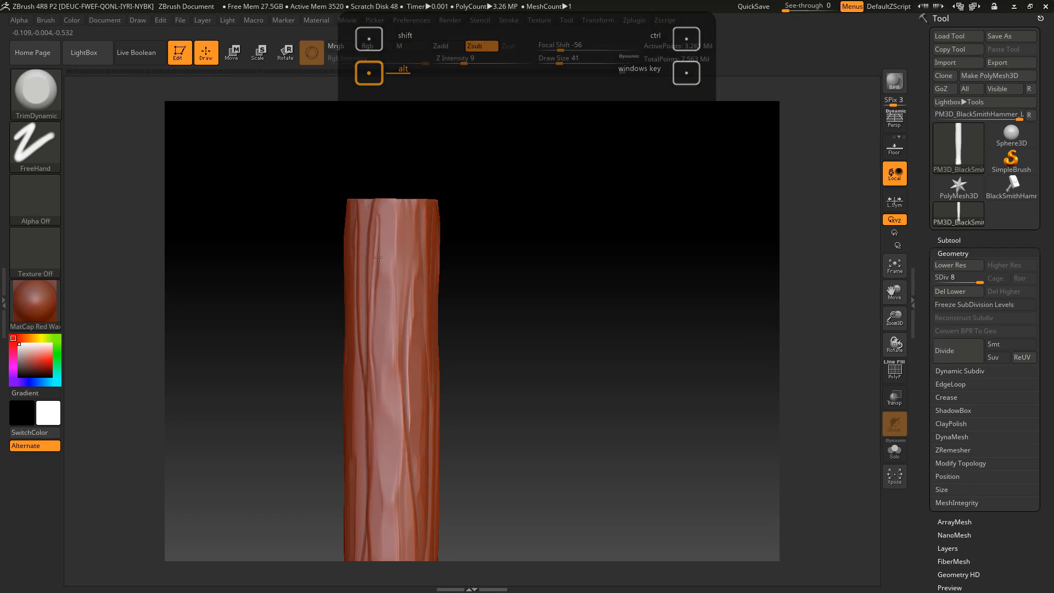
left_click_drag(392, 228, 393, 215)
left_click_drag(487, 259, 470, 161, "alt")
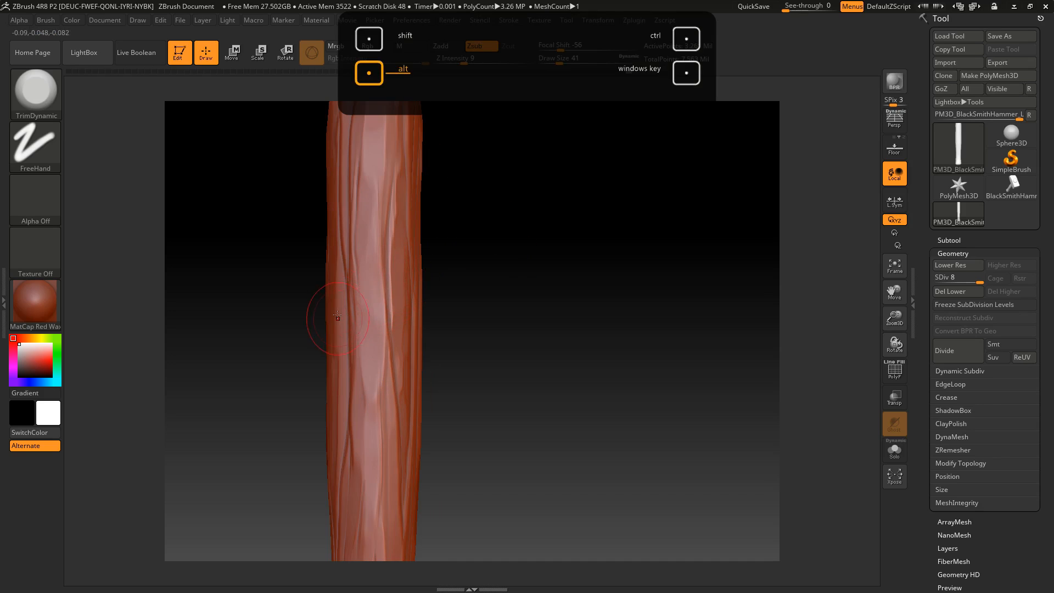
left_click_drag(499, 252, 342, 259)
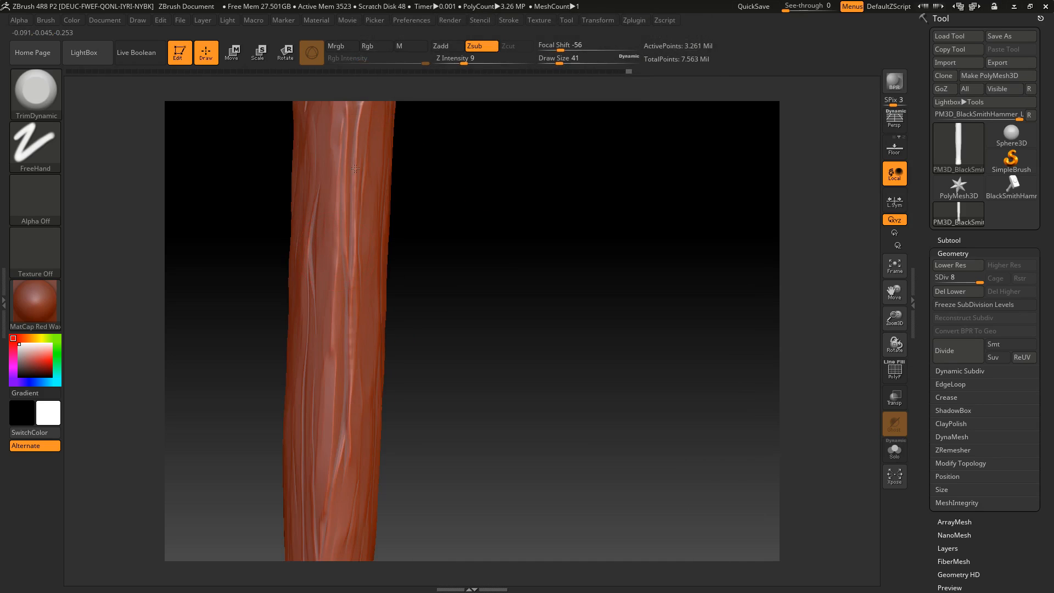
Trim the grain along another side of the handle from its middle down to the beveled bottom end
left_click_drag(493, 297, 499, 233)
left_click_drag(554, 312, 491, 142, "alt")
left_click_drag(472, 381, 464, 348, "alt")
left_click_drag(393, 380, 437, 454, "alt")
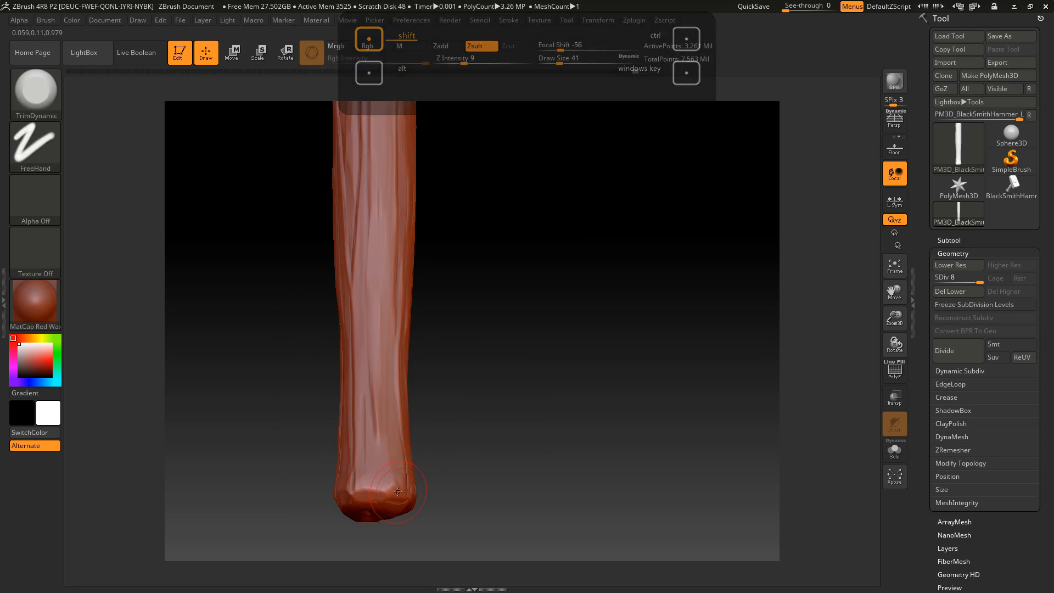
left_click_drag(465, 439, 470, 448, "shift")
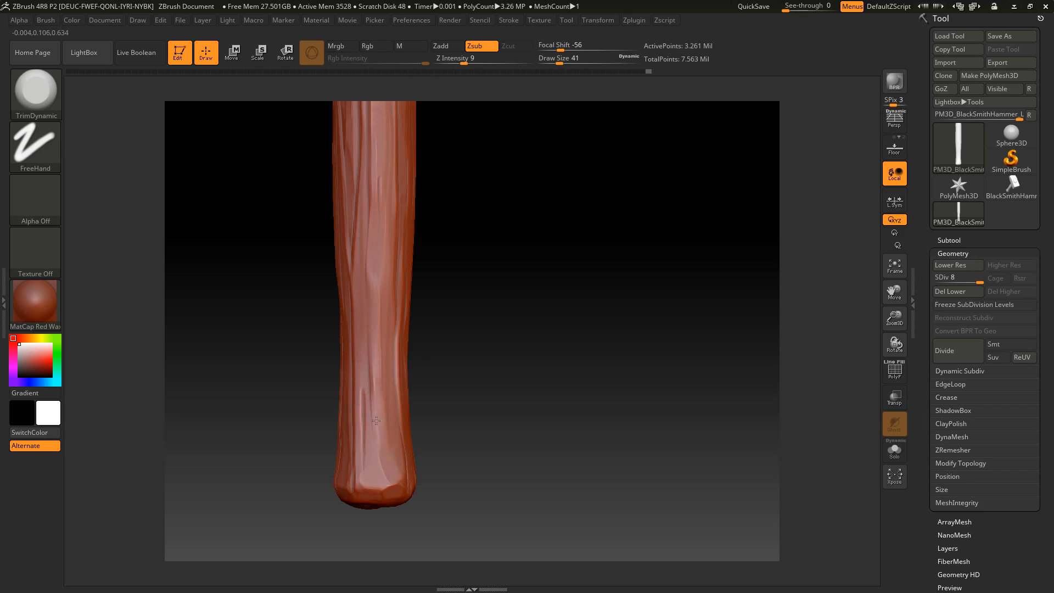
Soften the grain ridges on the remaining side of the handle, from the mid-section up to the top edge
left_click_drag(494, 242, 493, 433, "alt")
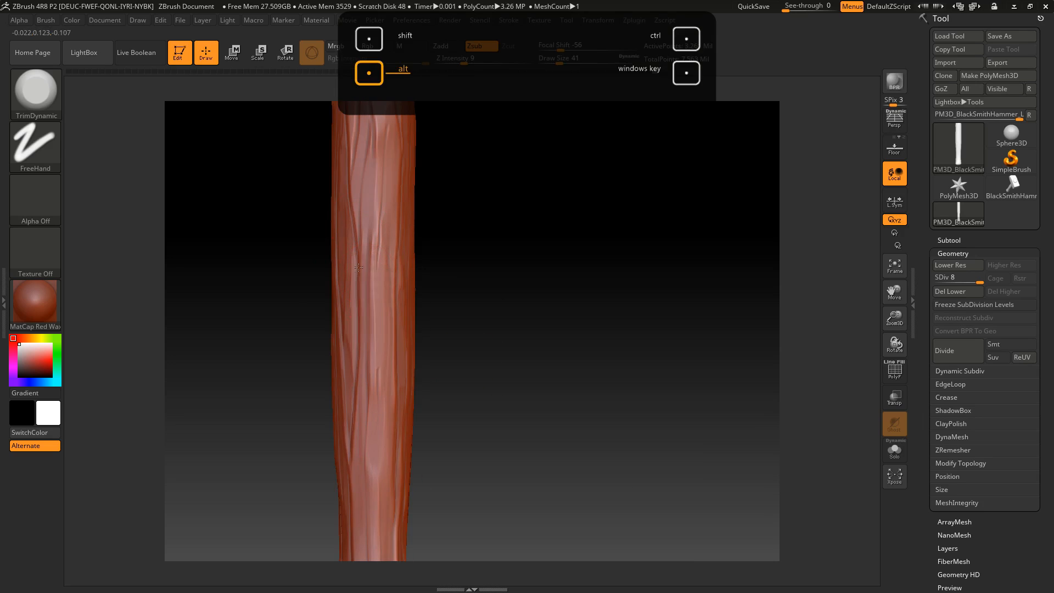
left_click_drag(464, 221, 456, 335, "alt")
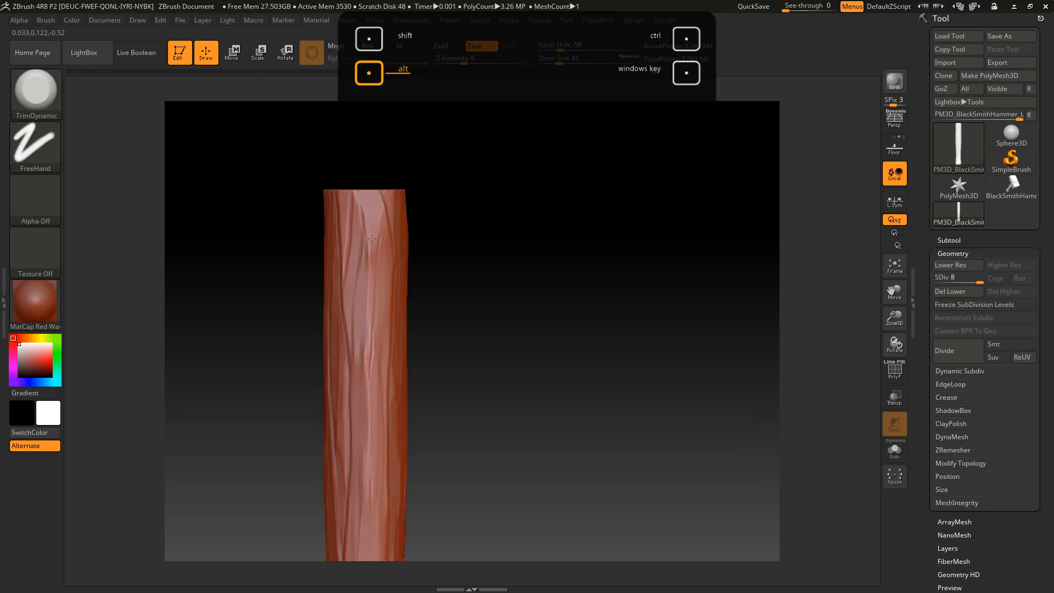
left_click_drag(554, 299, 407, 315)
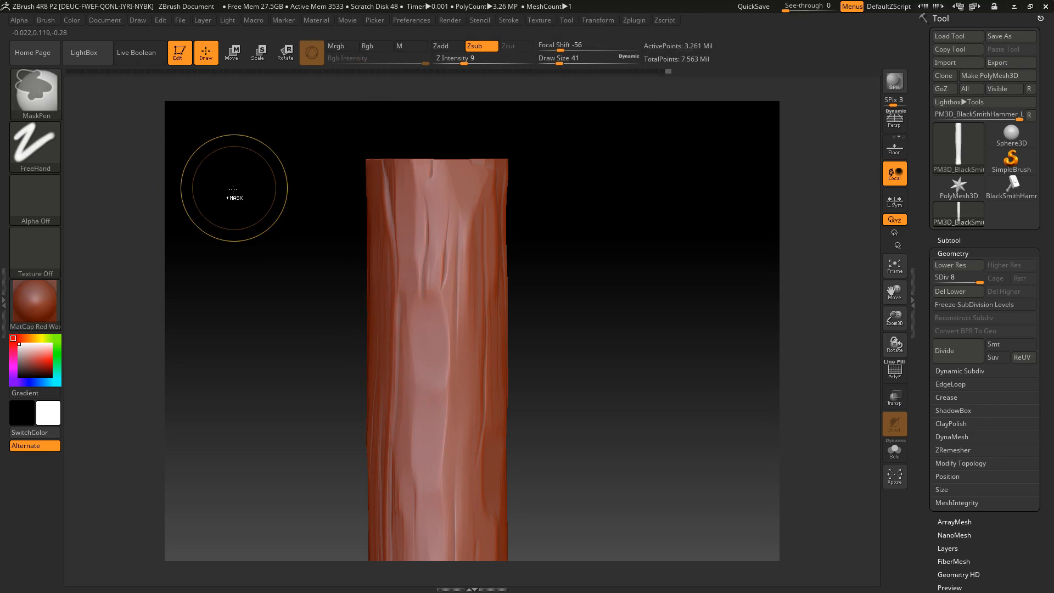
left_click_drag(590, 257, 608, 230)
left_click_drag(647, 312, 631, 235, "alt")
left_click_drag(654, 271, 599, 270, "shift")
Trim the grain ridges around the handle's lower end side by side, finishing with the whole handle in view
left_click_drag(546, 454, 450, 475, "alt")
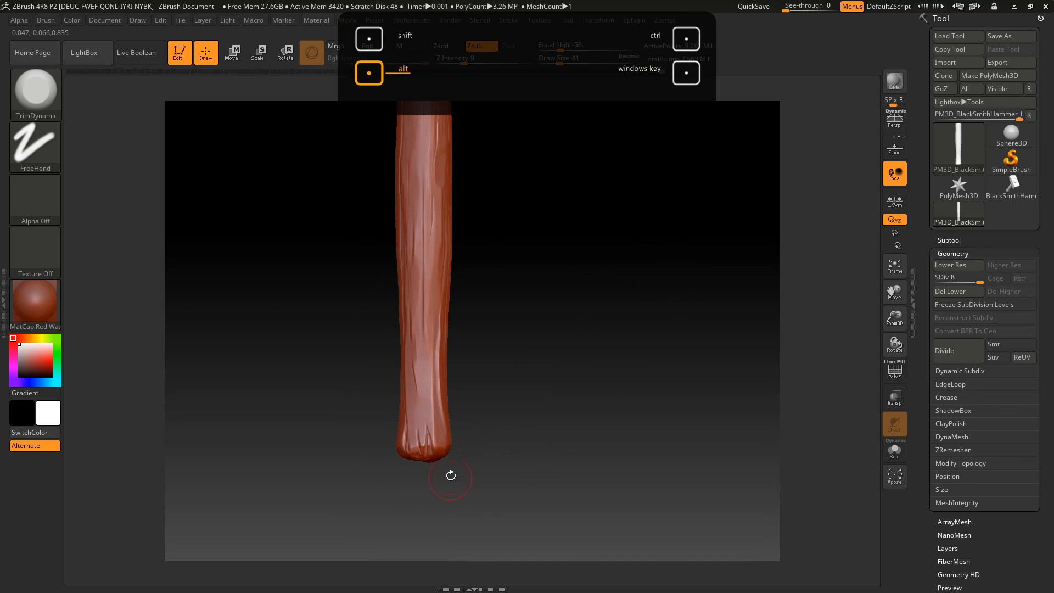
left_click_drag(506, 442, 479, 450)
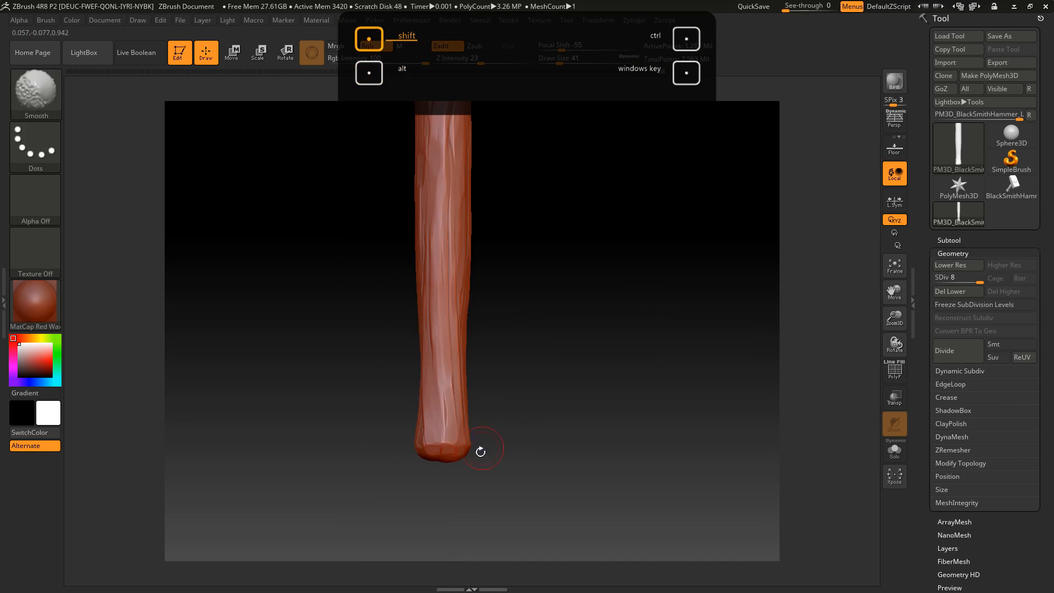
left_click_drag(521, 407, 534, 404)
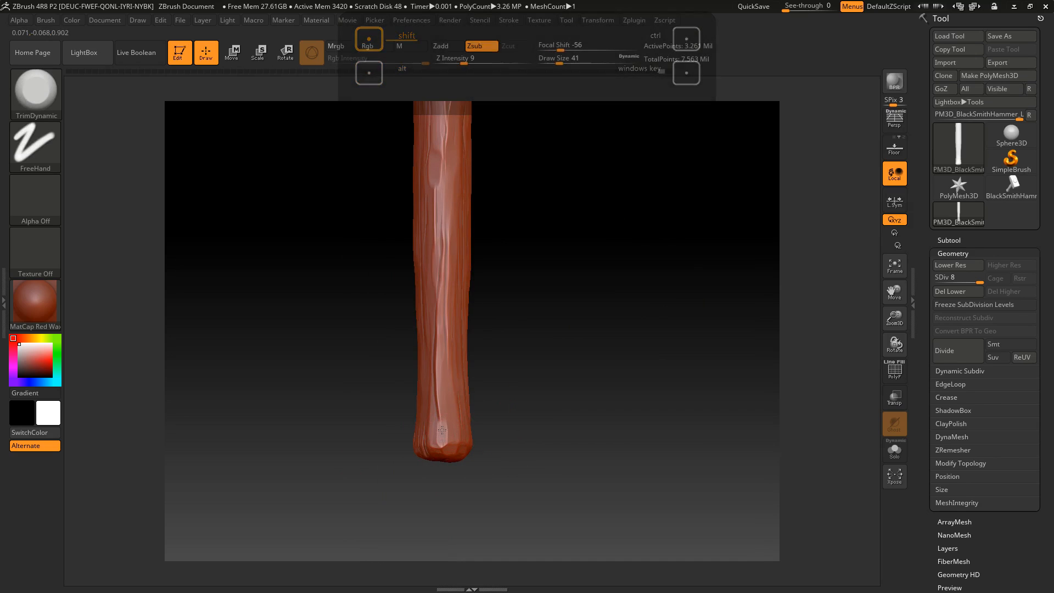
left_click_drag(497, 399, 528, 246)
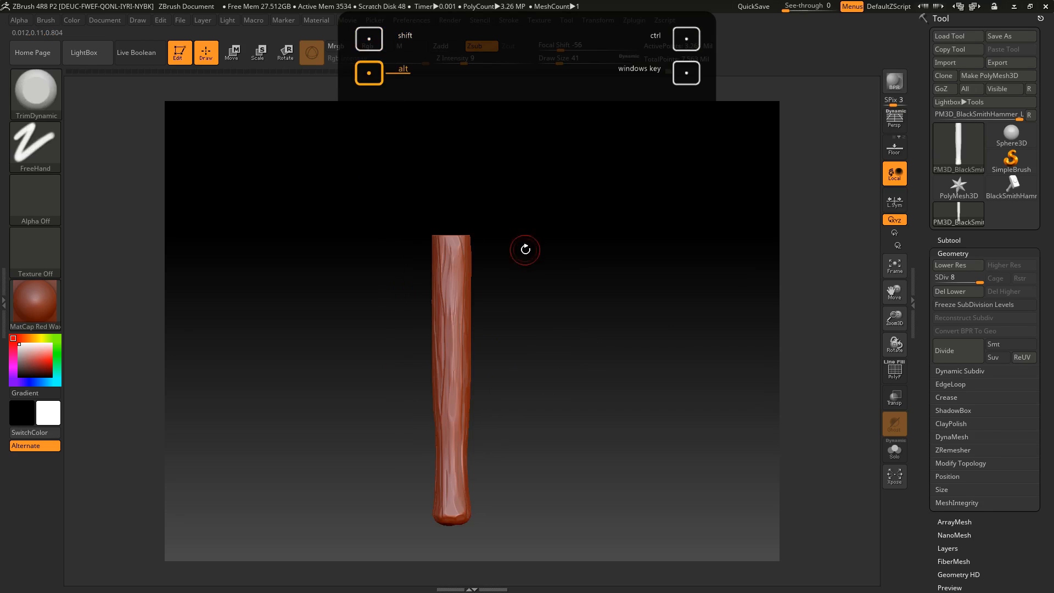
Unhide the whole hammer, make the head the active part and isolate it for close-up edge work
left_click(625, 371, "ctrl+shift")
left_click_drag(620, 372, 606, 391)
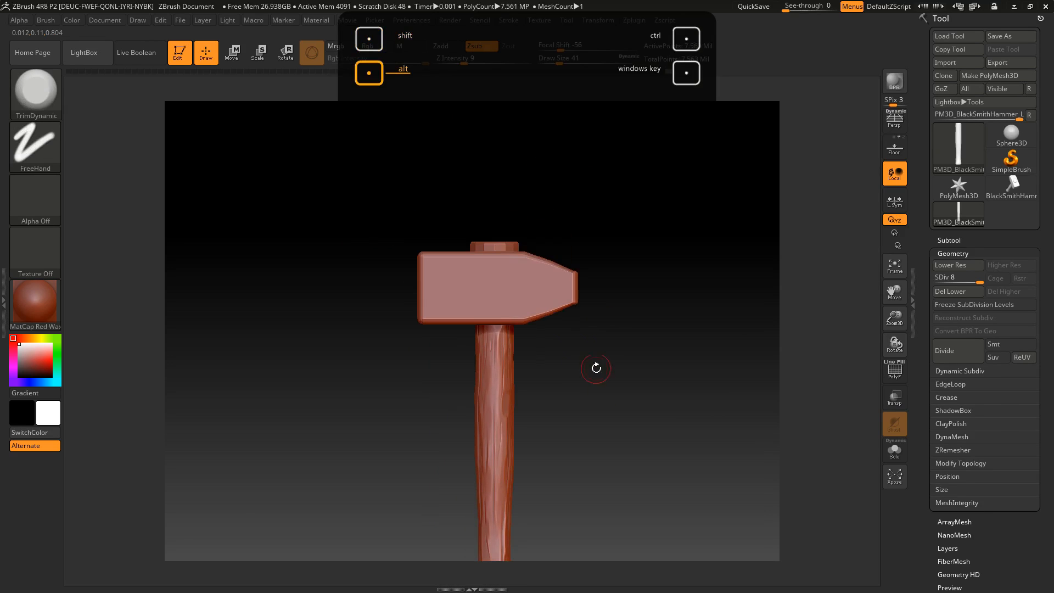
left_click(539, 292, "ctrl+shift")
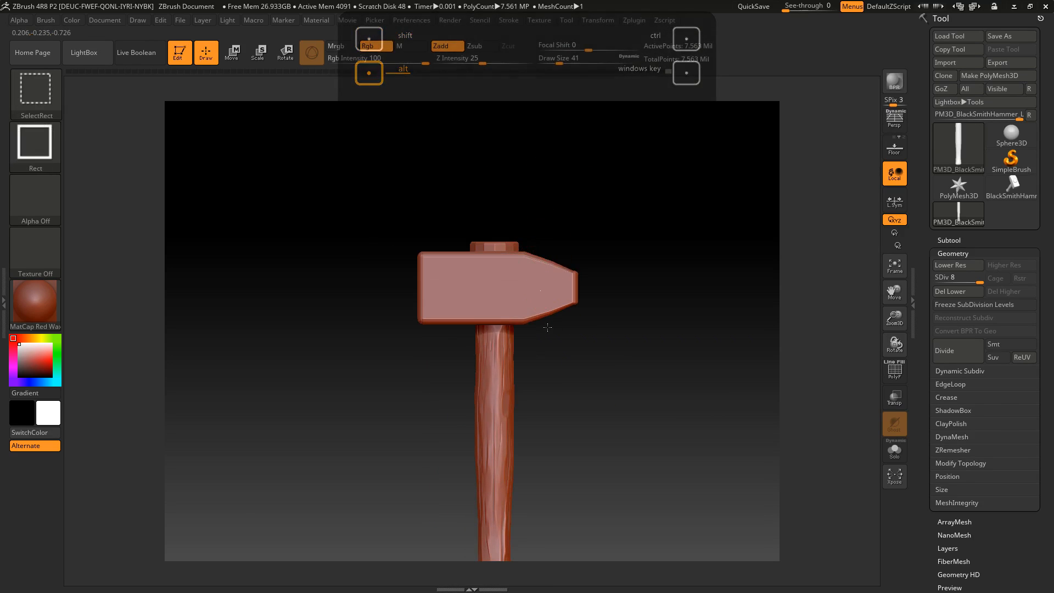
left_click_drag(580, 141, 616, 198)
left_click_drag(617, 198, 698, 238, "alt")
left_click_drag(567, 183, 609, 198)
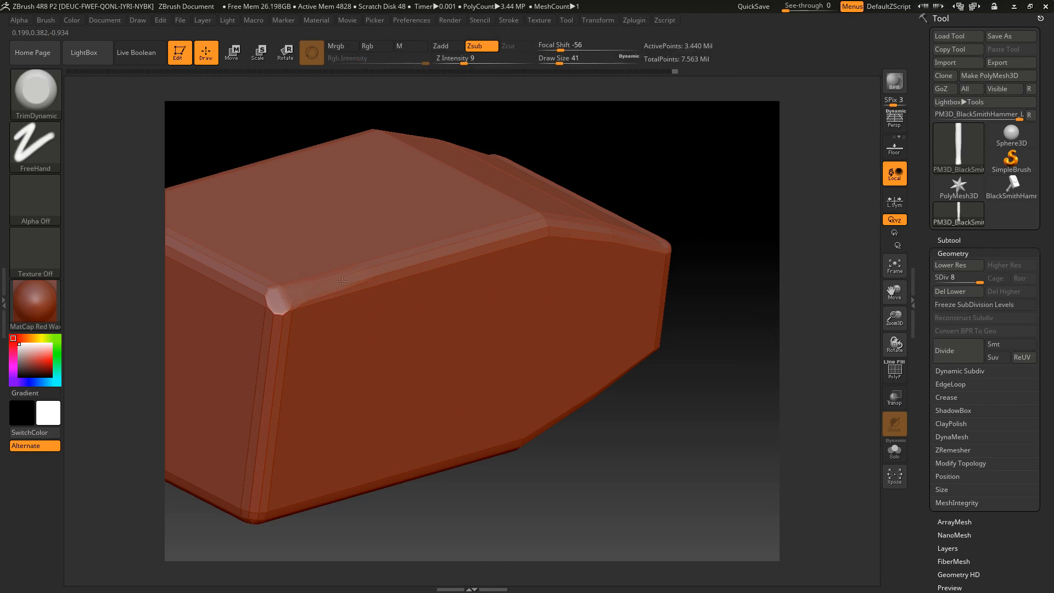
Set the draw size to 59 and Z intensity to 33, and chisel the long side edge of the hammer head with TrimDynamic
left_click(564, 61)
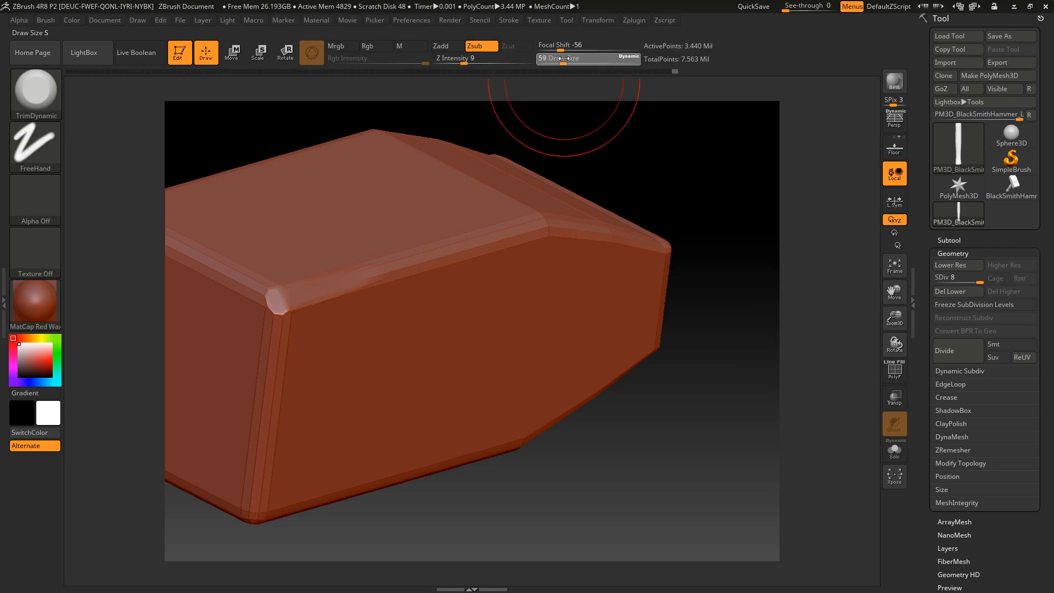
left_click(489, 61)
left_click_drag(346, 277, 385, 275)
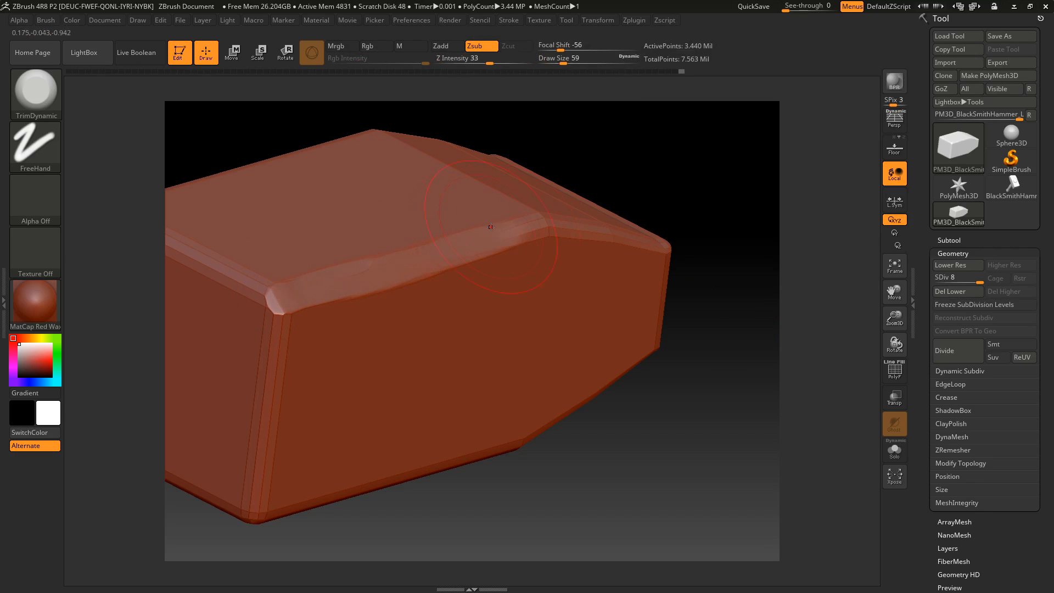
left_click_drag(513, 244, 550, 230)
right_click_drag(554, 200, 513, 216)
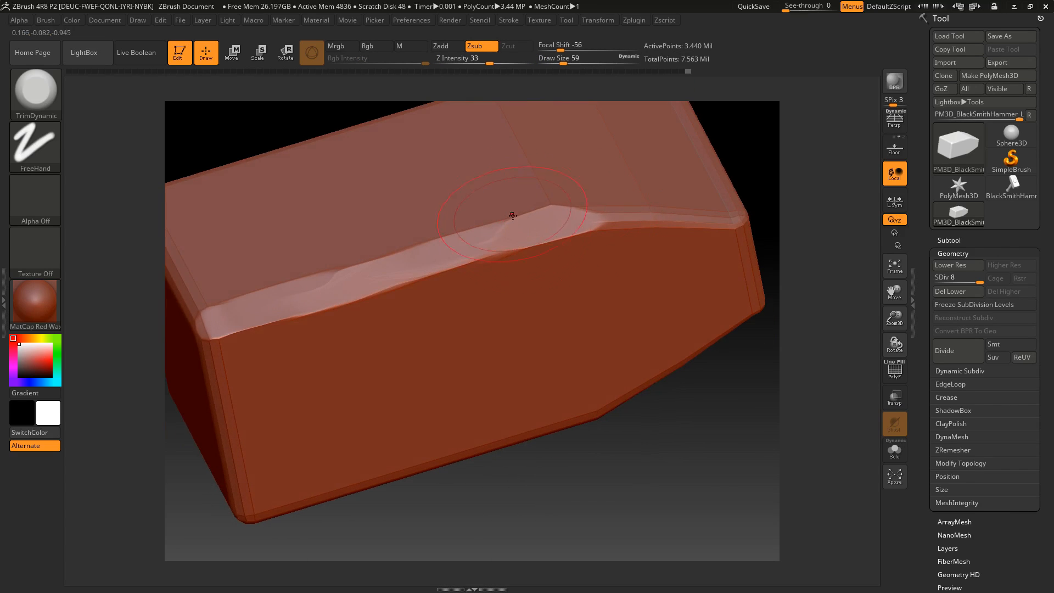
left_click_drag(601, 222, 720, 231)
left_click_drag(667, 423, 650, 467)
key("ctrl+z")
key("ctrl+z")
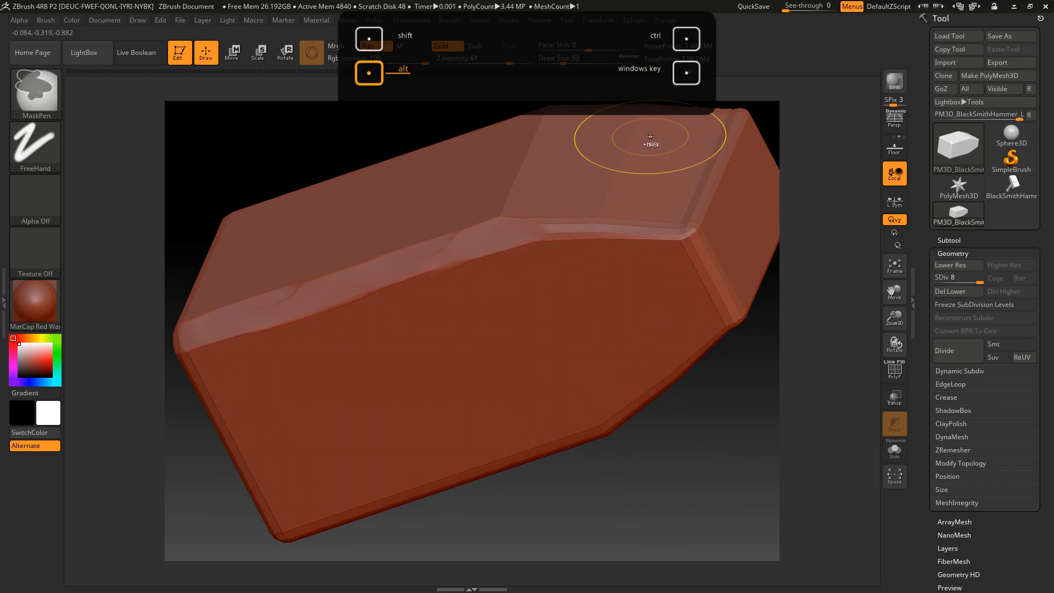
Set the draw size to 44 and trim the edge along the head's taper, including the corner at the narrow end
left_click_drag(560, 58, 557, 58)
left_click_drag(536, 227, 691, 236)
left_click_drag(698, 443, 642, 462, "alt")
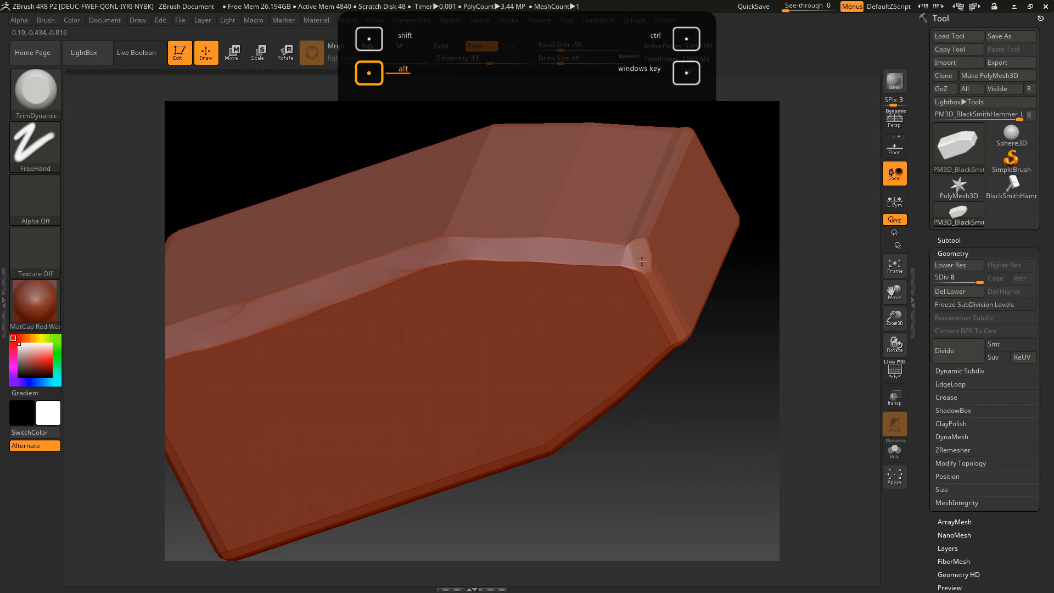
left_click_drag(674, 332, 658, 151)
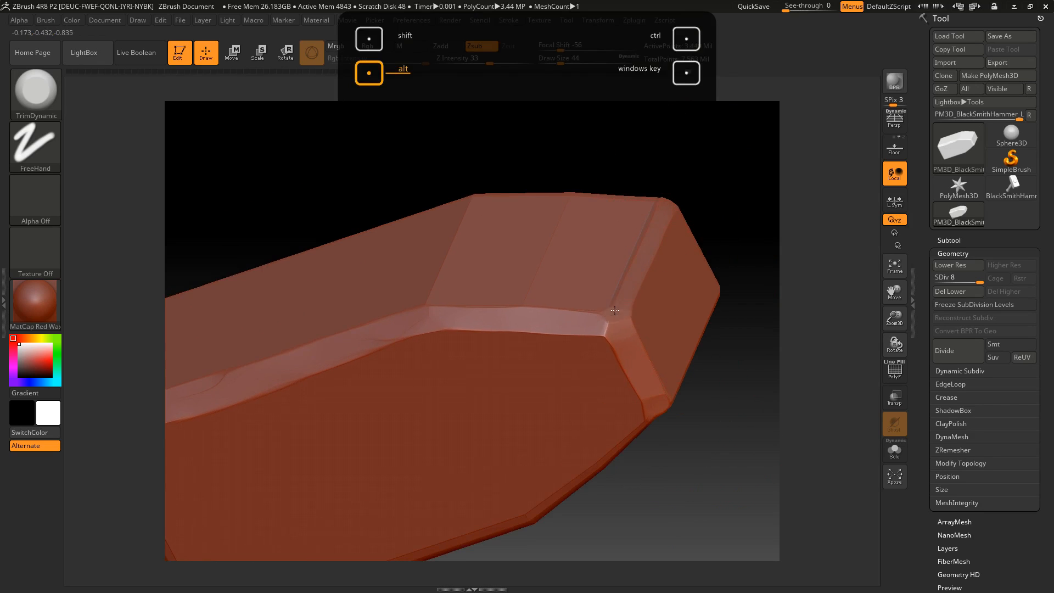
Trim the bordering edges of the head's narrow end face with TrimDynamic, turning the head between strokes
left_click_drag(708, 461, 571, 505)
left_click_drag(610, 226, 680, 279, "alt")
left_click_drag(583, 465, 510, 439)
left_click_drag(678, 286, 563, 480)
left_click_drag(410, 531, 497, 486)
left_click_drag(497, 430, 571, 468)
mouse_move(676, 216)
left_mouse_down()
mouse_move(703, 240)
mouse_move(452, 299)
mouse_move(594, 377)
left_mouse_up()
Bevel the next edges and the corner where the tapered faces meet the head's narrow end
left_click_drag(581, 175, 619, 254, "alt")
mouse_move(454, 347)
left_mouse_down("alt")
mouse_move(458, 359)
mouse_move(372, 274)
left_mouse_up("alt")
left_click_drag(598, 199, 686, 229, "alt")
left_click_drag(340, 188, 439, 291, "alt")
mouse_move(677, 189)
left_mouse_down()
mouse_move(678, 127)
mouse_move(604, 198)
left_mouse_up()
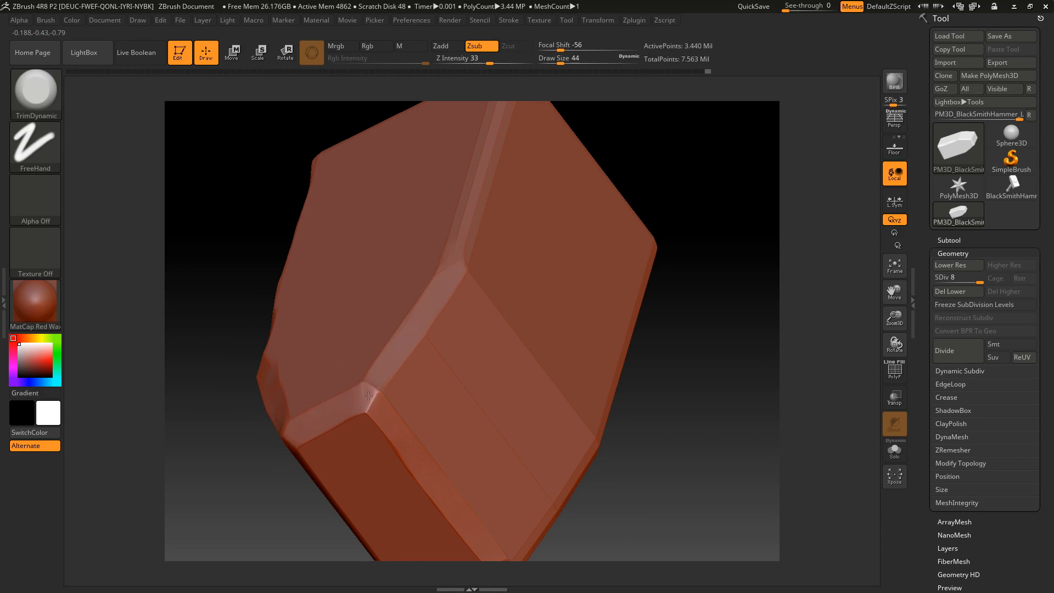
mouse_move(359, 396)
left_mouse_down()
mouse_move(386, 421)
mouse_move(371, 400)
left_mouse_up()
Trim the edge between the head's narrow end face and the adjoining sloped face
left_click_drag(659, 435, 349, 367)
left_click_drag(662, 440, 629, 242, "alt")
left_click_drag(628, 242, 527, 274)
mouse_move(421, 389)
left_mouse_down()
mouse_move(400, 398)
mouse_move(528, 386)
left_mouse_up()
left_click_drag(388, 357, 352, 299)
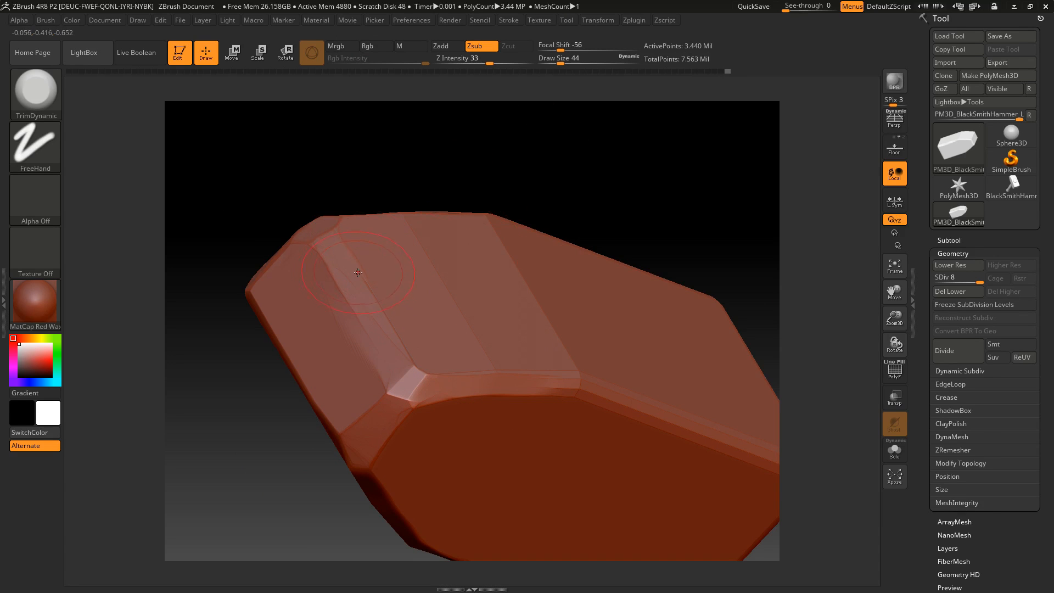
Flatten the corner at the narrow end and trim the taper's edge on the opposite side of the head
left_click_drag(423, 176, 438, 424)
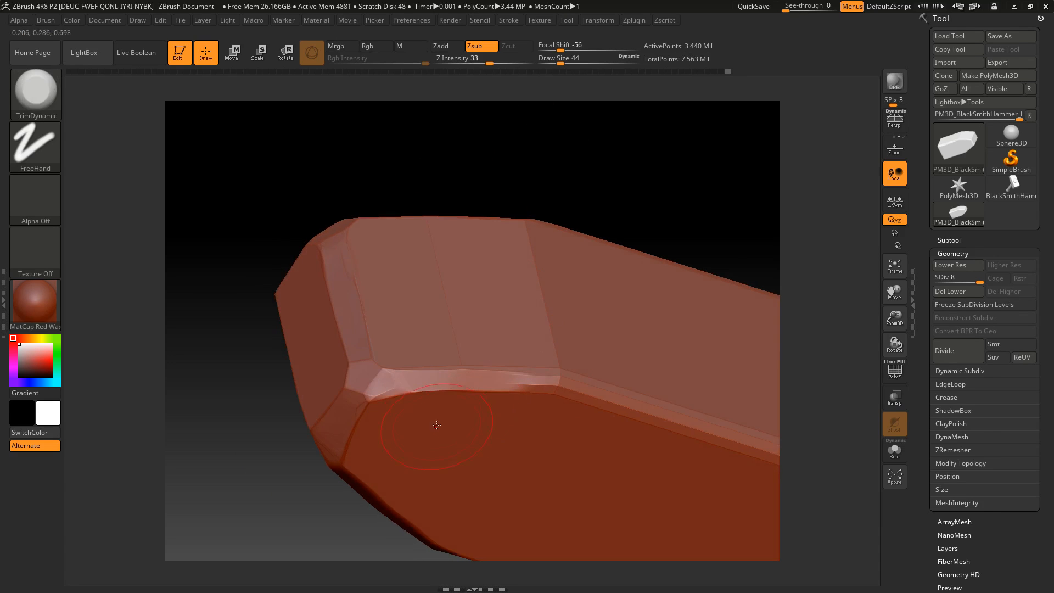
left_click_drag(390, 386, 568, 382)
left_click_drag(710, 172, 461, 141, "alt")
left_click_drag(662, 182, 588, 191)
left_click_drag(381, 384, 469, 389)
left_click_drag(648, 154, 566, 145, "alt")
mouse_move(365, 375)
left_mouse_down()
mouse_move(475, 393)
mouse_move(625, 444)
left_mouse_up()
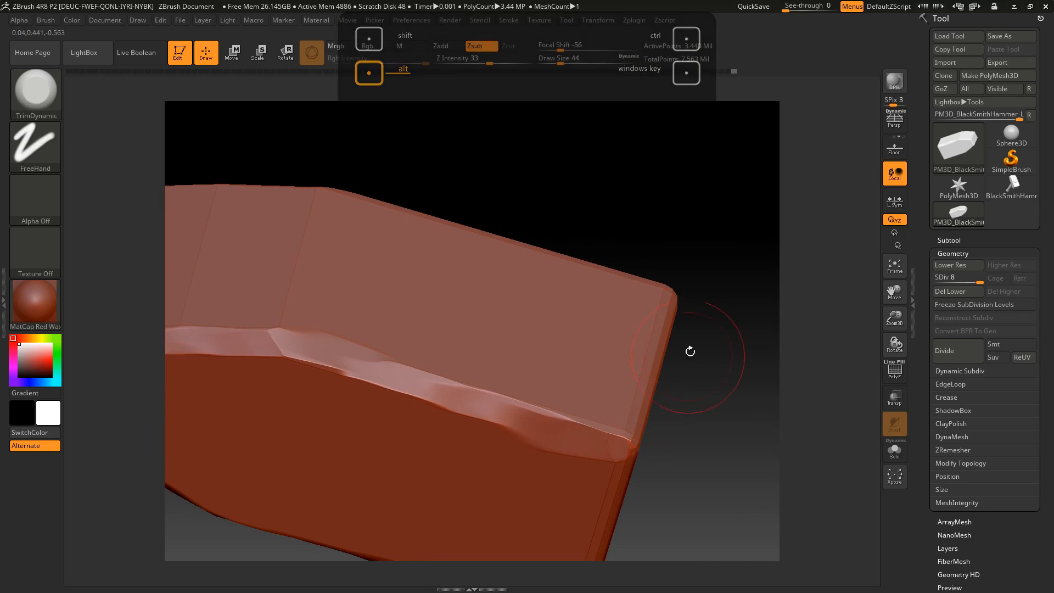
key("ctrl+z")
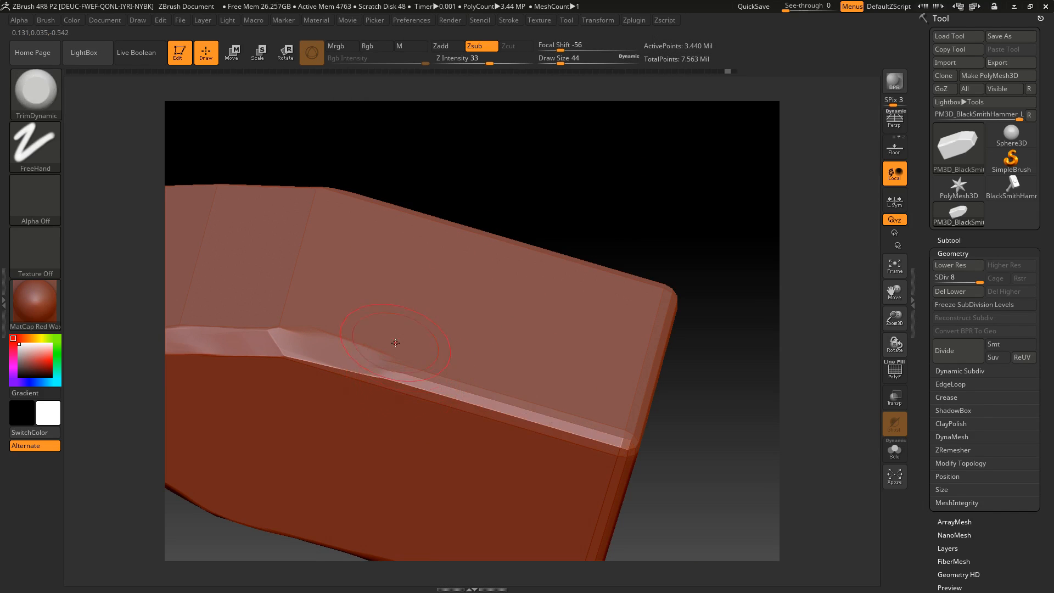
Trim the long edge running from the taper to the wide end, and bevel the adjoining edge of the striking face
left_click_drag(381, 364, 446, 390)
left_click_drag(719, 206, 659, 200, "alt")
left_click_drag(383, 383, 575, 440)
left_click_drag(691, 252, 615, 258)
left_click_drag(617, 297, 453, 461)
left_click_drag(374, 463, 420, 483)
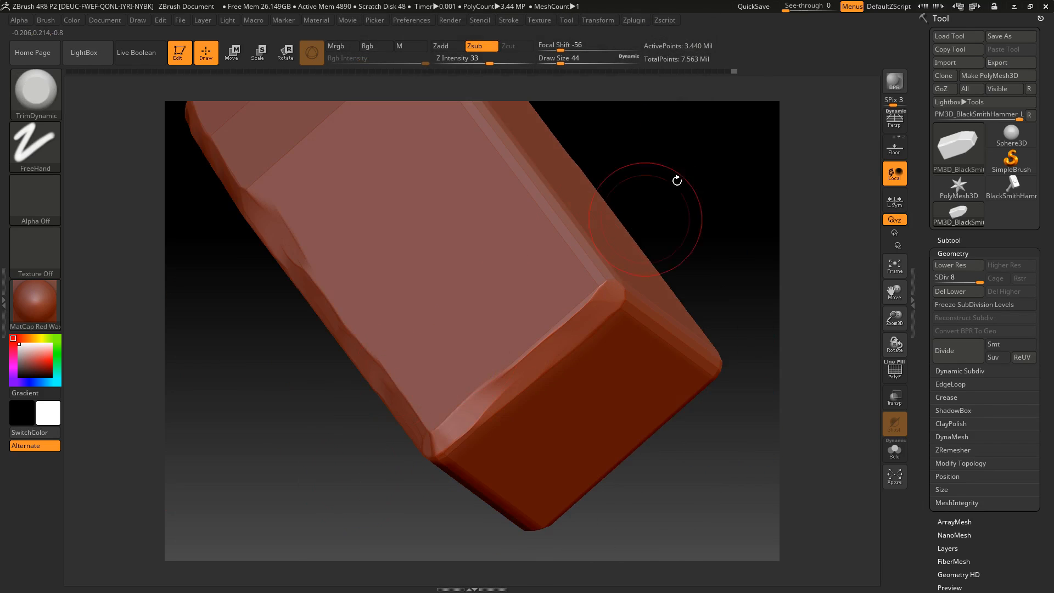
left_click_drag(677, 181, 542, 239, "alt")
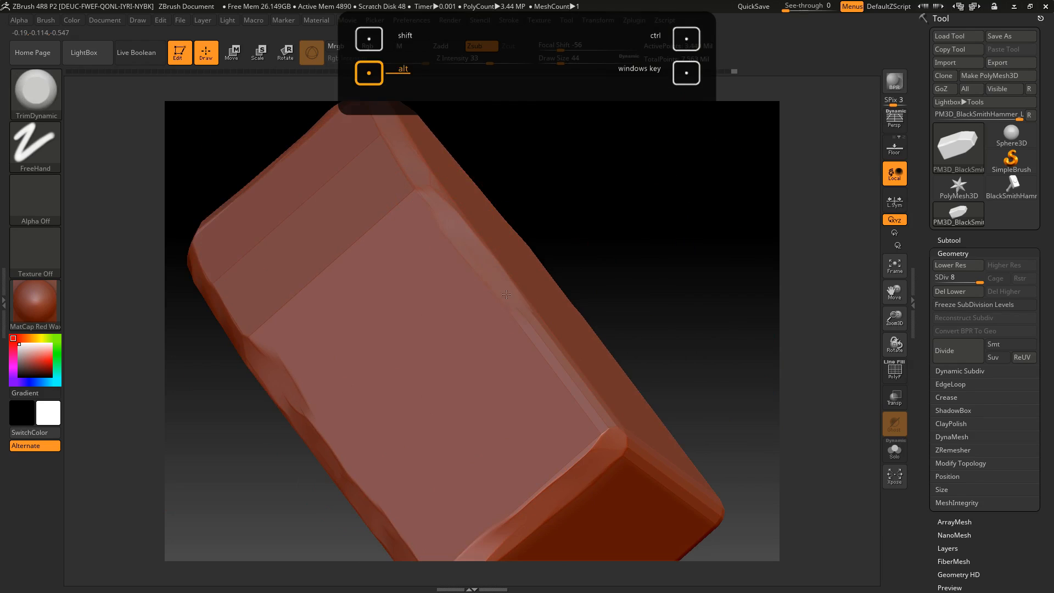
left_click_drag(665, 296, 597, 263, "alt")
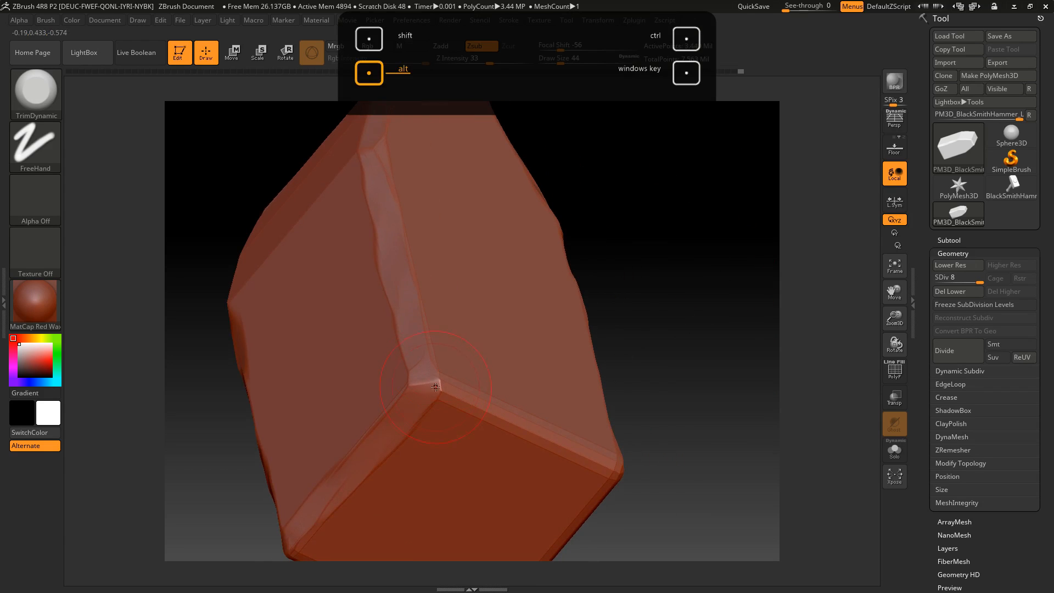
Flatten the corner of the wide striking face and trim the edges that meet there with TrimDynamic
left_click_drag(435, 387, 519, 416, "alt")
left_click_drag(417, 381, 439, 395)
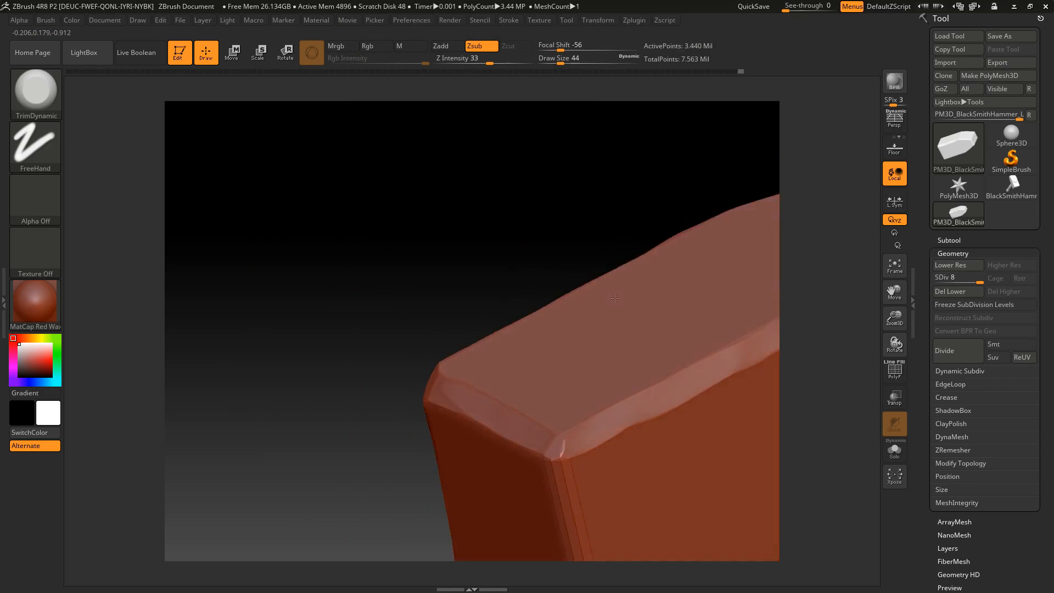
left_click_drag(615, 298, 592, 299)
left_click_drag(522, 434, 528, 445)
mouse_move(343, 351)
left_mouse_down()
mouse_move(313, 303)
mouse_move(363, 366)
mouse_move(380, 366)
left_mouse_up()
left_click_drag(438, 303, 486, 497, "alt")
left_click_drag(280, 429, 373, 341)
Bevel the remaining edges around the wide striking face and turn the head to a flat side view
left_click_drag(554, 346, 639, 236, "alt")
left_click_drag(572, 358, 583, 337, "alt")
left_click_drag(544, 387, 451, 475, "alt")
mouse_move(296, 466)
left_mouse_down()
mouse_move(368, 503)
mouse_move(420, 500)
mouse_move(485, 455)
left_mouse_up()
left_click_drag(644, 298, 599, 284, "shift")
left_click_drag(595, 346, 580, 288)
left_click_drag(655, 219, 578, 292)
left_click_drag(709, 181, 664, 200)
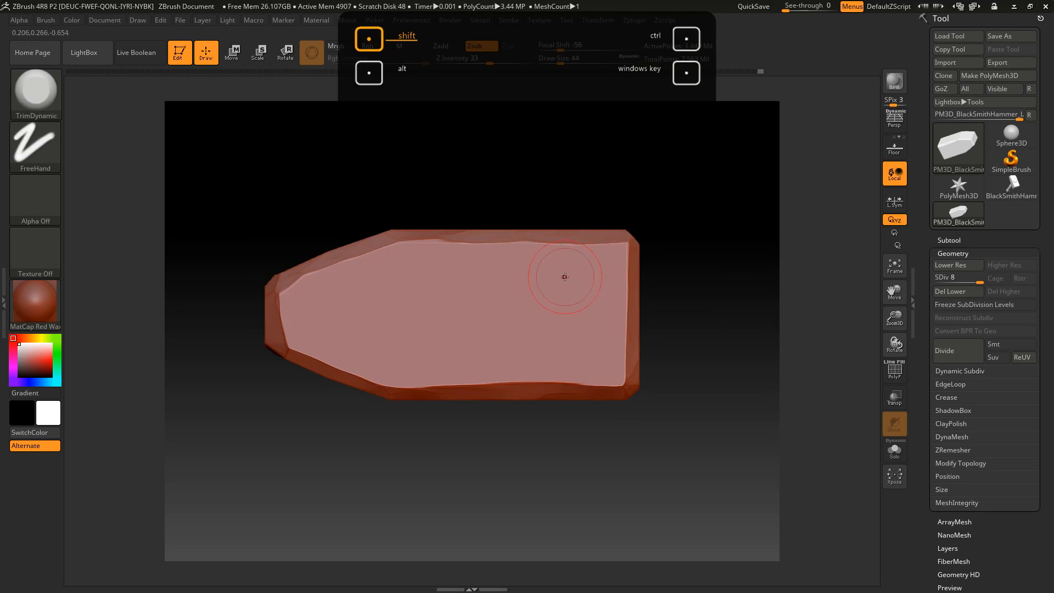
Switch to the Standard brush and give it the Color Spray stroke
left_click(48, 81)
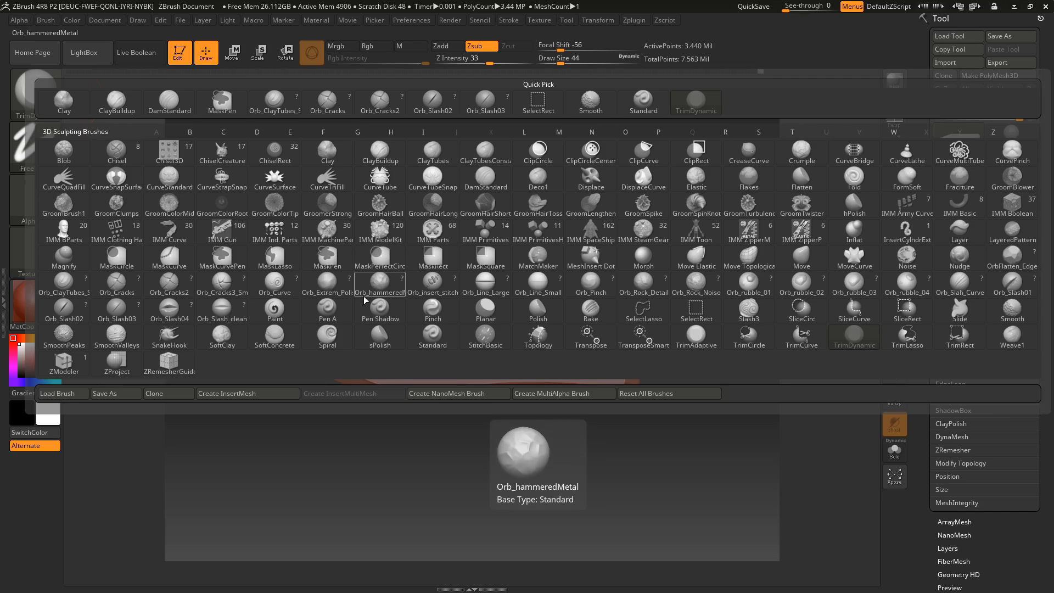
left_click(378, 291)
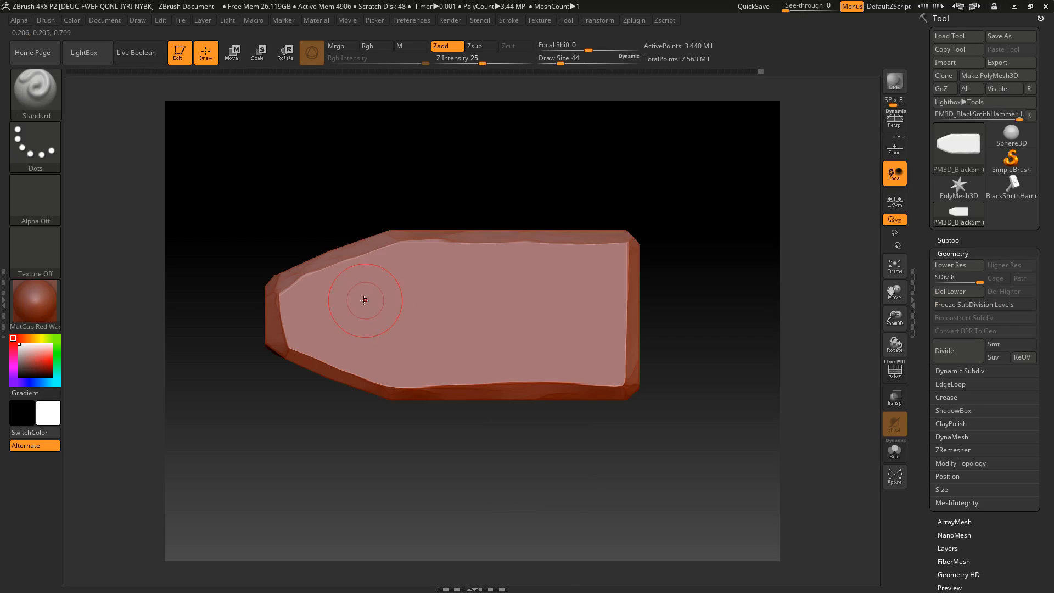
left_click(46, 166)
left_click(57, 200)
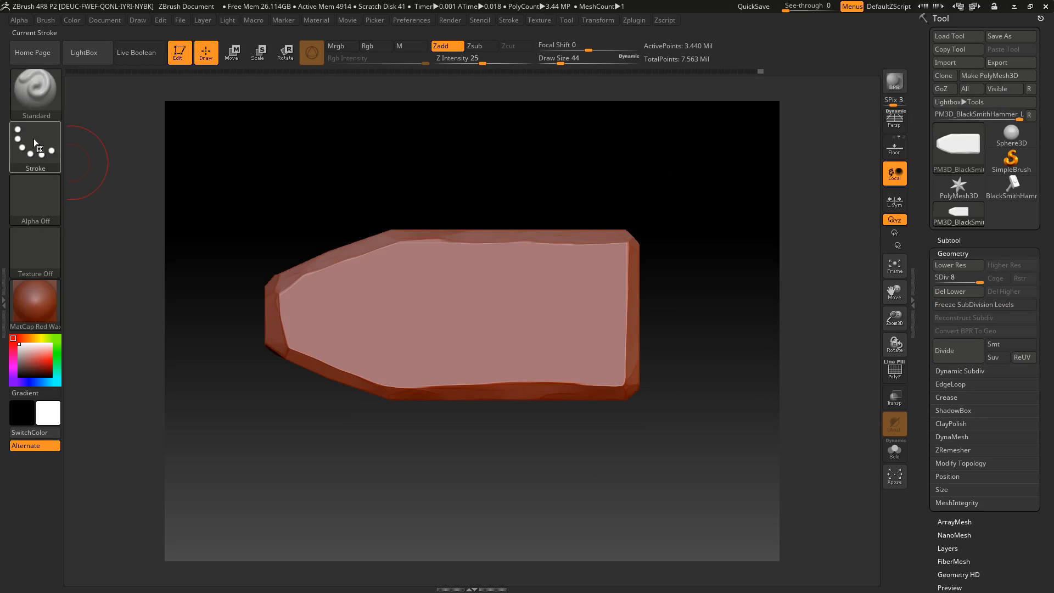
left_click(34, 140)
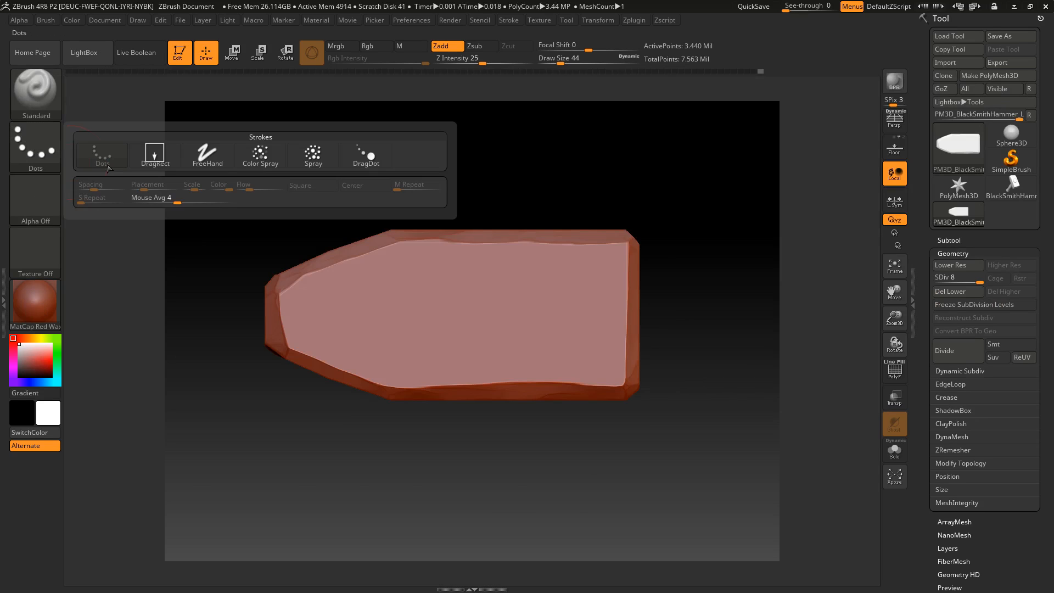
left_click(43, 150)
left_click(258, 155)
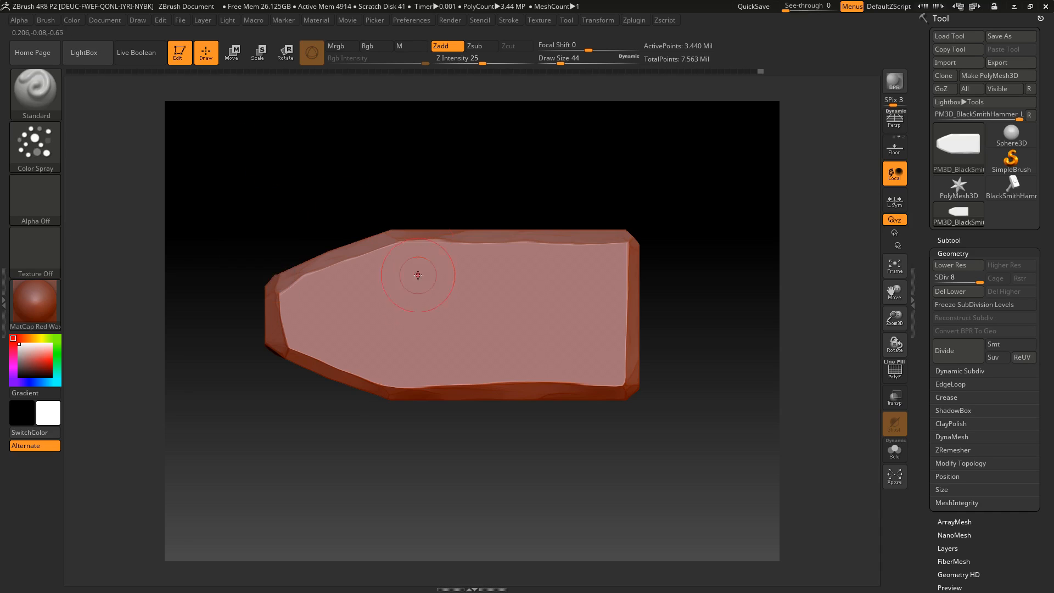
Undo the heavy test sprays, lower draw size to 25 and Z Intensity to 5, and spray subtle bumps over the side face
mouse_move(41, 154)
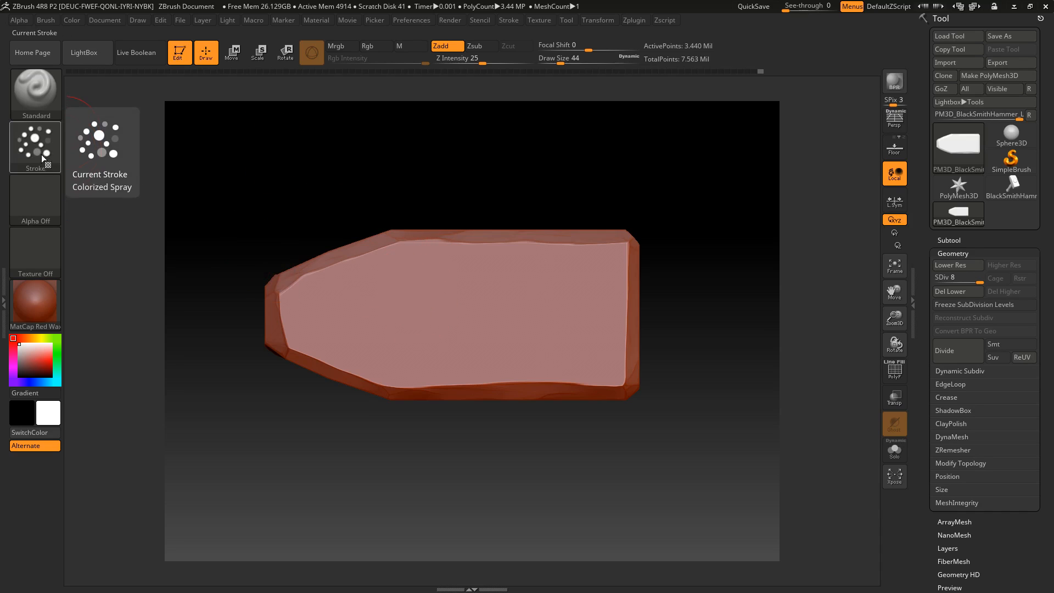
mouse_move(435, 305)
left_mouse_down()
mouse_move(450, 296)
mouse_move(538, 307)
mouse_move(435, 224)
left_mouse_up()
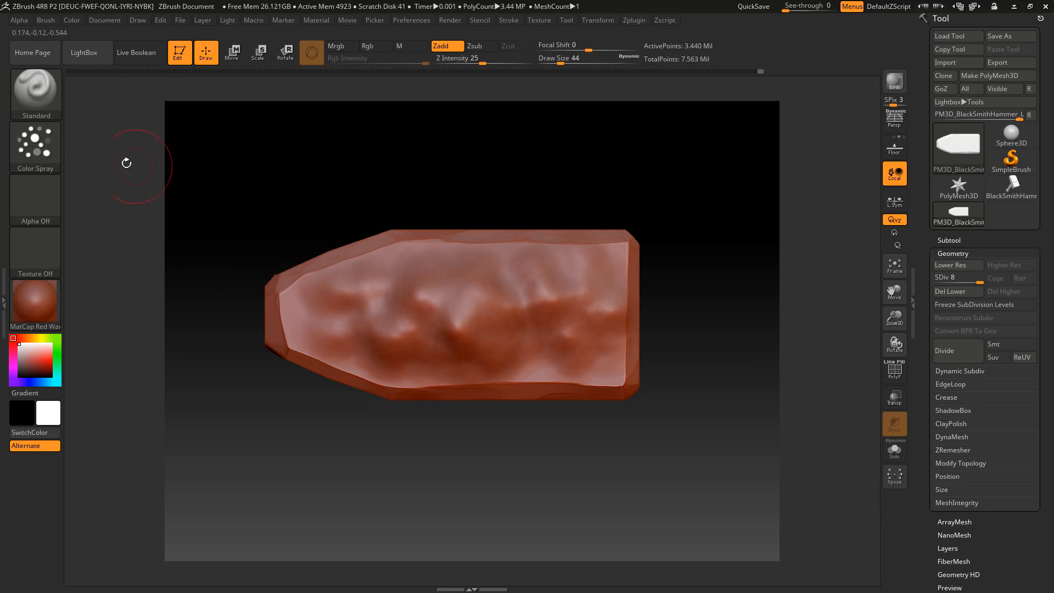
key("ctrl+z")
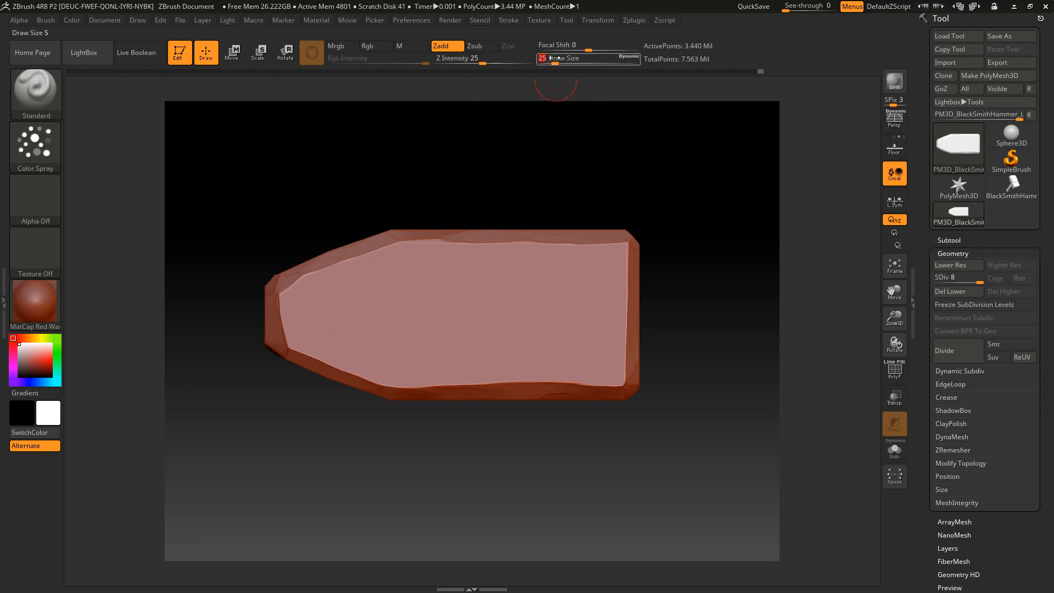
mouse_move(386, 302)
left_mouse_down()
mouse_move(346, 330)
mouse_move(312, 321)
left_mouse_up()
key("ctrl+z")
left_click(467, 59)
type("5")
key("ctrl+z")
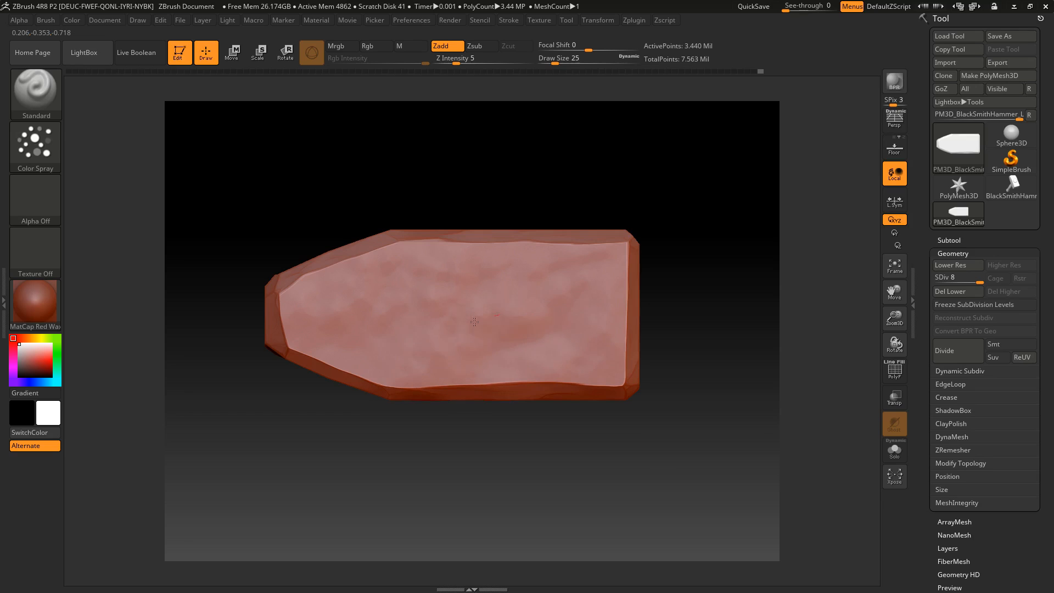
Spray the same subtle bumps over the taper's sloped faces, the adjoining long face and the opposite side face
mouse_move(564, 193)
left_mouse_down()
mouse_move(583, 157)
mouse_move(576, 136)
mouse_move(547, 189)
mouse_move(551, 249)
left_mouse_up()
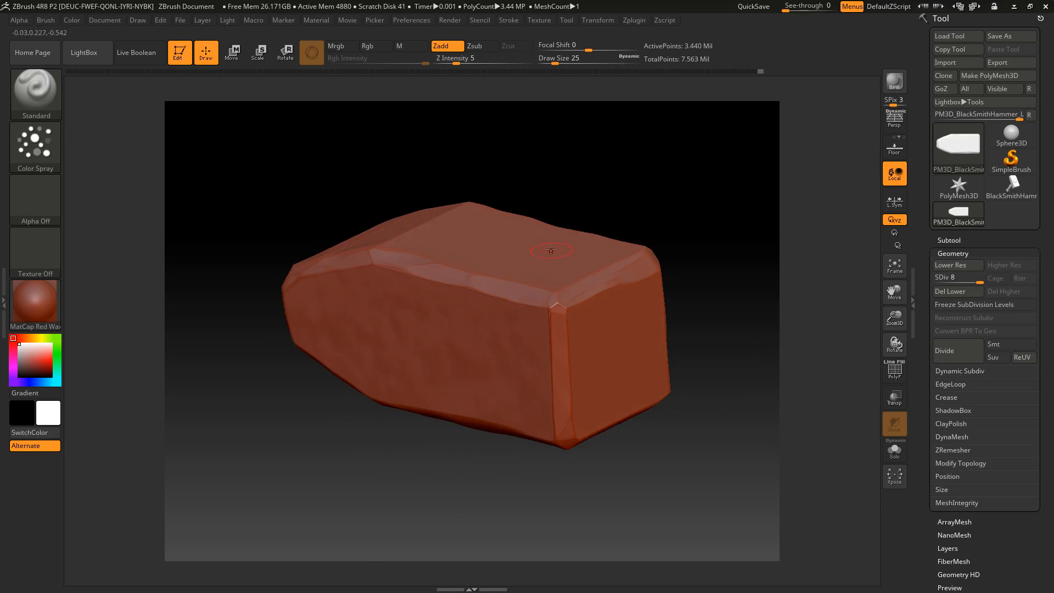
left_click_drag(604, 175, 548, 143)
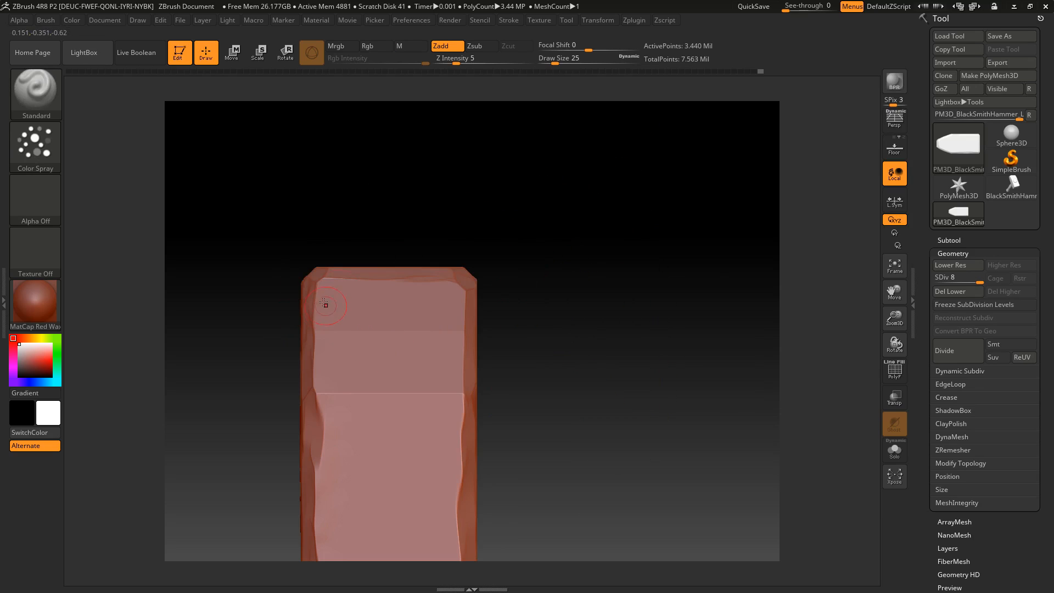
mouse_move(527, 260)
left_mouse_down()
mouse_move(545, 308)
mouse_move(371, 348)
left_mouse_up()
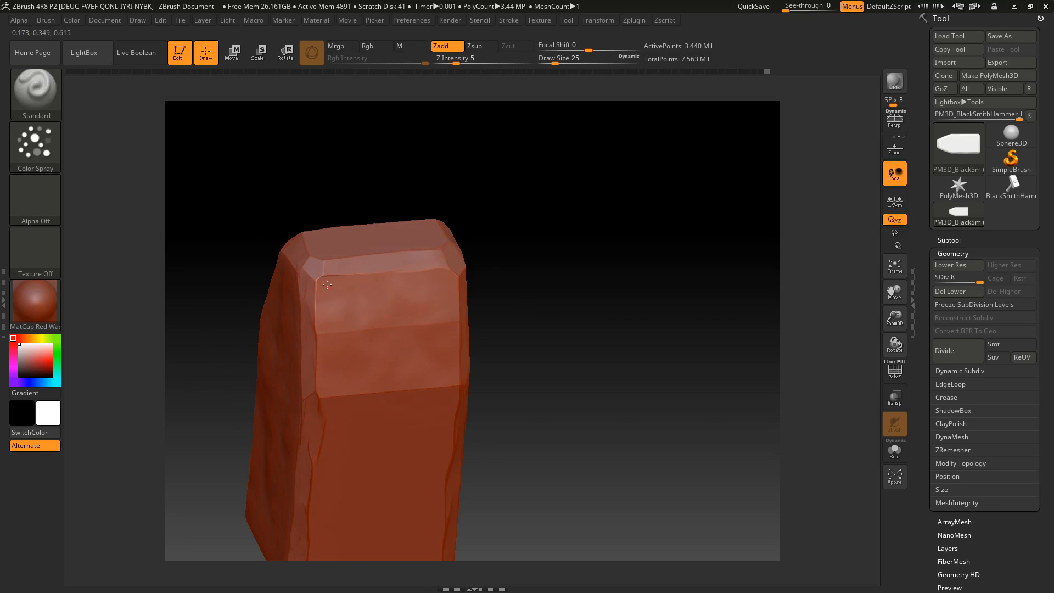
left_click_drag(598, 258, 601, 104)
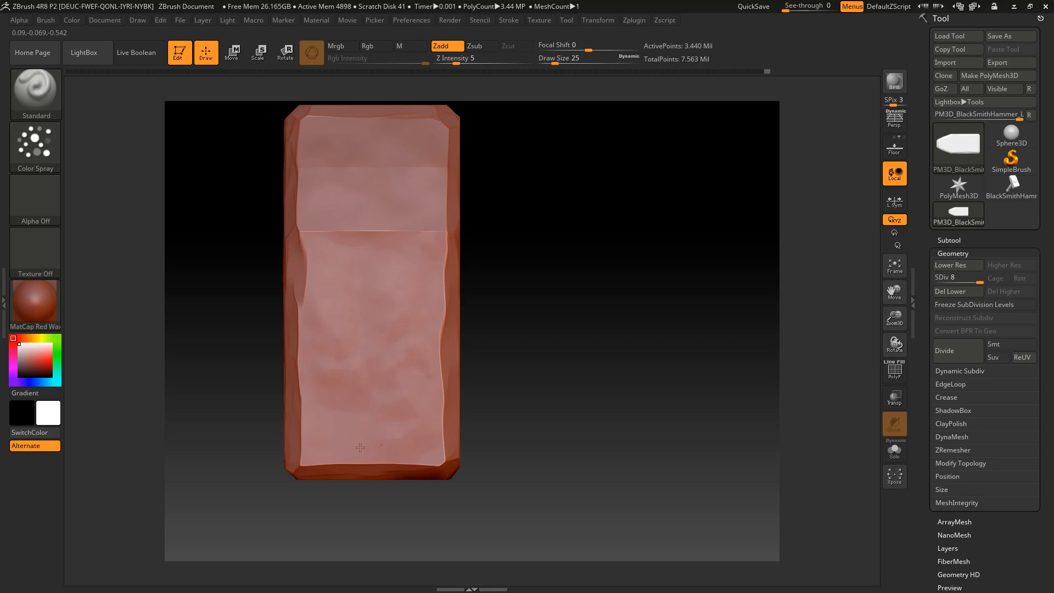
left_click_drag(478, 395, 607, 165)
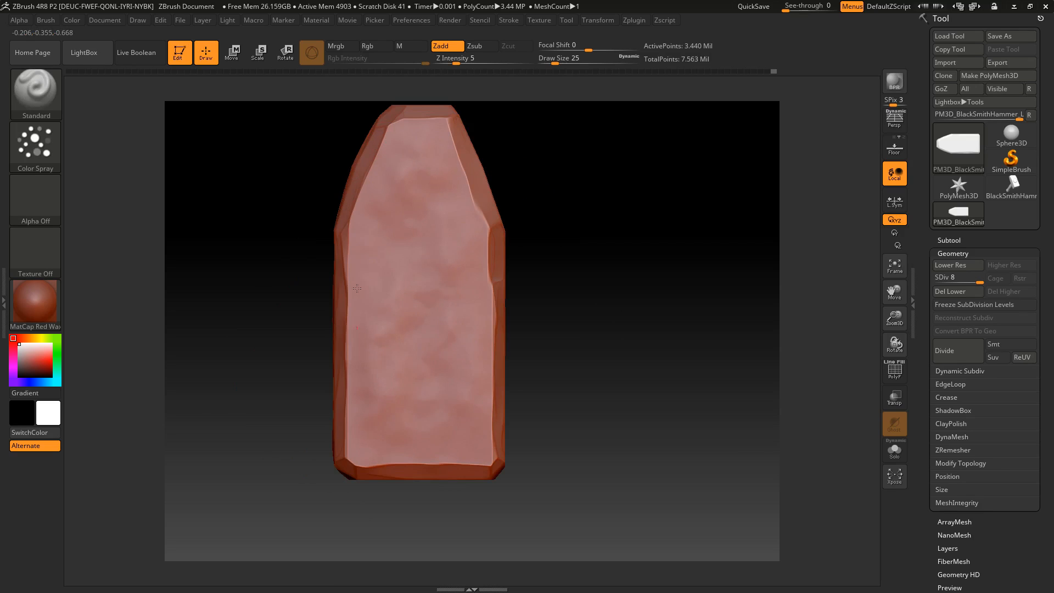
Spray subtle bumps over the striking face, the remaining long face with its taper, and the narrow end face
left_click_drag(620, 292, 471, 246)
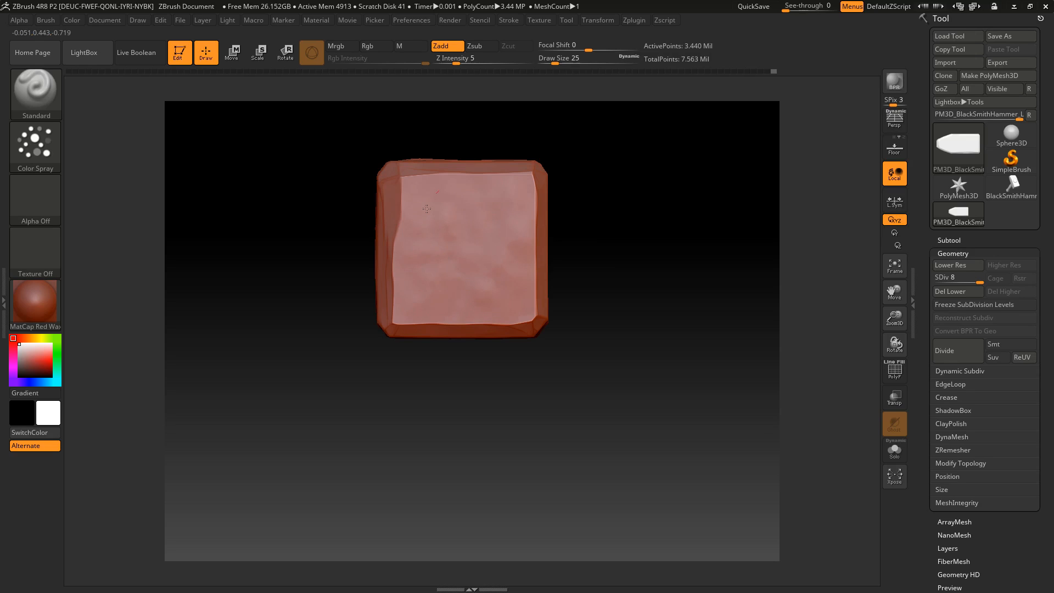
left_click_drag(630, 218, 468, 200)
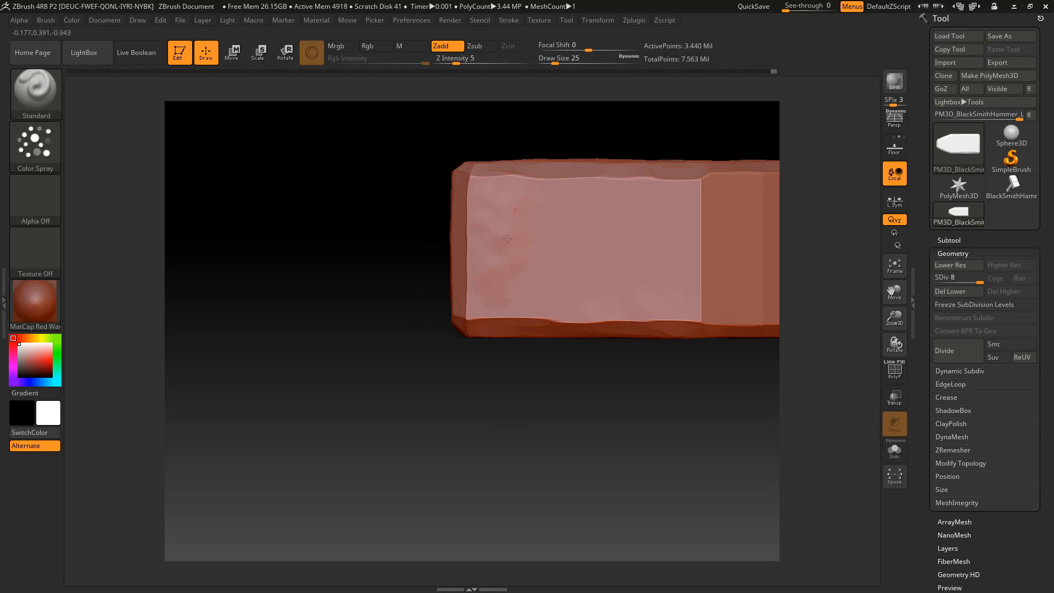
left_click_drag(616, 262, 663, 259)
right_click_drag(718, 237, 613, 246, "alt")
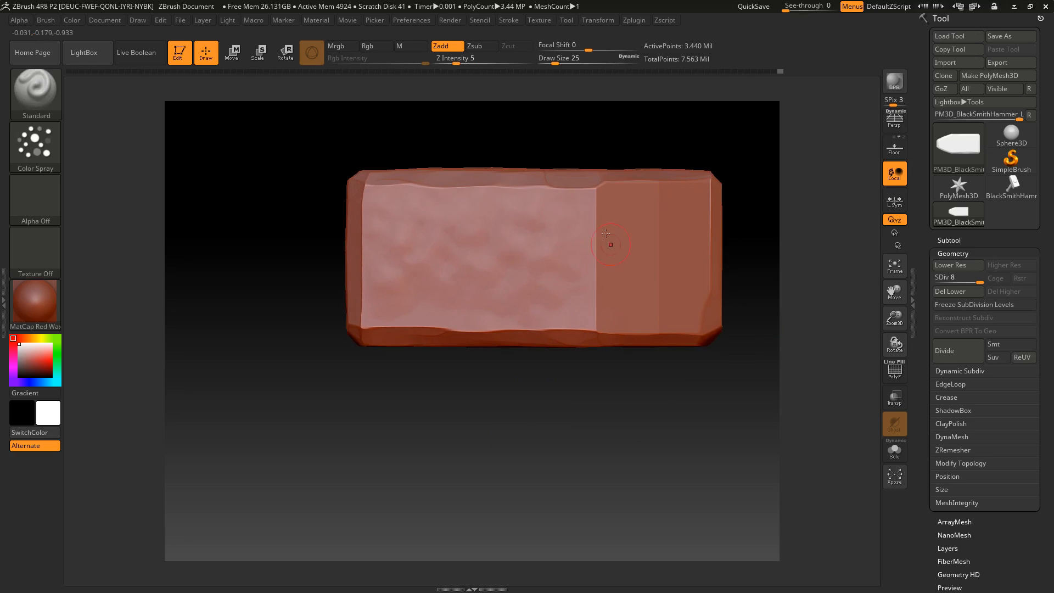
left_click_drag(653, 422, 671, 158)
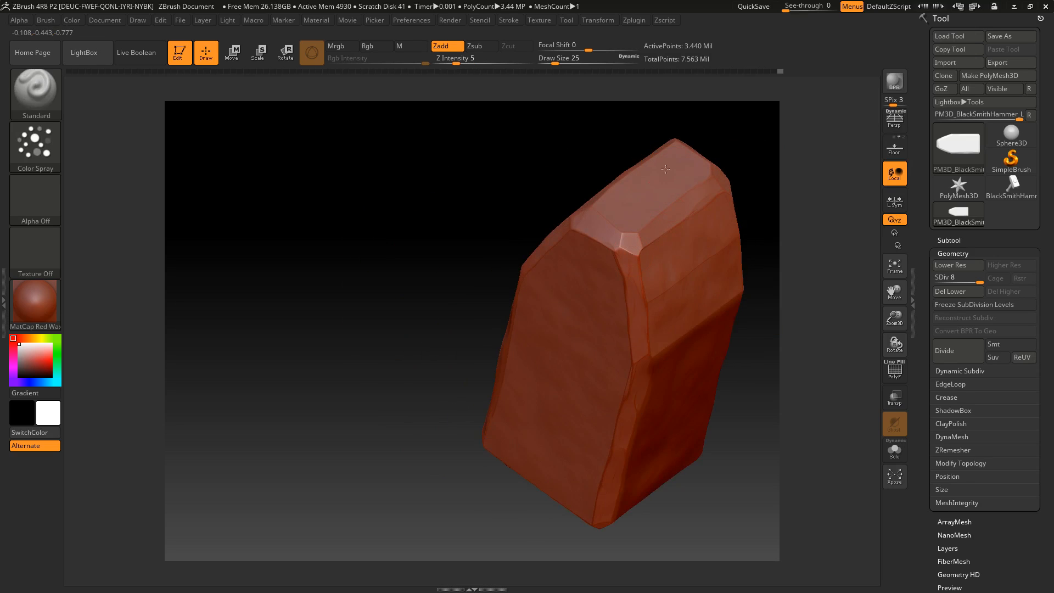
left_click_drag(598, 248, 622, 198)
Frame the head and switch to TrimDynamic with draw size 65 and Z Intensity 14
left_click_drag(381, 384, 441, 252)
key("f")
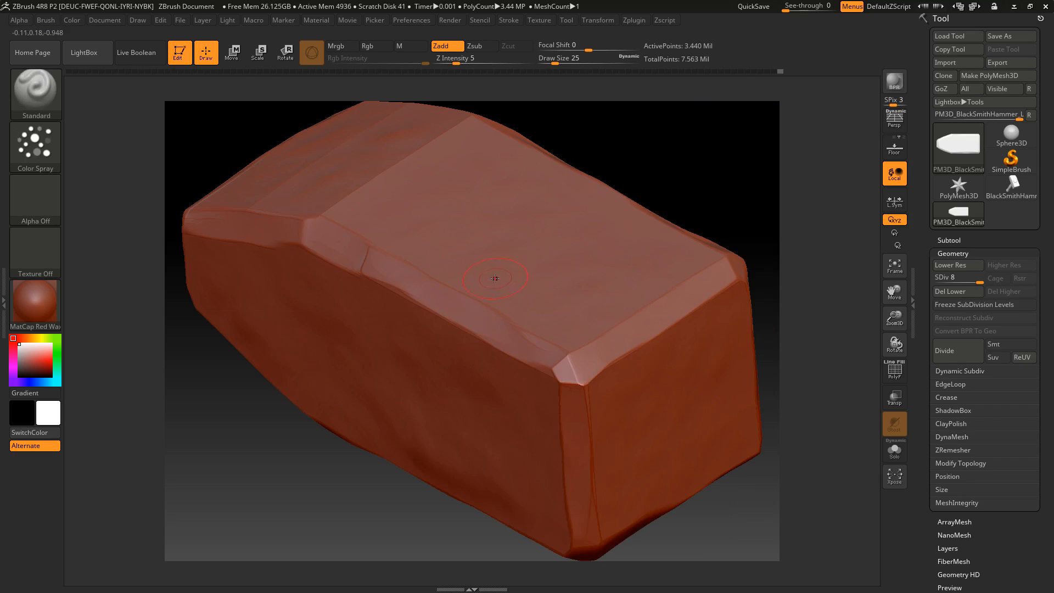
left_click_drag(677, 127, 717, 138)
mouse_move(567, 464)
left_mouse_down("alt")
mouse_move(569, 448)
mouse_move(608, 473)
left_mouse_up("alt")
left_click(41, 94)
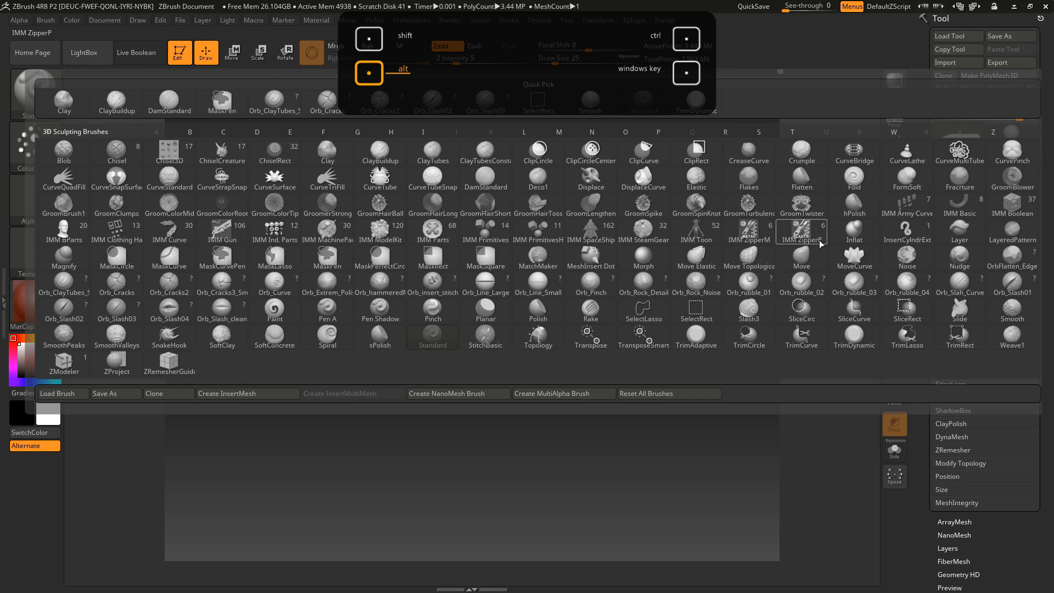
left_click(854, 334)
left_click(563, 59)
left_click(565, 59)
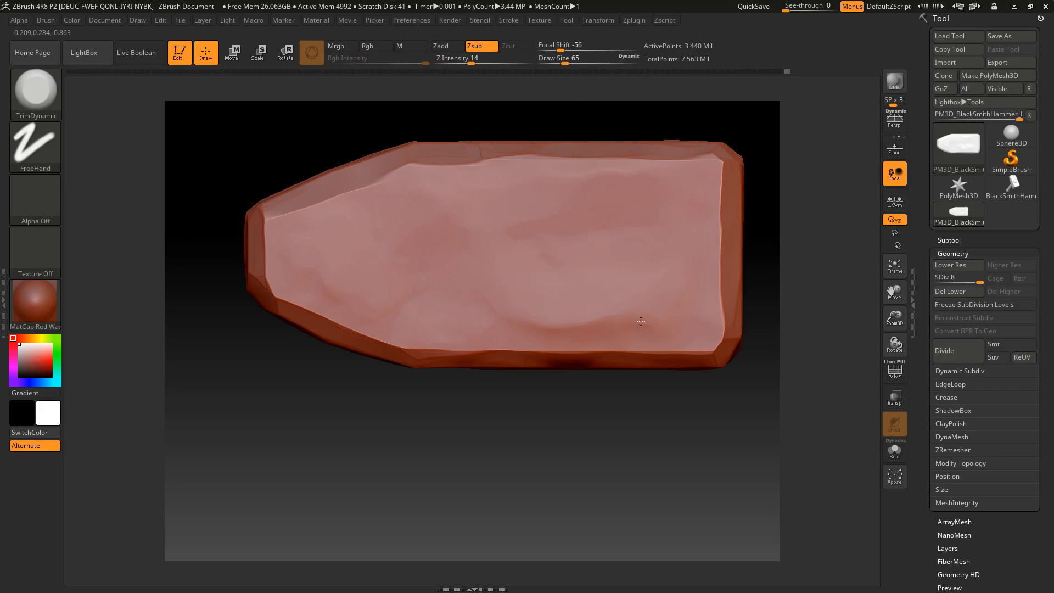
Partly flatten the sprayed bumps on the side face and the narrow end face with light TrimDynamic strokes
left_click_drag(588, 321, 357, 324)
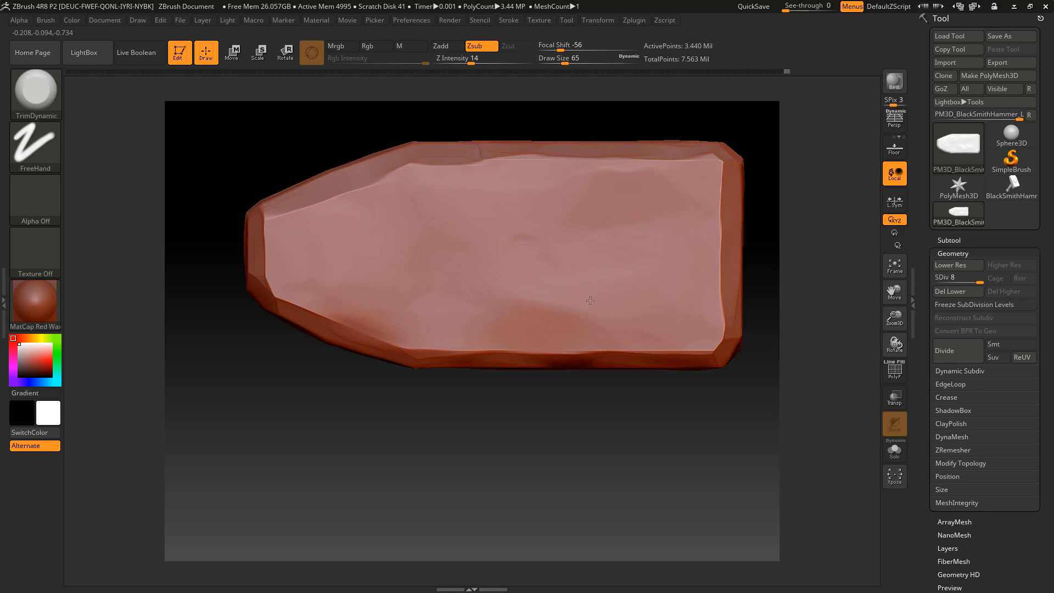
mouse_move(518, 412)
left_mouse_down()
mouse_move(538, 489)
mouse_move(490, 494)
mouse_move(514, 480)
mouse_move(527, 497)
mouse_move(527, 423)
left_mouse_up()
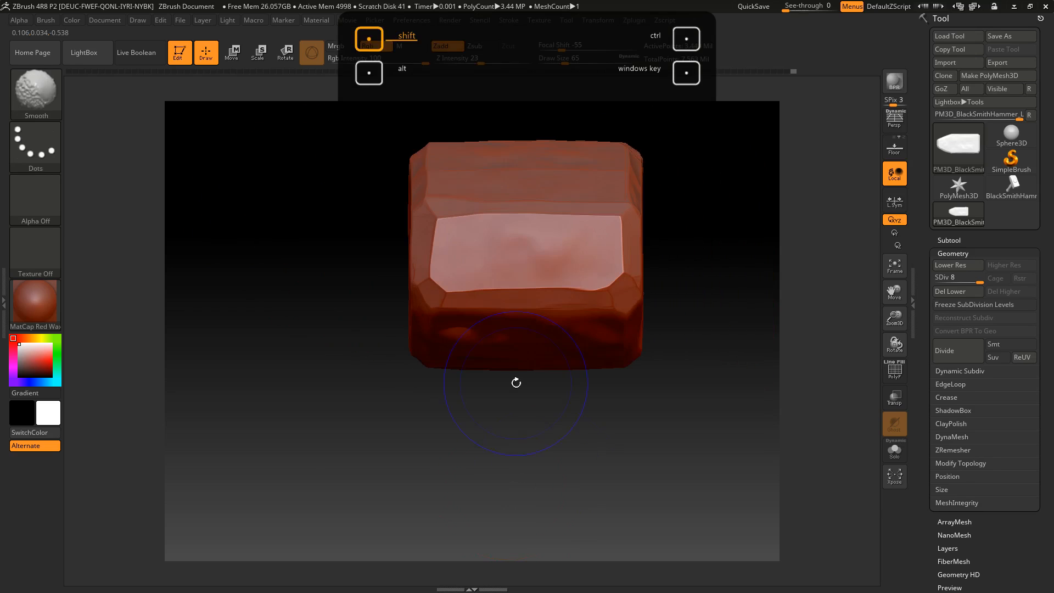
left_click_drag(550, 245, 557, 267)
mouse_move(561, 409)
left_mouse_down()
mouse_move(564, 461)
mouse_move(438, 447)
mouse_move(359, 476)
mouse_move(384, 464)
left_mouse_up()
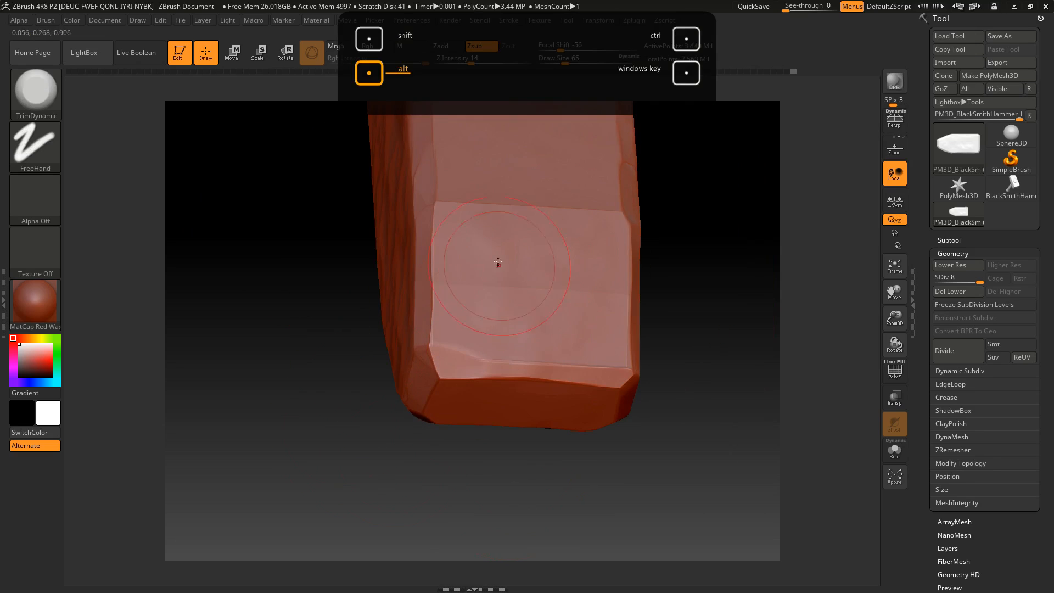
Flatten the bumps on the taper's sloped faces and the adjoining long face, softening the ridges between them
left_click_drag(620, 241, 621, 322)
left_click_drag(695, 258, 694, 322)
left_click_drag(580, 522, 589, 589, "alt")
left_click_drag(446, 327, 493, 318)
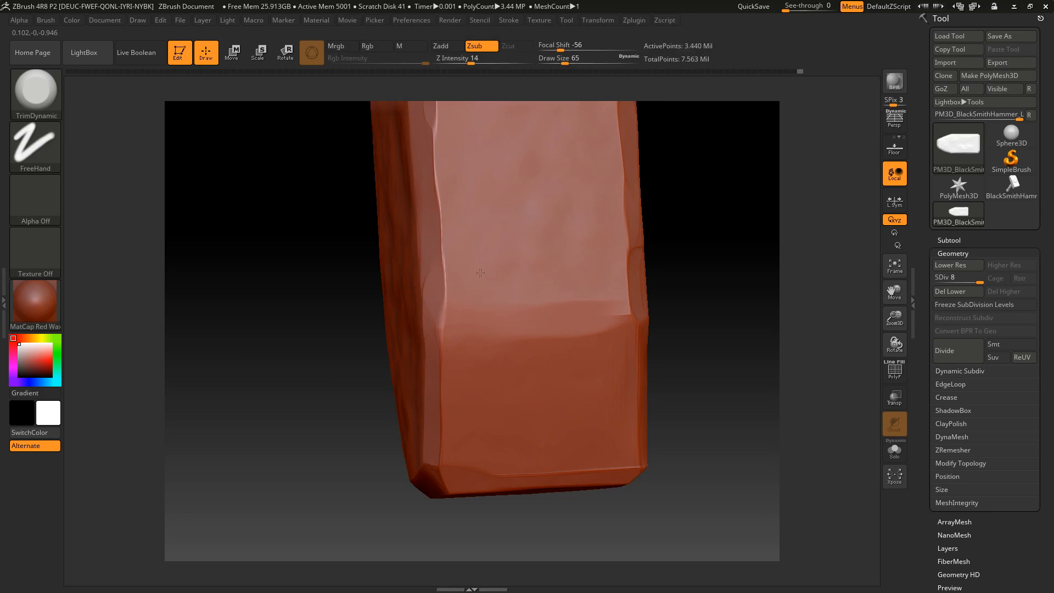
left_click_drag(599, 238, 625, 330)
left_click_drag(680, 291, 656, 365, "alt")
left_click_drag(631, 153, 625, 264, "alt")
left_click_drag(475, 292, 478, 329, "alt")
Trim down the sprayed bumps on the striking face and the other side face
left_click_drag(708, 291, 617, 289)
left_click_drag(323, 278, 333, 389)
left_click_drag(325, 206, 449, 334, "alt")
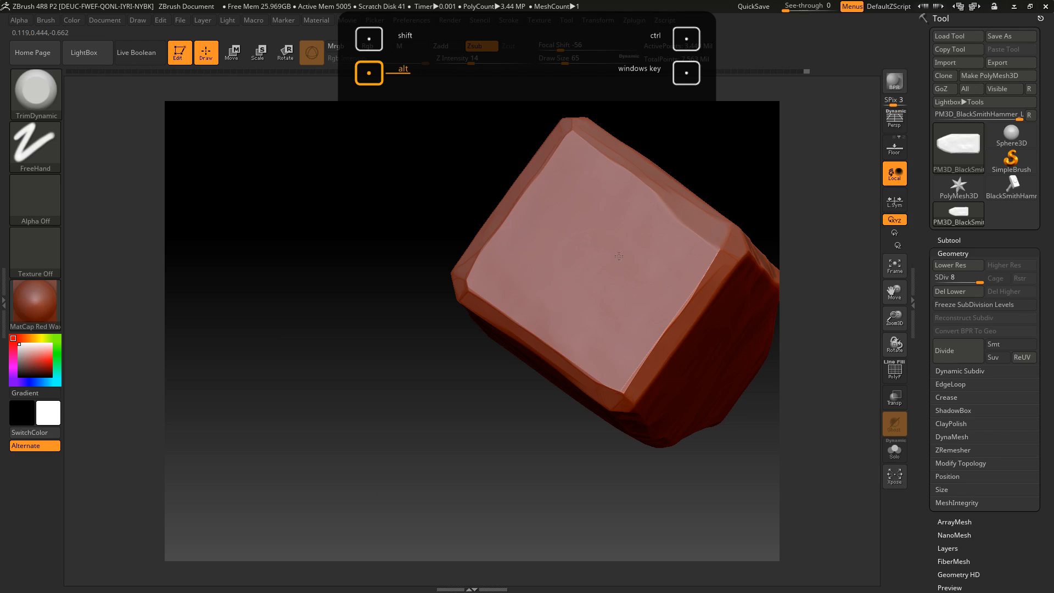
left_click_drag(428, 494, 482, 445)
left_click_drag(679, 297, 755, 391, "shift")
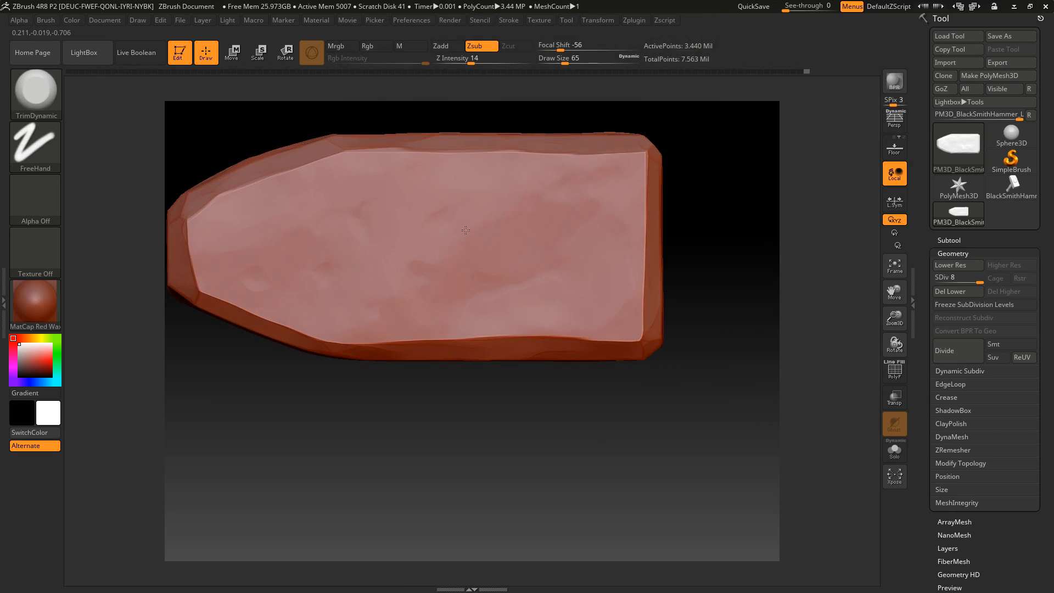
left_click_drag(474, 482, 515, 571)
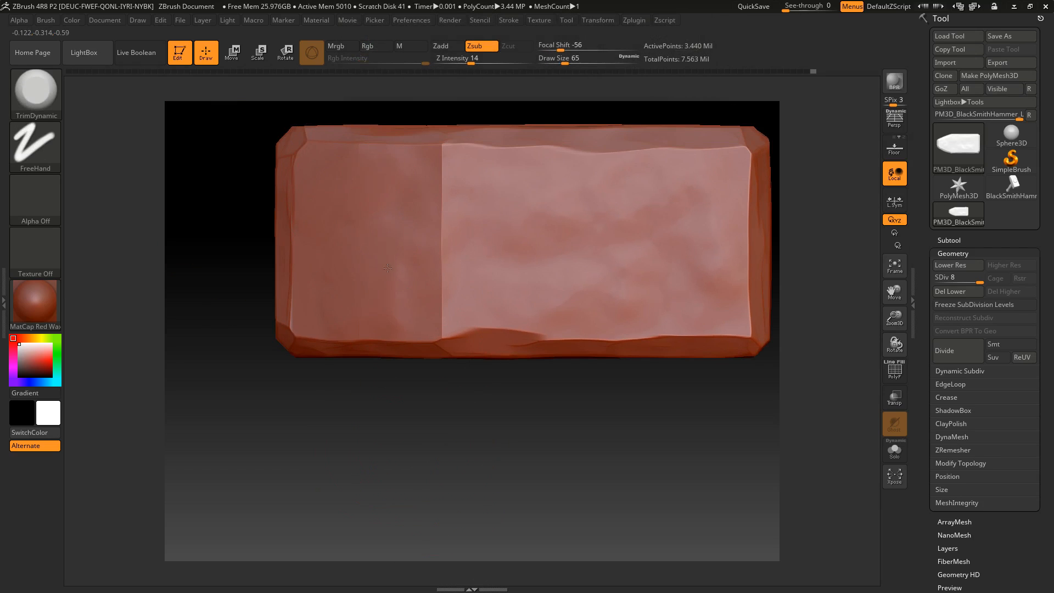
Trim the bumps on the opposite long face and its taper, blending the ridge between them and checking the whole head
left_click_drag(434, 172, 454, 173)
left_click_drag(459, 441, 443, 449, "alt")
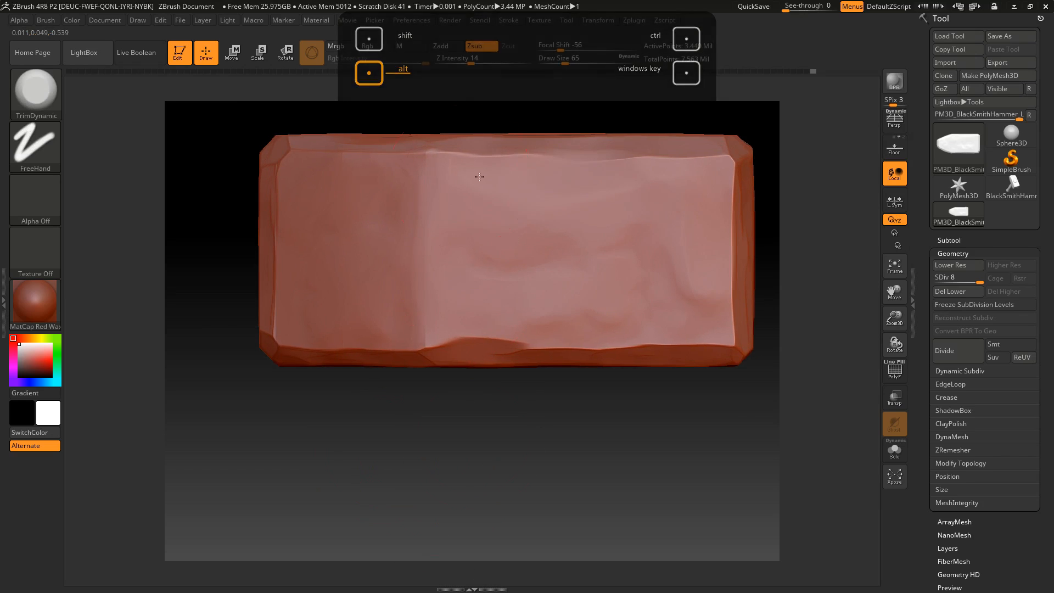
left_click_drag(550, 459, 569, 299)
mouse_move(440, 298)
left_mouse_down()
mouse_move(479, 304)
mouse_move(438, 314)
mouse_move(524, 348)
mouse_move(584, 404)
mouse_move(514, 310)
left_mouse_up()
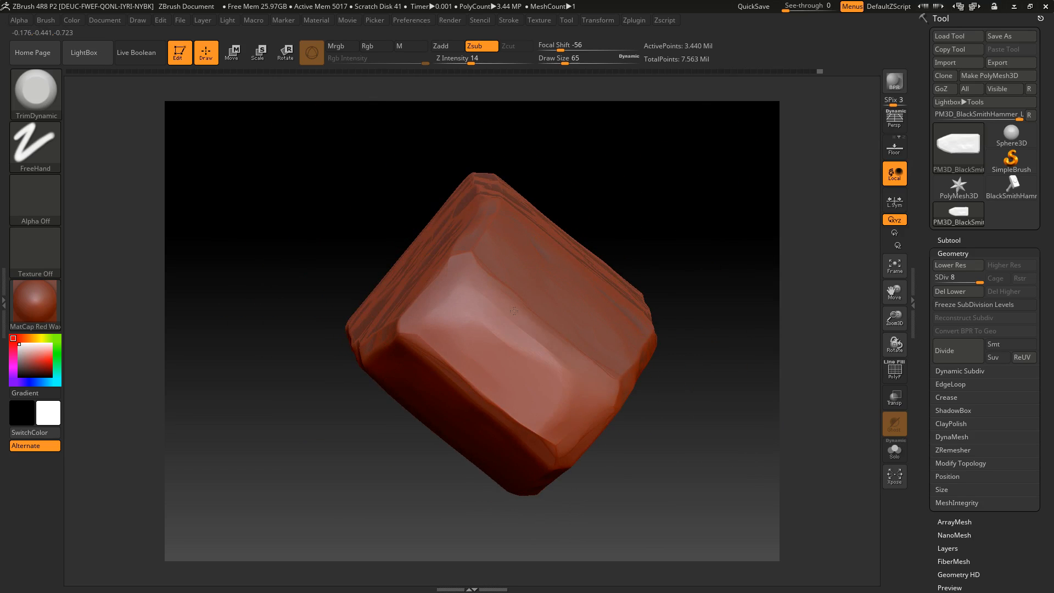
mouse_move(580, 435)
left_mouse_down()
mouse_move(448, 325)
mouse_move(545, 436)
left_mouse_up()
mouse_move(670, 447)
left_mouse_down()
mouse_move(606, 425)
mouse_move(624, 442)
mouse_move(566, 461)
mouse_move(536, 450)
left_mouse_up()
mouse_move(562, 490)
left_mouse_down("alt")
mouse_move(526, 495)
mouse_move(517, 485)
mouse_move(551, 500)
left_mouse_up("alt")
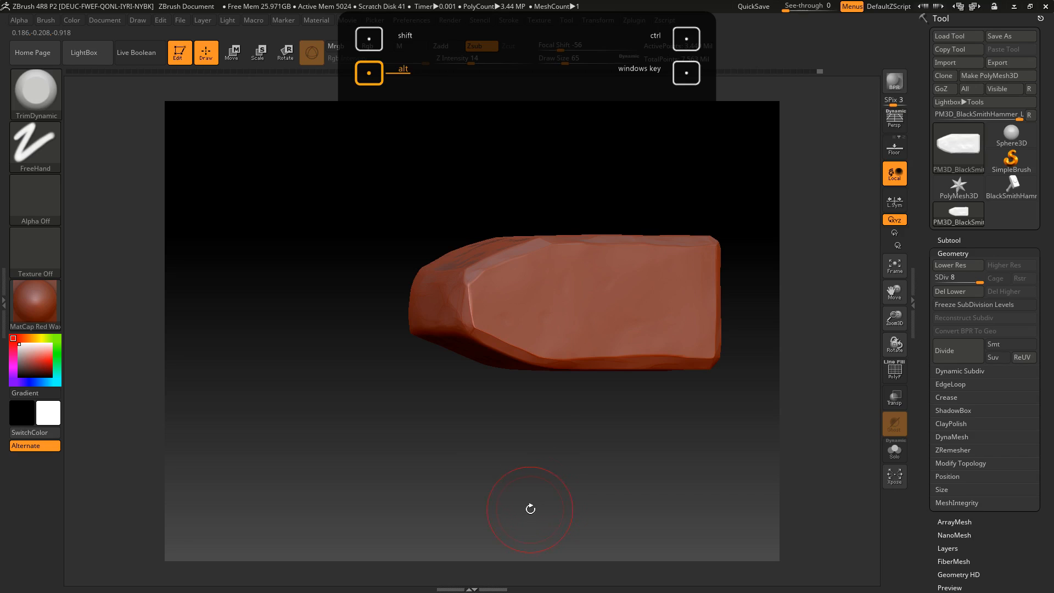
Undo the last trim on the head's narrow end and check the taper and side faces from different angles
key("ctrl+z")
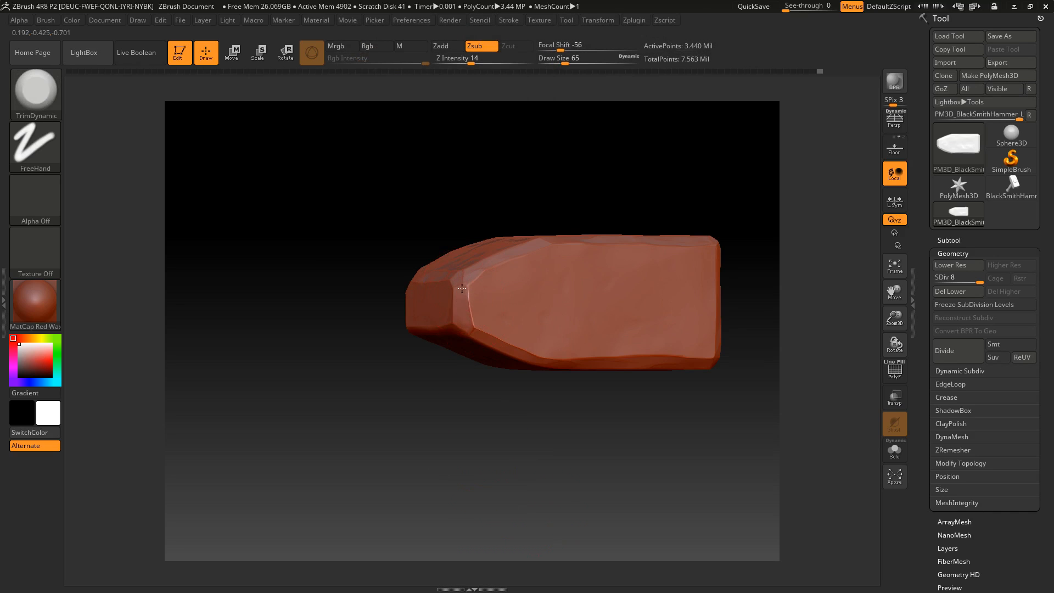
right_click_drag(464, 317, 400, 328)
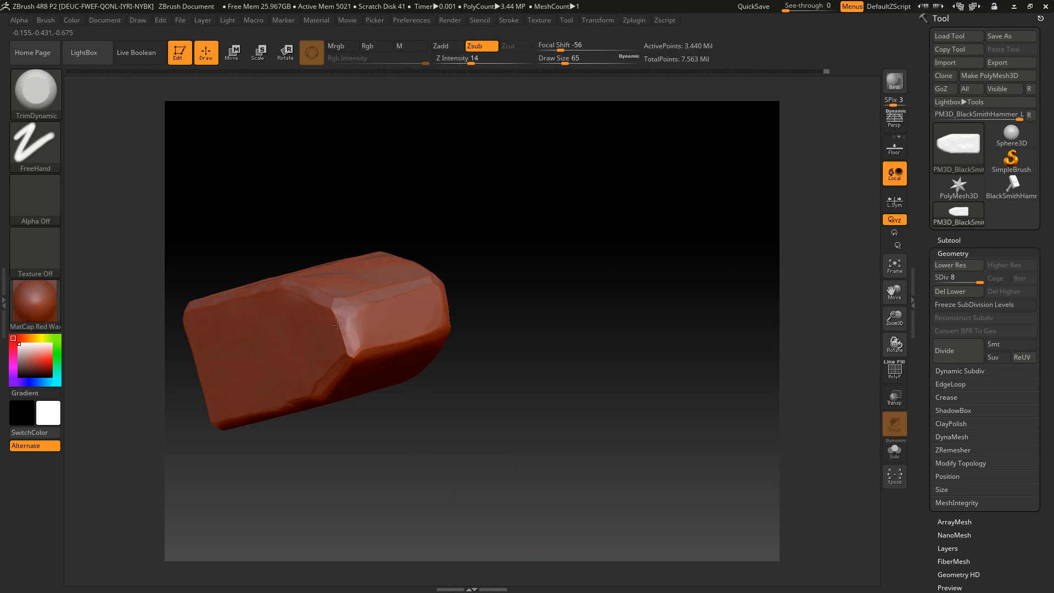
right_click_drag(503, 291, 471, 468)
mouse_move(571, 434)
left_mouse_down()
mouse_move(529, 463)
mouse_move(494, 457)
mouse_move(555, 453)
mouse_move(658, 329)
left_mouse_up()
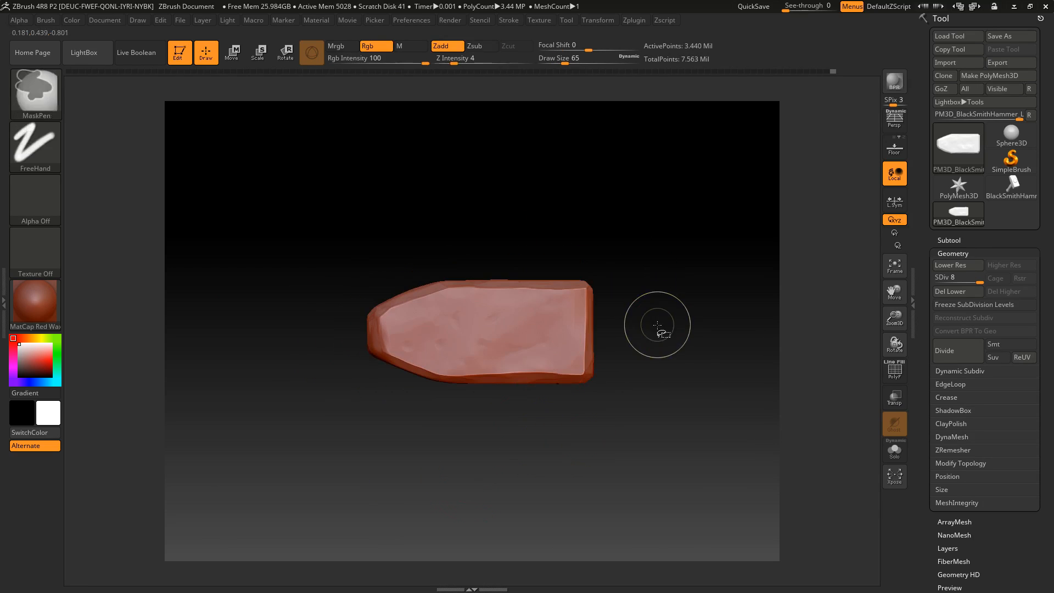
Unhide the whole hammer, isolate the small round cap at the handle's end, and frame it
left_click(550, 203, "ctrl+shift")
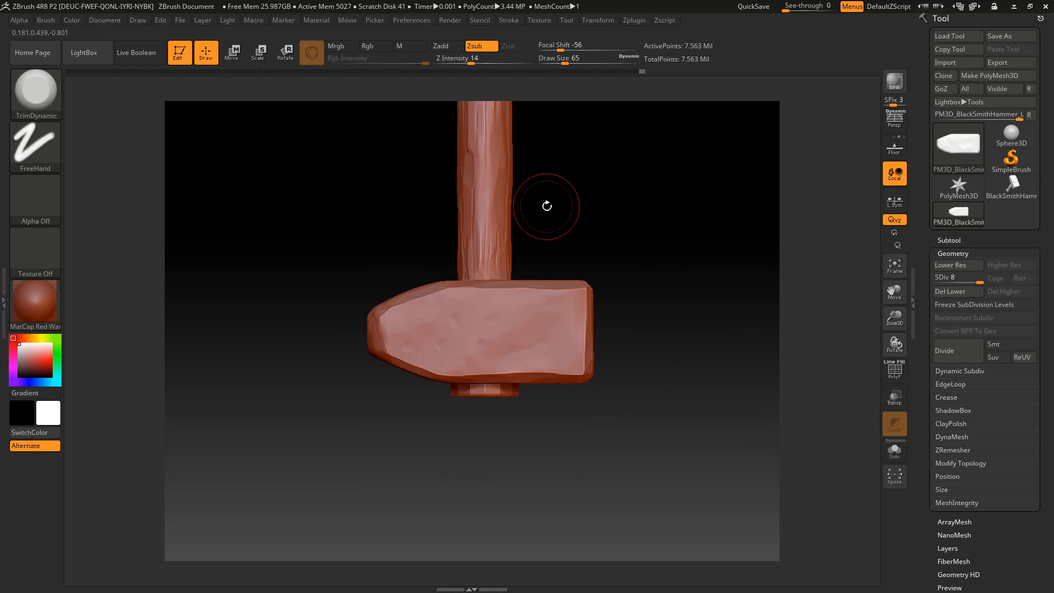
left_click(508, 391, "ctrl+shift")
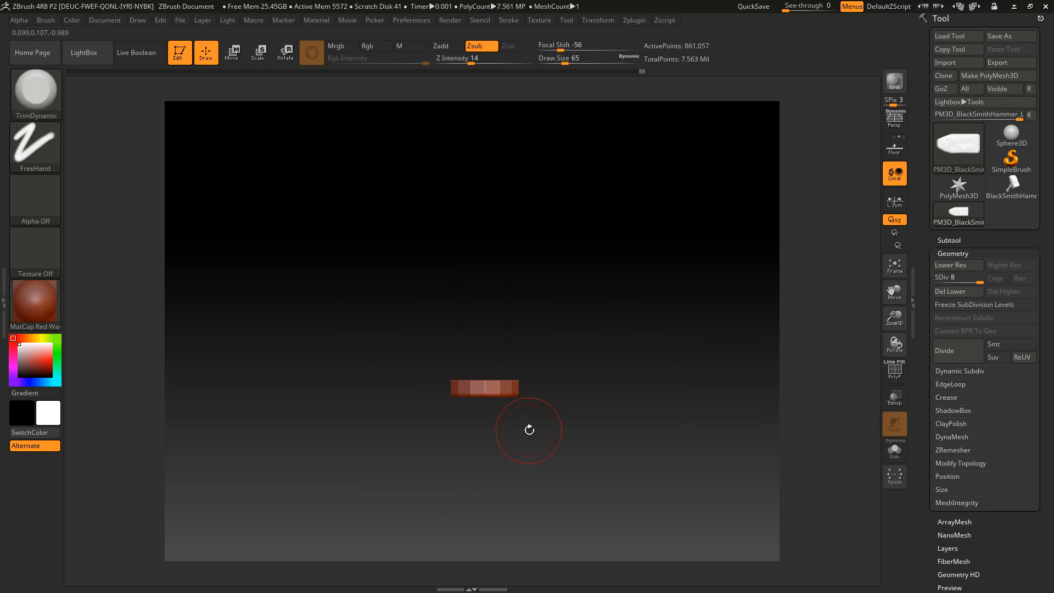
key("f")
mouse_move(555, 466)
left_mouse_down()
mouse_move(563, 219)
mouse_move(720, 499)
left_mouse_up()
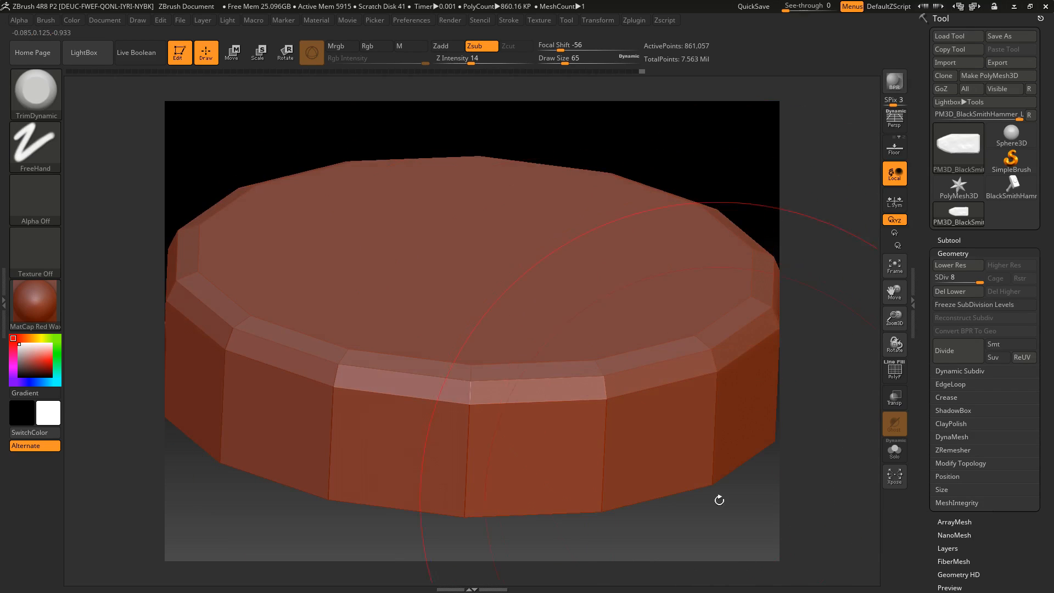
left_click_drag(659, 510, 687, 421, "alt")
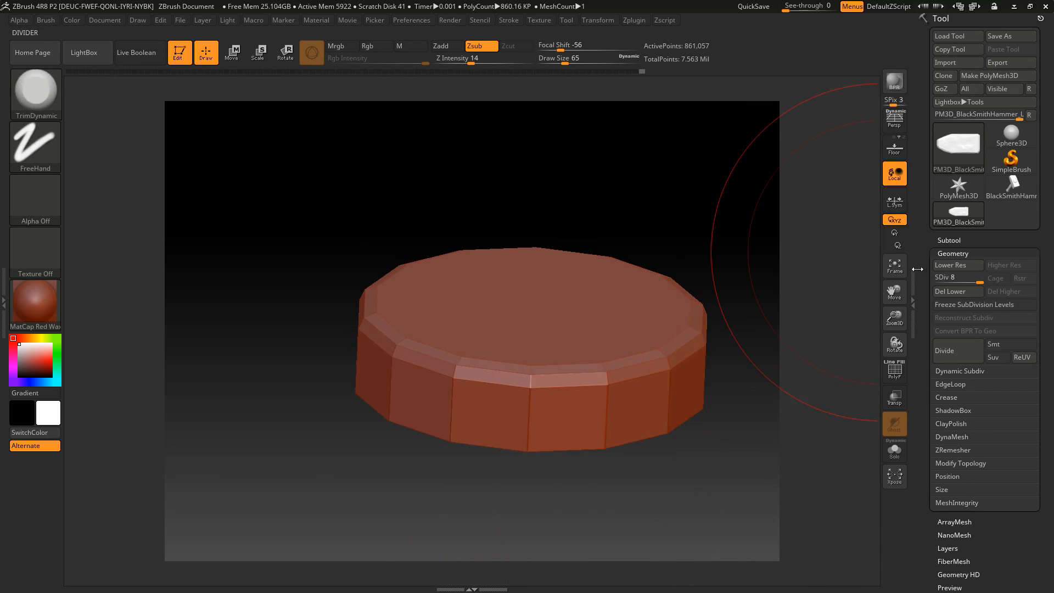
Smooth the cap's rim edge at subdivision level 3 and return the cap to level 8
left_click(948, 273)
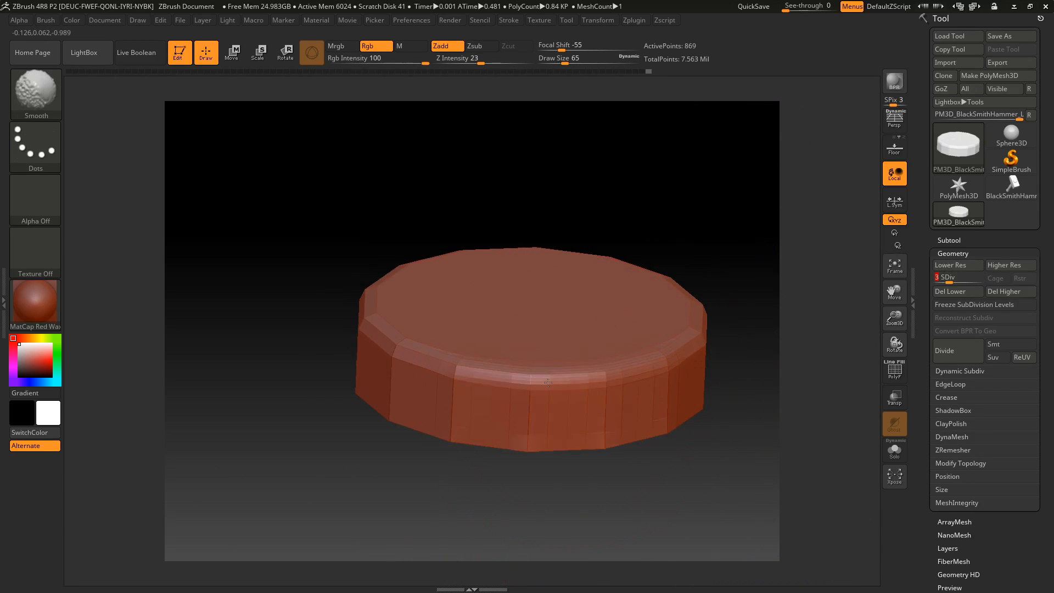
left_click_drag(369, 230, 514, 259)
mouse_move(631, 258)
left_mouse_down()
mouse_move(557, 266)
mouse_move(597, 370)
left_mouse_up()
left_click_drag(403, 153, 422, 214, "shift")
left_click_drag(576, 151, 554, 187)
mouse_move(554, 187)
left_mouse_down("alt")
mouse_move(544, 282)
mouse_move(541, 249)
left_mouse_up("alt")
left_click_drag(403, 236, 417, 307, "shift")
left_click_drag(659, 264, 550, 258)
left_click_drag(951, 281, 1001, 282)
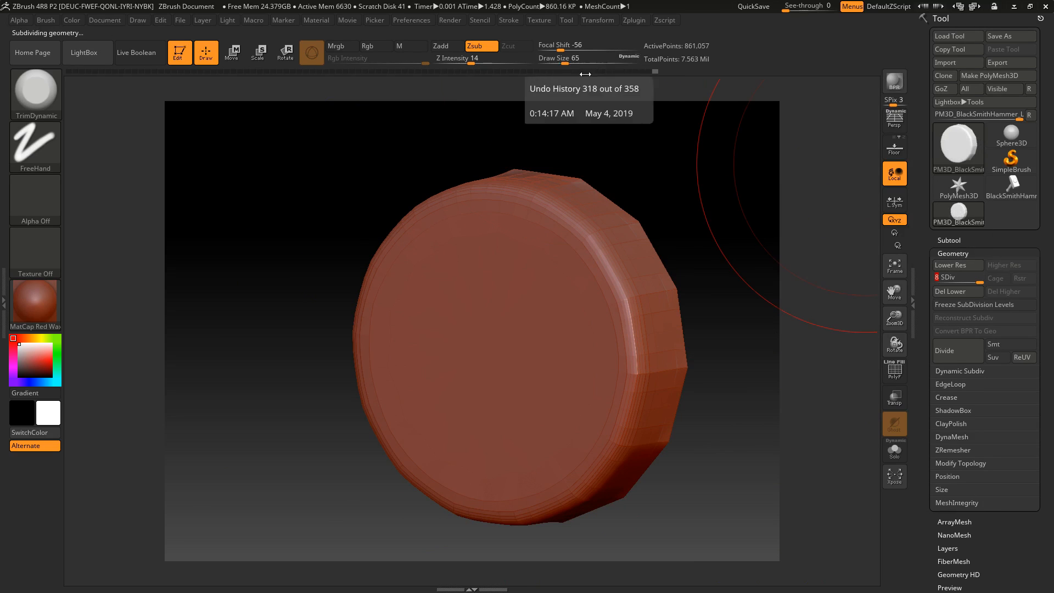
Set the TrimDynamic draw size to 20 and trim an irregular bevel along the first part of the cap's rim
left_click(555, 58)
left_click_drag(556, 58, 553, 59)
mouse_move(706, 199)
left_mouse_down()
mouse_move(553, 301)
mouse_move(573, 387)
left_mouse_up()
left_click_drag(656, 296, 651, 236)
left_click_drag(572, 414, 536, 519)
left_click_drag(652, 272, 668, 154, "alt")
left_click_drag(570, 359, 528, 437)
left_click_drag(632, 477, 639, 420)
Continue trimming the uneven bevel around the remaining rim of the cap
left_click_drag(570, 393, 436, 494)
left_click_drag(653, 343, 690, 304, "alt")
left_click_drag(461, 445, 411, 461)
left_click_drag(366, 527, 474, 524)
left_click_drag(306, 423, 377, 447)
mouse_move(612, 172)
left_mouse_down()
mouse_move(371, 403)
mouse_move(384, 473)
left_mouse_up()
mouse_move(236, 225)
left_mouse_down()
mouse_move(330, 307)
mouse_move(313, 360)
mouse_move(308, 285)
left_mouse_up()
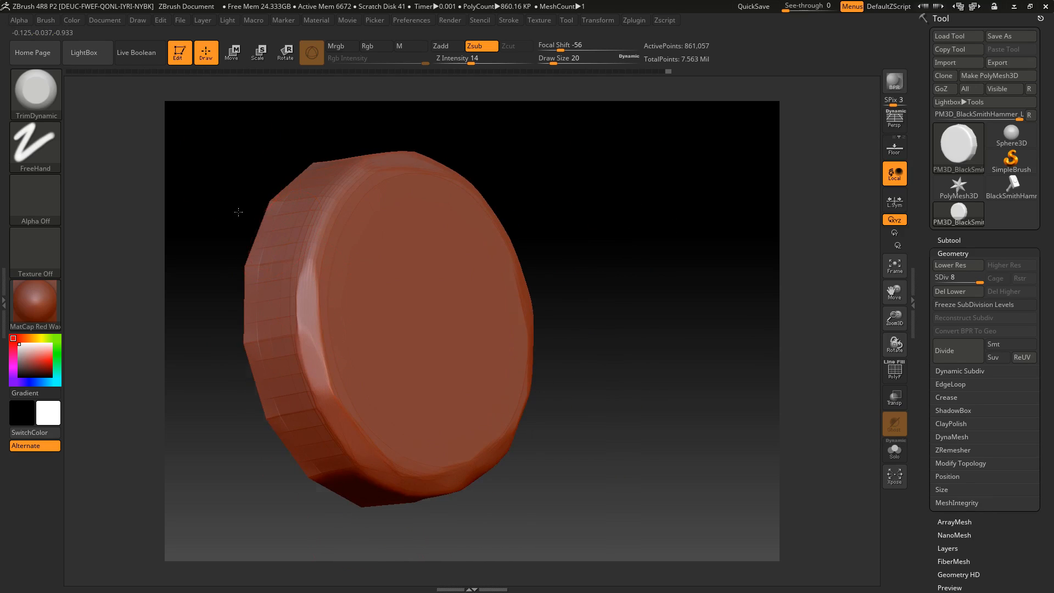
left_click_drag(235, 173, 369, 169)
left_click_drag(277, 295, 282, 291)
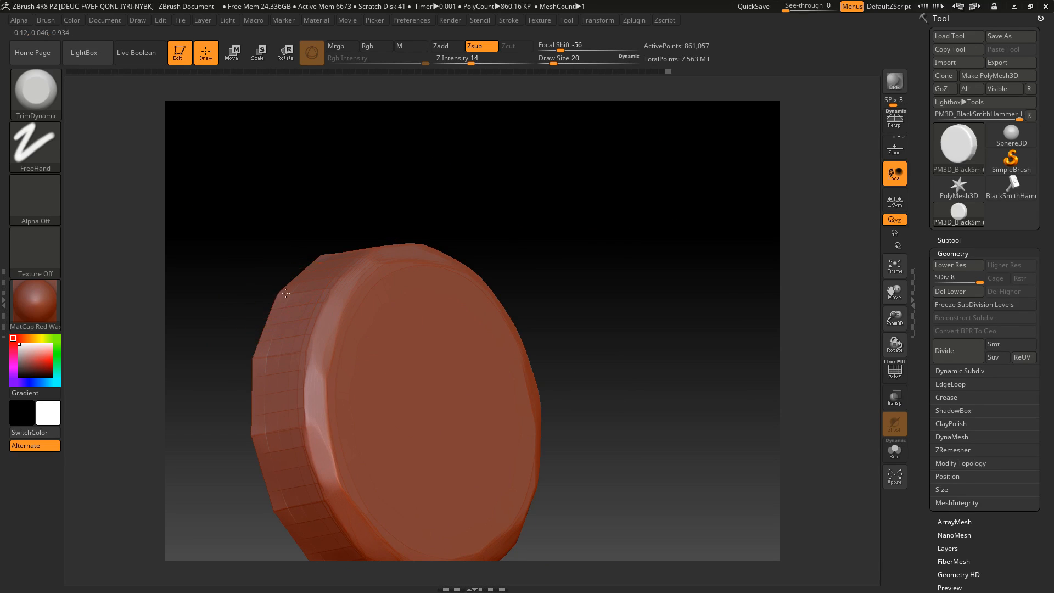
left_click_drag(450, 214, 410, 254)
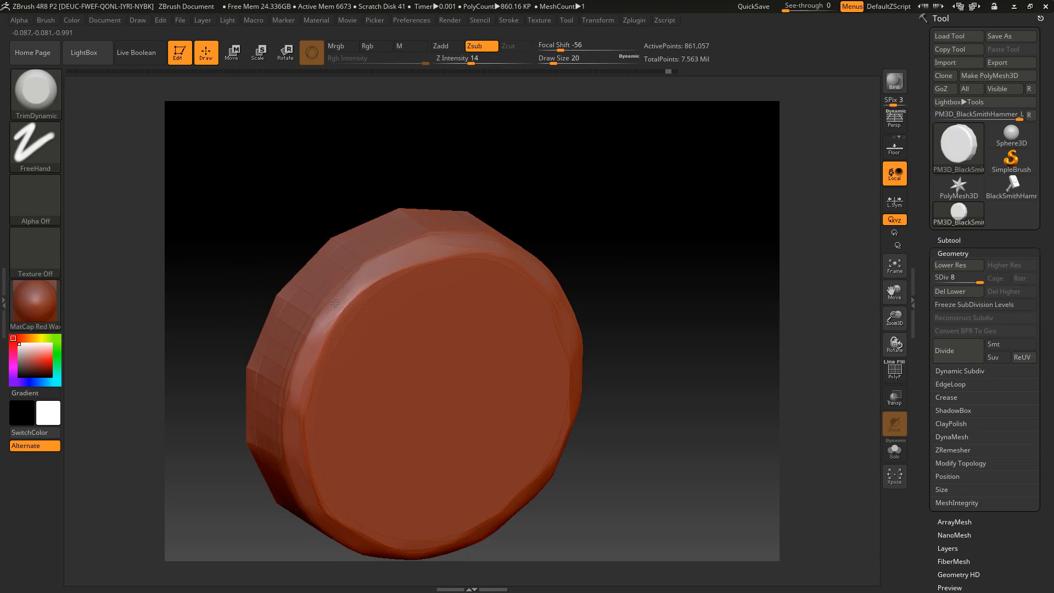
mouse_move(486, 182)
left_mouse_down()
mouse_move(635, 205)
mouse_move(682, 165)
mouse_move(591, 376)
left_mouse_up()
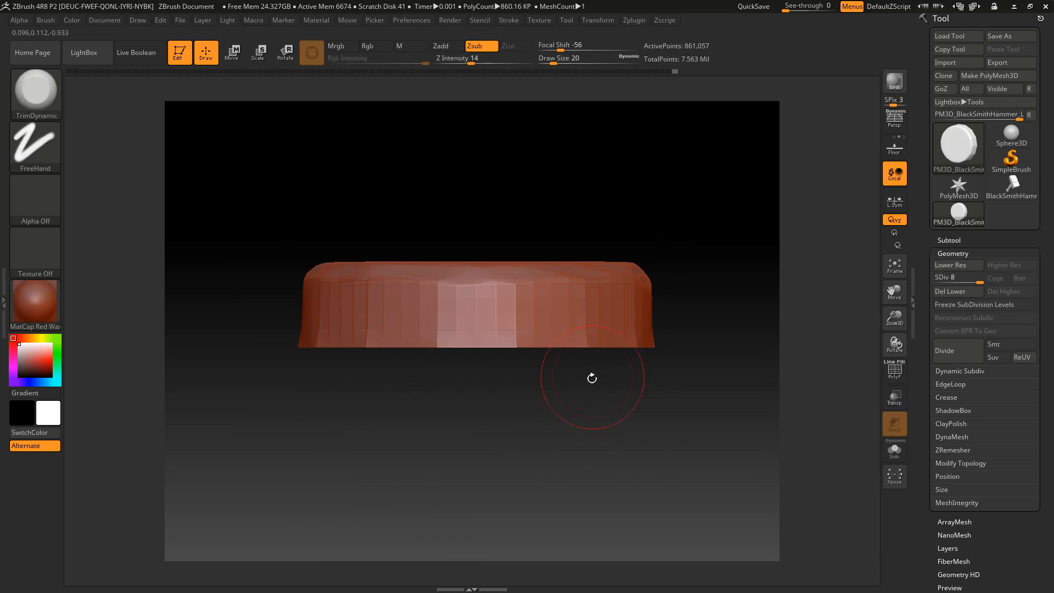
Reduce the draw size to 11 and flatten the first polygon facets on the cap's side wall
left_click_drag(553, 63, 550, 64)
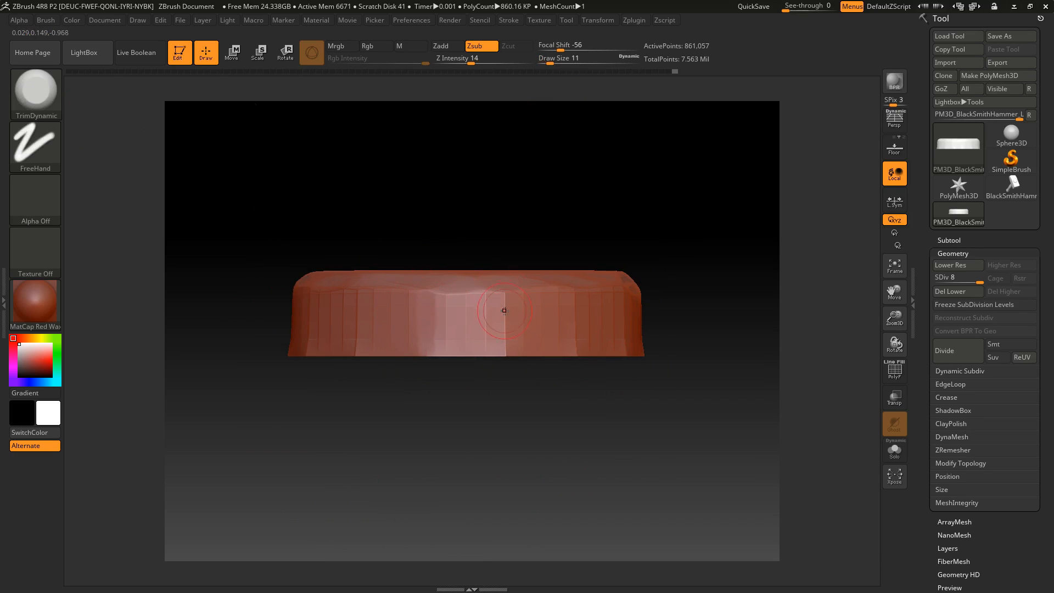
left_click_drag(502, 337, 554, 343)
left_click_drag(565, 365, 544, 358, "alt")
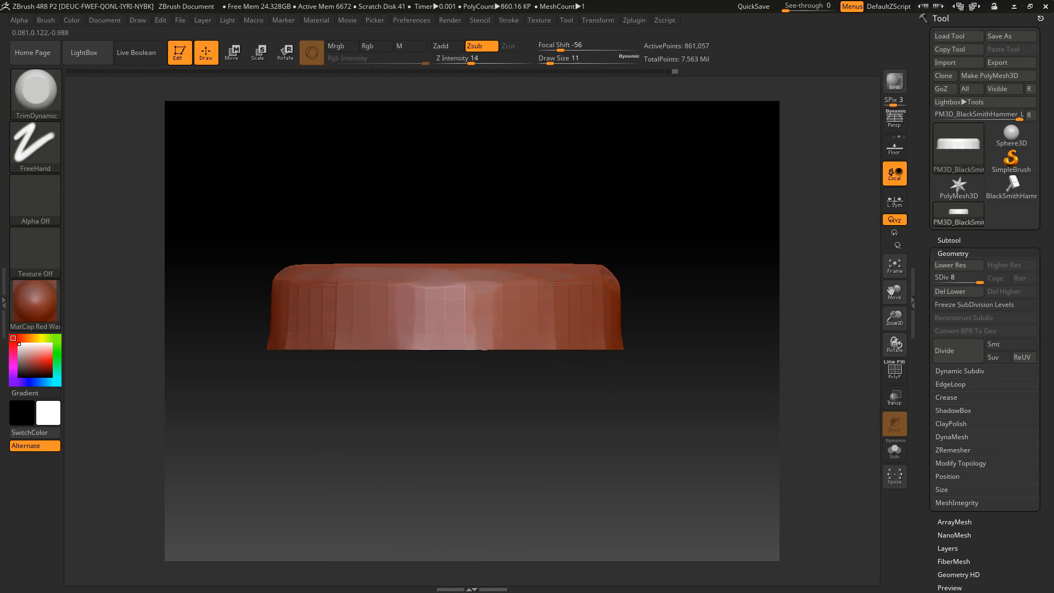
left_click_drag(531, 394, 575, 399)
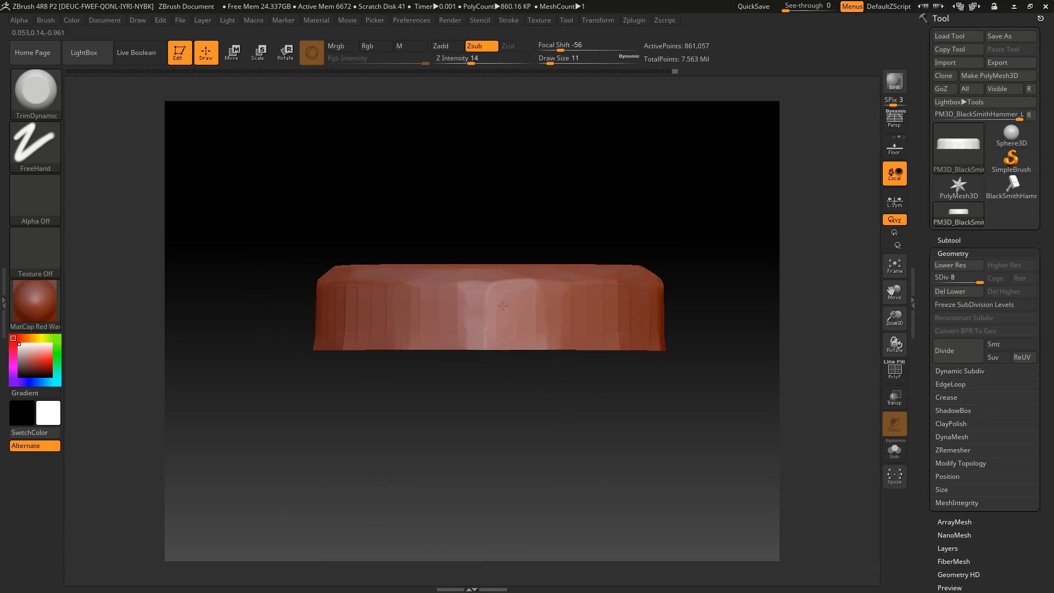
mouse_move(496, 383)
left_mouse_down()
mouse_move(518, 428)
mouse_move(535, 423)
left_mouse_up()
left_click_drag(535, 423, 498, 414, "alt")
Trim more of the cap's side wall with draw size 14 and Z Intensity raised to 26
left_click_drag(552, 60, 555, 59)
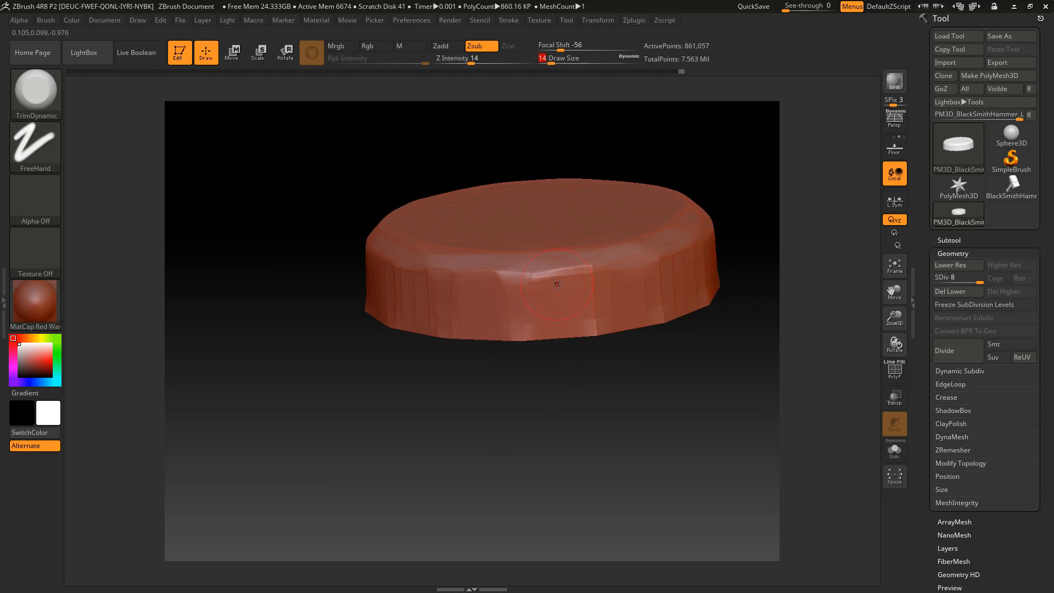
left_click_drag(621, 373, 562, 404)
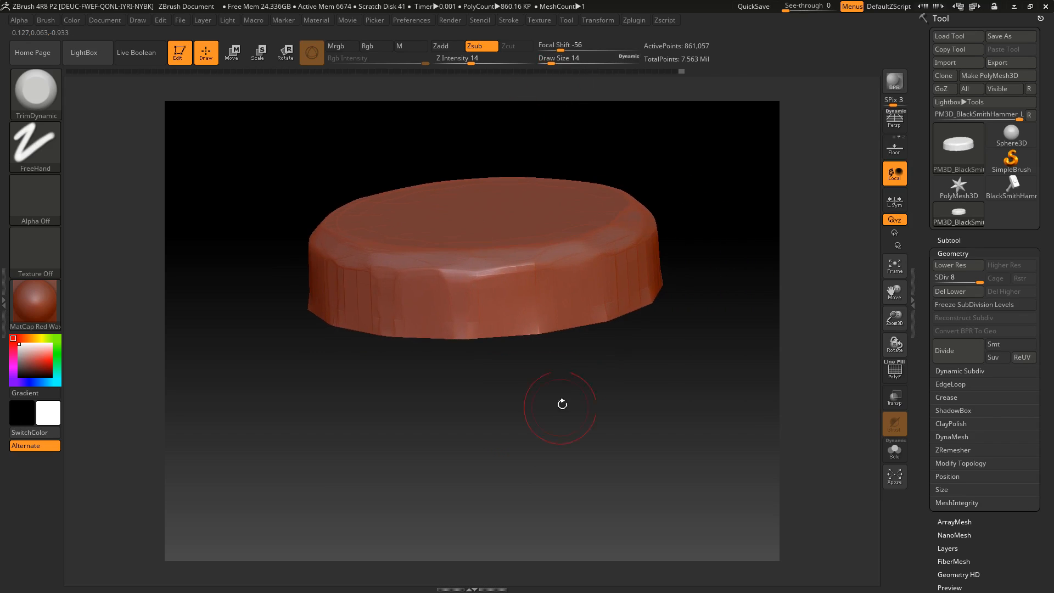
left_click_drag(477, 61, 484, 61)
left_click_drag(587, 416, 641, 308)
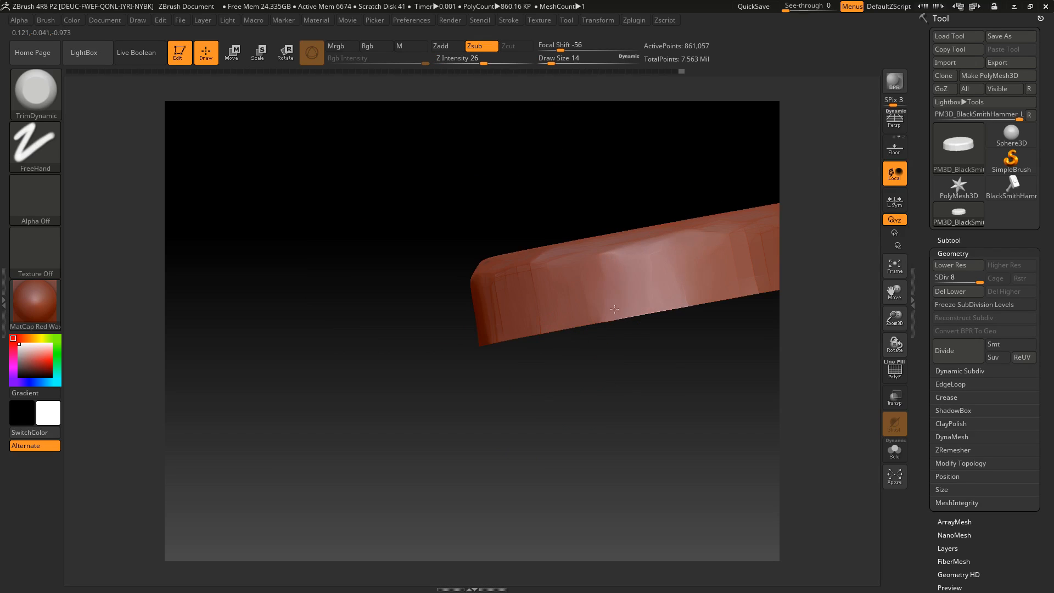
left_click_drag(616, 311, 590, 301)
mouse_move(495, 382)
left_mouse_down()
mouse_move(424, 316)
mouse_move(405, 331)
left_mouse_up()
left_click_drag(383, 359, 506, 318, "alt")
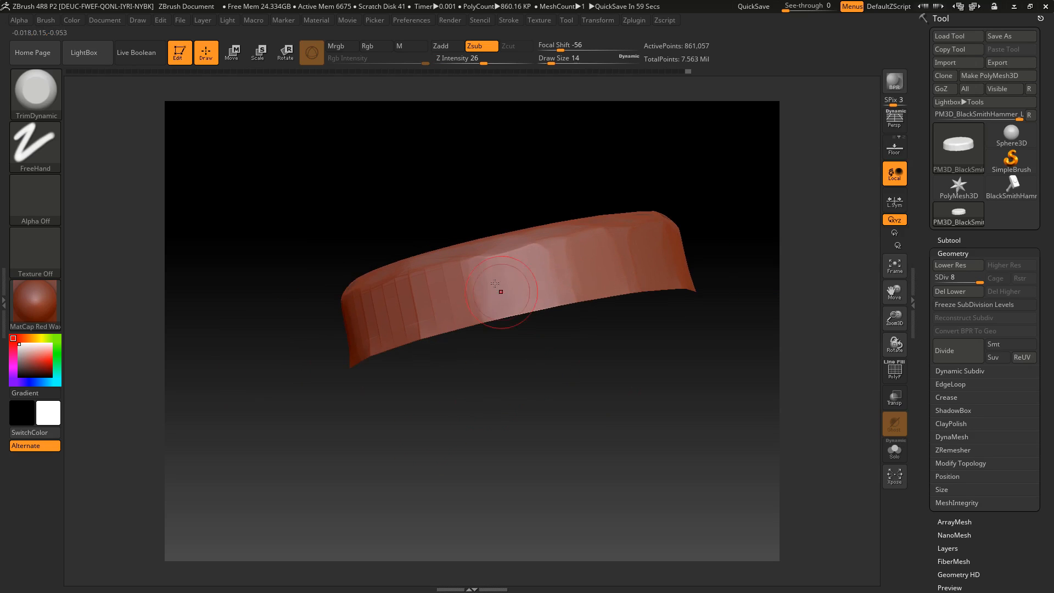
left_click_drag(429, 409, 431, 321, "alt")
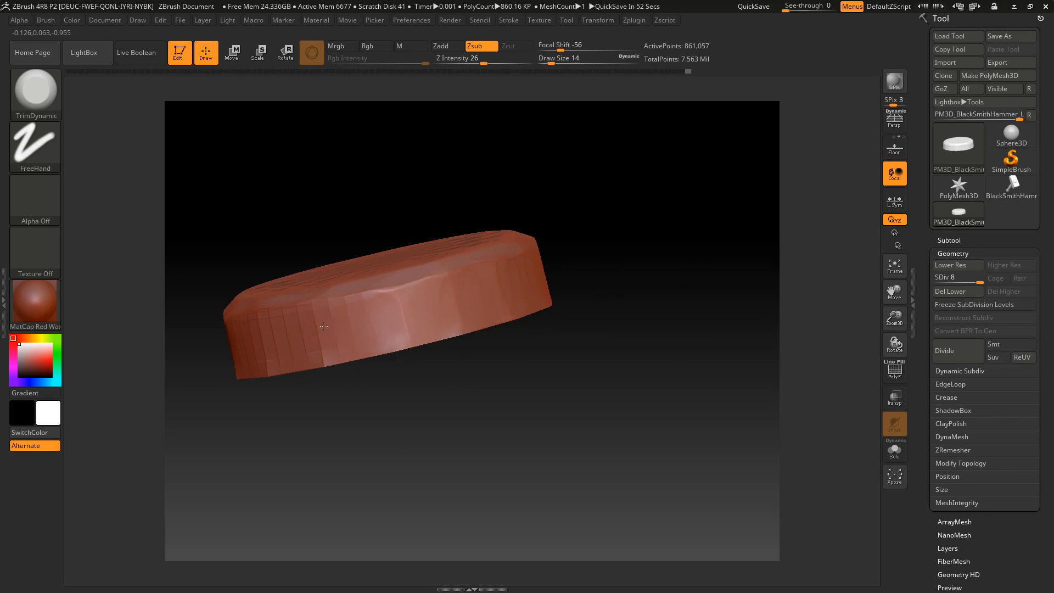
Trim away the remaining vertical facets around the cap's side wall to finish its worn surface
left_click_drag(383, 434, 498, 391)
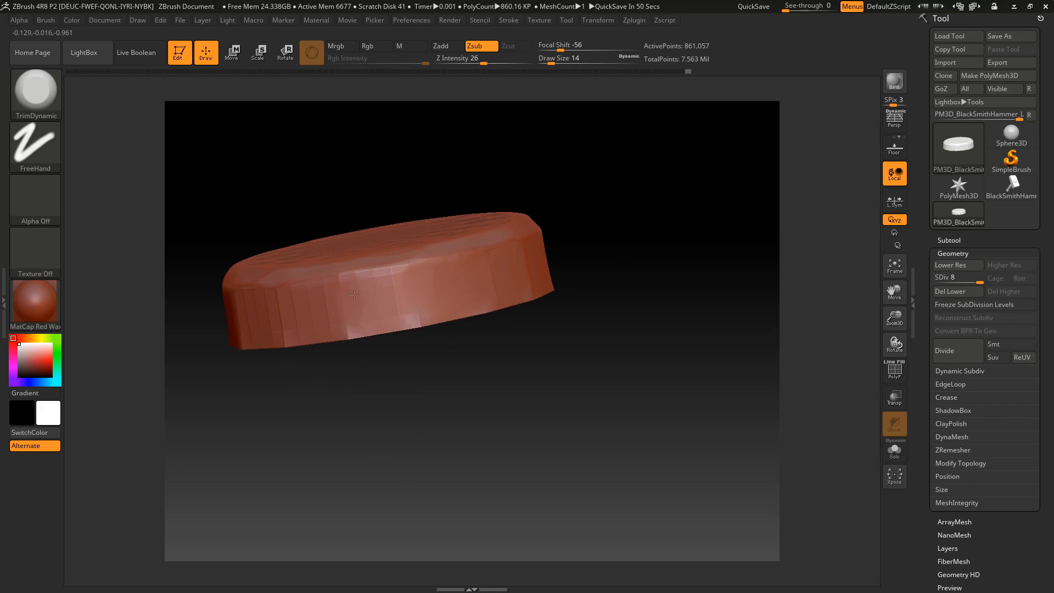
left_click_drag(408, 297, 411, 312)
left_click_drag(437, 247, 454, 247)
mouse_move(384, 387)
left_mouse_down()
mouse_move(437, 378)
mouse_move(439, 356)
left_mouse_up()
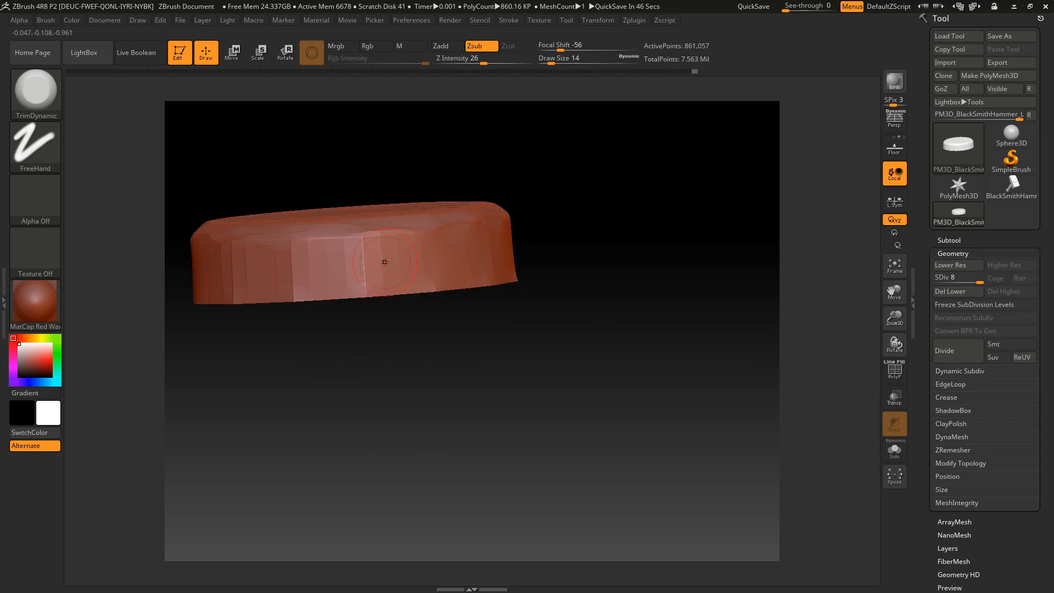
left_click_drag(370, 389, 347, 373, "alt")
left_click_drag(340, 249, 387, 258)
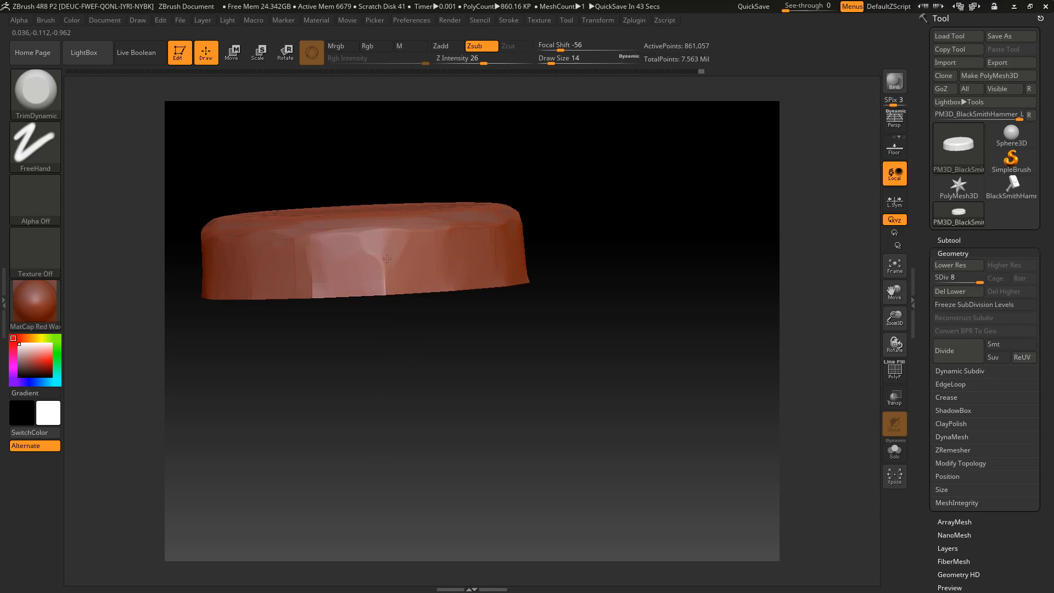
mouse_move(356, 347)
left_mouse_down("alt")
mouse_move(353, 360)
mouse_move(370, 340)
left_mouse_up("alt")
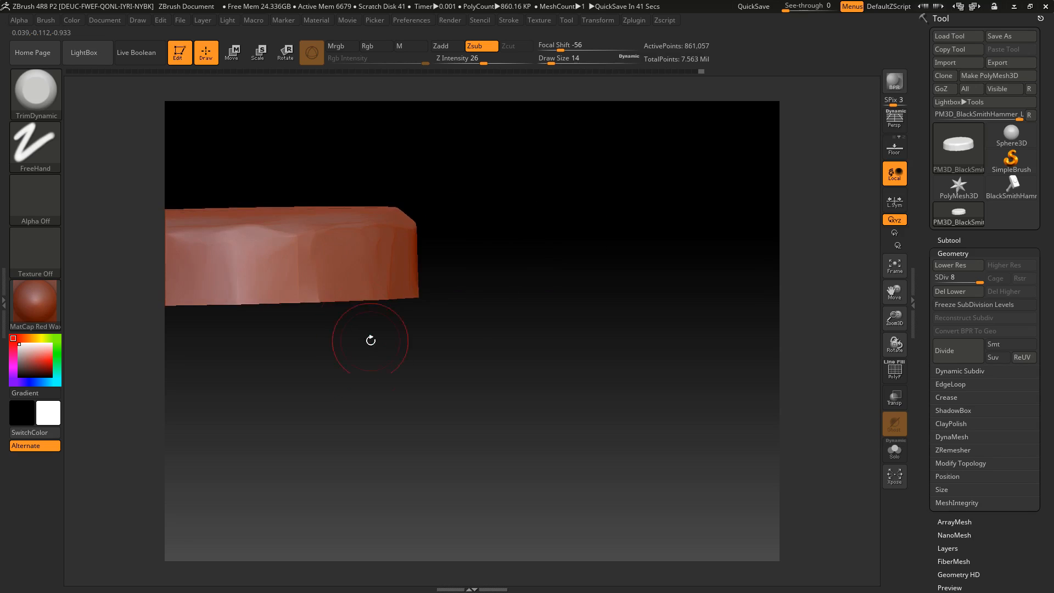
left_click_drag(362, 394, 424, 390, "alt")
left_click_drag(387, 316, 411, 385)
mouse_move(384, 329)
left_mouse_down()
mouse_move(388, 348)
mouse_move(473, 426)
mouse_move(607, 432)
left_mouse_up()
Spray soft bumps over the cap's flat round face using the Standard brush with the Color Spray stroke
left_click(55, 108)
left_click(341, 201)
left_click_drag(352, 454, 371, 478, "alt")
left_click(50, 106)
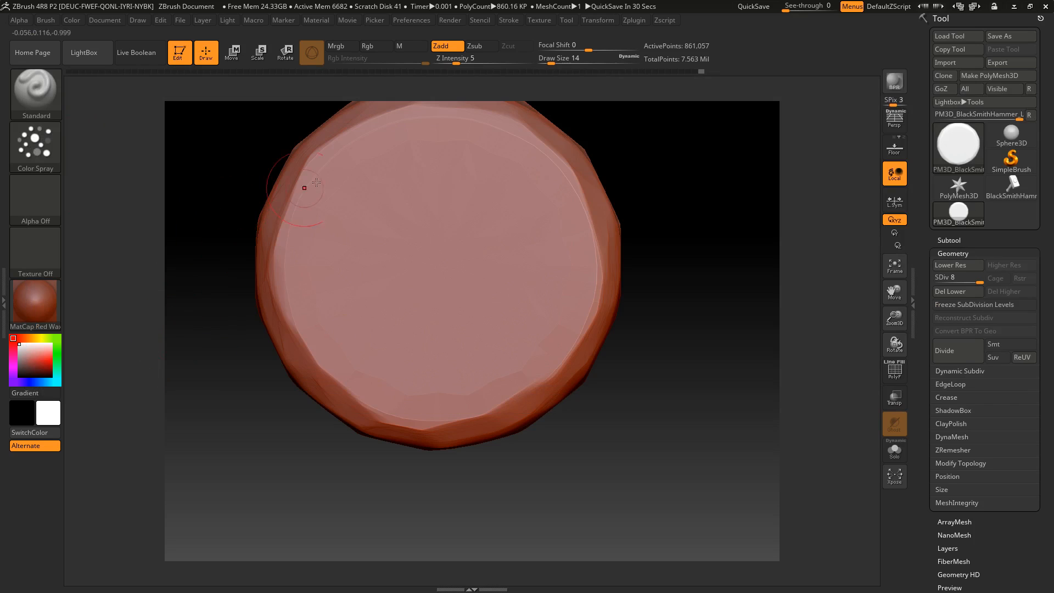
left_click_drag(315, 264, 414, 285)
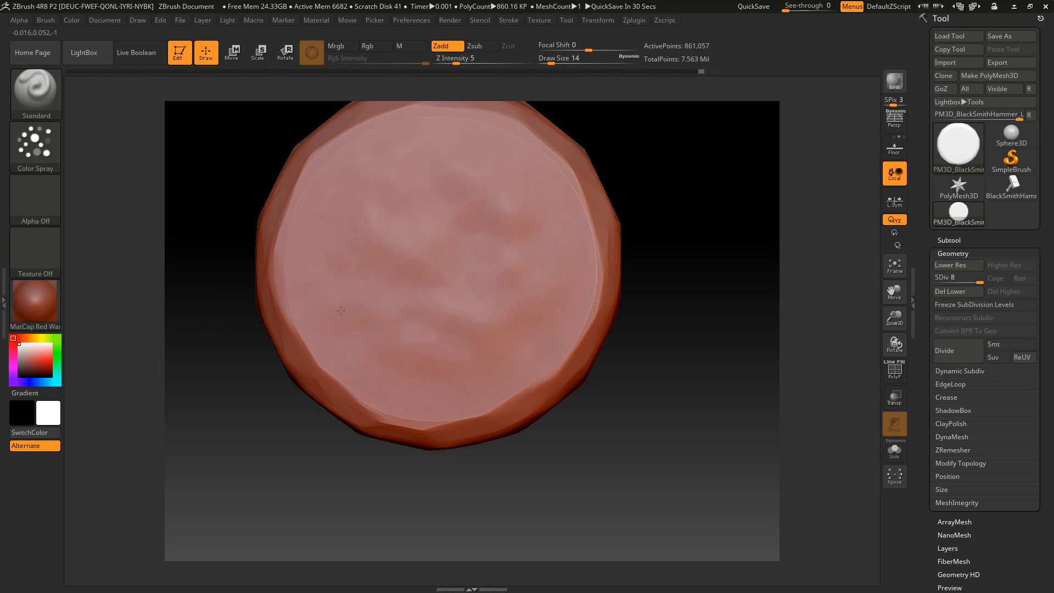
left_click_drag(353, 368, 483, 323)
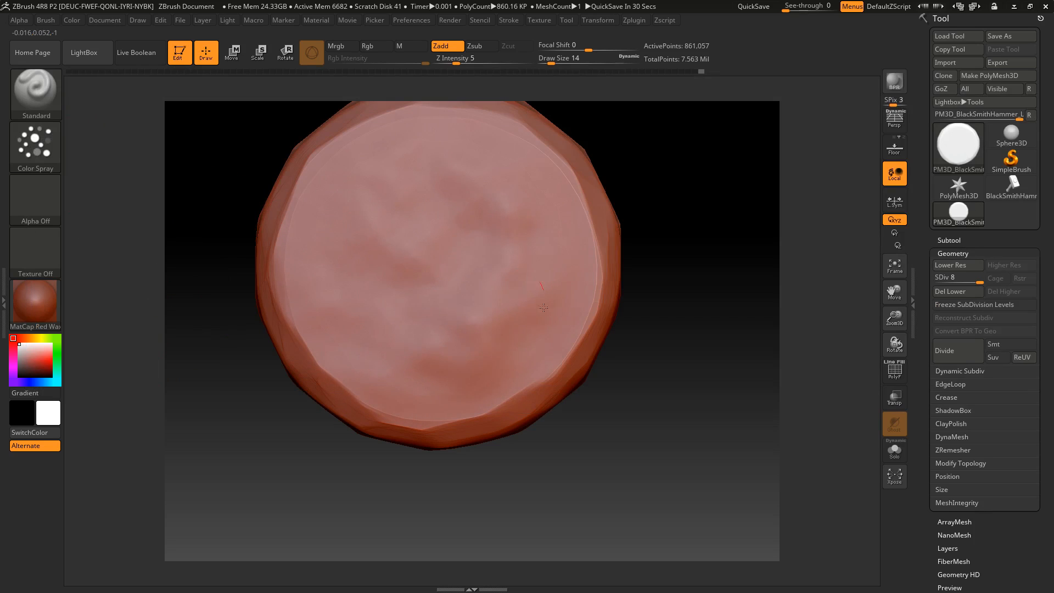
mouse_move(405, 224)
left_mouse_down()
mouse_move(454, 220)
mouse_move(490, 310)
left_mouse_up()
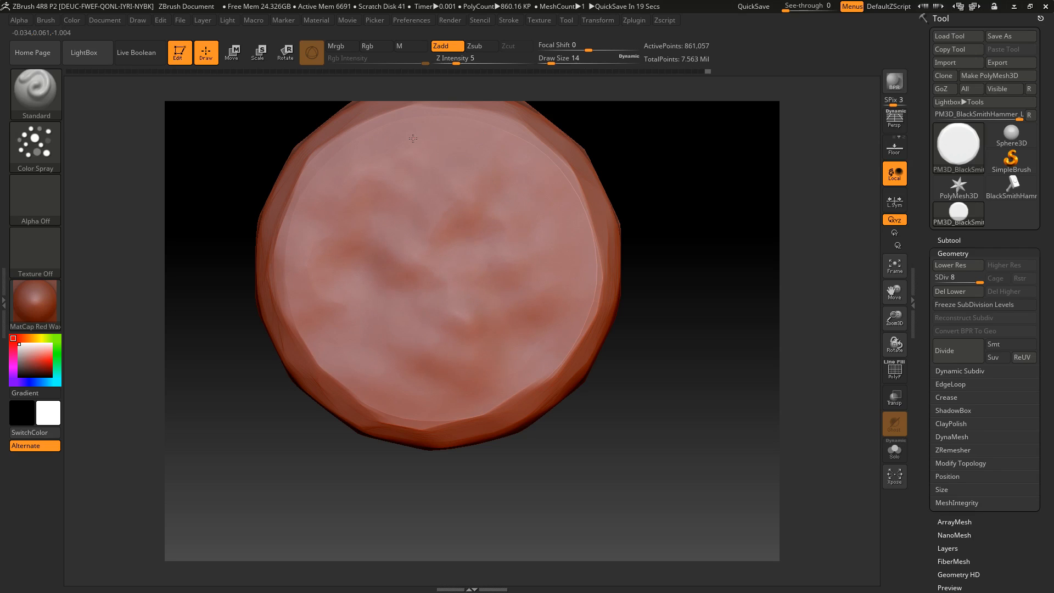
mouse_move(660, 324)
left_mouse_down()
mouse_move(635, 205)
mouse_move(706, 205)
mouse_move(661, 294)
mouse_move(653, 269)
left_mouse_up()
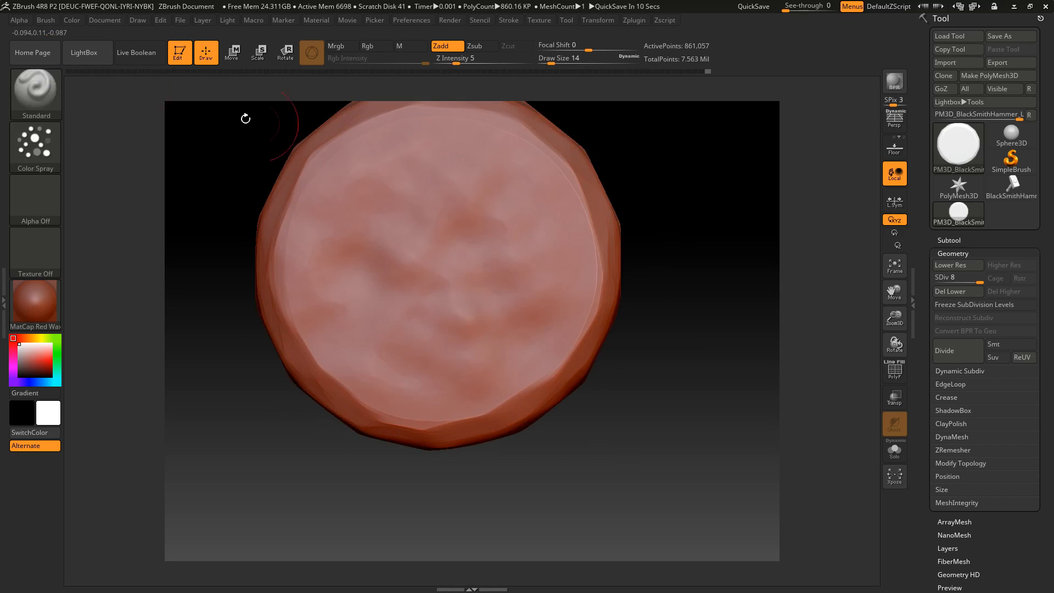
Switch to TrimDynamic, try flattening the sprayed bumps at draw size 49, and undo that trim
left_click(36, 94)
left_click(855, 335)
left_click_drag(551, 63, 561, 63)
mouse_move(483, 186)
left_mouse_down()
mouse_move(458, 313)
mouse_move(379, 209)
left_mouse_up()
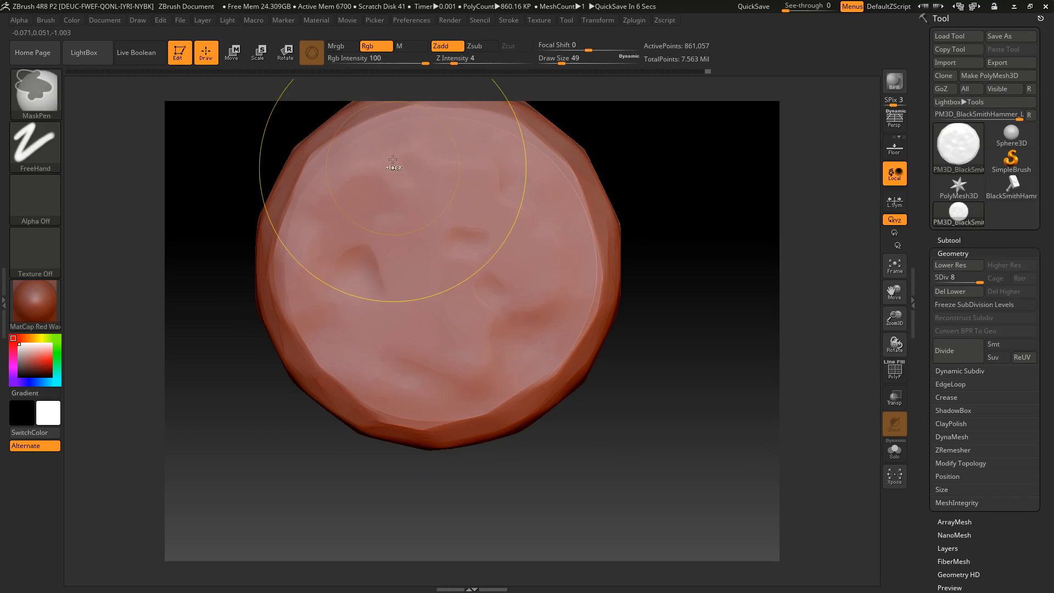
key("ctrl+z")
Set the draw size to 25 and partly flatten the bumps across the cap's round face
left_click_drag(562, 64, 548, 63)
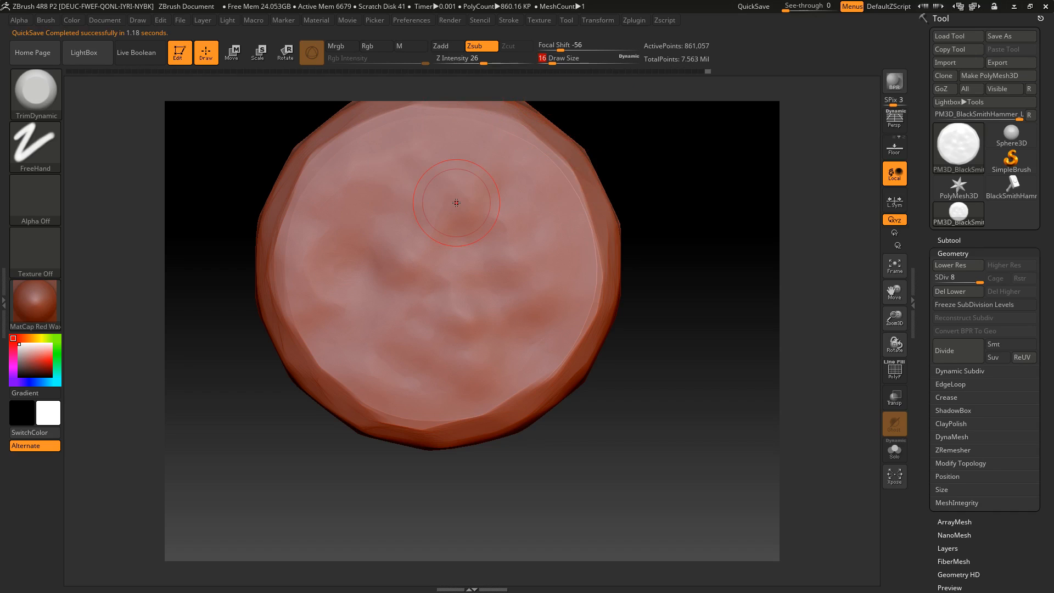
key("bracketright")
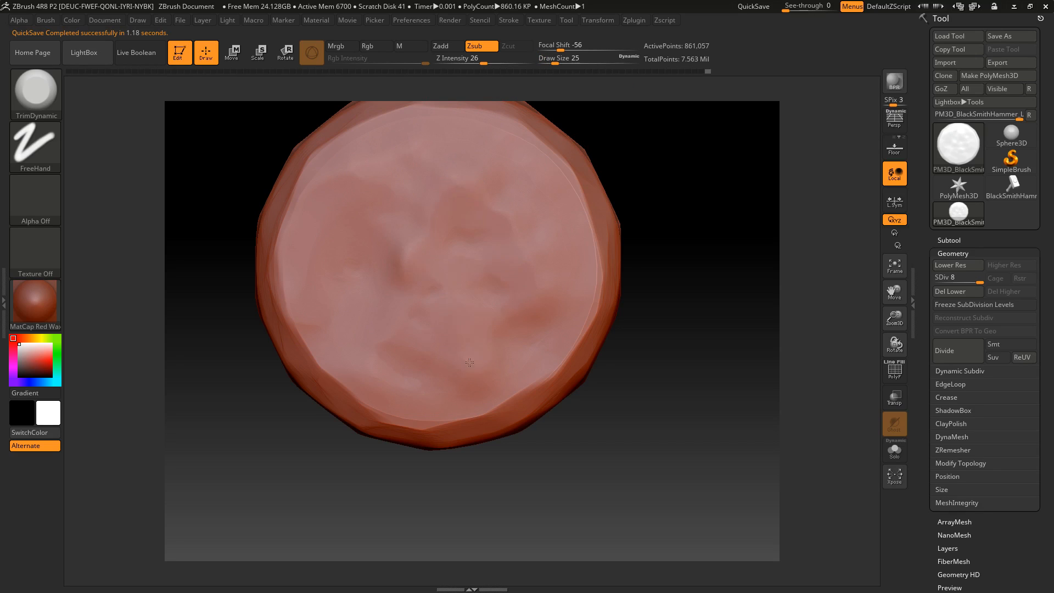
left_click_drag(565, 271, 439, 350)
mouse_move(358, 353)
left_mouse_down()
mouse_move(365, 264)
mouse_move(348, 183)
mouse_move(508, 242)
left_mouse_up()
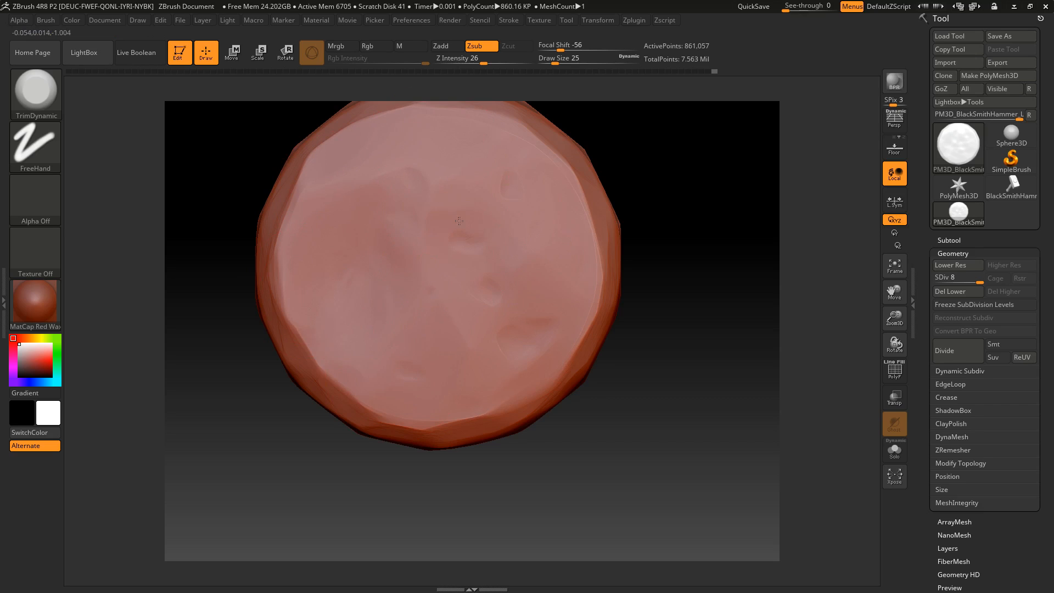
mouse_move(665, 247)
left_mouse_down()
mouse_move(672, 193)
mouse_move(678, 239)
mouse_move(665, 146)
mouse_move(713, 222)
mouse_move(670, 258)
left_mouse_up()
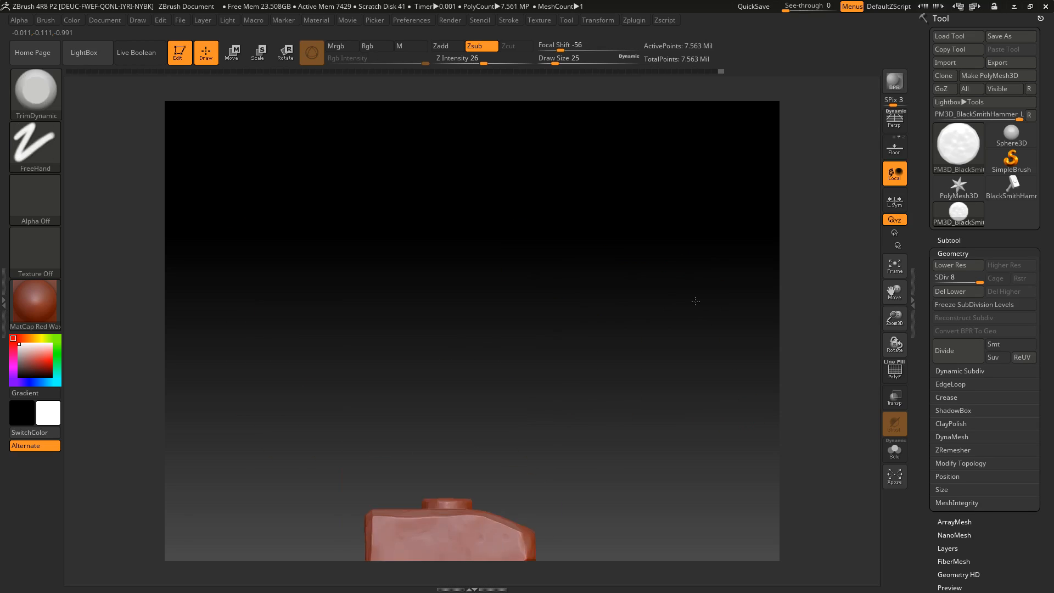
Unhide the whole hammer and set its subdivision level to 1, switching back from Maya to ZBrush
mouse_move(694, 298)
left_mouse_down()
mouse_move(647, 261)
mouse_move(627, 319)
mouse_move(617, 313)
mouse_move(595, 332)
mouse_move(527, 348)
mouse_move(510, 327)
mouse_move(631, 313)
mouse_move(701, 332)
left_mouse_up()
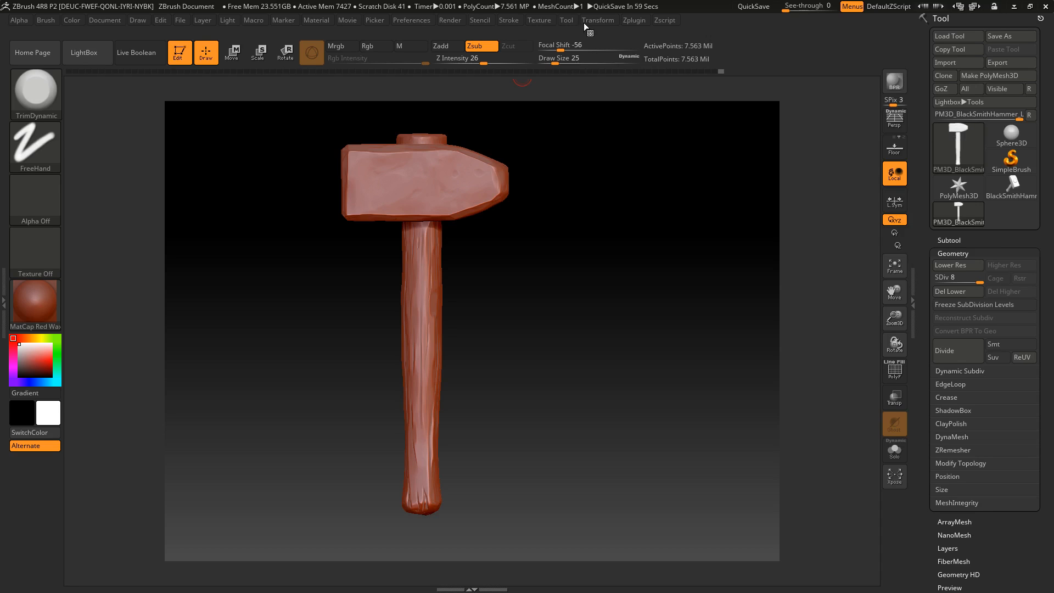
left_click_drag(929, 279, 927, 279)
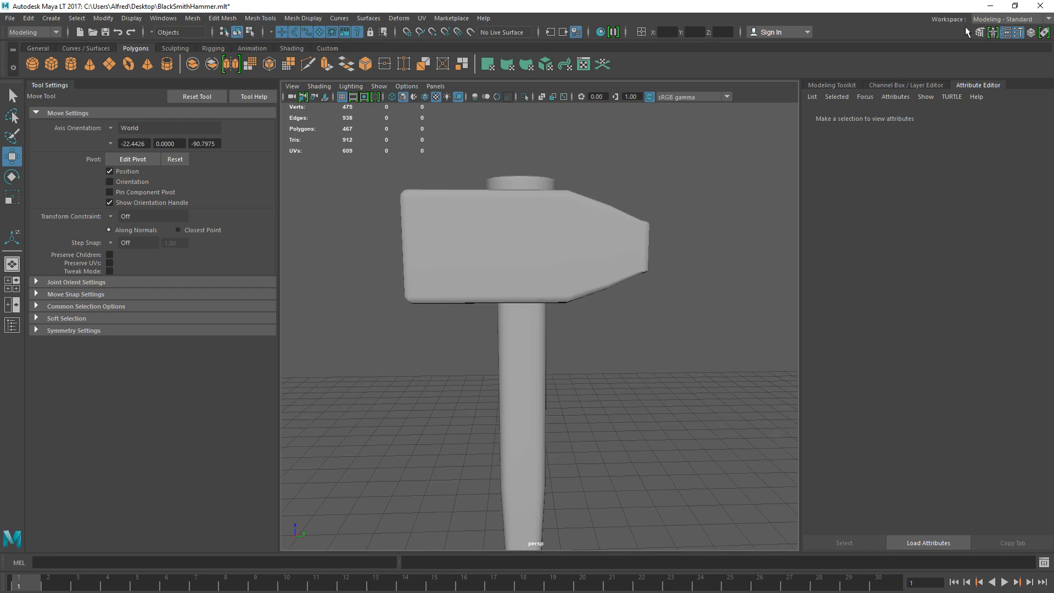
left_click(999, 8)
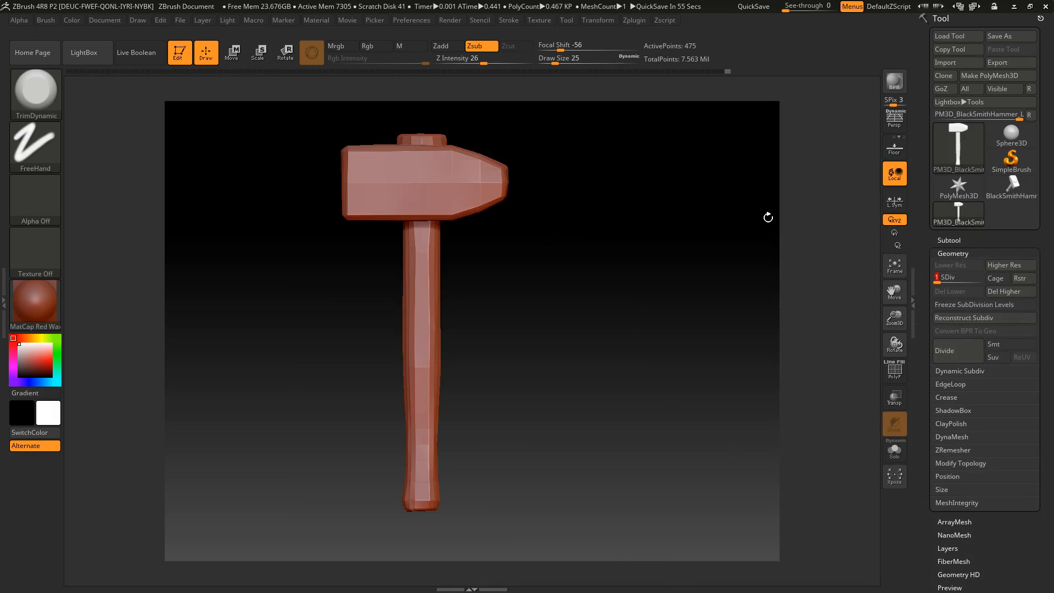
Export the level 1 mesh to the Meshes folder as BlackSmithHammer_LP.obj, overwriting the existing file
left_click(572, 20)
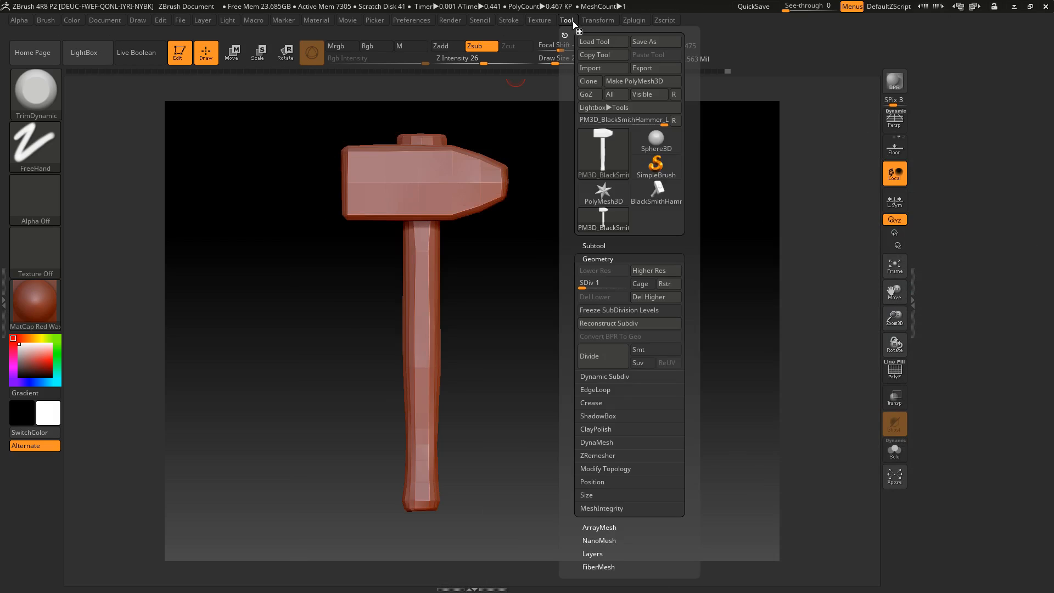
left_click(640, 69)
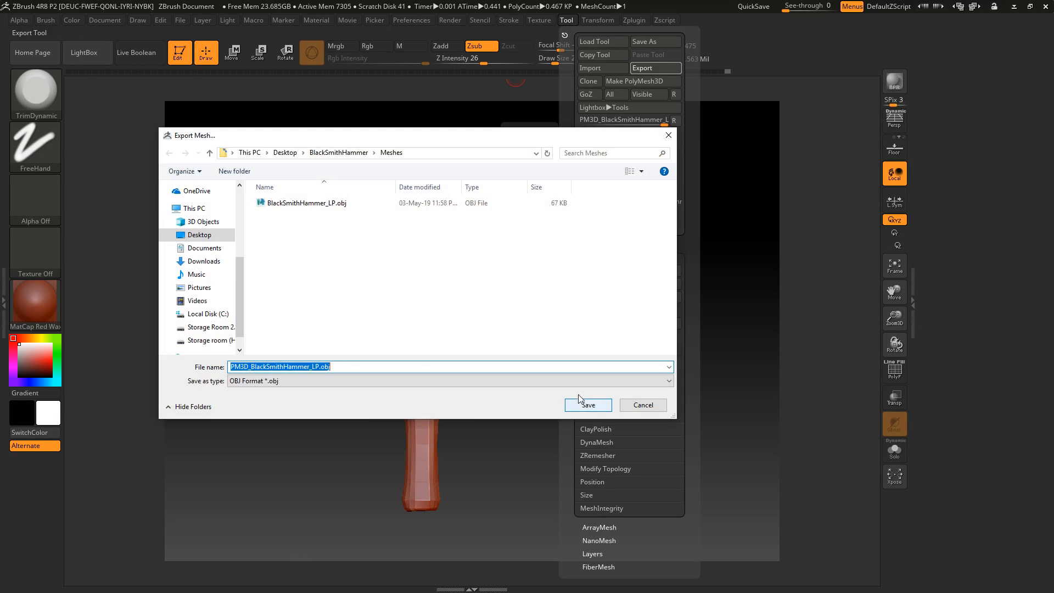
left_click(328, 204)
left_click(292, 367)
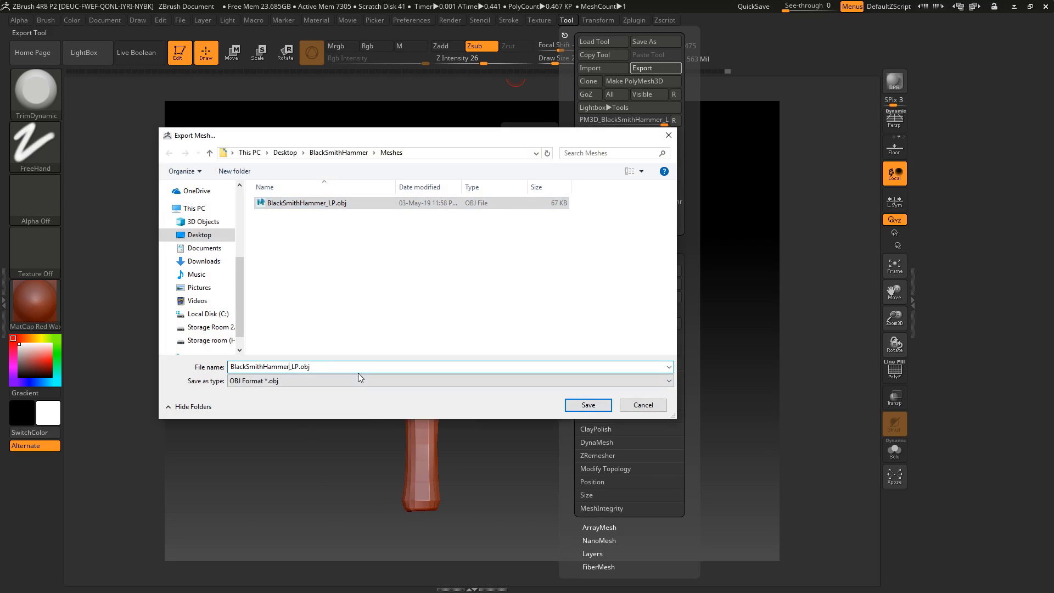
left_click(339, 209)
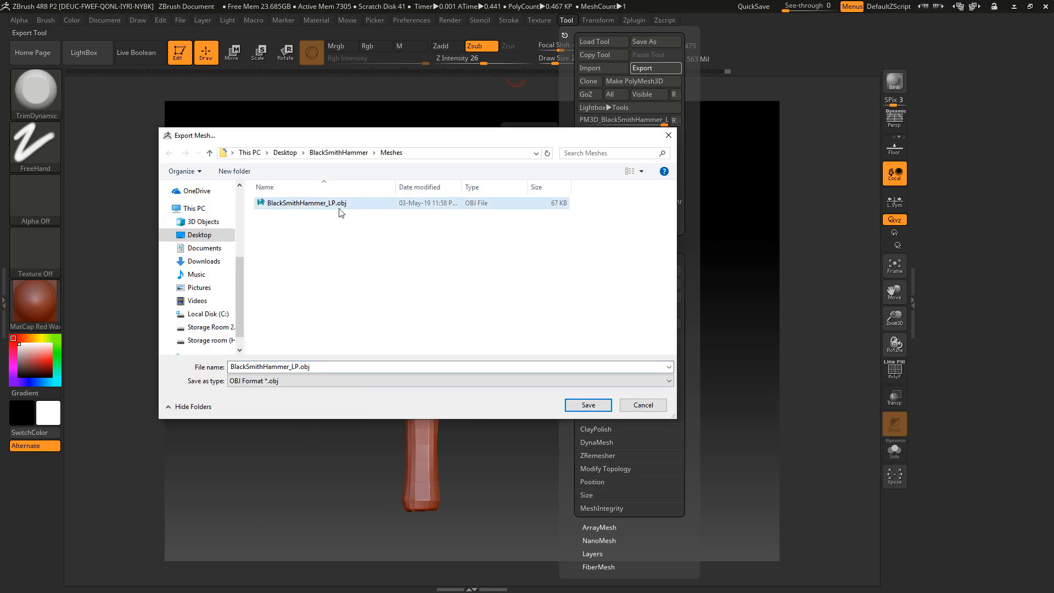
double_click(339, 208)
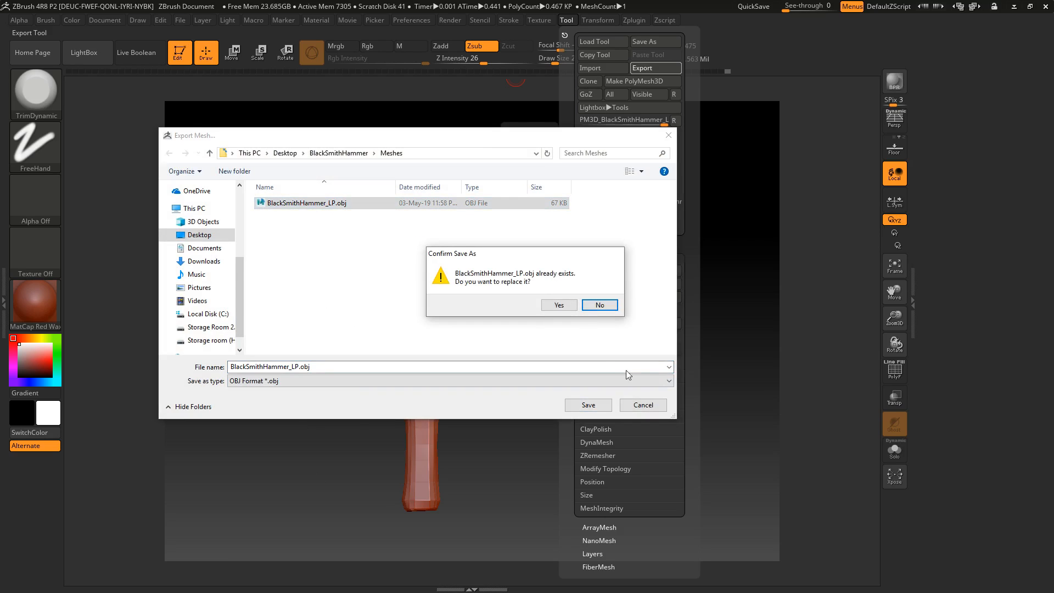
left_click(555, 305)
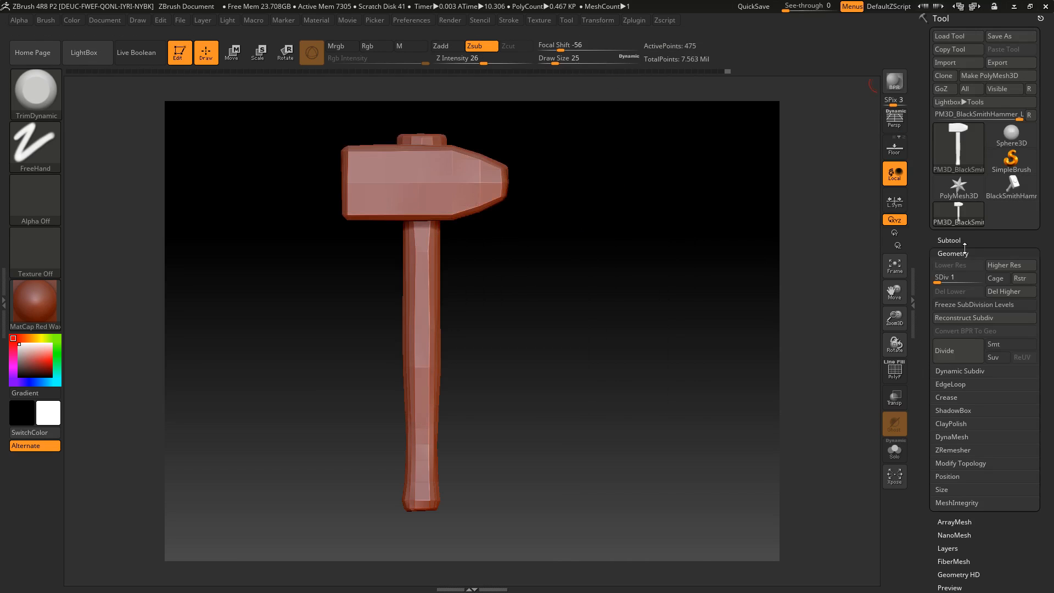
Compare the handle's sculpted detail at subdivision levels 8 and 7, and set the hammer to level 7
left_click_drag(940, 277, 982, 277)
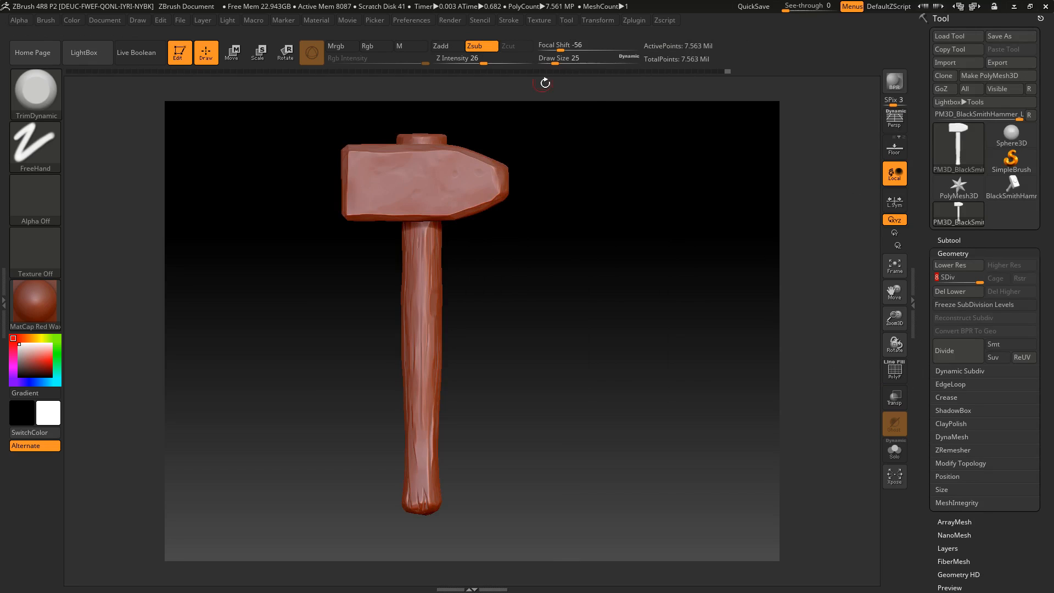
left_click_drag(982, 280, 973, 281)
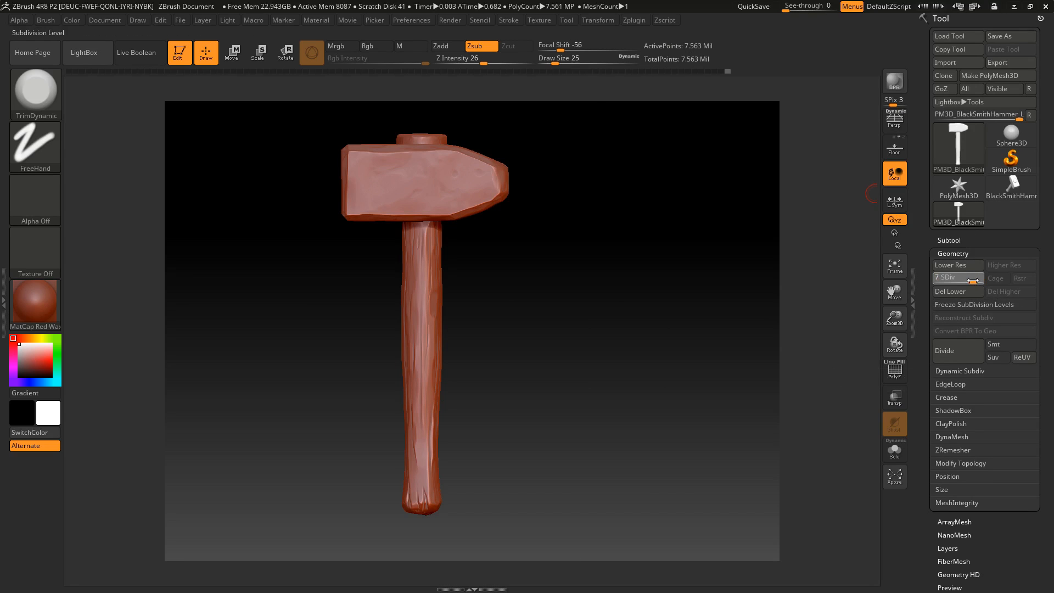
left_click_drag(499, 259, 549, 422, "alt")
left_click_drag(975, 281, 994, 278)
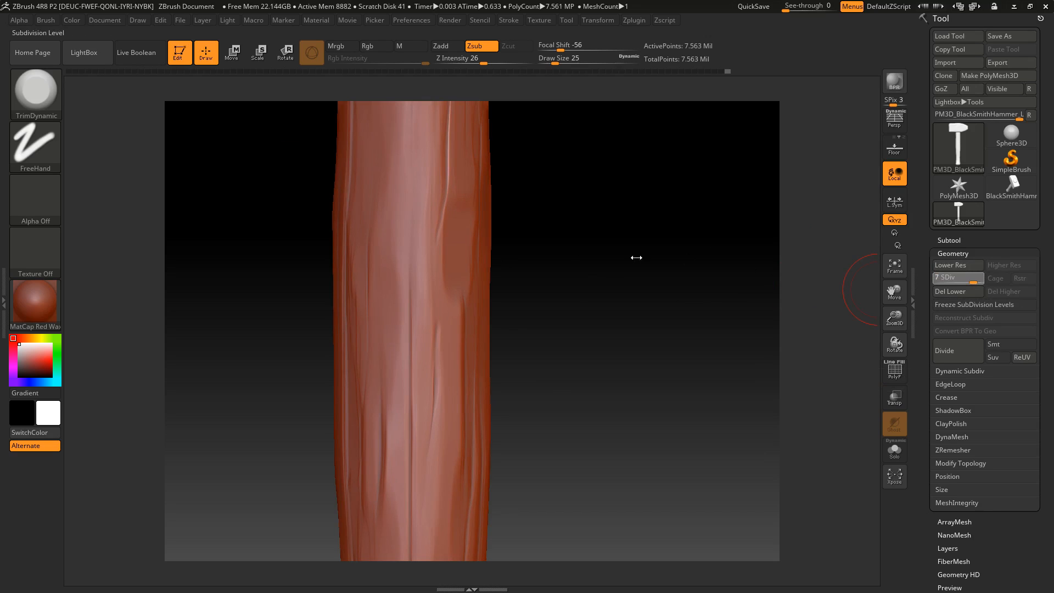
key("shift+d")
left_click_drag(583, 299, 636, 437)
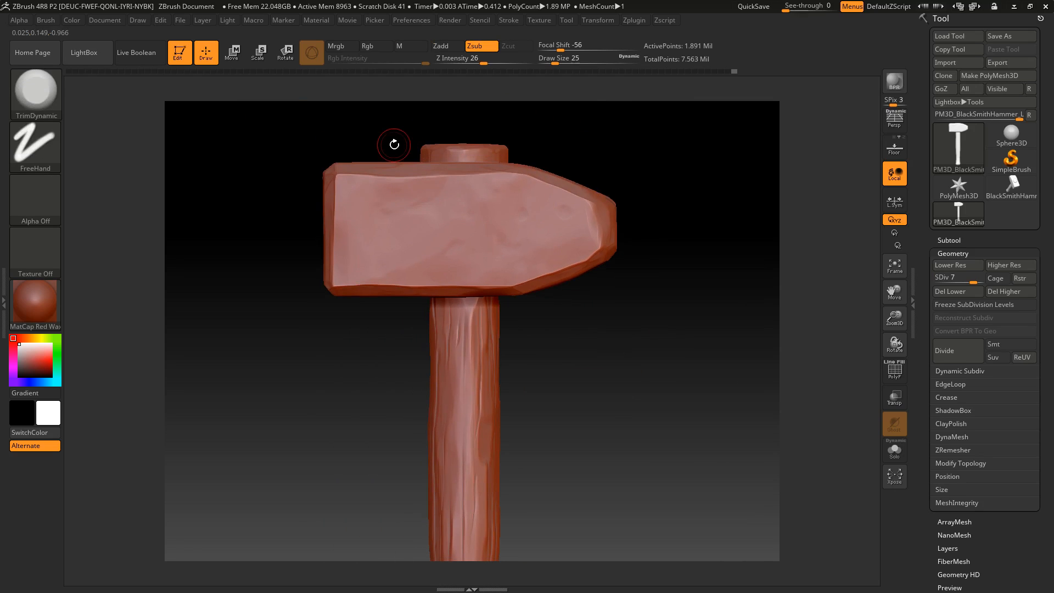
Export the level 7 mesh as a separate OBJ in the Meshes folder, replacing the L in the BlackSmithHammer_LP file name
left_click(566, 22)
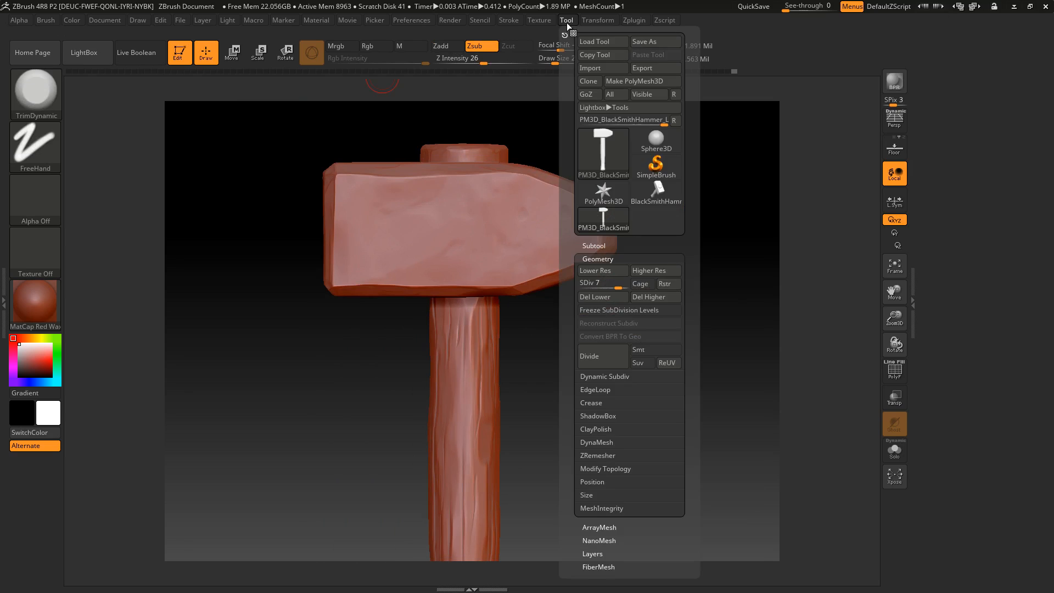
left_click(655, 67)
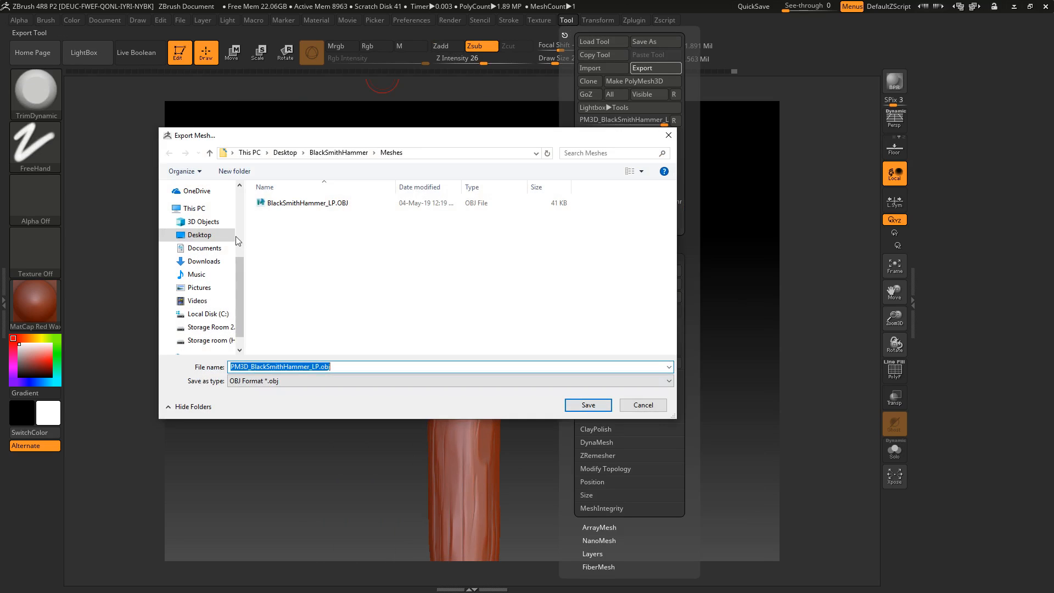
left_click(316, 205)
left_click(313, 363)
left_click(292, 367)
key("Delete")
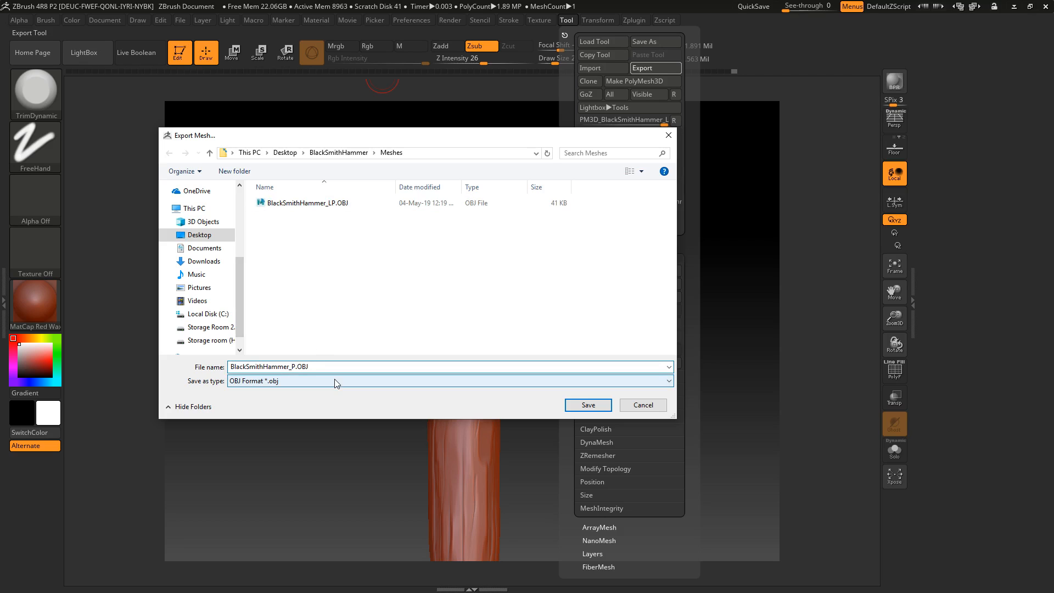
key("Return")
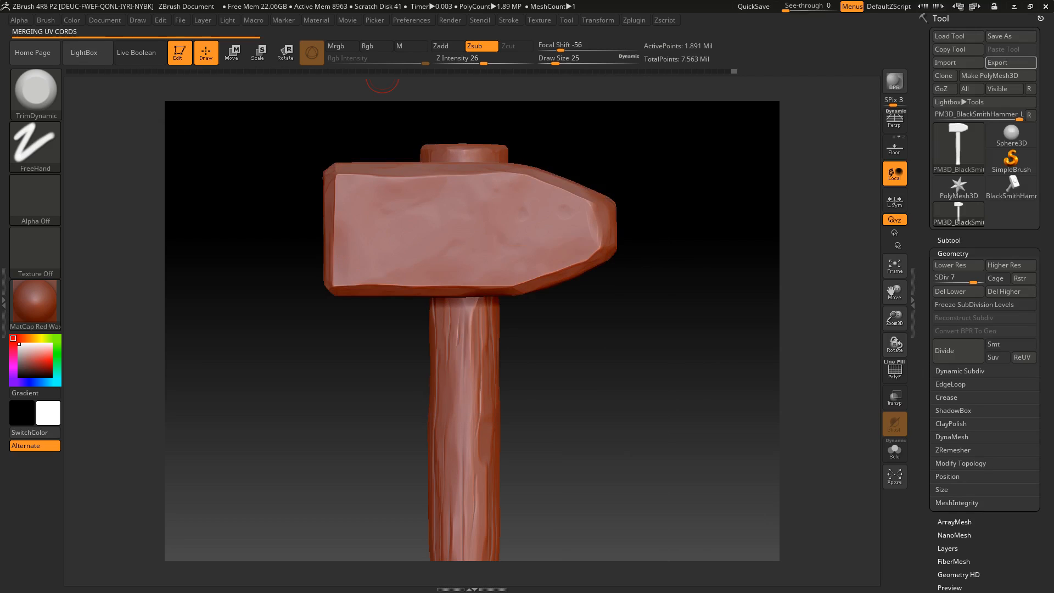
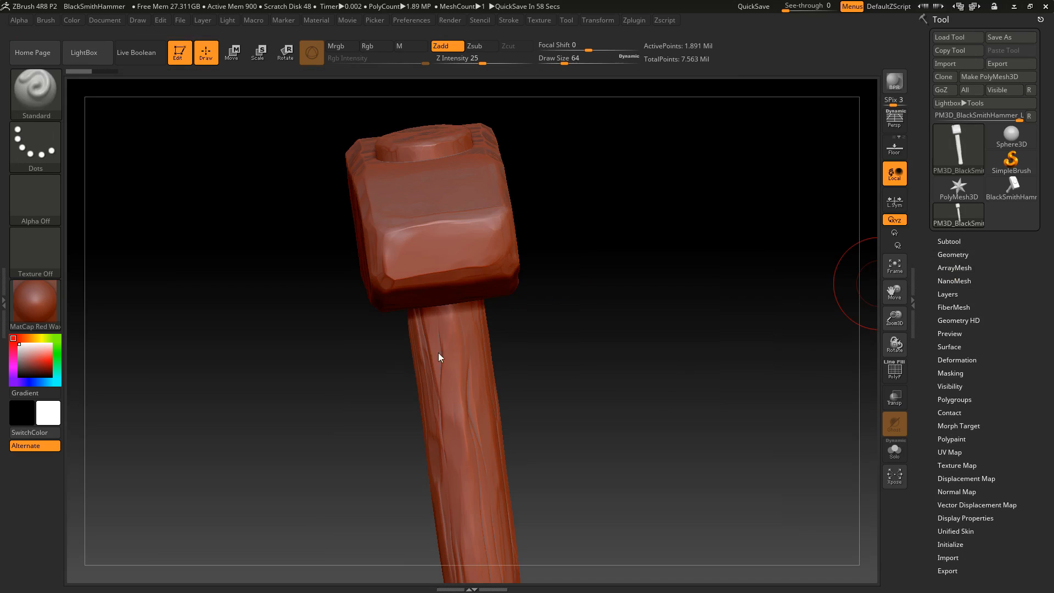
Set the Standard brush's draw size to 14 and carve a round dent into one broad side of the hammer head
left_click_drag(586, 358, 580, 270)
left_click_drag(483, 352, 560, 374, "alt")
mouse_move(645, 237)
left_mouse_down("alt")
mouse_move(656, 290)
mouse_move(688, 288)
left_mouse_up("alt")
left_click_drag(559, 59, 551, 58)
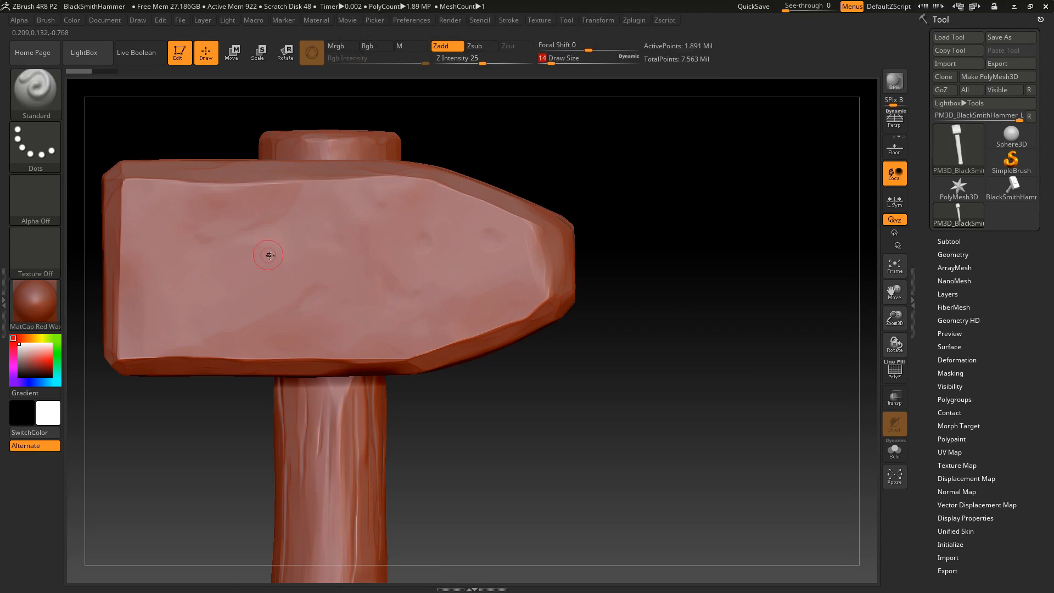
left_click(44, 88)
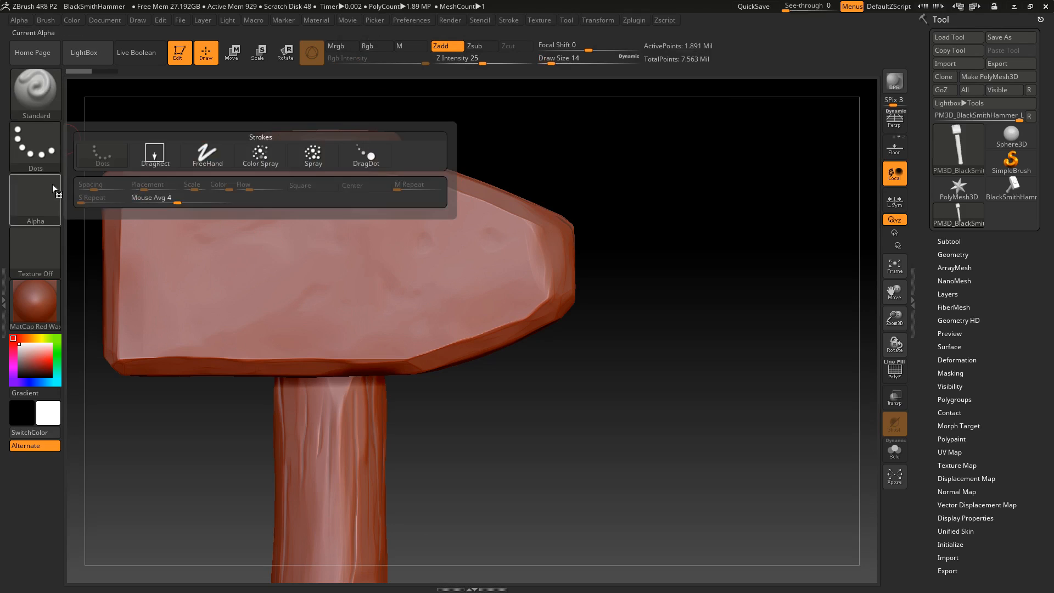
left_click(229, 239, "alt")
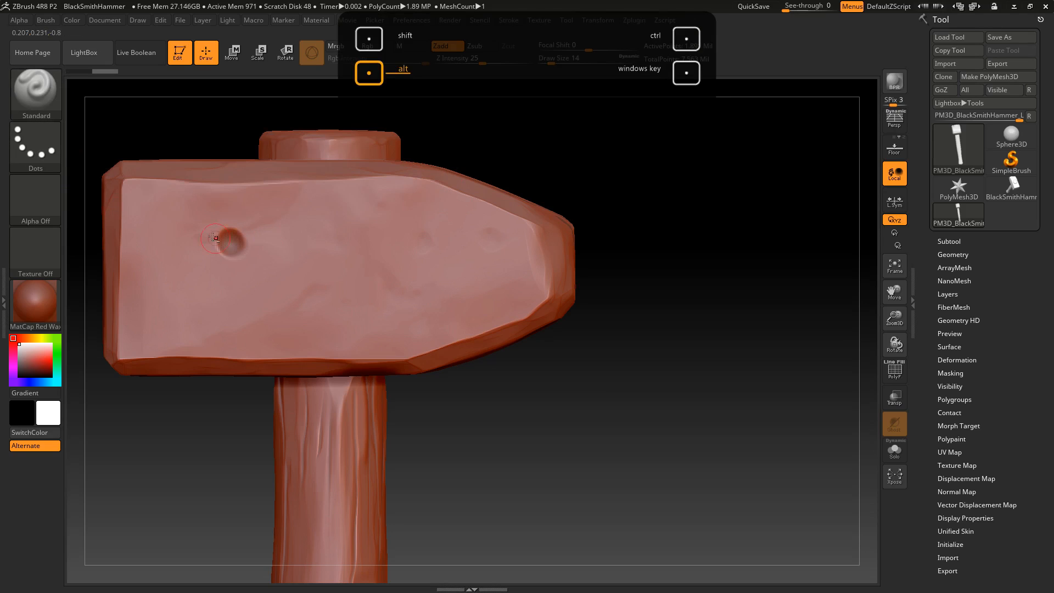
Carve more round dents into the hammer head's top, striking face and opposite broad side
left_click(39, 141)
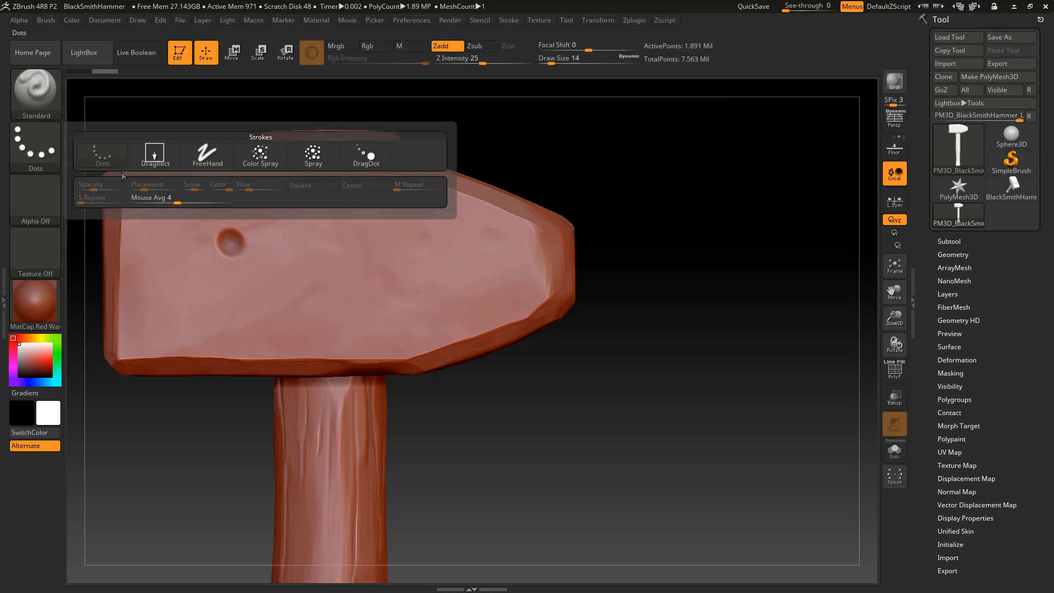
mouse_move(200, 153)
left_click_drag(614, 169, 465, 410)
mouse_move(459, 472)
left_mouse_down()
mouse_move(473, 261)
mouse_move(313, 371)
mouse_move(561, 232)
mouse_move(549, 254)
left_mouse_up()
mouse_move(686, 222)
left_mouse_down()
mouse_move(423, 242)
mouse_move(288, 317)
mouse_move(298, 352)
left_mouse_up()
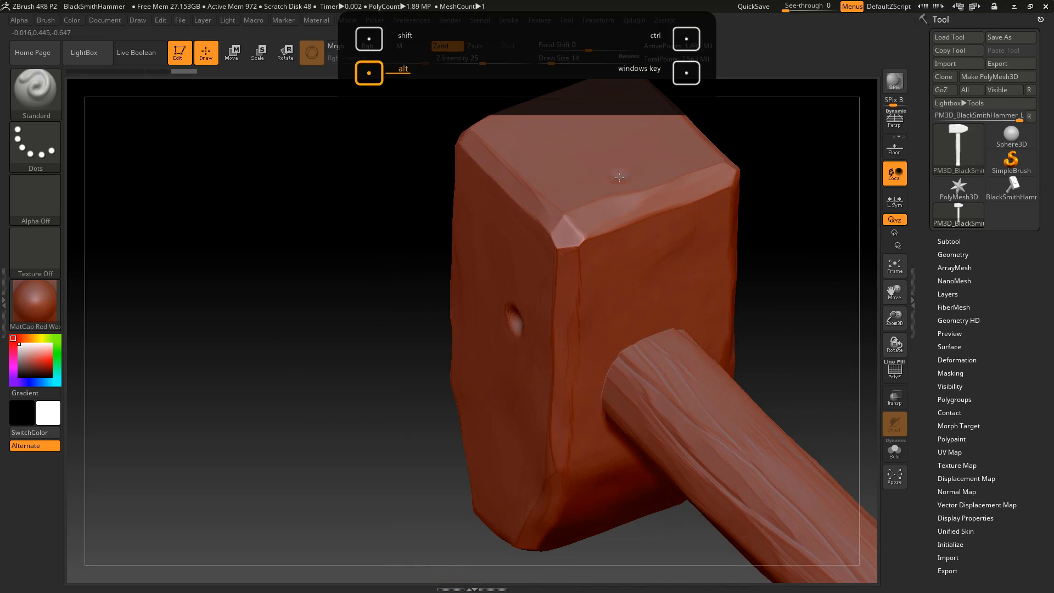
Switch to the TrimDynamic brush and roughen the rim of the dent on the head's opposite broad side
left_click_drag(404, 306, 368, 249)
key("b")
key("t")
key("d")
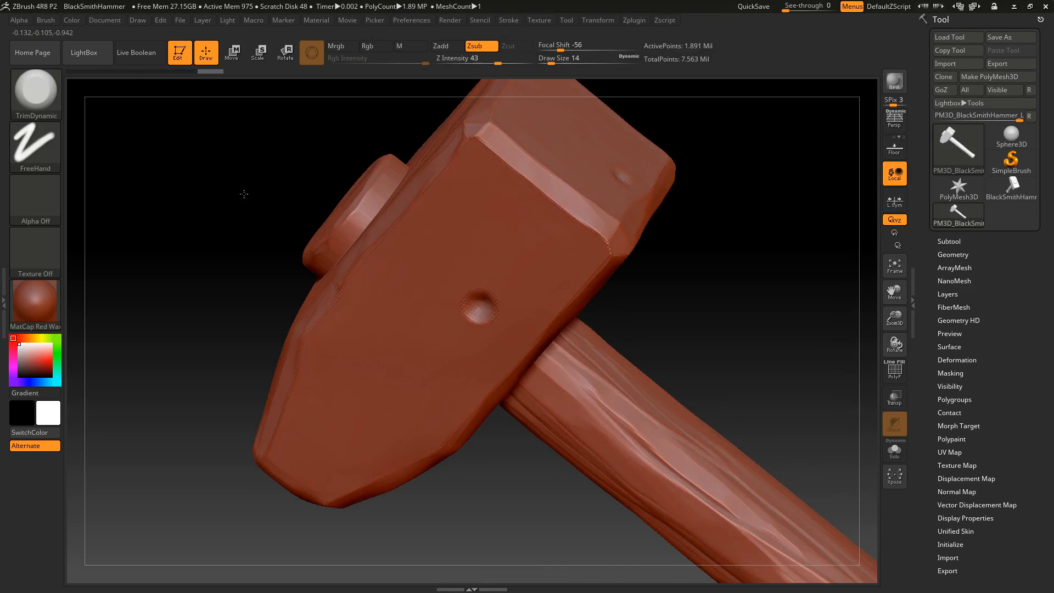
left_click_drag(243, 196, 357, 236)
mouse_move(504, 268)
left_mouse_down()
mouse_move(509, 296)
mouse_move(501, 274)
left_mouse_up()
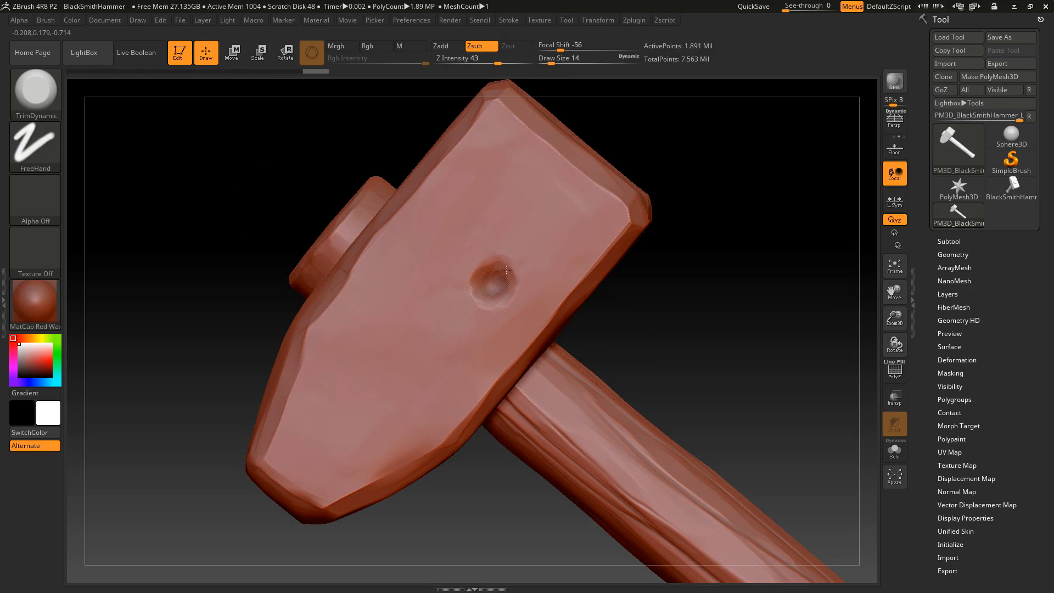
Trim the dent on the top of the head into an irregular shape, undoing one stroke
mouse_move(511, 268)
left_mouse_down()
mouse_move(518, 310)
mouse_move(663, 289)
mouse_move(661, 304)
mouse_move(418, 360)
left_mouse_up()
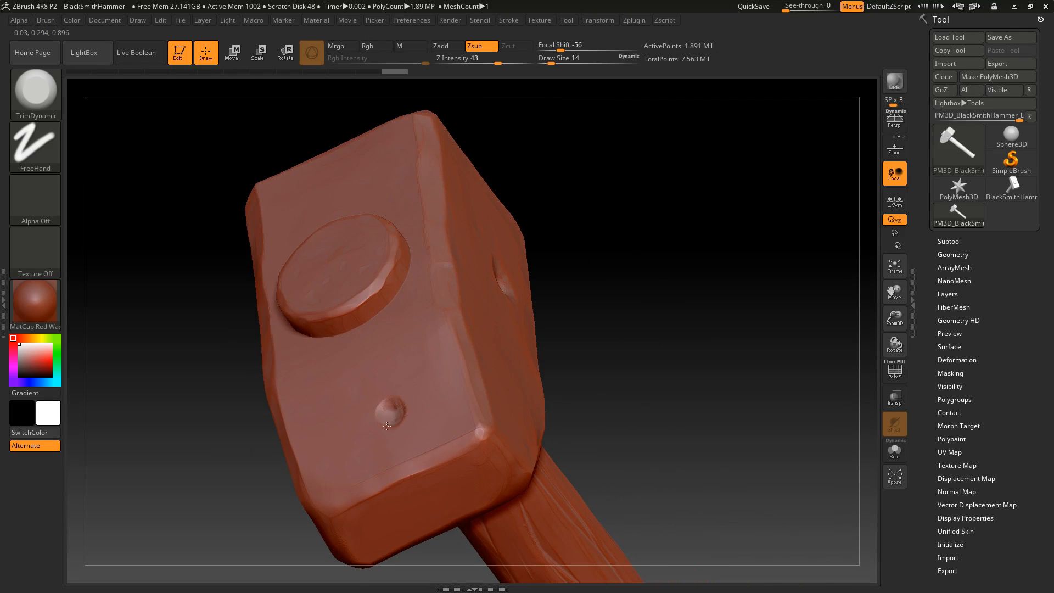
left_click_drag(545, 353, 546, 375)
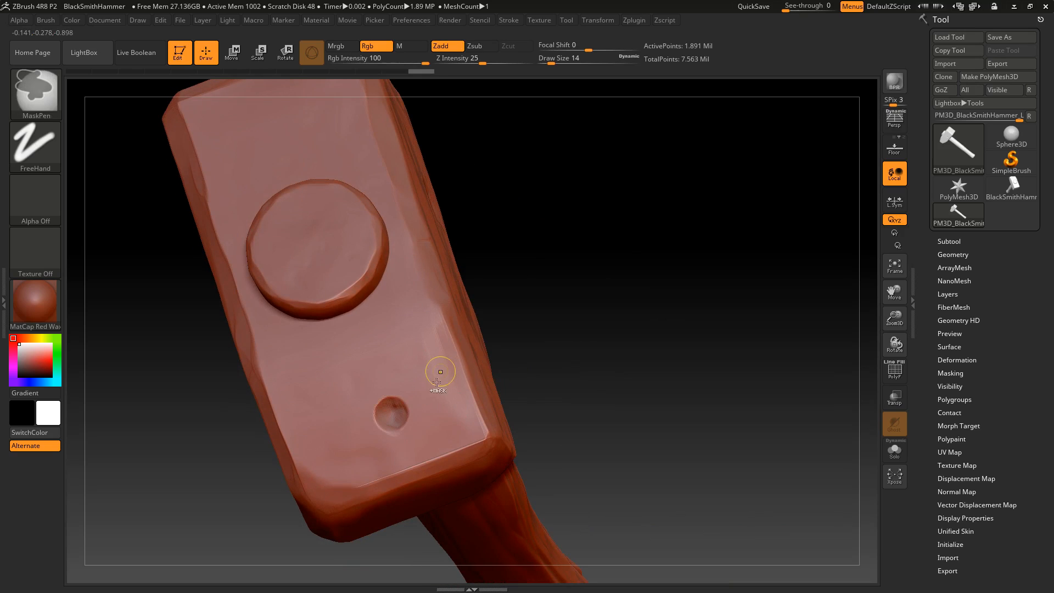
key("ctrl+z")
left_click(404, 404)
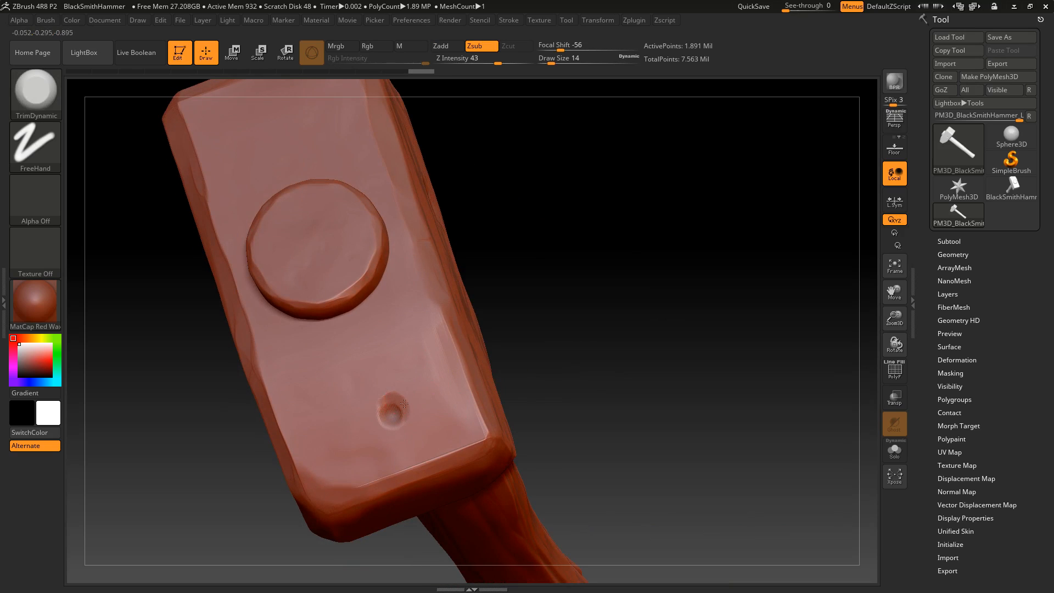
left_click_drag(381, 423, 378, 409)
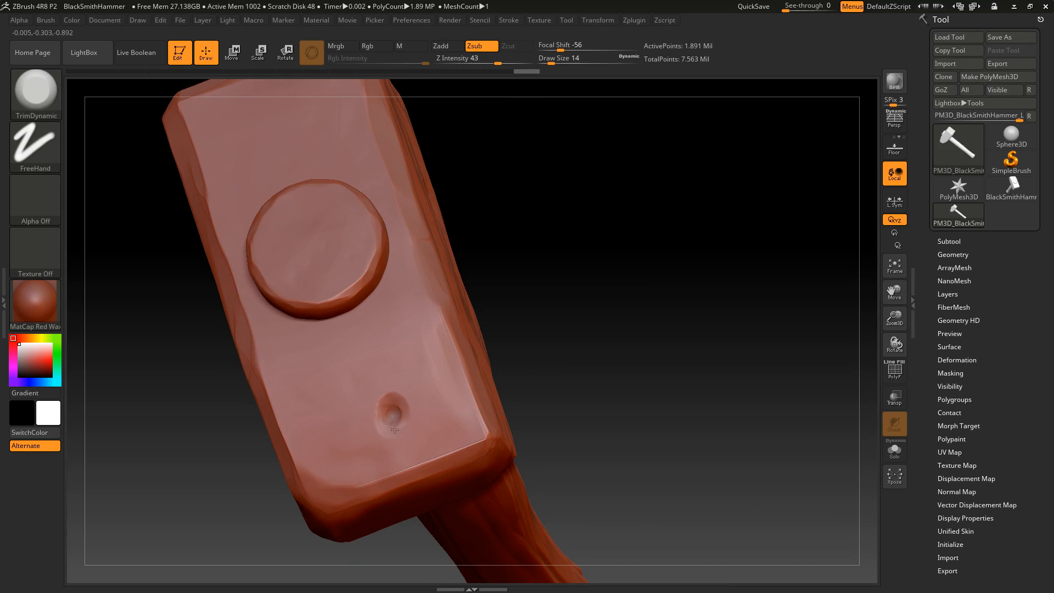
Trim the rim of the first dent on the head's broad side into an uneven shape
left_click_drag(540, 351, 557, 282)
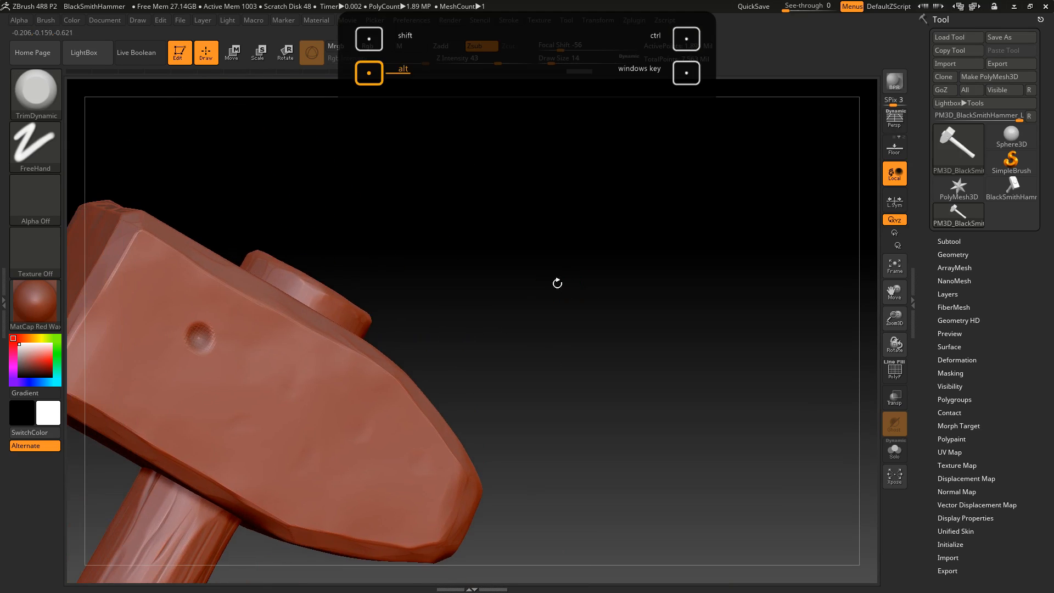
left_click_drag(204, 321, 201, 336)
left_click_drag(316, 230, 267, 274)
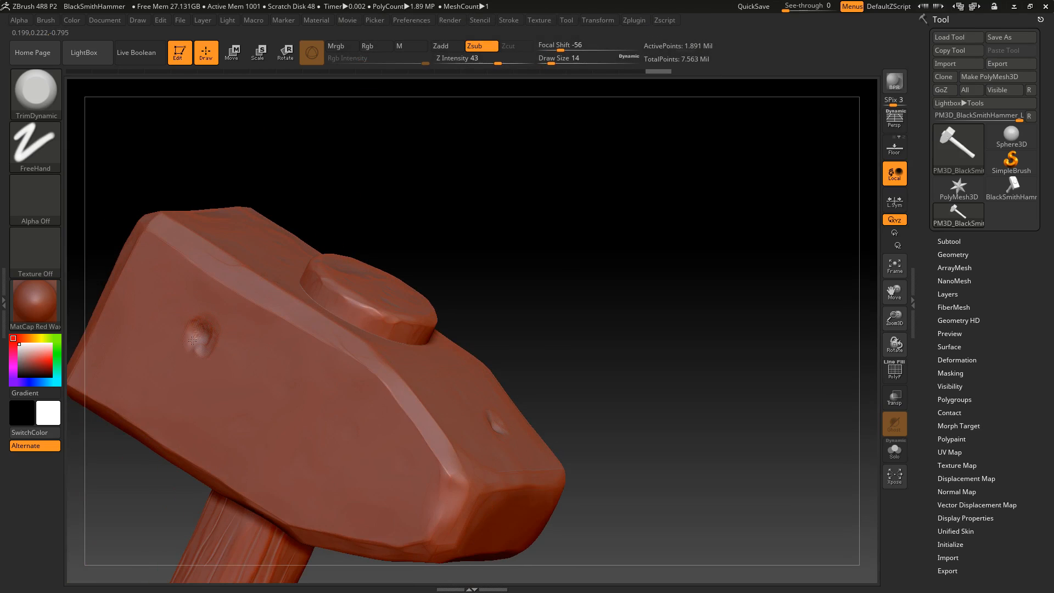
mouse_move(303, 330)
left_mouse_down()
mouse_move(244, 327)
mouse_move(209, 360)
left_mouse_up()
Try trimming the upper corner of the head's wedge end with the draw size at 27
left_click_drag(642, 270, 600, 280)
left_click_drag(600, 280, 562, 238, "alt")
mouse_move(591, 318)
left_mouse_down()
mouse_move(602, 365)
mouse_move(594, 303)
left_mouse_up()
left_click(556, 61)
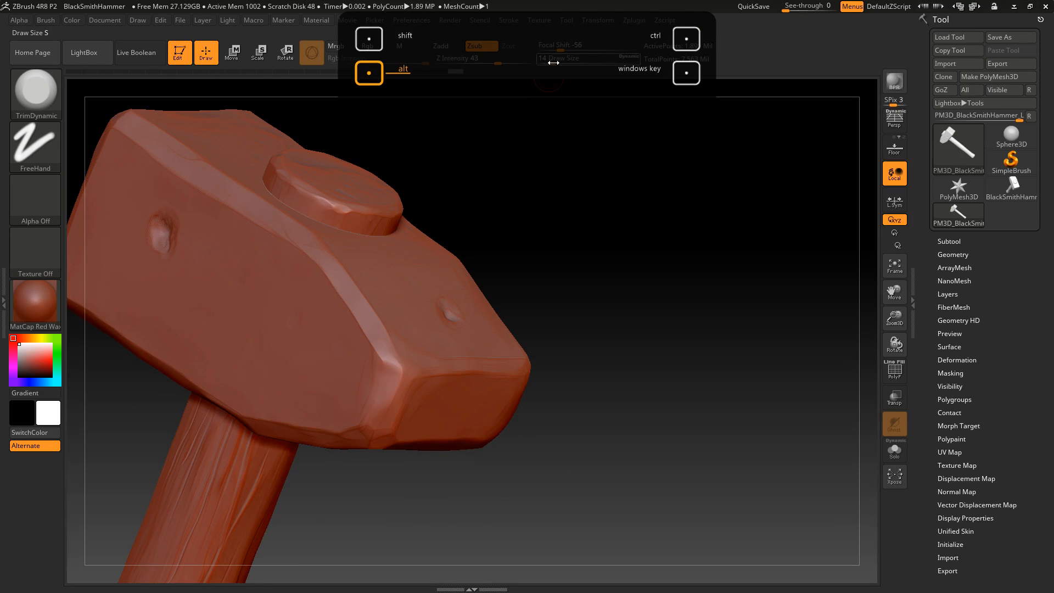
left_click_drag(398, 364, 396, 374)
left_click_drag(636, 351, 566, 355)
mouse_move(597, 311)
left_mouse_down()
mouse_move(663, 233)
mouse_move(607, 280)
left_mouse_up()
key("ctrl+z")
Set the draw size to 13 and trim the dent on the striking face into an irregular chip
left_click_drag(538, 272, 679, 241, "alt")
left_click_drag(582, 220, 601, 231)
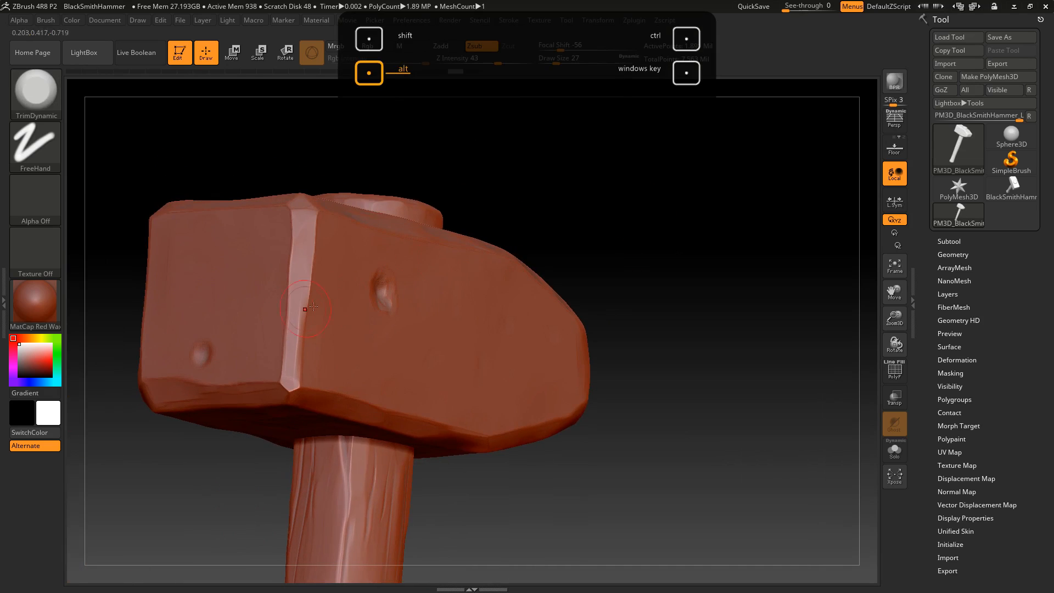
left_click_drag(601, 176, 694, 180)
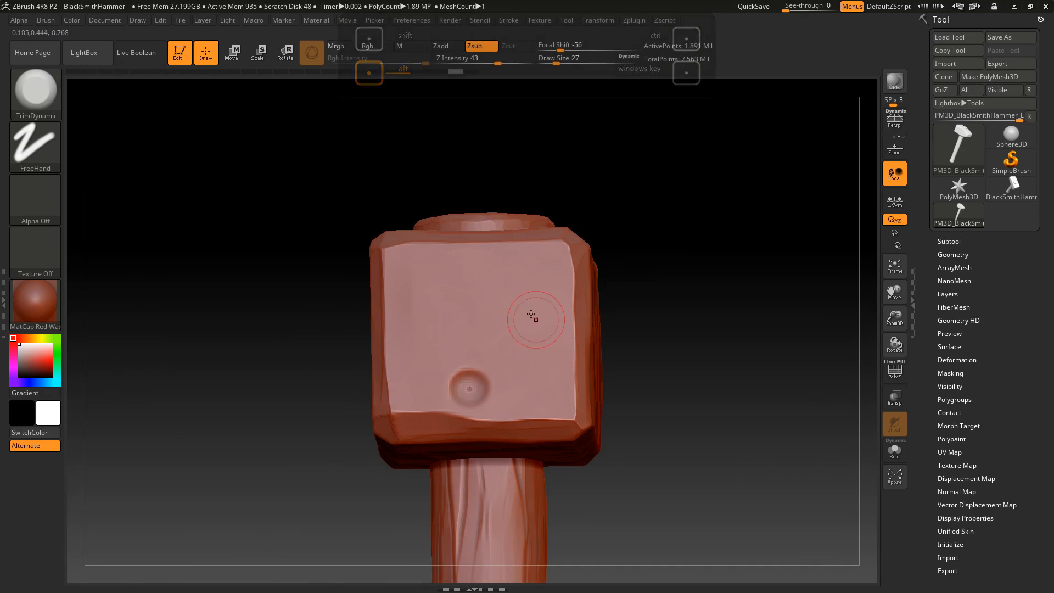
left_click_drag(557, 62, 550, 63)
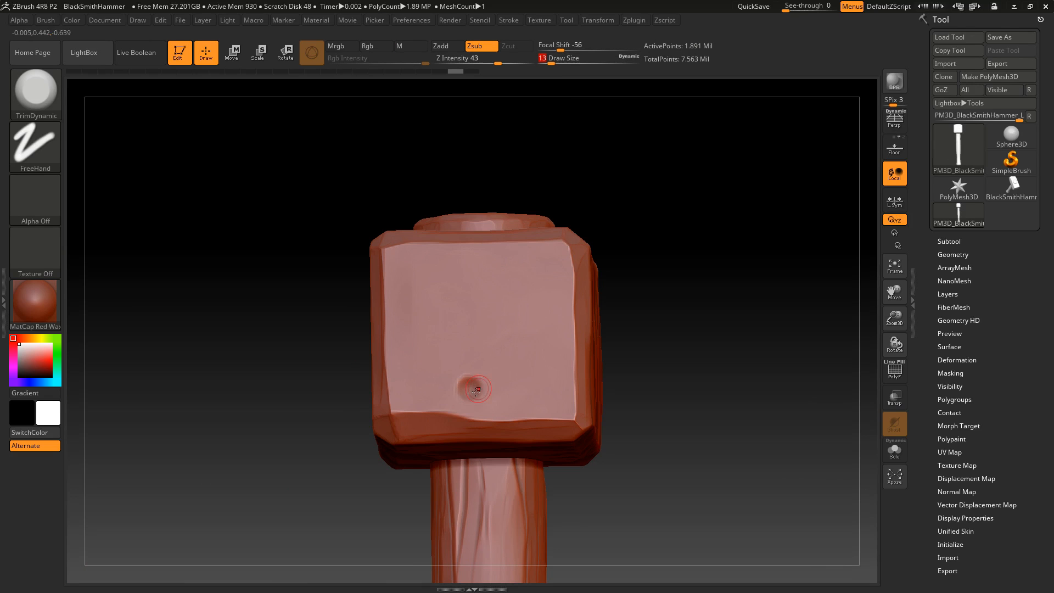
left_click_drag(482, 389, 477, 380)
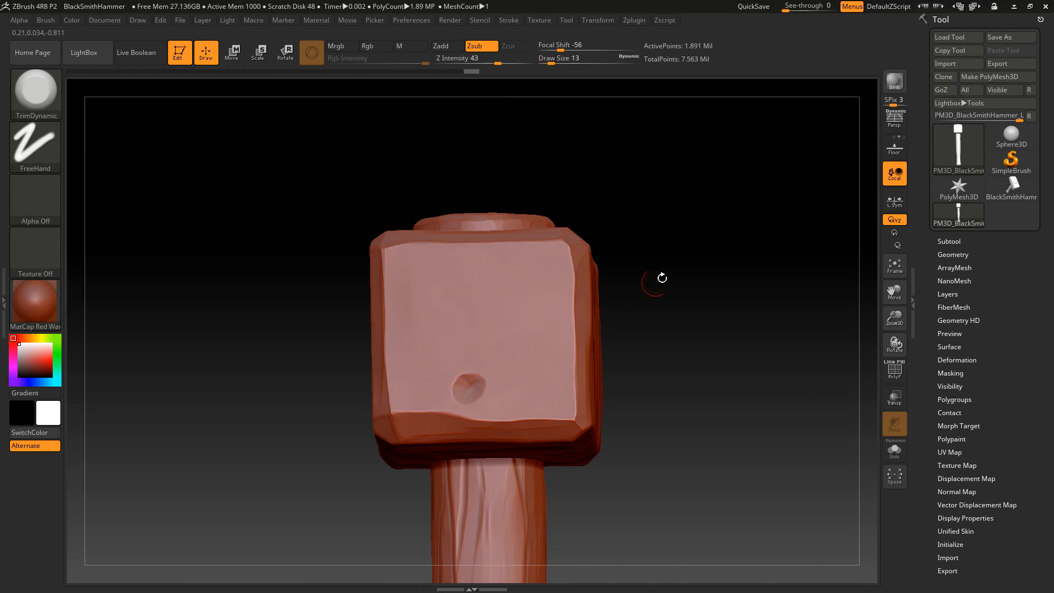
Try cutting a crack across the head's upper beveled edge with the Orb_Cracks2 brush
left_click_drag(630, 296, 535, 335)
left_click_drag(192, 82, 150, 126, "alt")
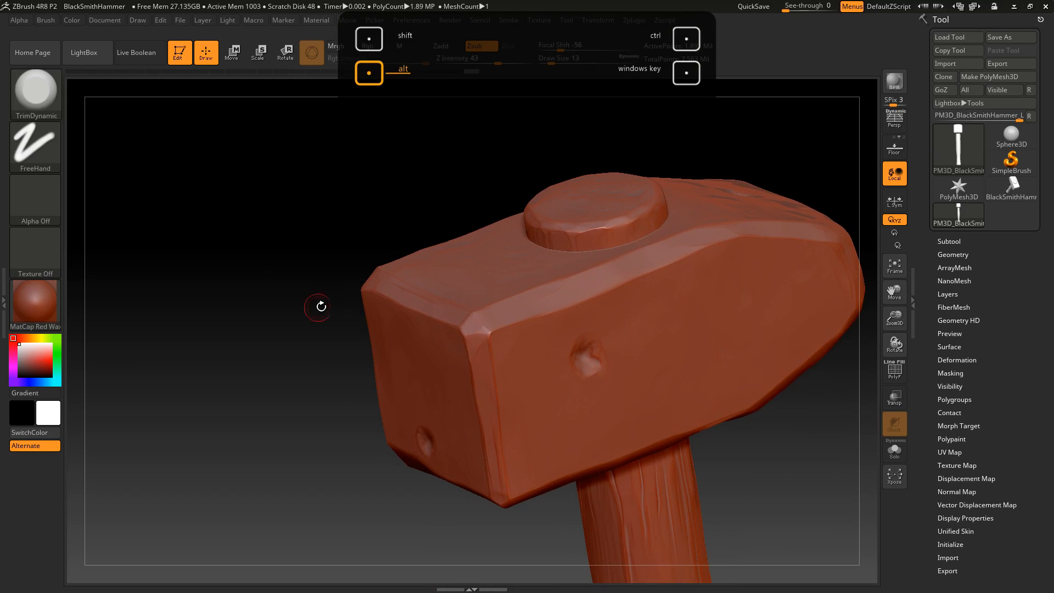
key("b")
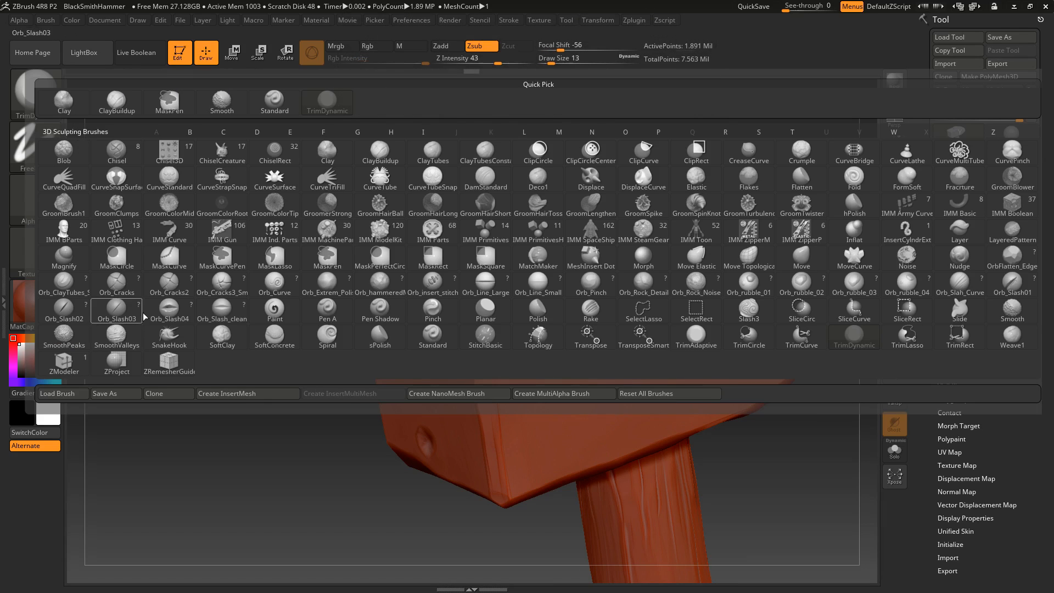
left_click(113, 284)
key("b")
left_click(179, 285)
left_click_drag(287, 250, 418, 207)
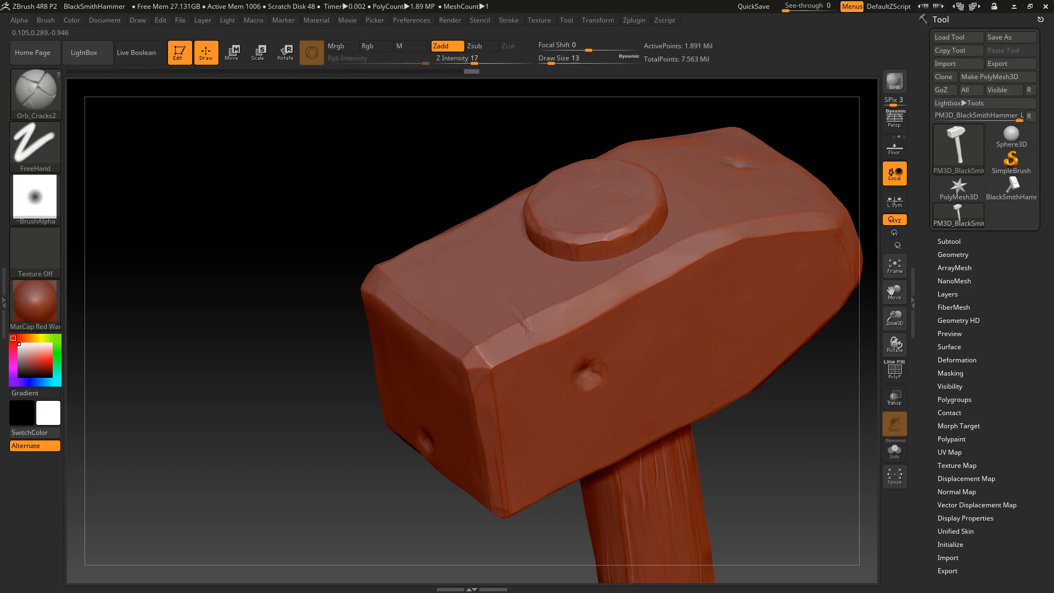
right_click_drag(529, 366, 489, 412)
right_click_drag(549, 433, 393, 546)
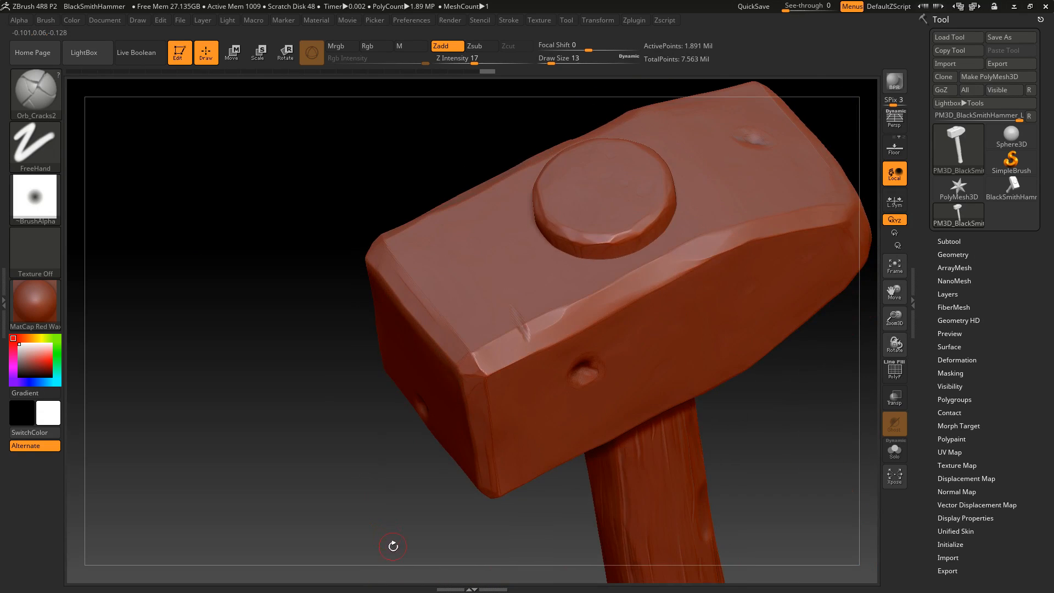
right_click_drag(339, 429, 334, 477)
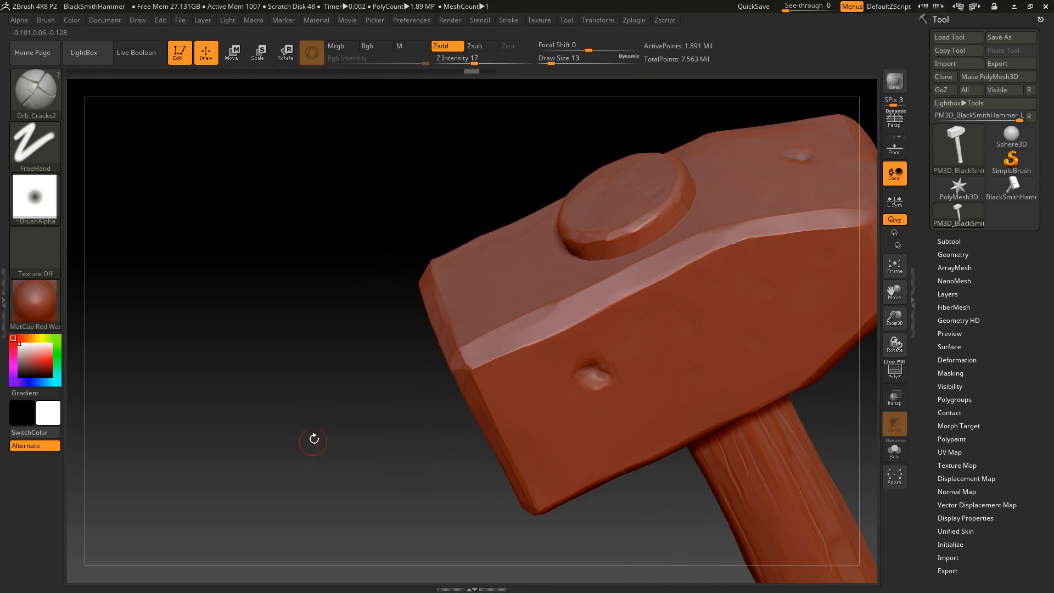
Switch to the Orb_Slash02 brush and cut a diagonal slash across the vertical edge beside the striking face
key("b")
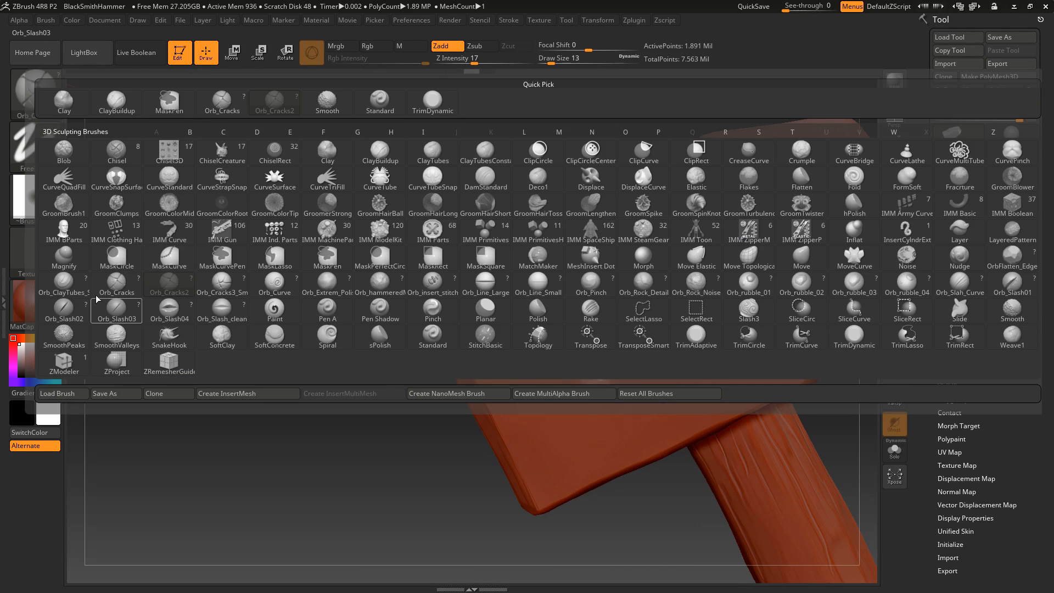
left_click(66, 308)
right_click_drag(360, 334, 427, 430)
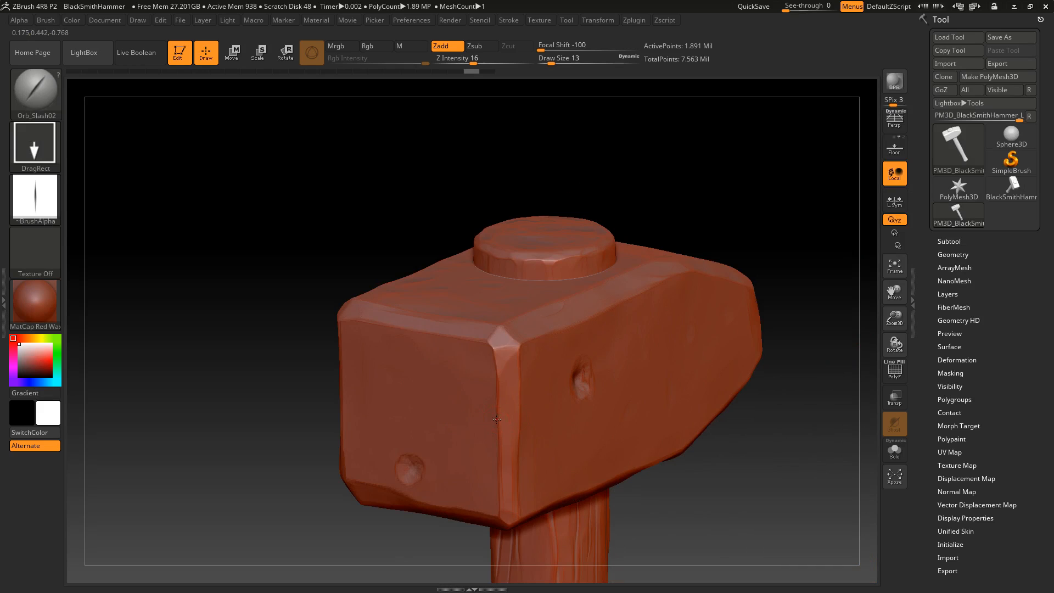
left_click_drag(548, 379, 550, 378)
mouse_move(741, 212)
right_mouse_down()
mouse_move(691, 192)
mouse_move(671, 147)
right_mouse_up()
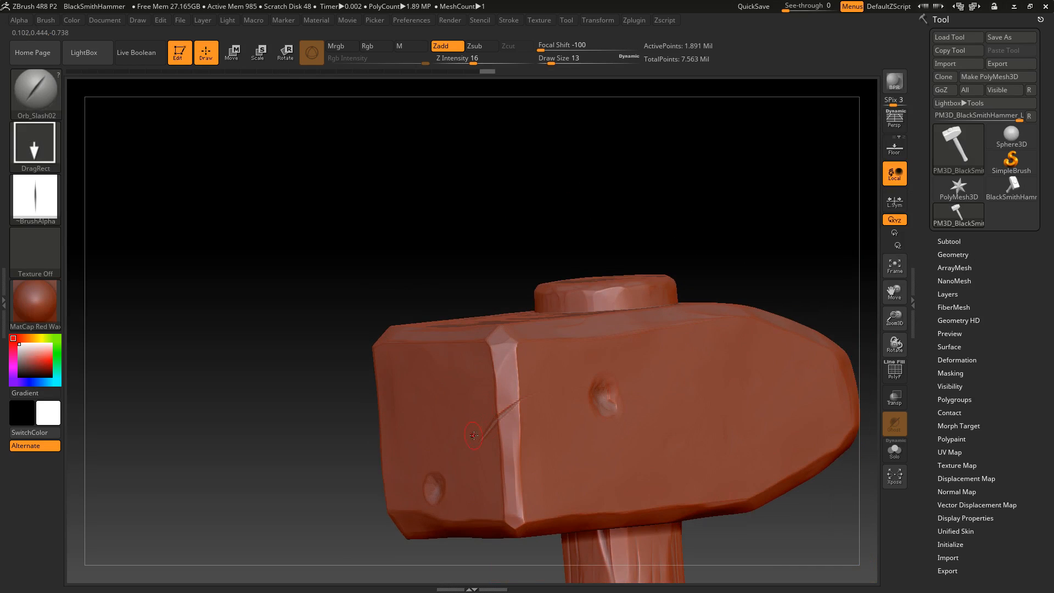
mouse_move(301, 471)
right_mouse_down()
mouse_move(682, 324)
mouse_move(623, 343)
mouse_move(621, 306)
right_mouse_up()
Switch to the Orb_Slash04 brush
left_click(52, 90)
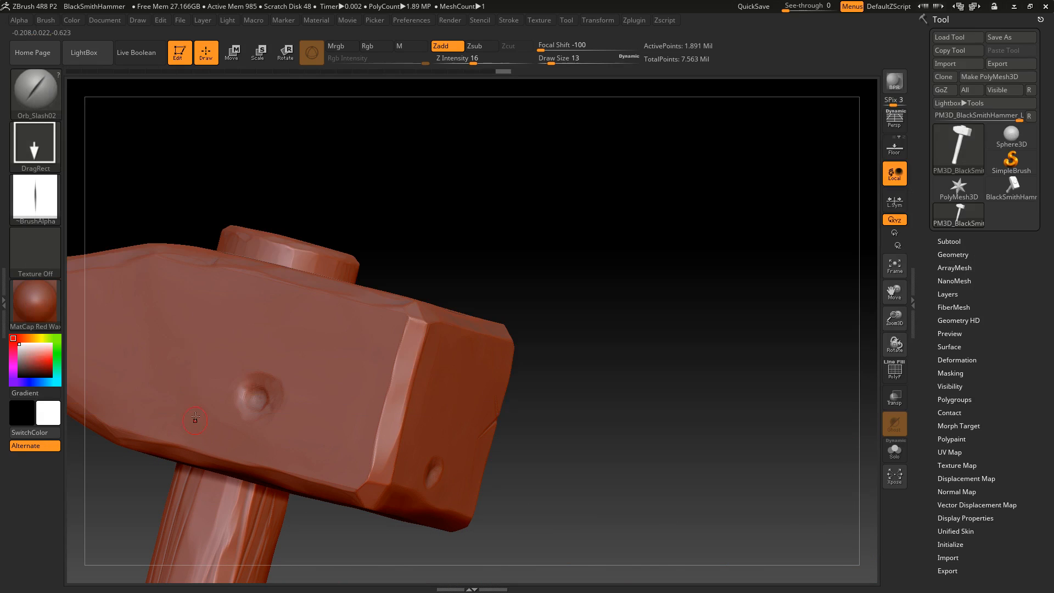
left_click(54, 110)
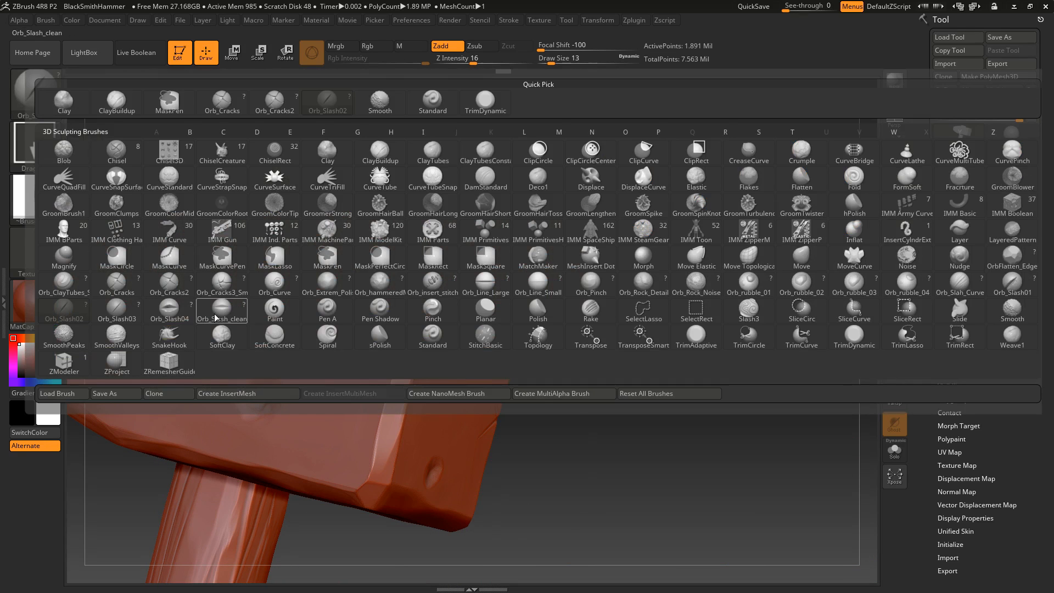
left_click(217, 317)
Try diagonal gashes near the striking end of the head's broad side, testing both Zadd and Zsub
right_click_drag(602, 310, 629, 266)
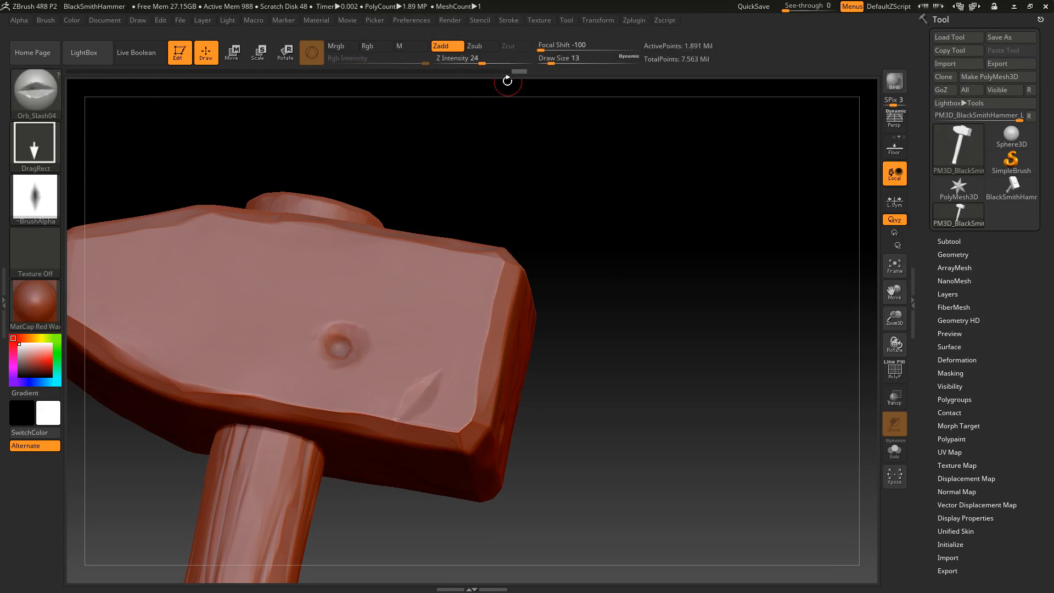
left_click(479, 46)
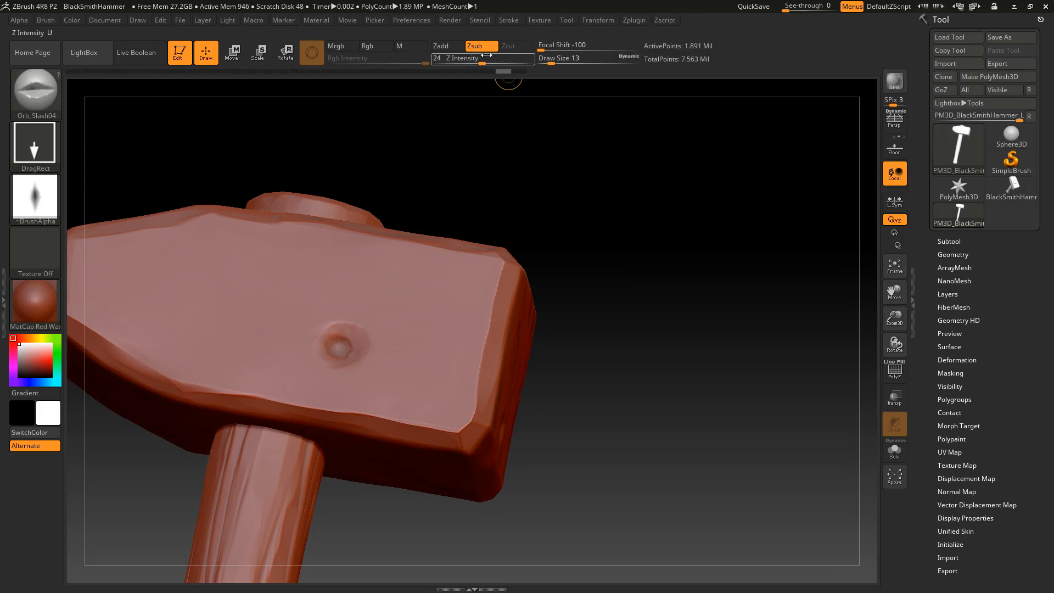
left_click(451, 46)
left_click(492, 61)
left_click_drag(456, 354, 468, 323)
key("ctrl+z")
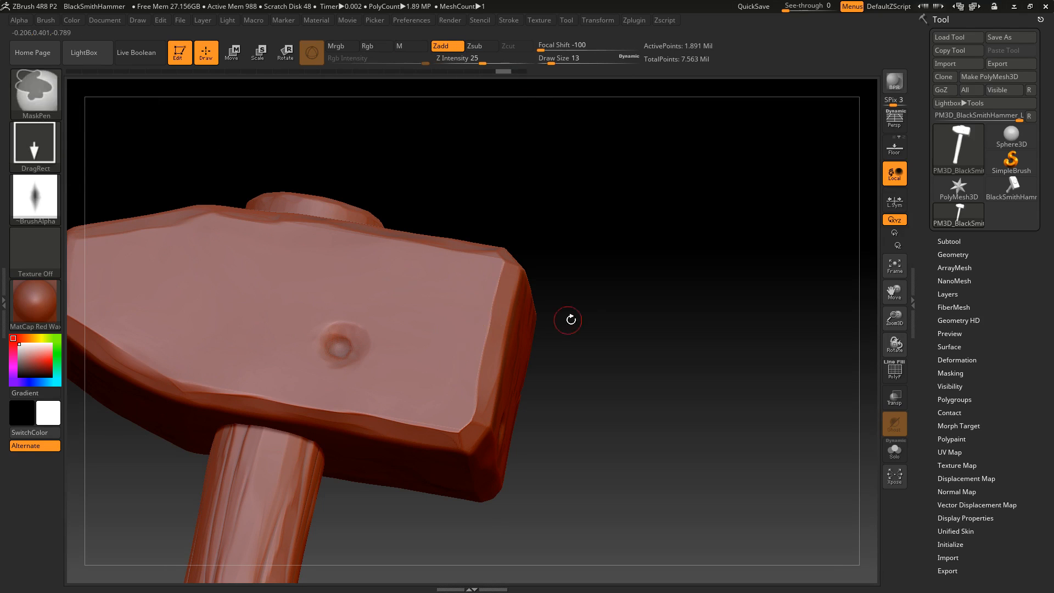
left_click_drag(567, 320, 465, 384)
left_click_drag(563, 292, 503, 122)
key("ctrl+z")
Set the Z intensity to 35 and stamp a gash on one vertical corner of the head's wedge end
left_click(500, 59)
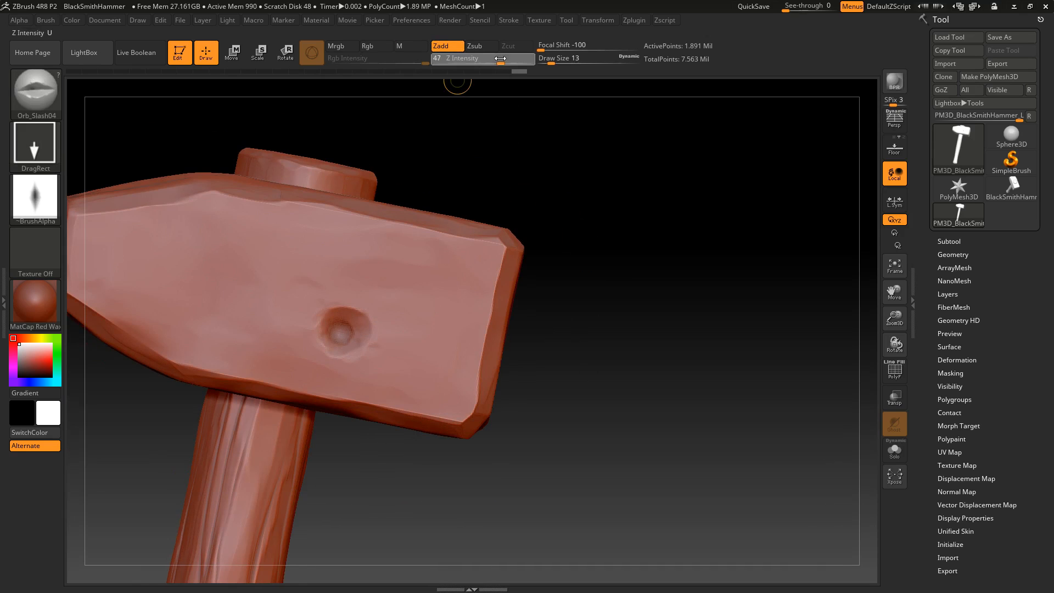
left_click_drag(494, 57, 491, 57)
left_click_drag(556, 219, 600, 285)
left_click_drag(593, 374, 703, 412, "alt")
left_click_drag(462, 170, 310, 277)
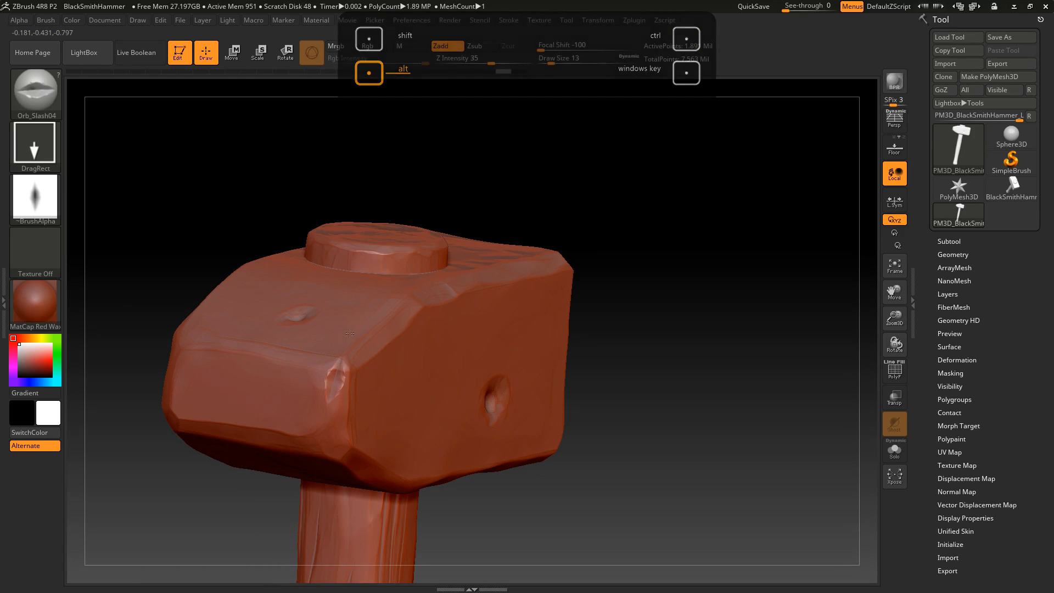
left_click_drag(623, 223, 670, 212, "alt")
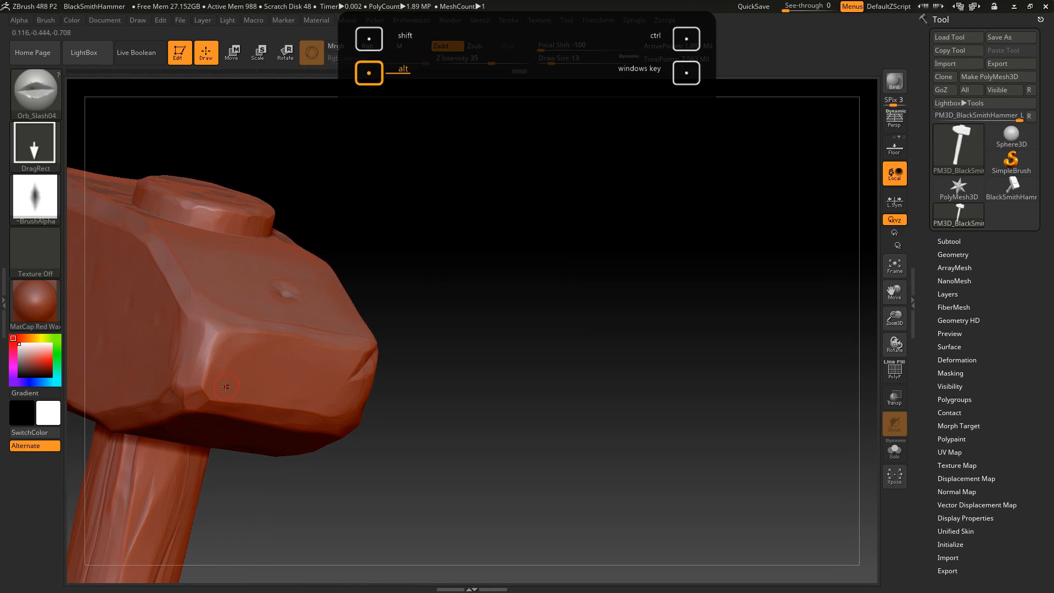
Stamp more Orb_Slash04 gashes on the wedge end's other corner and a diagonal one on the head's broad side
left_click_drag(230, 407, 251, 412)
left_click_drag(451, 290, 350, 315)
left_click_drag(250, 336, 237, 288)
left_click_drag(555, 313, 479, 268)
left_click_drag(324, 490, 222, 489)
left_click_drag(441, 356, 478, 334)
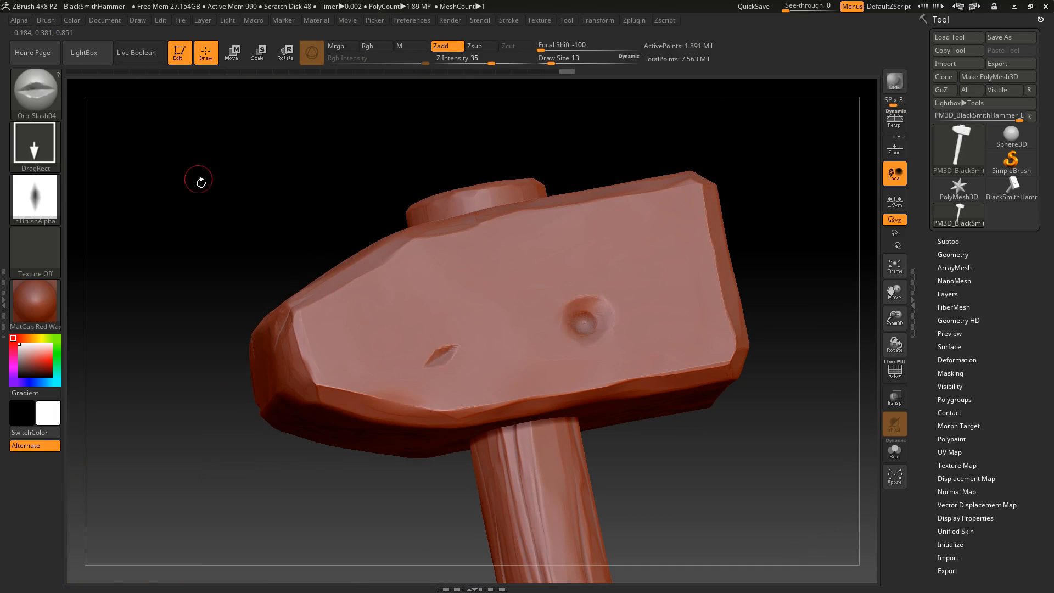
Undo the last gash on the head's broad side and stamp crossed thin scratches there with the Orb_Slash03 brush
key("ctrl+z")
left_click(33, 83)
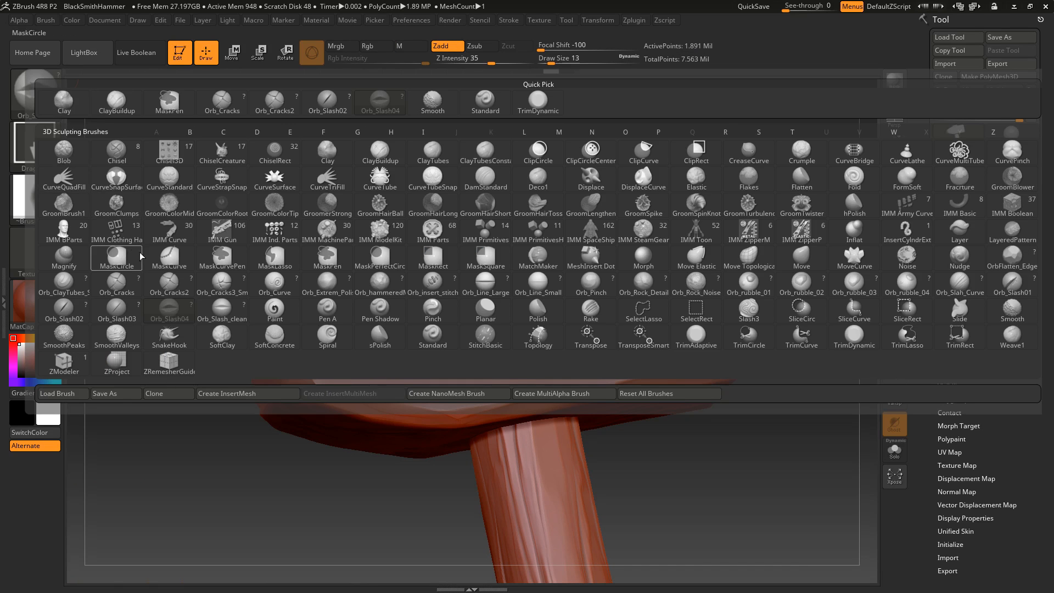
left_click(117, 311)
left_click_drag(459, 346, 494, 303)
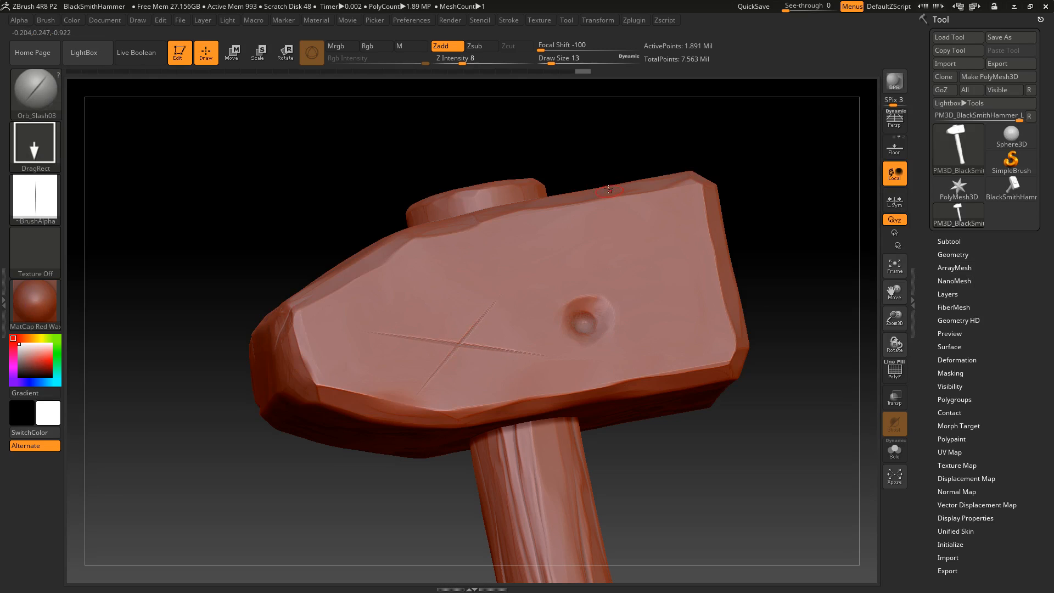
left_click_drag(630, 141, 418, 380)
left_click_drag(492, 449, 422, 486)
left_click_drag(676, 179, 666, 225)
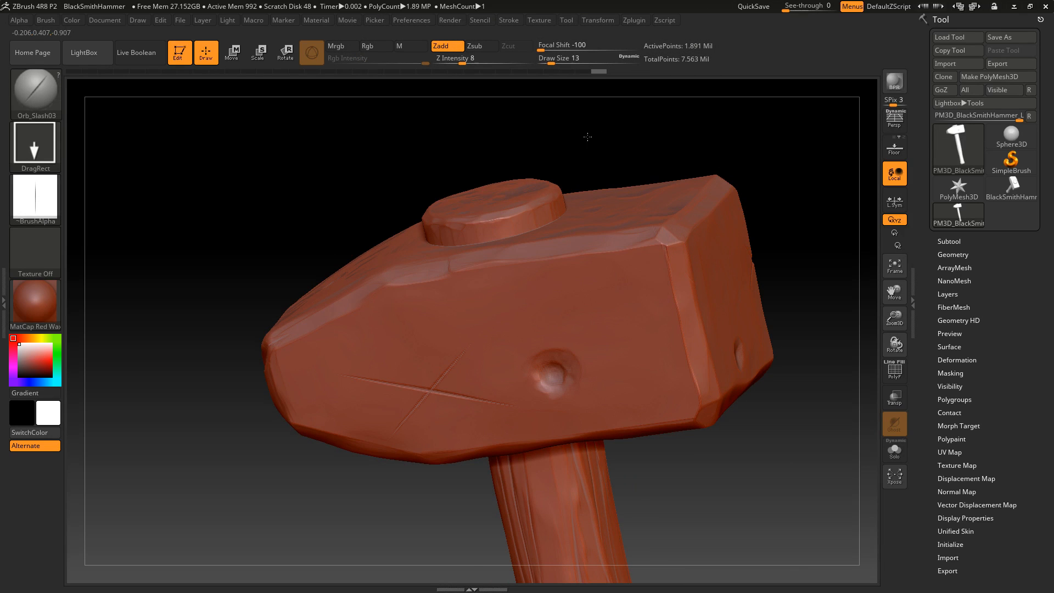
Using the Orb_Slash02 brush at Z intensity 27, stamp gashes across the vertical edges of the head's striking end
left_click(50, 108)
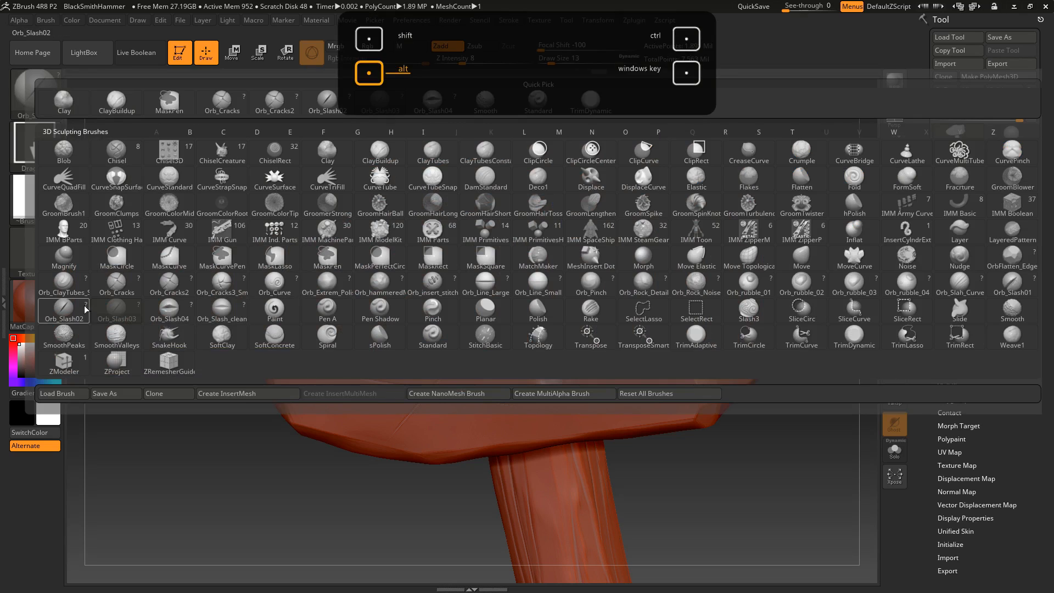
left_click(86, 306, "alt")
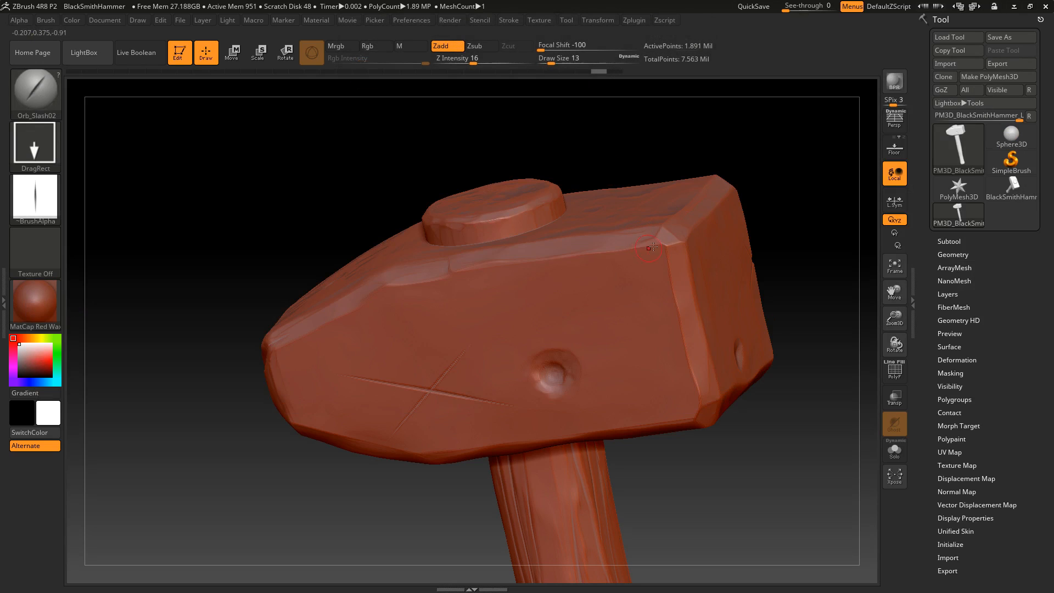
key("ctrl+z")
left_click(484, 59)
left_click_drag(675, 298, 734, 252)
left_click_drag(791, 275, 399, 521)
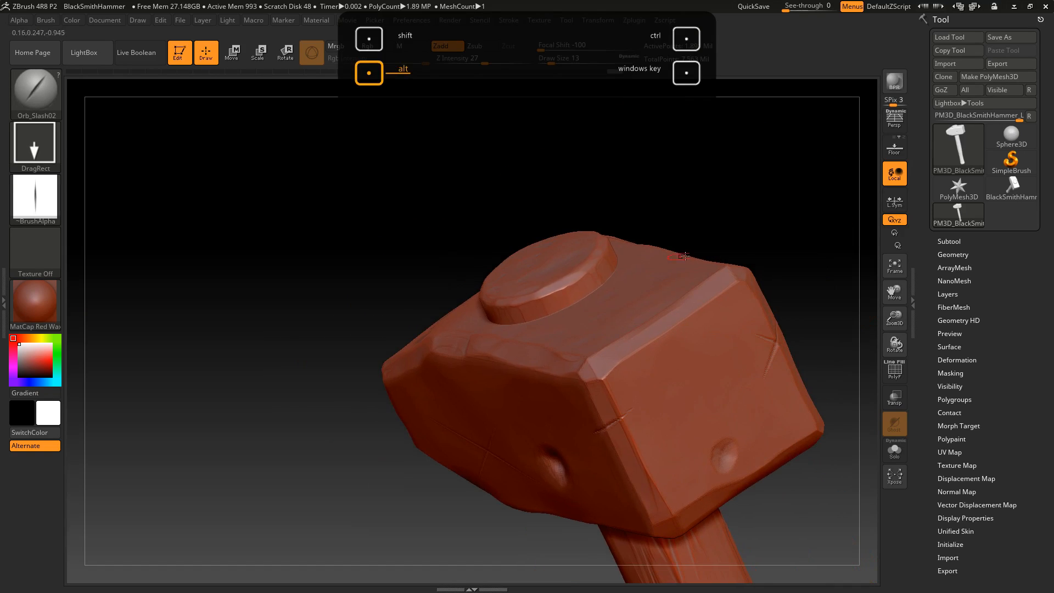
Stamp Orb_Slash02 gashes across the long upper edge of the head's opposite broad side
left_click_drag(768, 220, 403, 464)
left_click_drag(398, 289, 320, 435, "alt")
left_click_drag(445, 256, 538, 266)
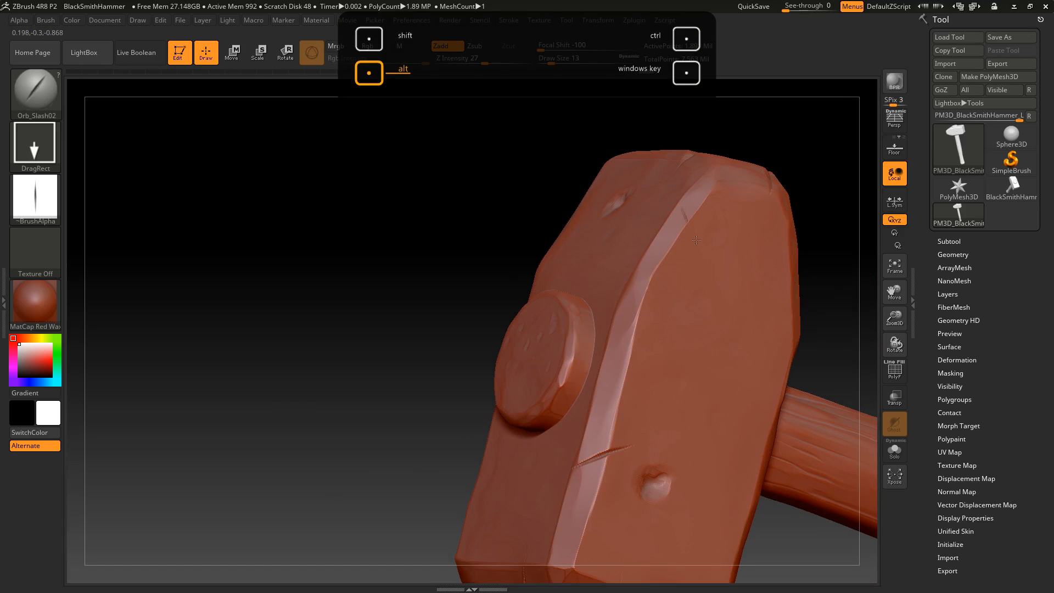
Stamp Orb_Slash02 gashes on the opposite broad side's lower edge near the wedge and on the wedge end's bottom edge
left_click_drag(369, 248, 707, 324, "alt")
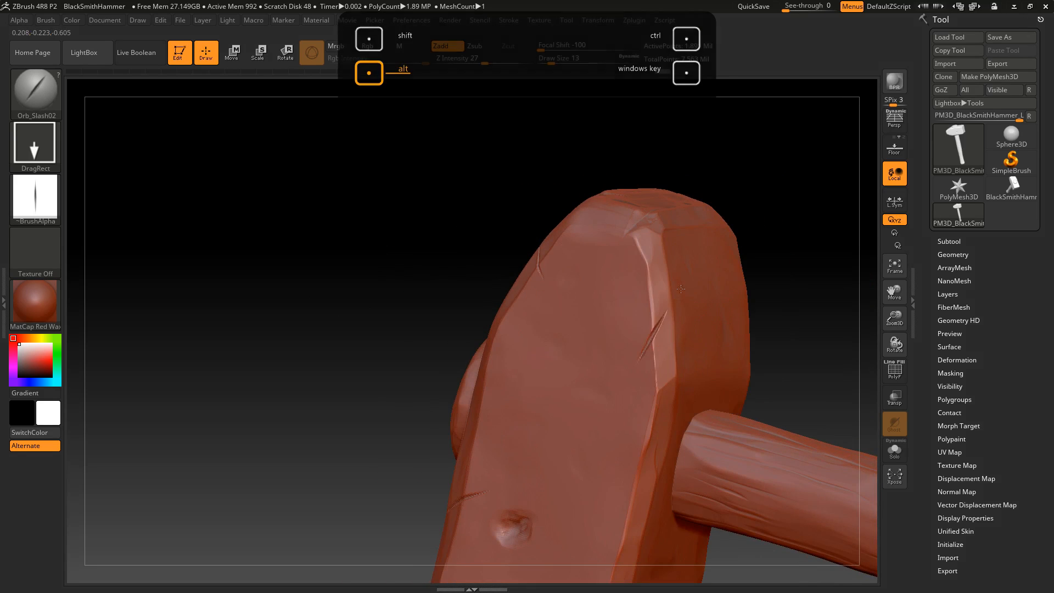
left_click_drag(680, 288, 741, 228, "alt")
left_click_drag(436, 288, 672, 235)
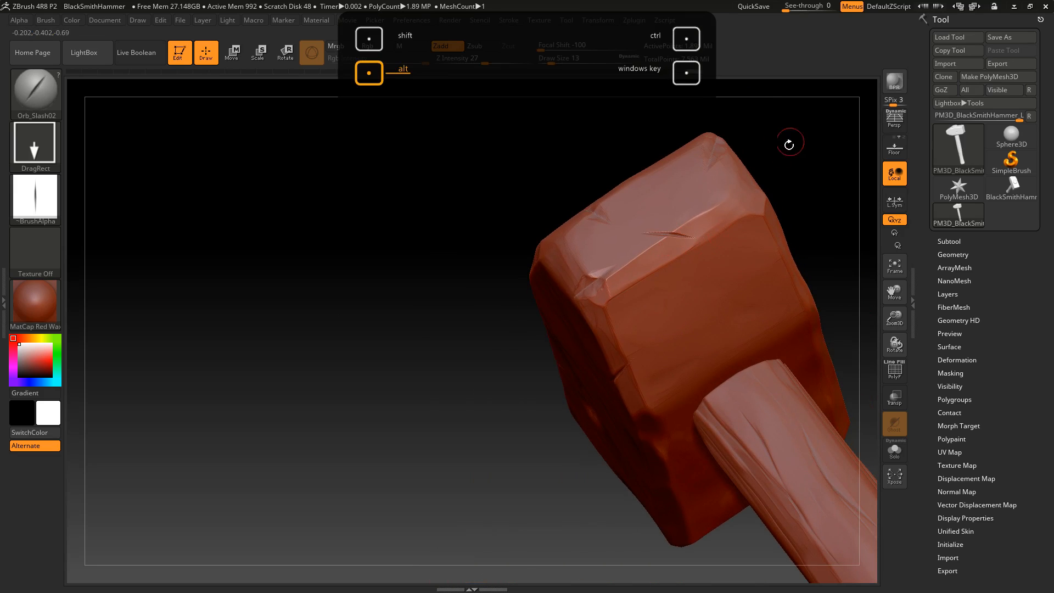
left_click_drag(793, 138, 778, 176)
left_click_drag(743, 131, 504, 175)
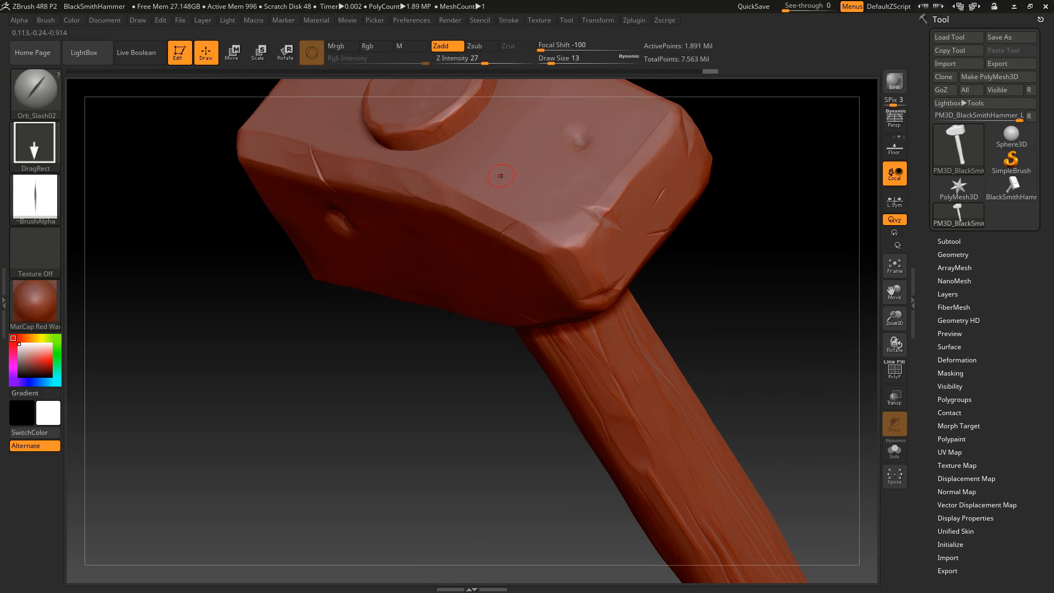
Stamp Orb_Slash02 gashes on the head's top face near the dent and across the striking face's upper edge
left_click_drag(690, 178, 558, 246)
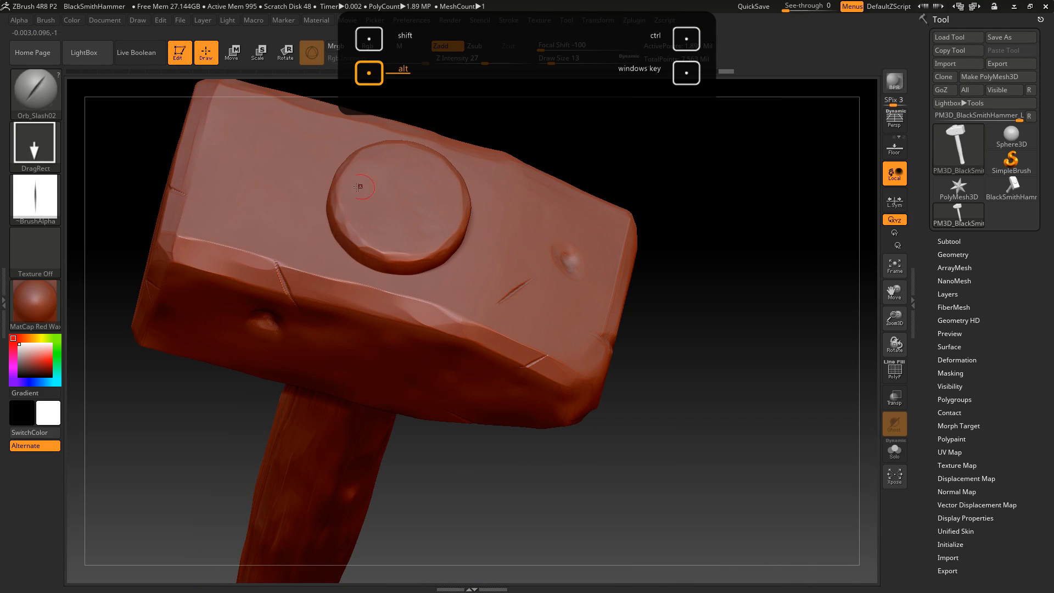
left_click_drag(345, 198, 364, 187)
left_click_drag(453, 254, 440, 233)
left_click_drag(561, 127, 583, 215)
left_click_drag(685, 228, 667, 167)
left_click_drag(721, 226, 555, 242, "alt")
left_click_drag(674, 221, 661, 223, "shift")
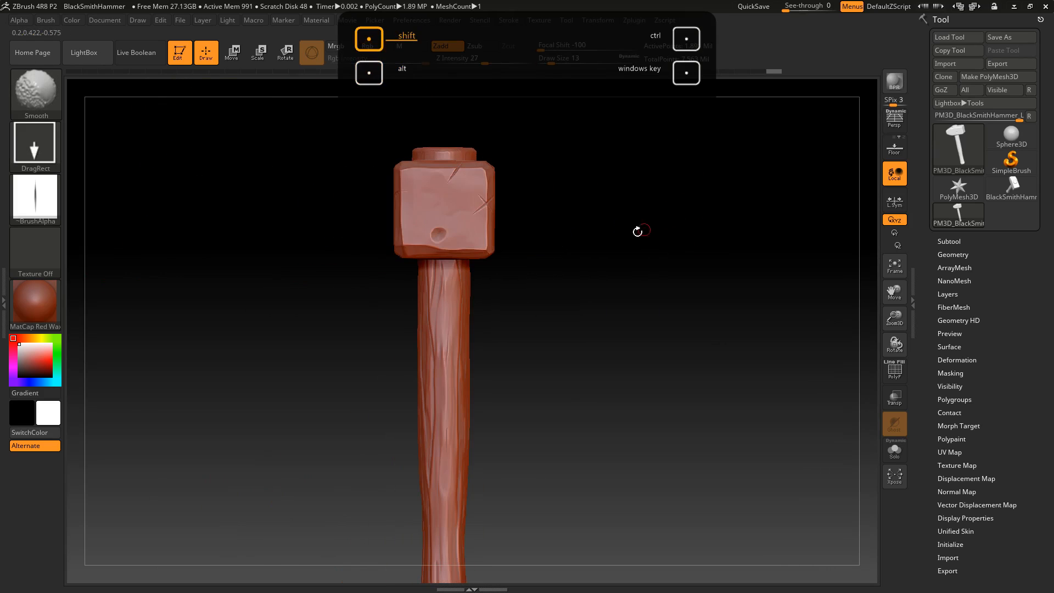
Try a diagonal Orb_Slash02 gash on the upper part of the wooden handle
left_click_drag(519, 231, 649, 246)
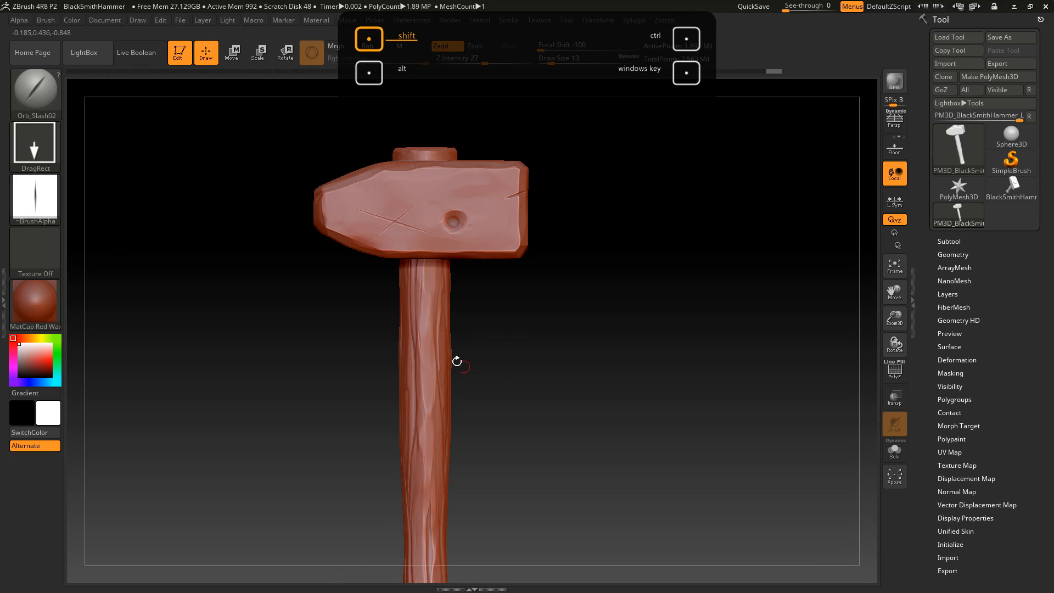
left_click_drag(428, 350, 402, 384)
key("ctrl+z")
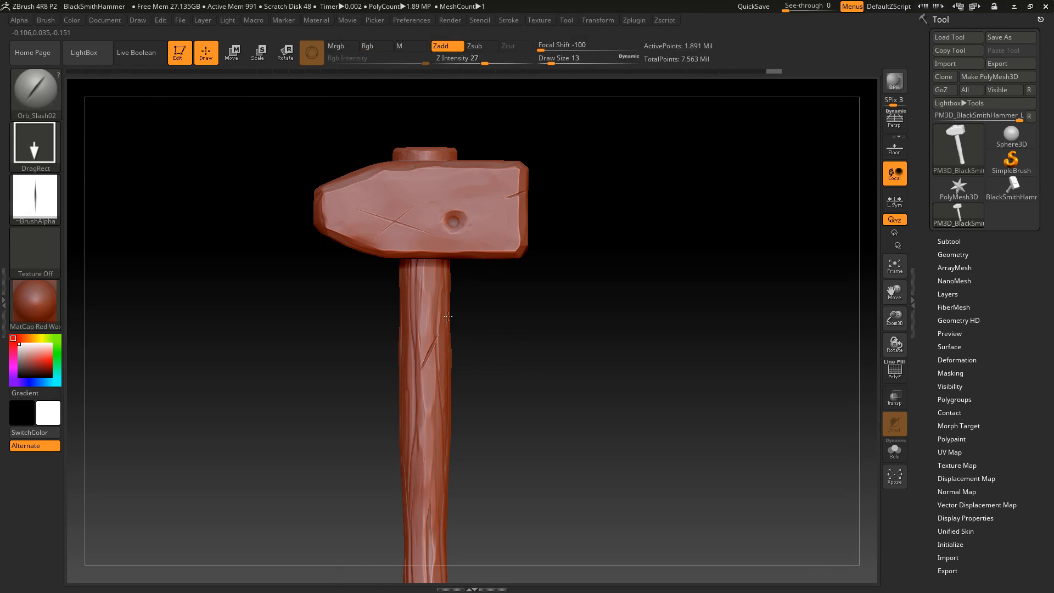